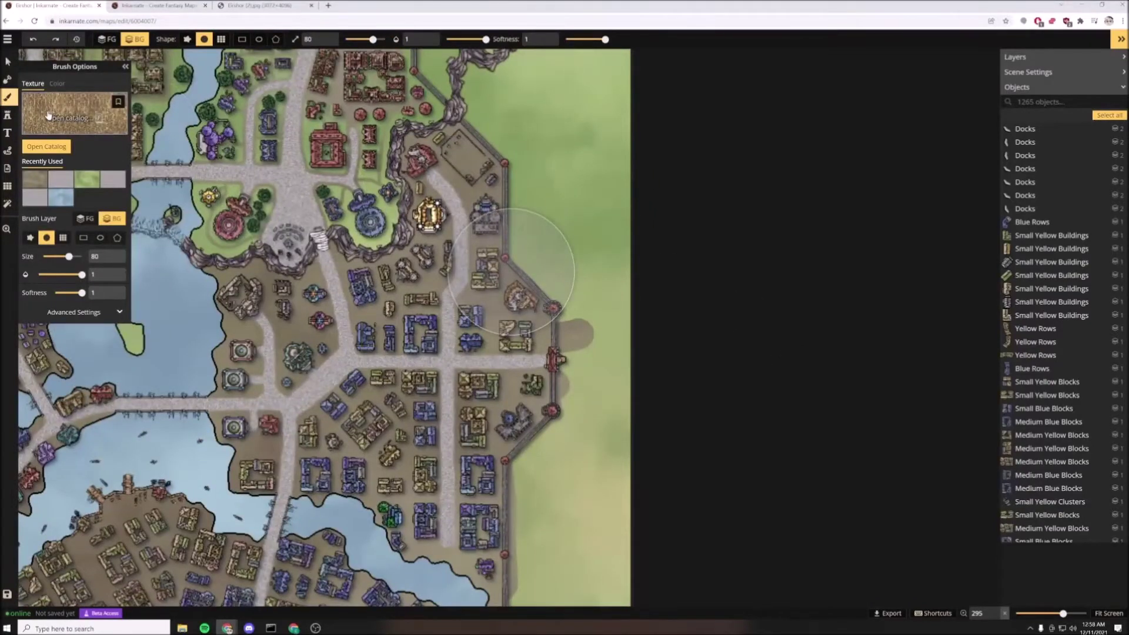
Check the roads around Eirshor on the Guurdan region map image, then return to the city map in Inkarnate.
scroll(339, 379, down, 5)
drag(294, 365, 559, 289)
drag(447, 306, 573, 304)
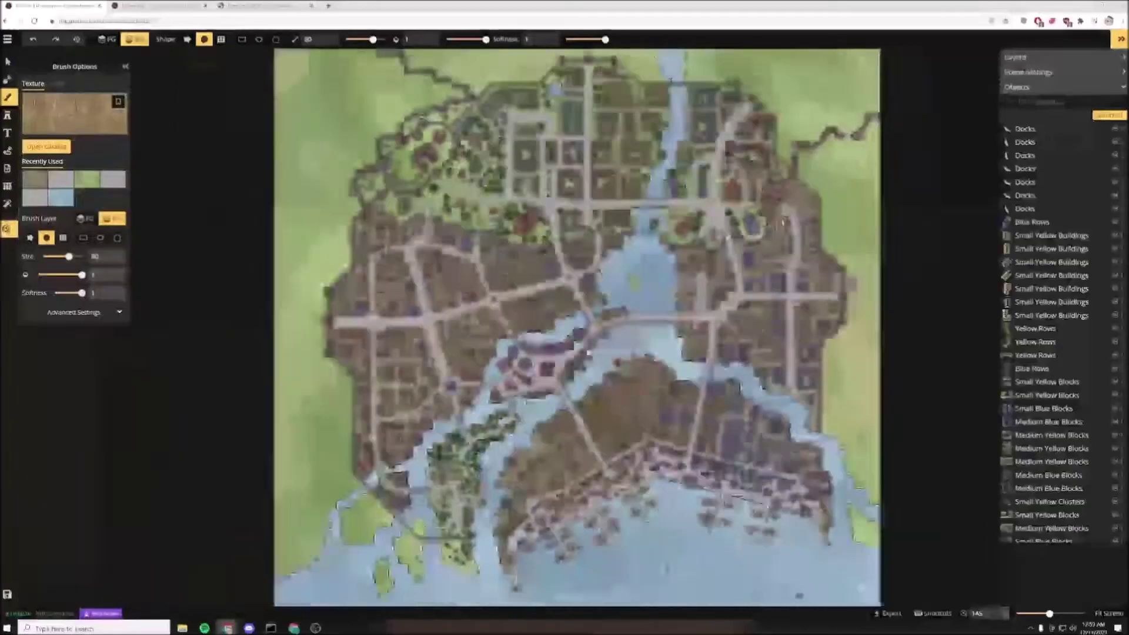
scroll(618, 404, up, 3)
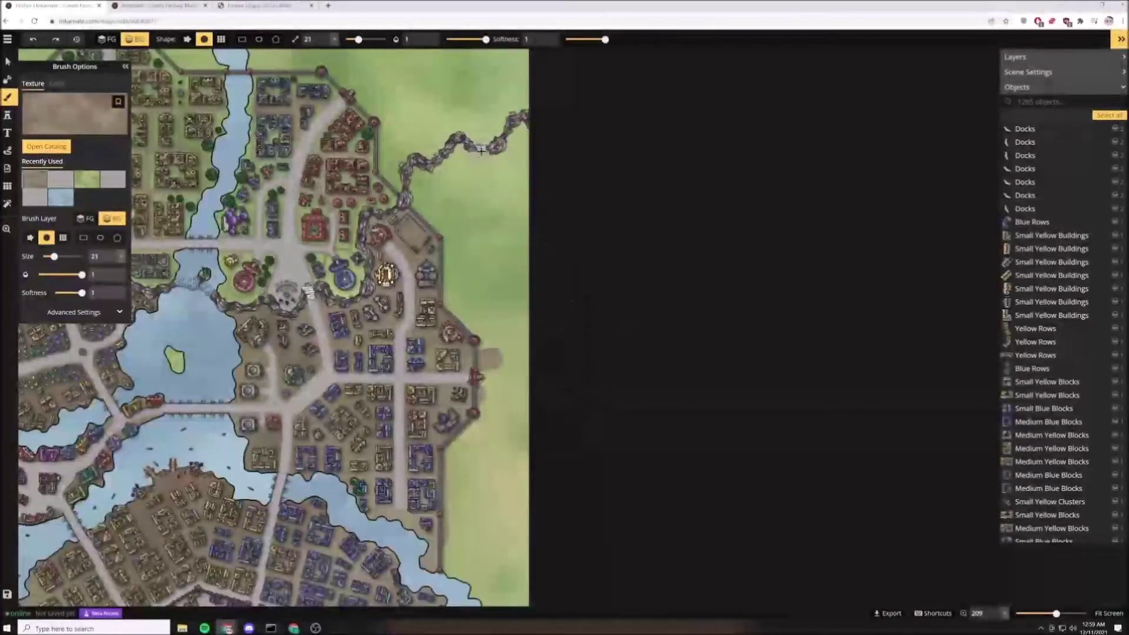
scroll(481, 149, down, 2)
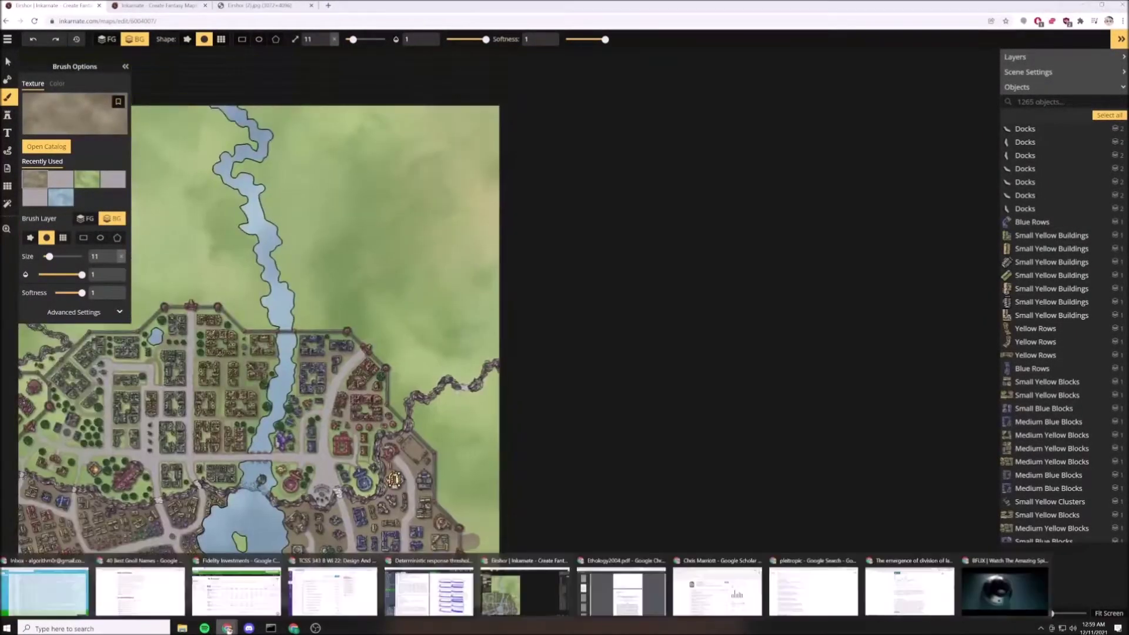
drag(236, 634, 265, 6)
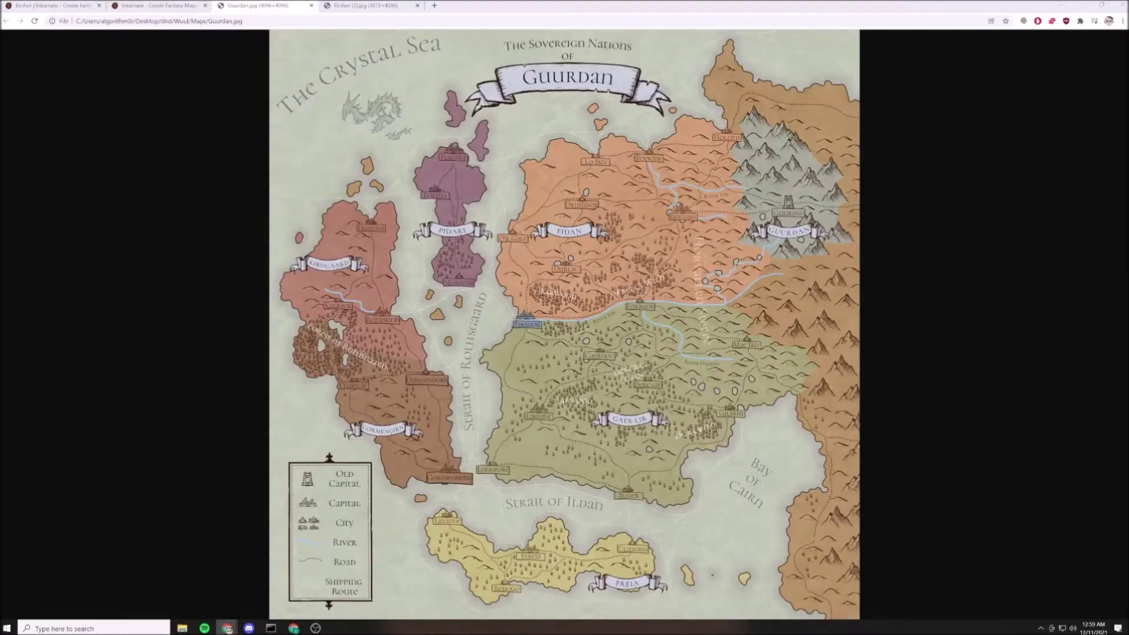
click(536, 326)
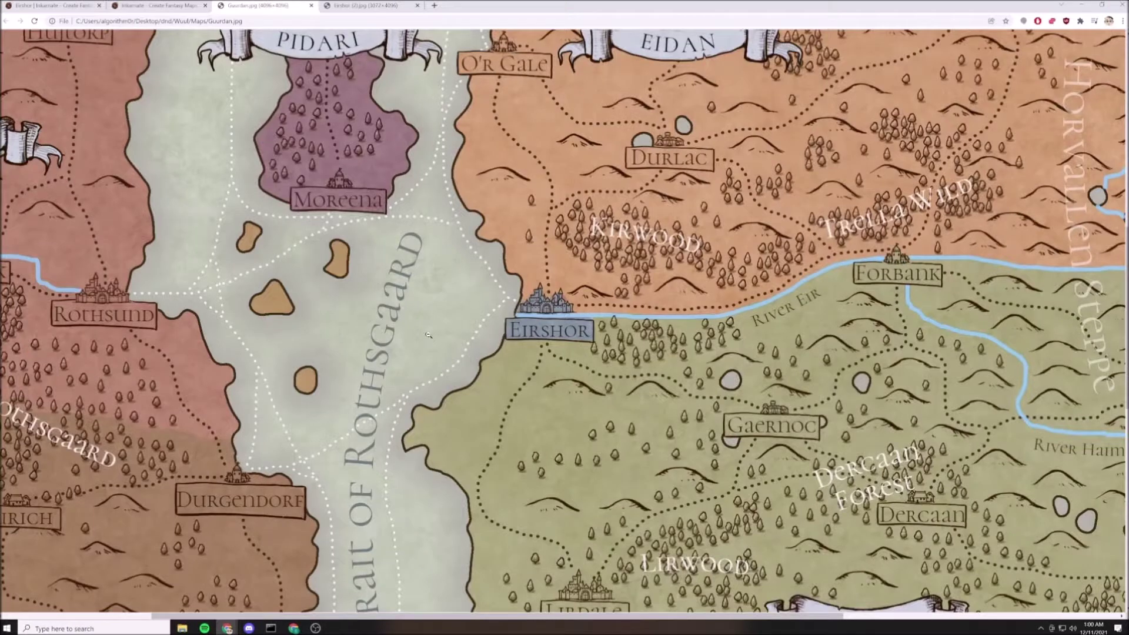
key(ctrl+1)
Paint several dirt test strokes on the foreground layer in the northeast field at brush size 10, raising the softness to about 0.7.
scroll(379, 347, up, 2)
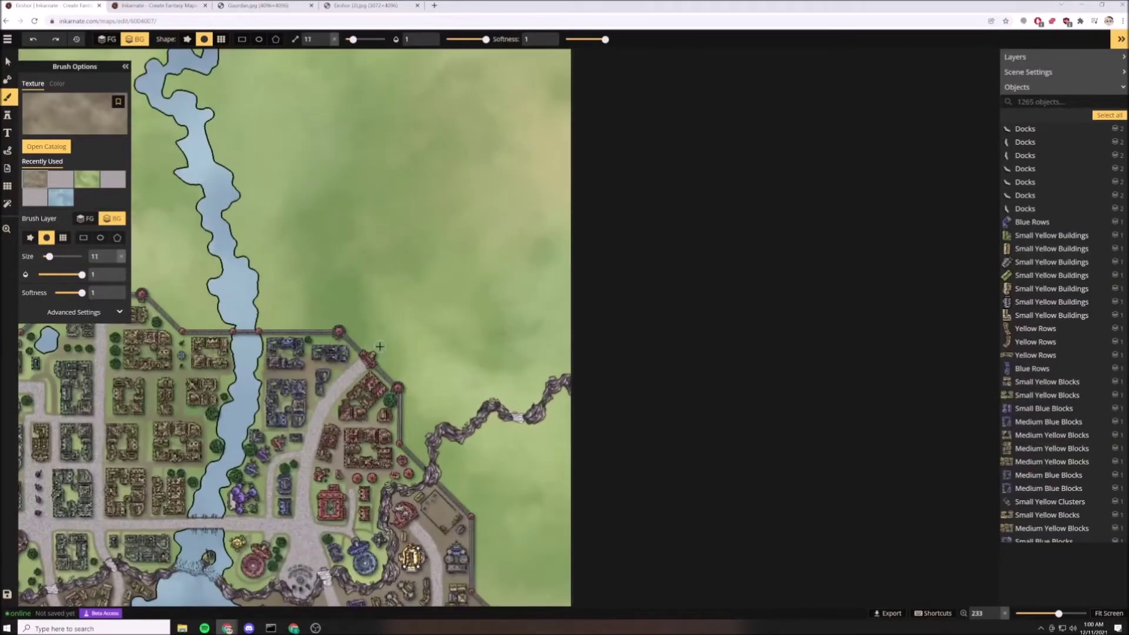
key(f)
drag(341, 188, 522, 223)
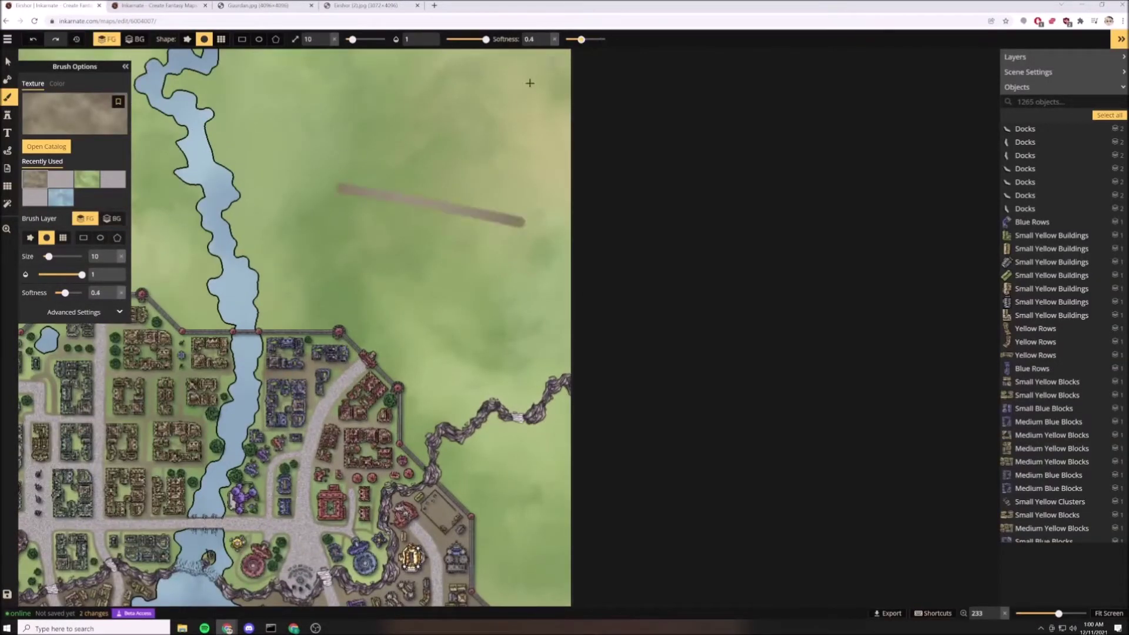
scroll(466, 116, up, 4)
drag(578, 39, 588, 38)
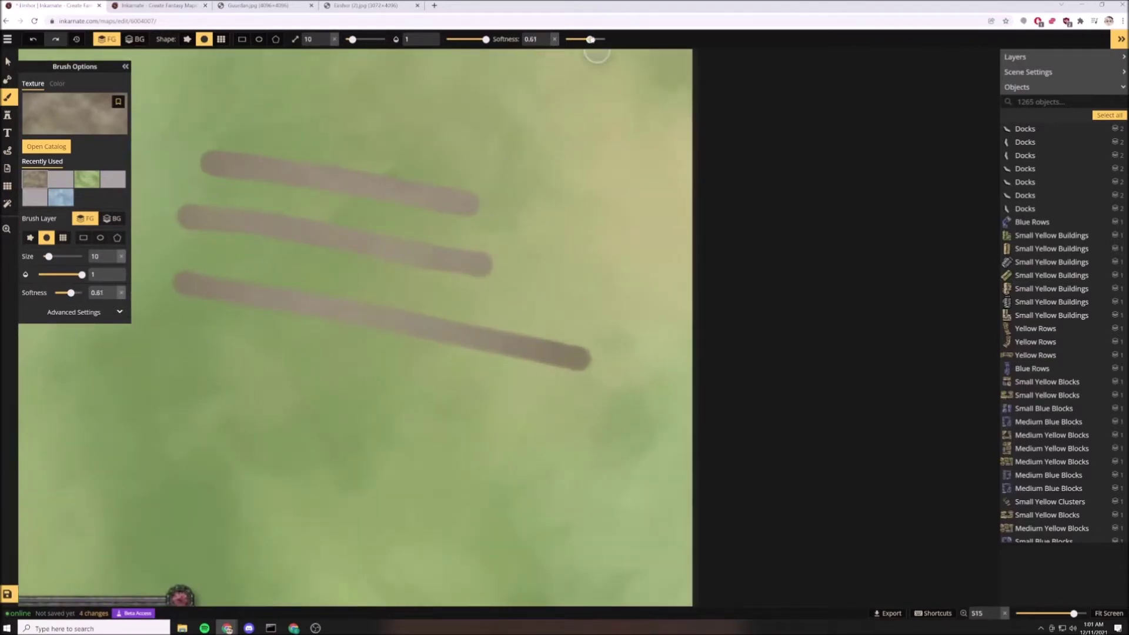
drag(343, 363, 477, 397)
scroll(567, 427, down, 2)
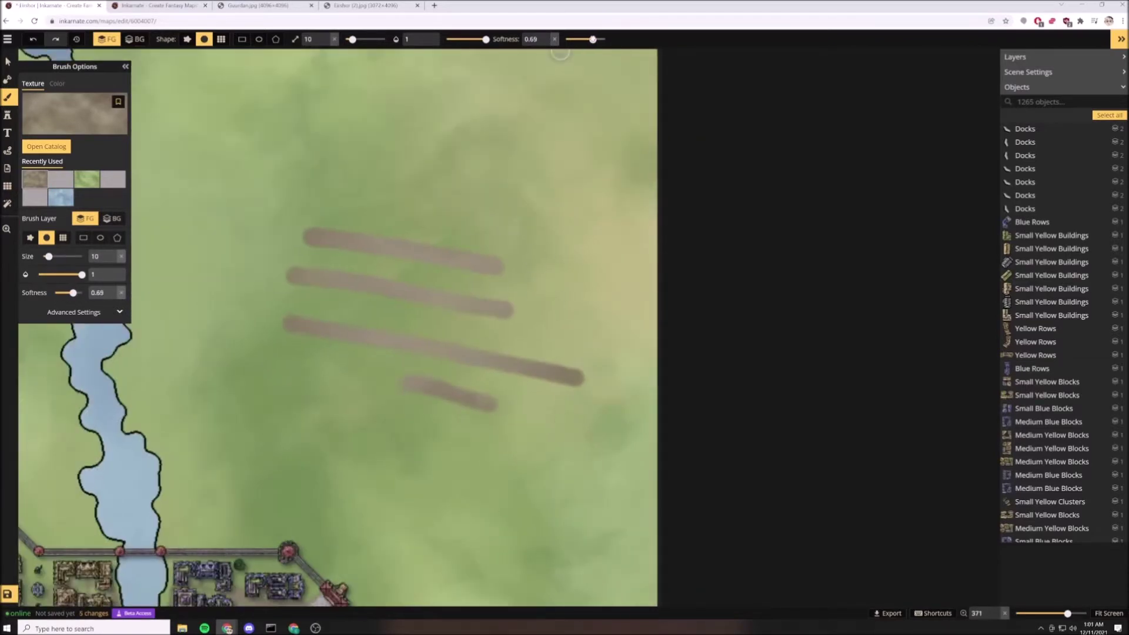
drag(350, 419, 556, 444)
Cover the dirt test strokes with the green grass texture using a larger brush, and set the brush size back to 10.
click(87, 180)
drag(352, 39, 386, 39)
mouse_move(594, 39)
mouse_down()
mouse_move(566, 39)
mouse_move(591, 43)
mouse_up()
click(500, 353)
click(458, 343)
drag(383, 39, 352, 40)
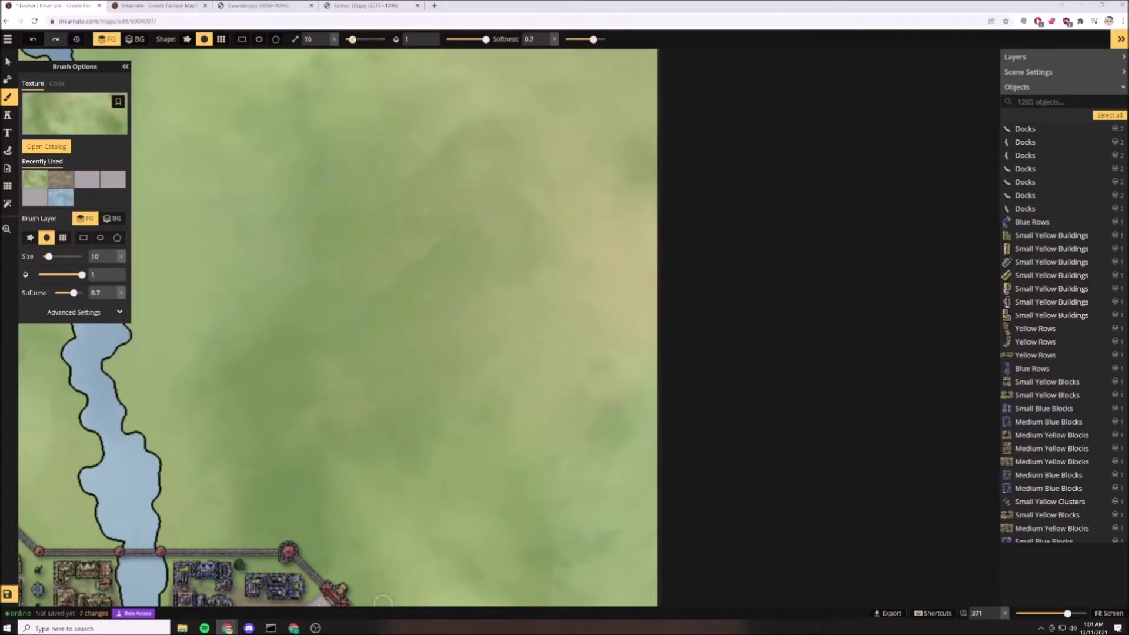
Paint a dirt road from the northeast gate toward the northern map edge, with a branch leading to the stairs in the cliff.
scroll(323, 322, down, 3)
scroll(323, 321, up, 1)
click(60, 179)
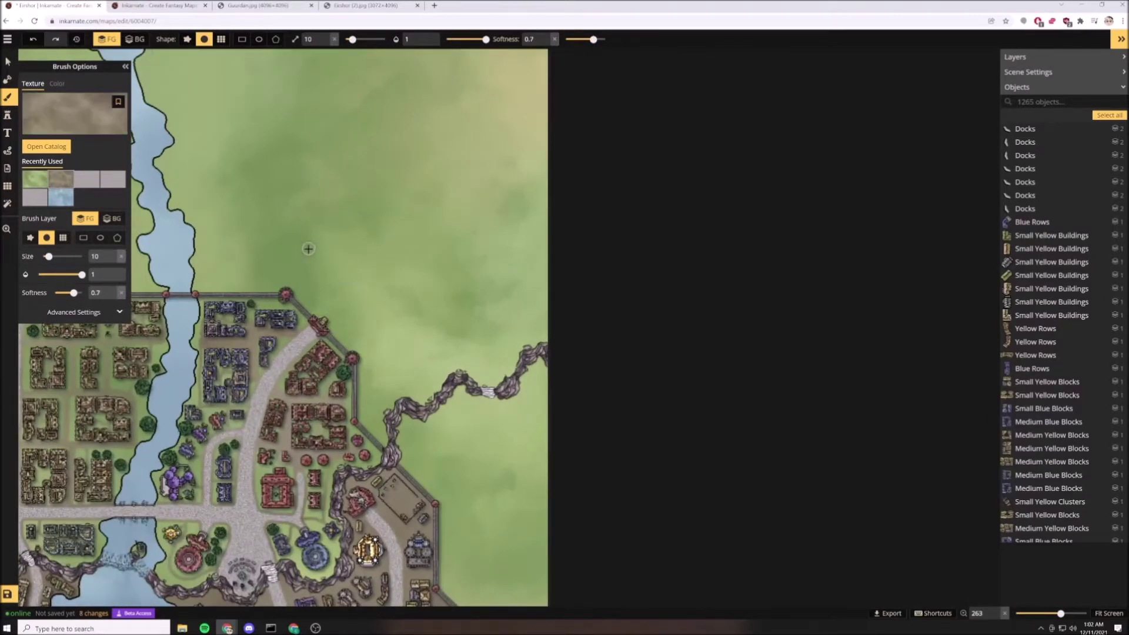
scroll(368, 353, down, 4)
scroll(365, 294, up, 2)
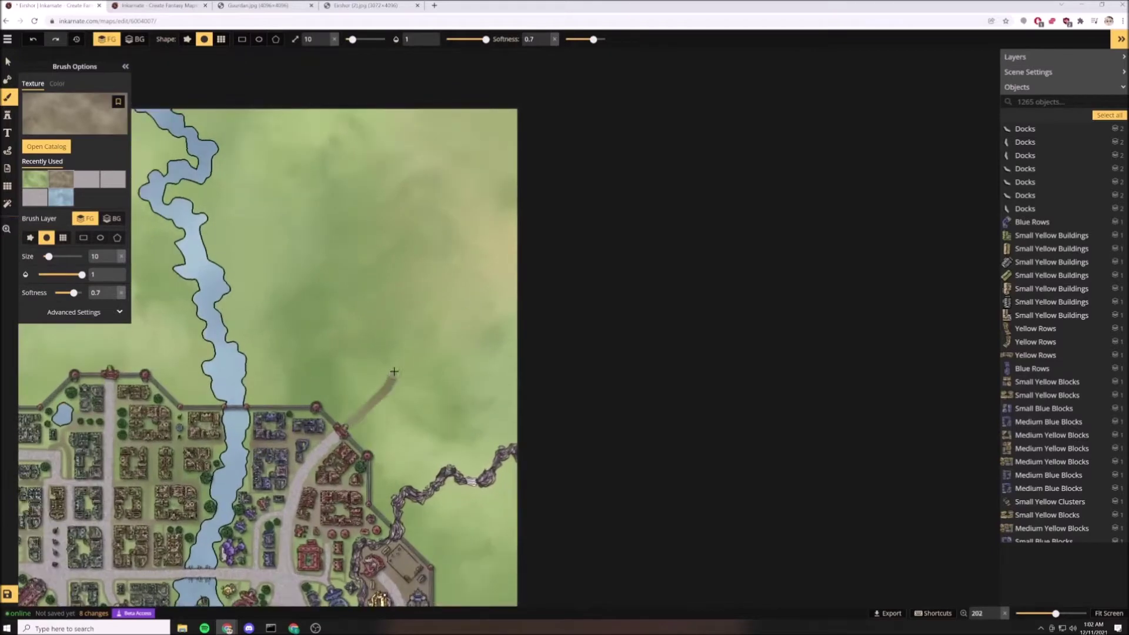
drag(425, 256, 454, 99)
scroll(395, 388, down, 2)
scroll(395, 388, up, 3)
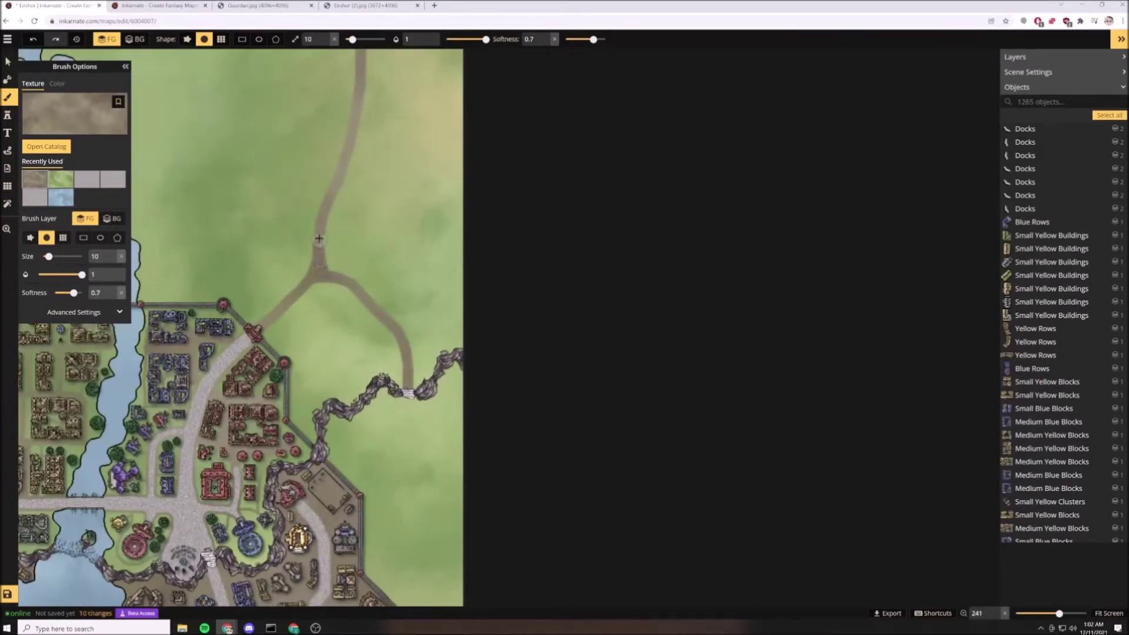
Paint grass over the two brown patches outside the wall beside the east gate.
scroll(359, 376, down, 5)
scroll(389, 500, up, 9)
click(61, 180)
scroll(288, 259, down, 1)
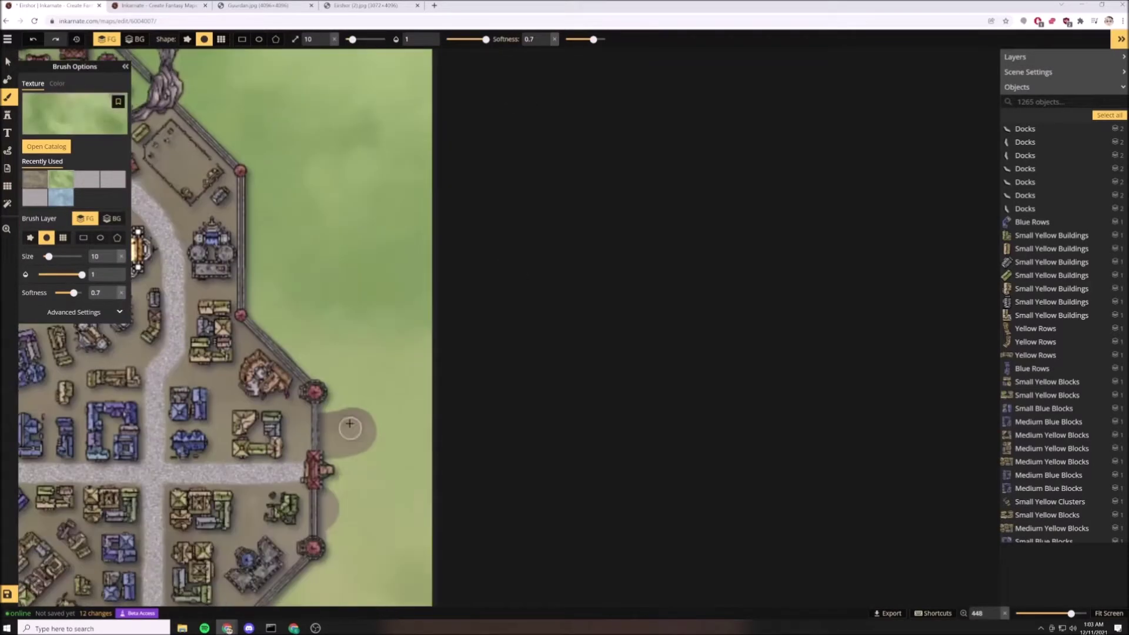
drag(344, 409, 334, 538)
Paint a dirt road from the east gate to the eastern edge of the map.
click(61, 180)
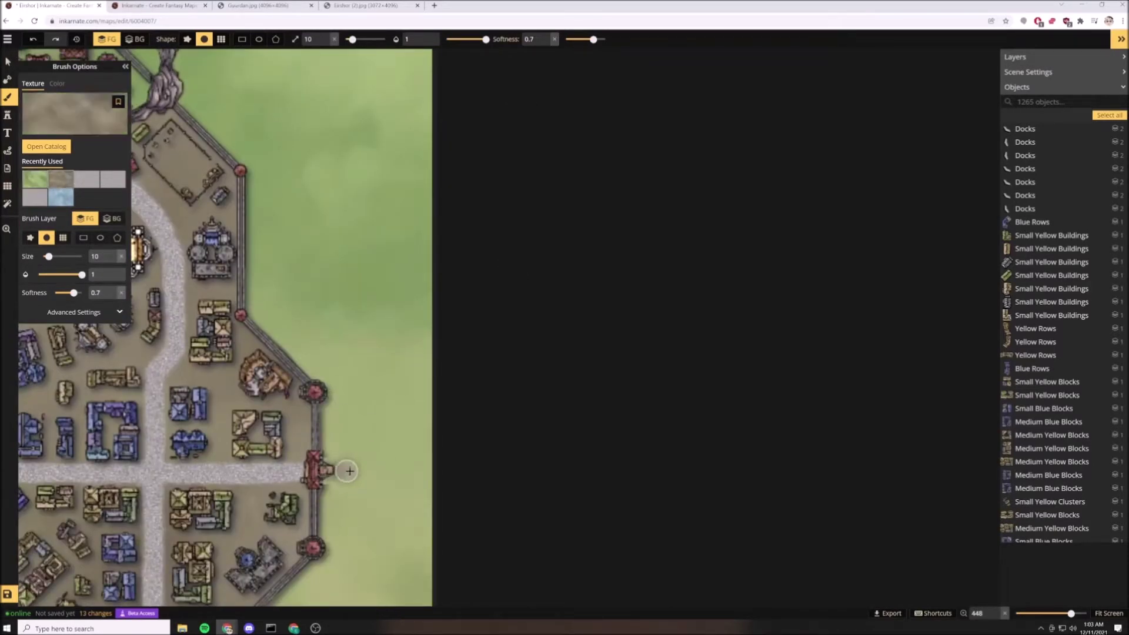
drag(347, 470, 433, 471)
scroll(458, 482, down, 2)
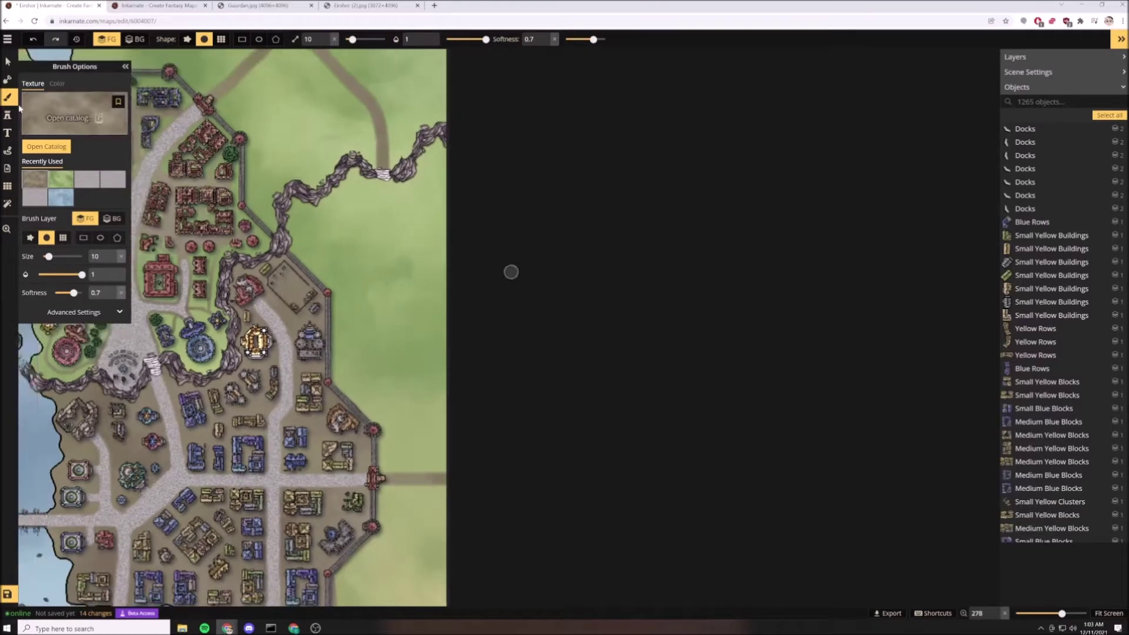
Choose the Small Yellow Clusters stamp set under Blocks in the stamp catalog.
click(8, 115)
click(65, 117)
scroll(436, 453, down, 3)
scroll(436, 451, down, 2)
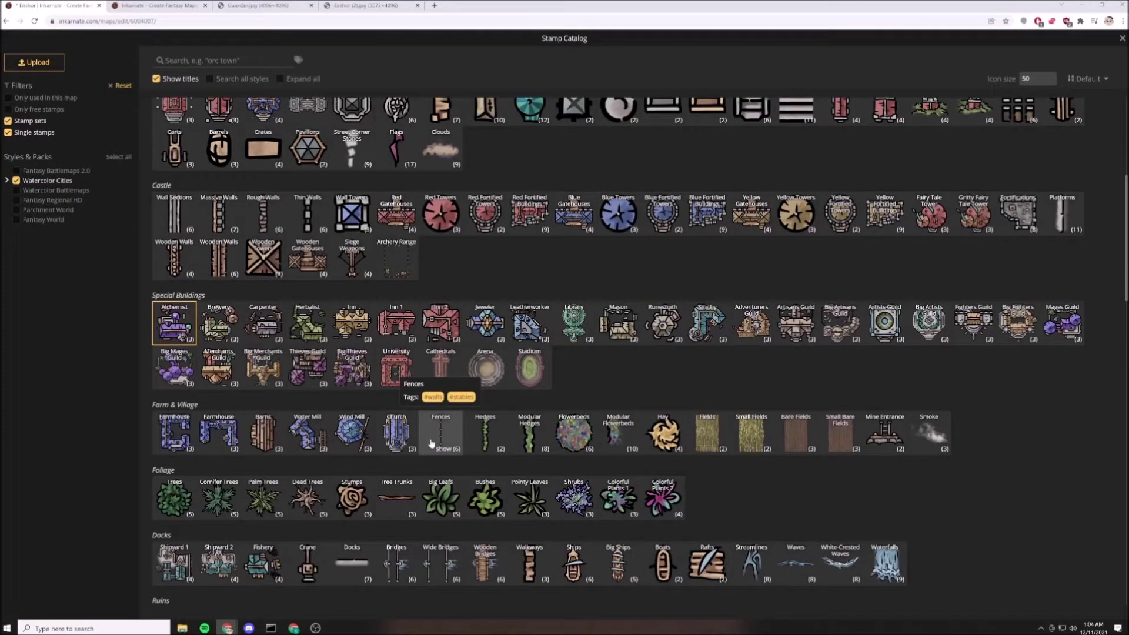
scroll(435, 441, up, 5)
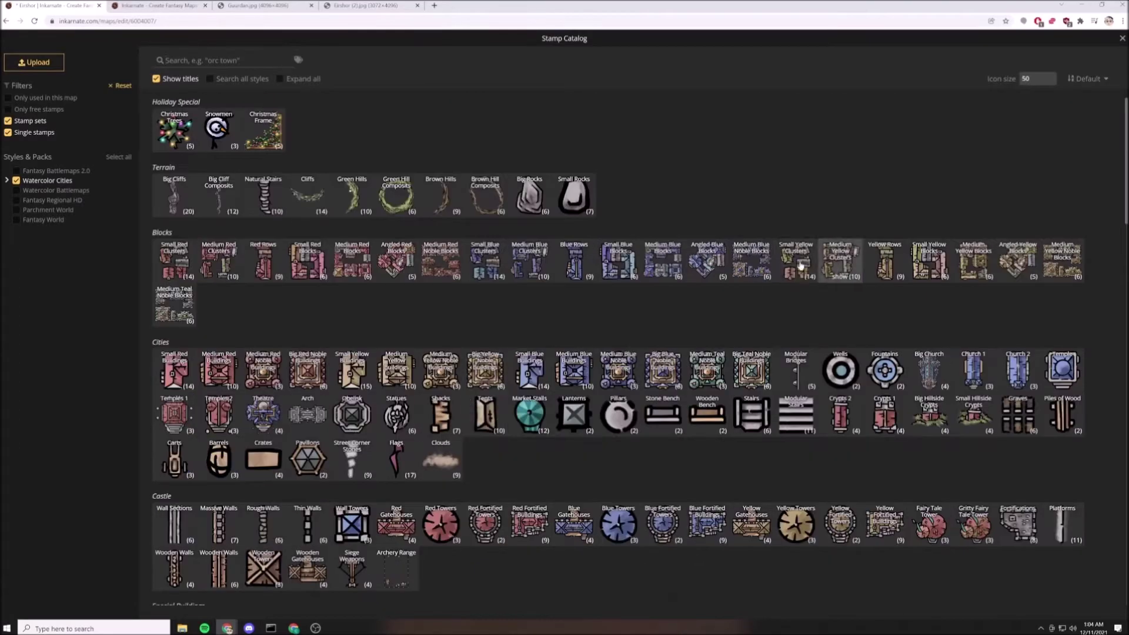
click(835, 263)
Stamp four Small Yellow Clusters at size 37 with varied rotation outside the wall, north of the east gate road.
scroll(409, 451, down, 5)
scroll(402, 452, up, 5)
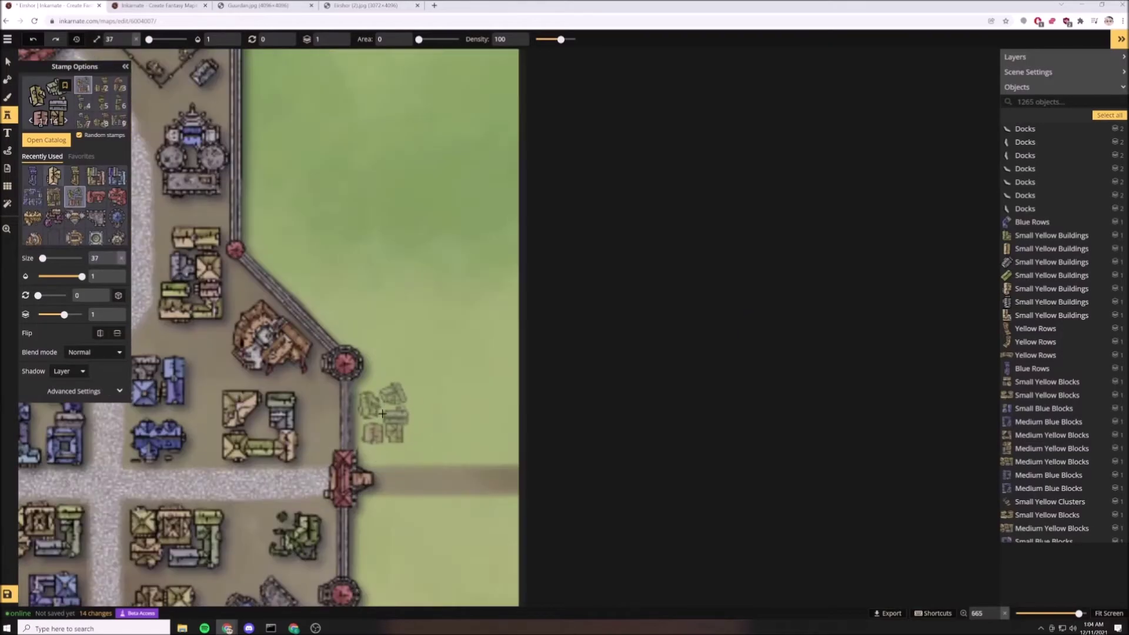
click(381, 406)
click(341, 288)
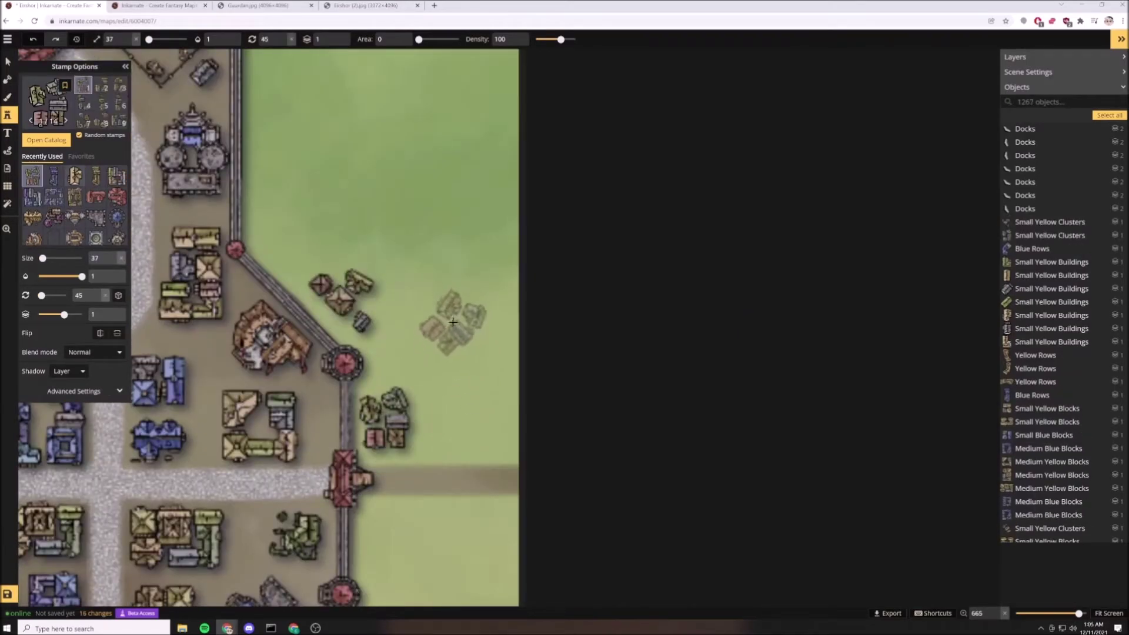
click(447, 326)
scroll(467, 420, down, 3)
click(470, 418)
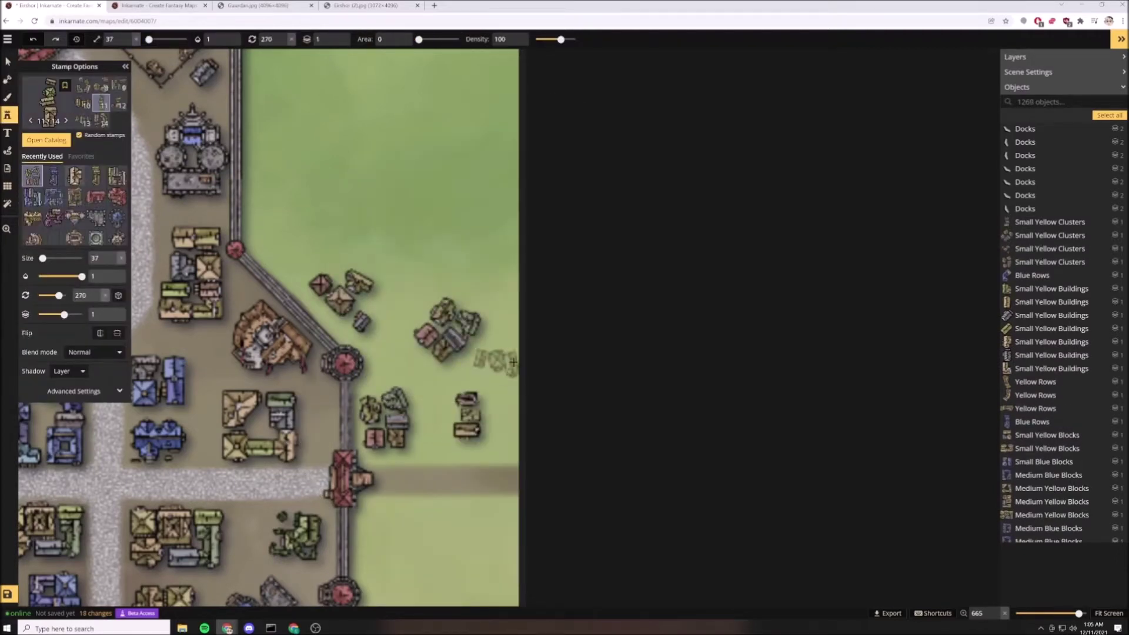
Stamp six more rotated Small Yellow Clusters along the road and outer wall south of the east gate.
scroll(410, 544, down, 1)
drag(410, 544, 415, 386)
scroll(406, 390, down, 3)
click(392, 391)
click(460, 369)
click(437, 438)
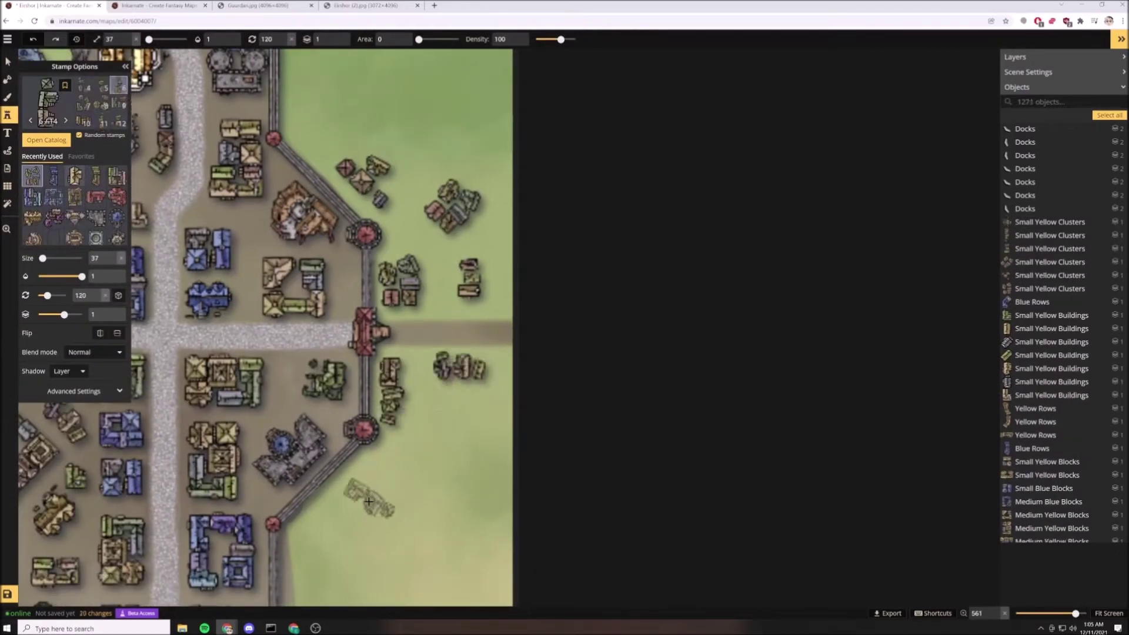
click(353, 477)
click(419, 509)
scroll(498, 459, down, 6)
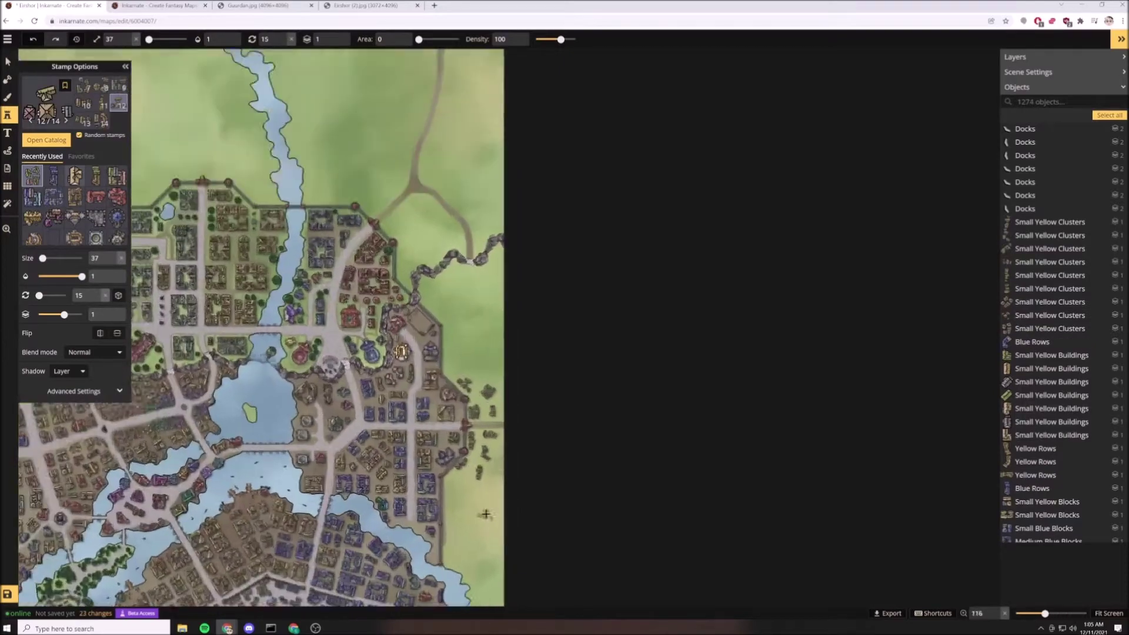
scroll(493, 406, up, 2)
scroll(446, 467, down, 2)
click(445, 467)
Switch to the Small Yellow Buildings stamps and place three single houses around the clusters southeast of the wall.
click(75, 176)
scroll(443, 526, up, 4)
click(412, 459)
click(527, 388)
click(518, 411)
scroll(531, 470, down, 2)
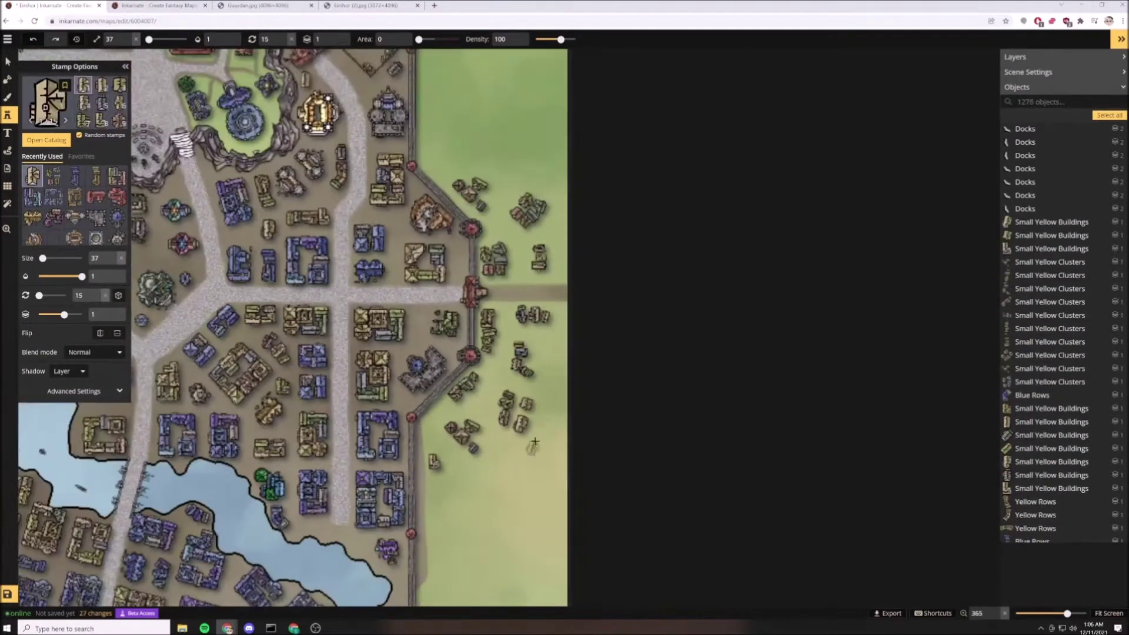
Stamp more Small Yellow Buildings near the eastern map edge on both sides of the east gate road.
click(555, 352)
click(558, 373)
click(558, 313)
click(564, 278)
click(556, 251)
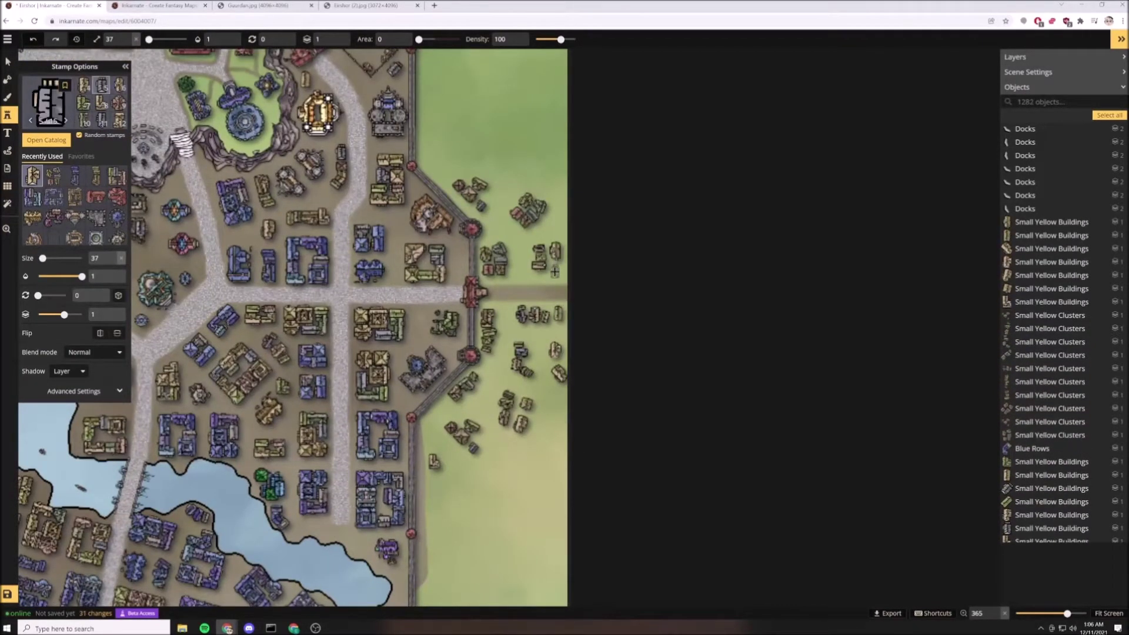
click(556, 270)
Scatter further Small Yellow Buildings through the field southeast of the city wall, down to the open area farther south.
scroll(559, 373, down, 2)
scroll(559, 412, up, 4)
click(553, 359)
click(546, 388)
click(565, 386)
click(558, 438)
click(417, 514)
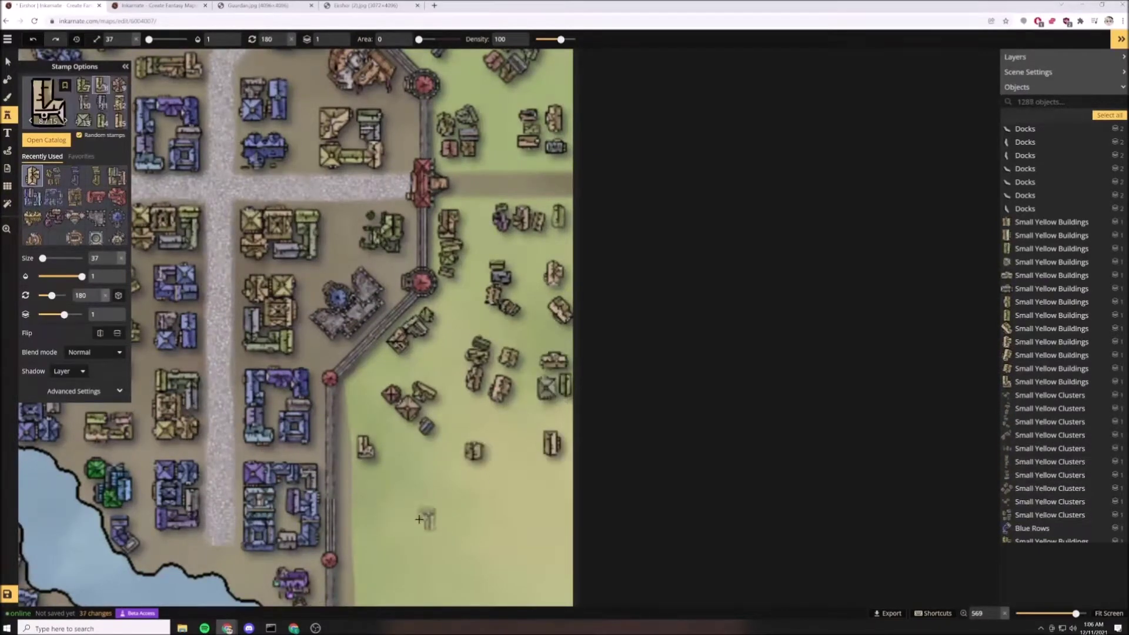
click(423, 516)
Switch back to Small Yellow Clusters and stamp six rotated groups in the field between the eastern wall and the cliff.
scroll(423, 517, down, 4)
drag(475, 391, 478, 577)
scroll(438, 383, down, 4)
click(54, 176)
scroll(425, 359, up, 5)
click(394, 368)
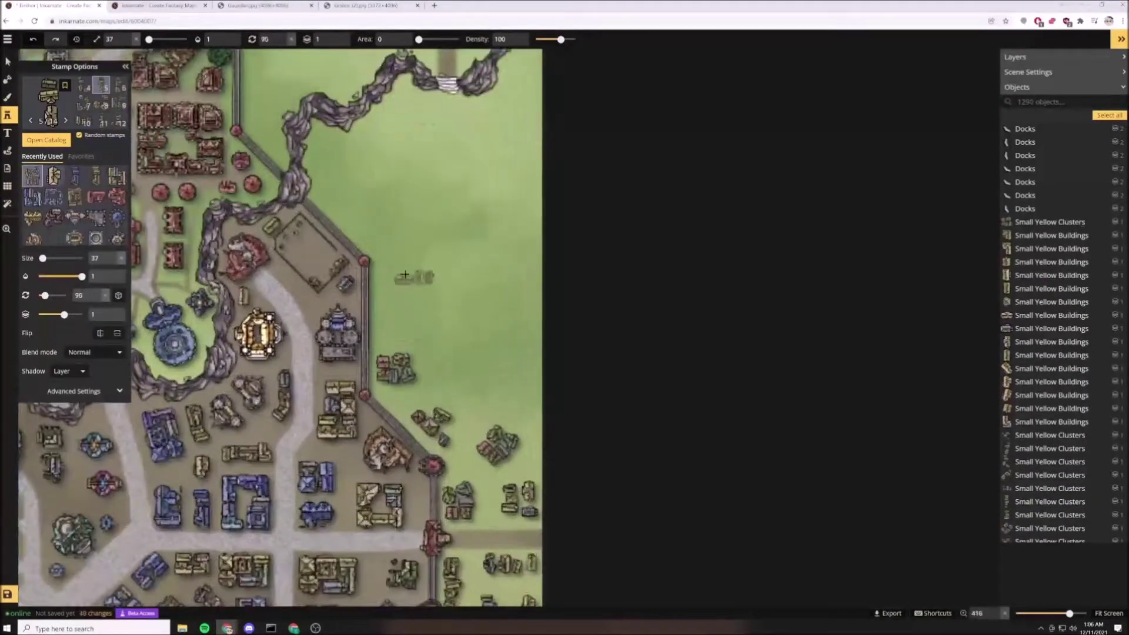
click(388, 291)
click(477, 287)
click(498, 358)
scroll(420, 288, up, 3)
click(419, 289)
click(497, 202)
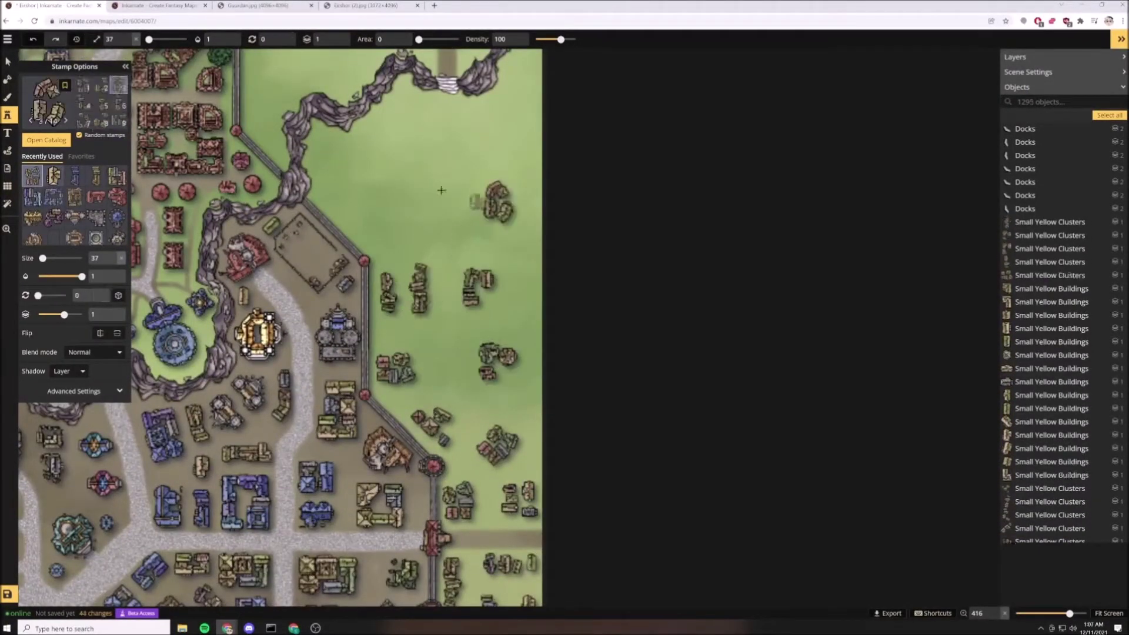
Stamp Small Yellow Clusters around the northeastern cliff: below it, above its western part and east of the stairs.
click(411, 101)
scroll(419, 191, down, 3)
drag(426, 221, 448, 463)
scroll(441, 436, up, 3)
click(391, 294)
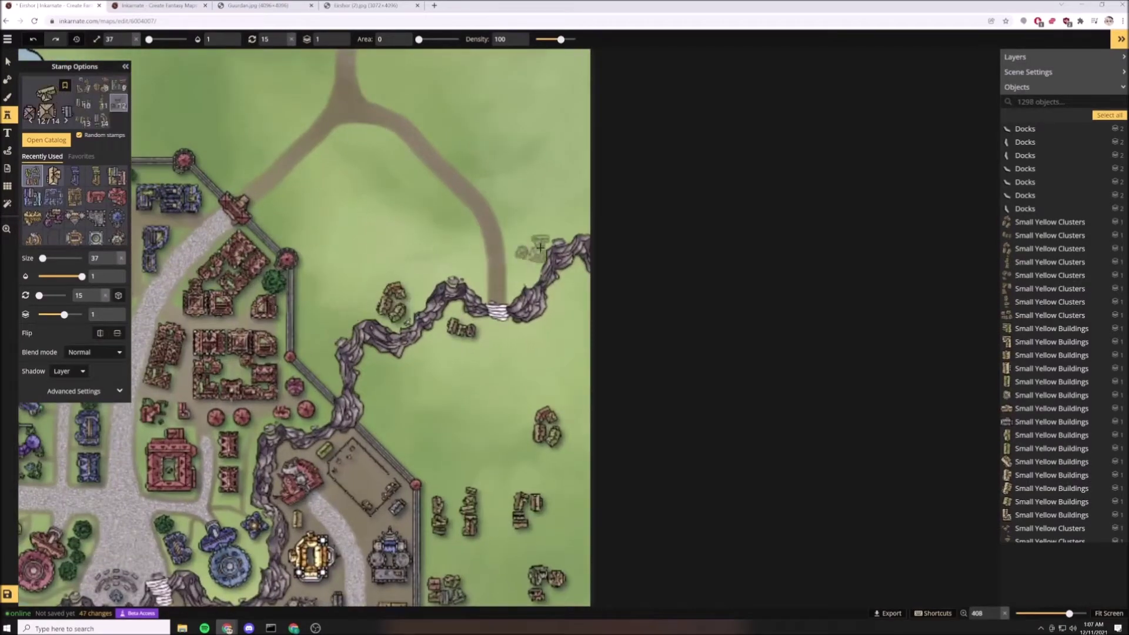
click(527, 257)
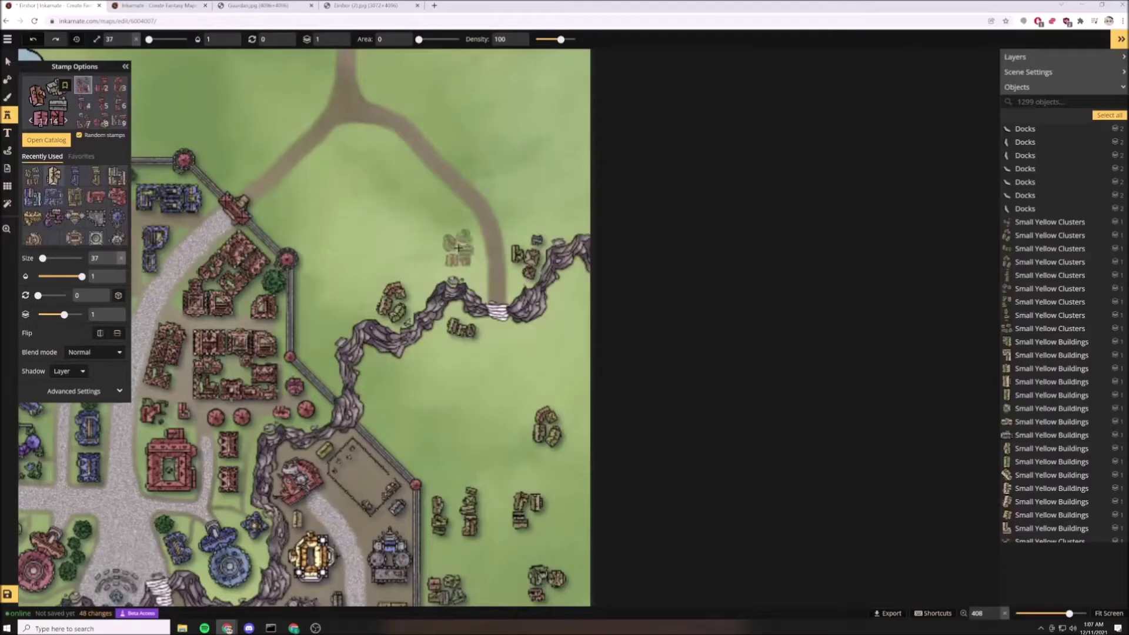
Stamp Small Red Clusters beside the branch road, around the northeast gate and along the outside of the adjoining wall.
click(458, 248)
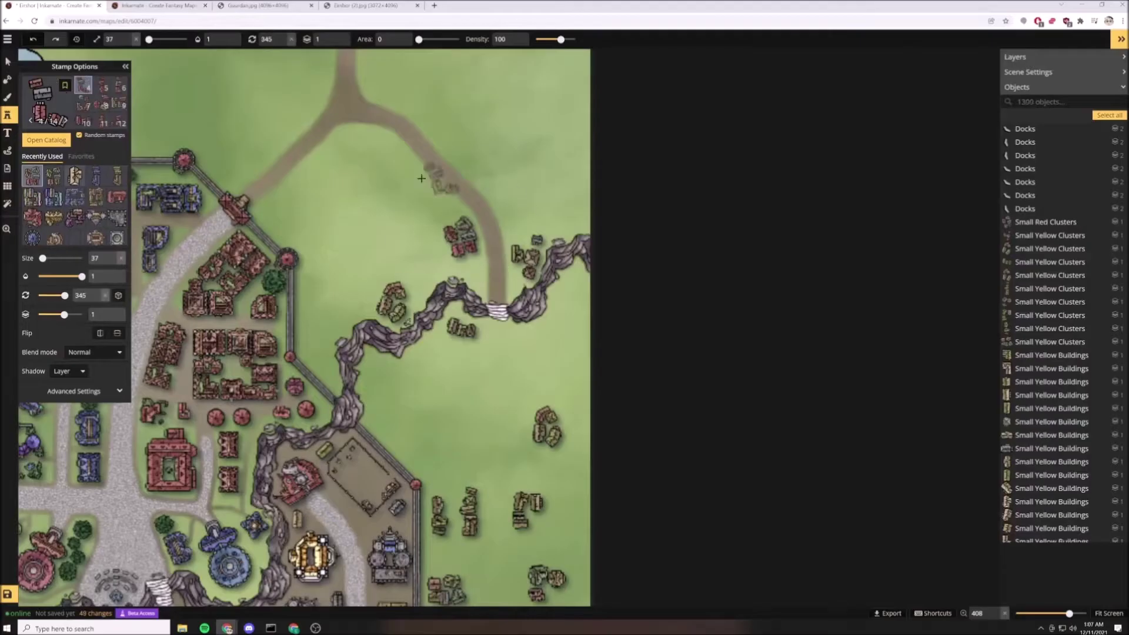
click(315, 341)
click(287, 219)
click(227, 163)
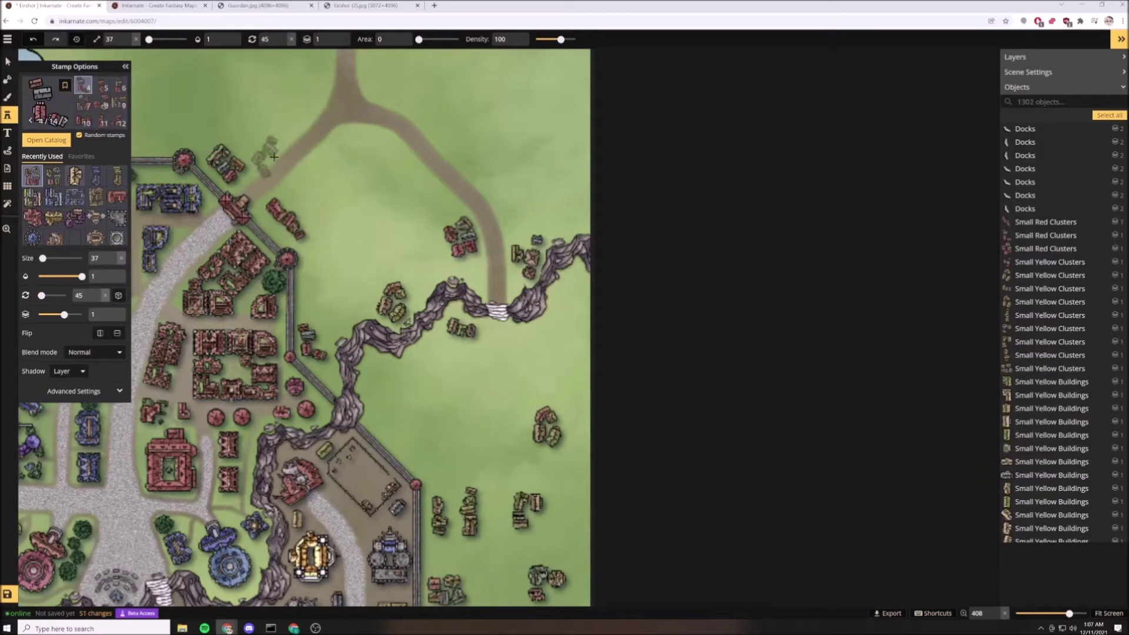
click(305, 182)
click(312, 285)
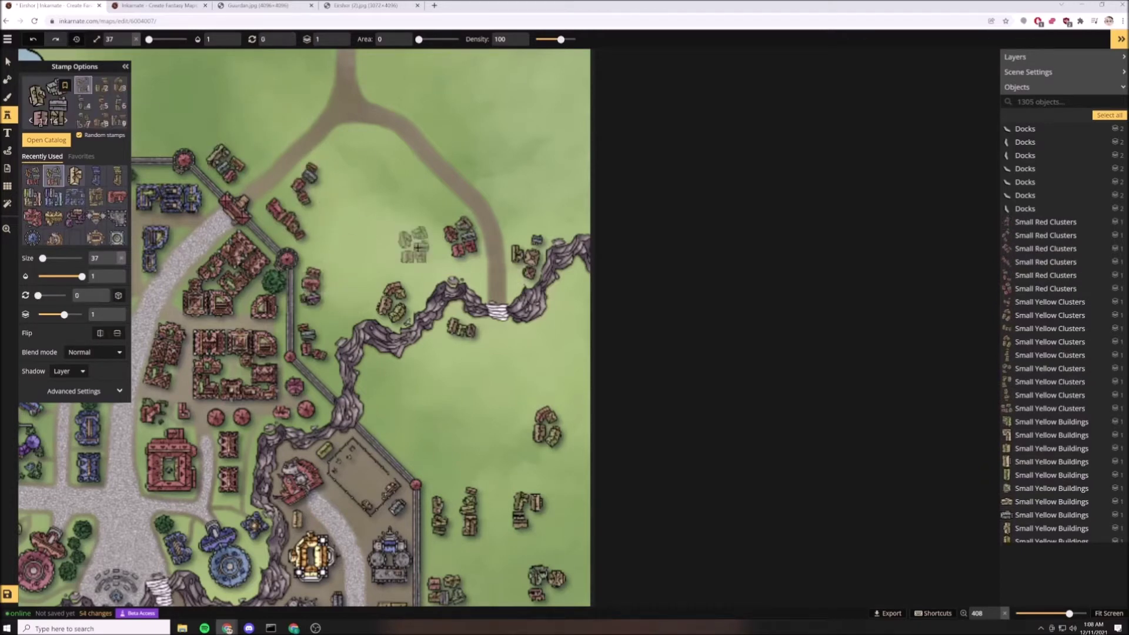
Switch to Small Yellow Clusters and stamp rotated groups inside the dirt road fork and below the cliff.
click(356, 146)
click(415, 191)
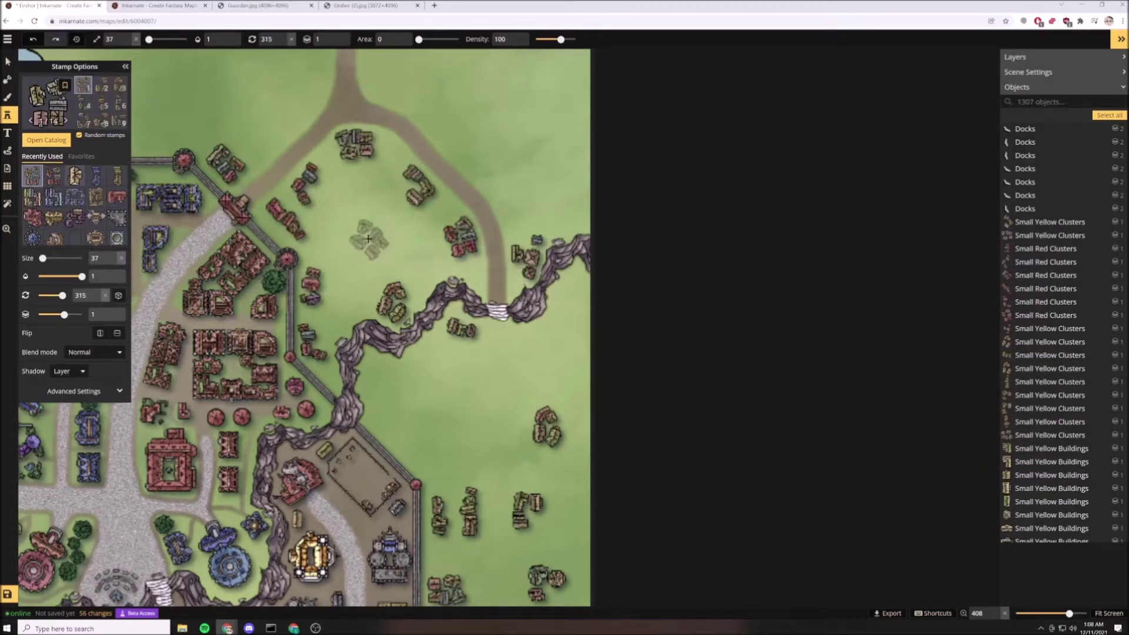
scroll(369, 240, down, 3)
click(386, 342)
scroll(459, 294, up, 2)
click(467, 285)
Switch back to Small Red Clusters and add a group in the open area between the northeast wall and the branch road.
click(53, 176)
click(461, 445)
click(355, 222)
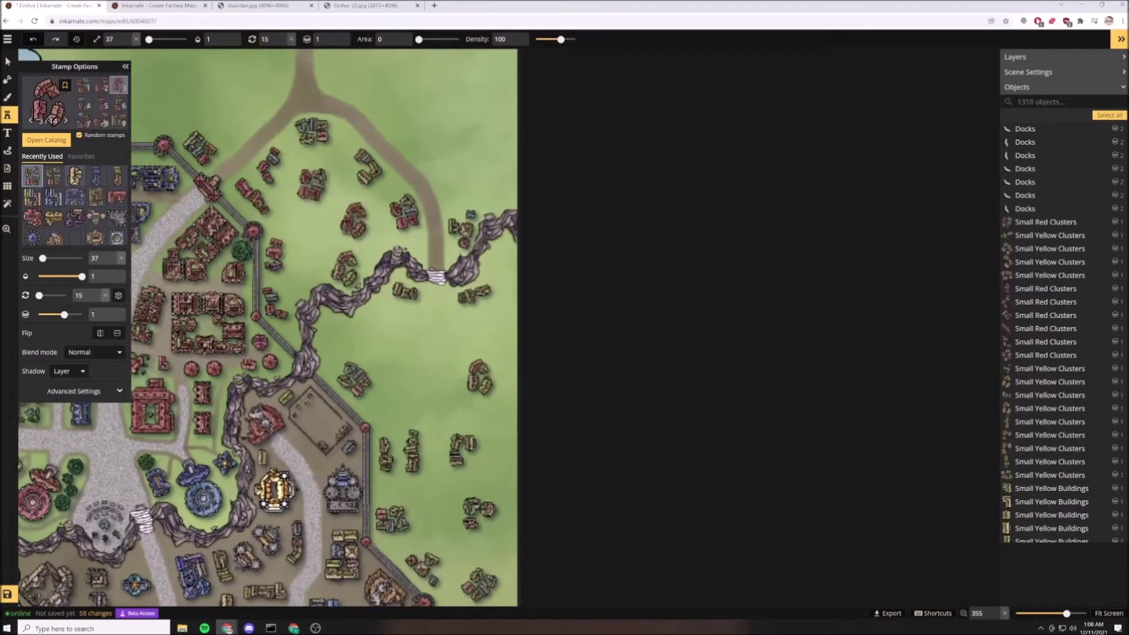
Stamp Small Red Clusters beside the northeastern road fork, along the branch road's outer side and above the cliff's eastern part.
click(329, 212)
scroll(347, 244, down, 6)
scroll(359, 256, up, 5)
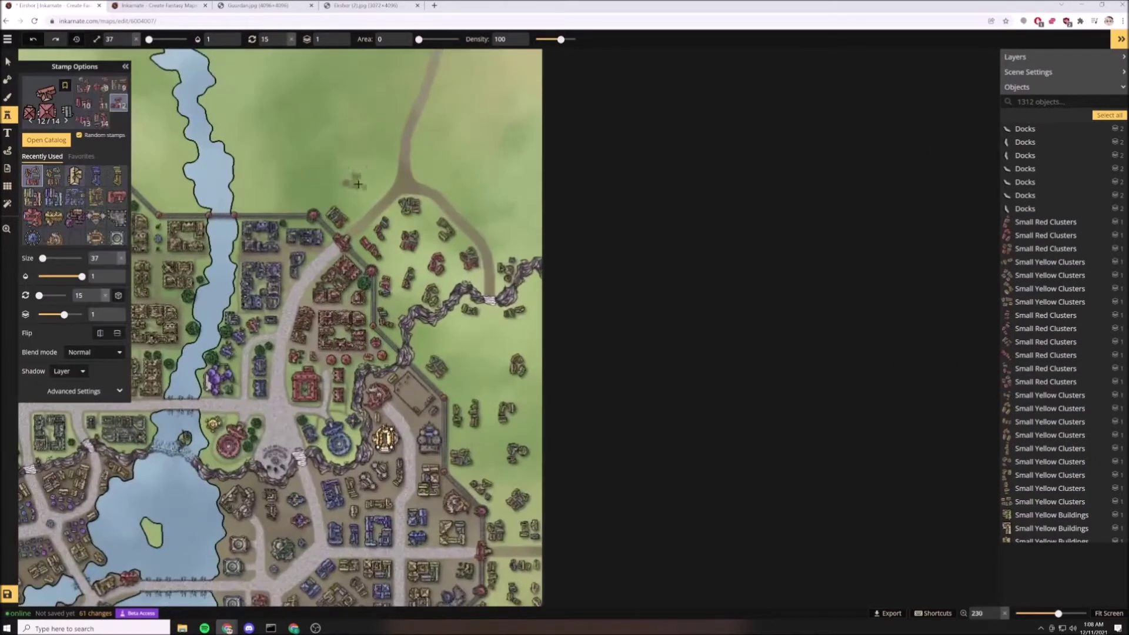
click(424, 168)
click(422, 138)
click(458, 196)
click(531, 240)
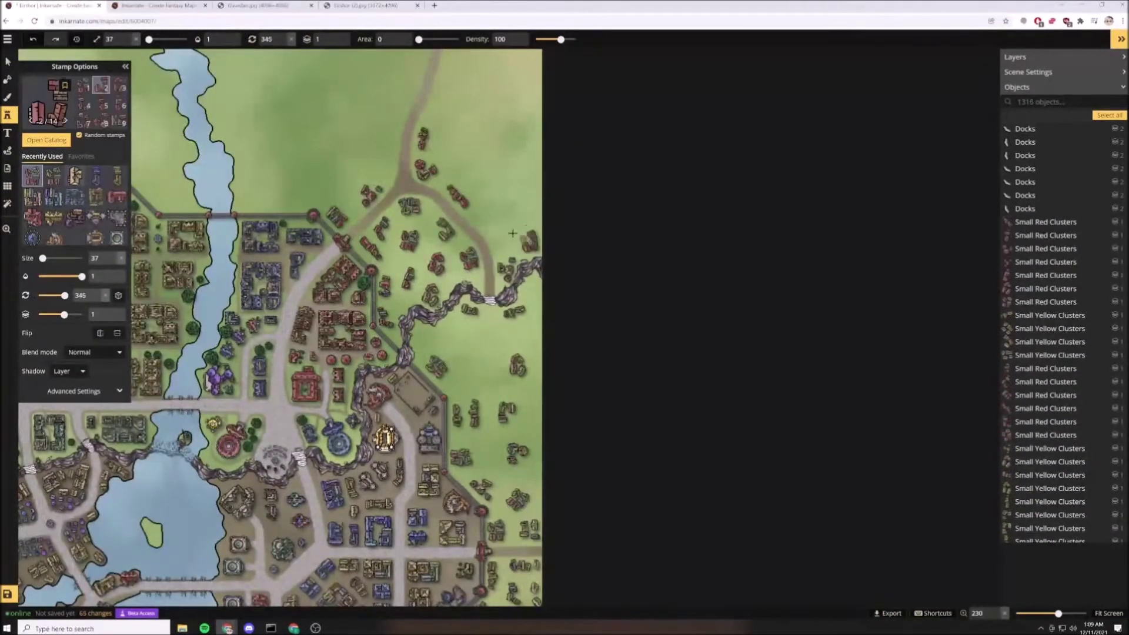
Add rotated Small Red Clusters on both sides of the north road, outside the northern wall and farther east of the fork.
click(494, 225)
click(390, 154)
click(334, 184)
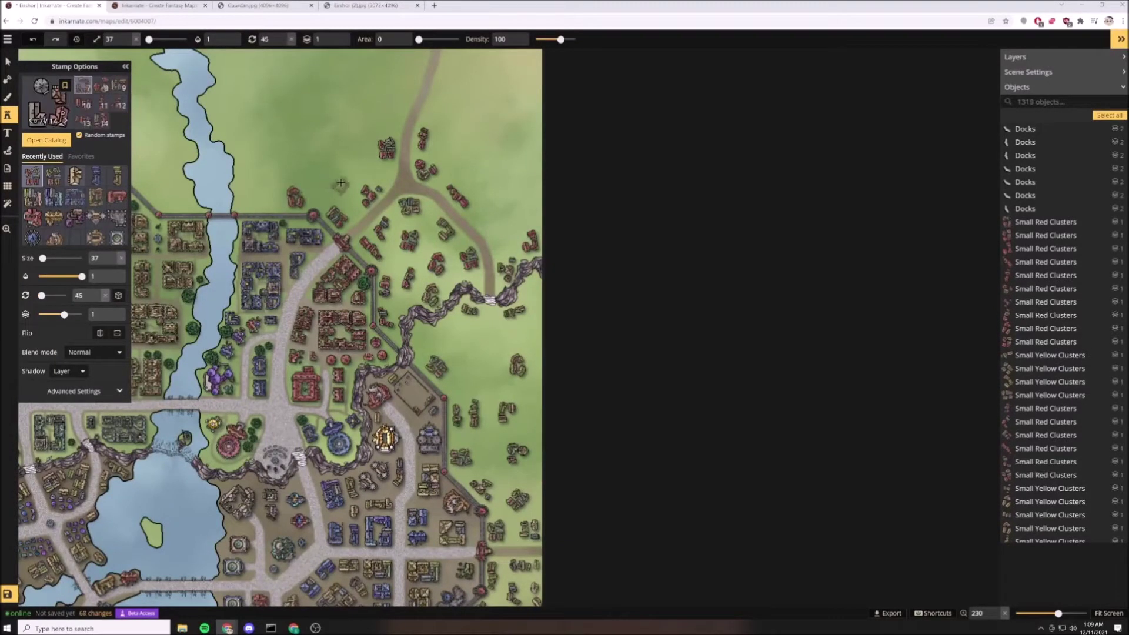
click(340, 144)
click(400, 107)
click(499, 197)
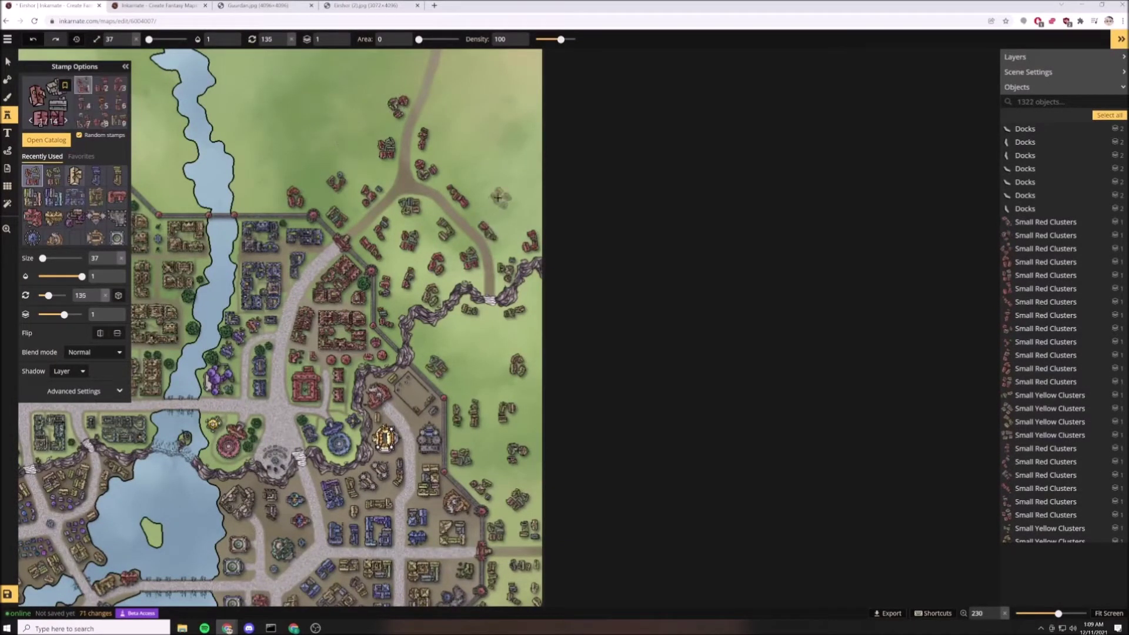
click(461, 151)
click(457, 98)
Stamp Small Red Clusters in the open grass just below the northeastern cliff.
scroll(467, 294, down, 1)
drag(467, 325, 498, 267)
click(497, 266)
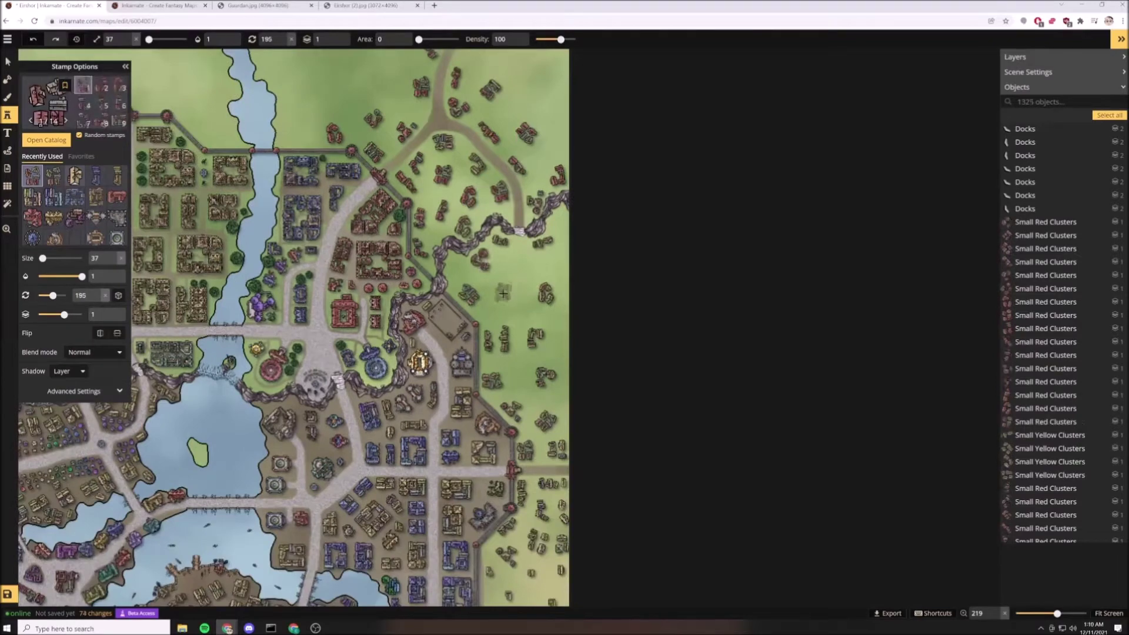
click(511, 272)
click(457, 265)
Paint a dirt road with a size 10 brush from the cliff stairs south to the road at the east gate.
scroll(556, 332, down, 3)
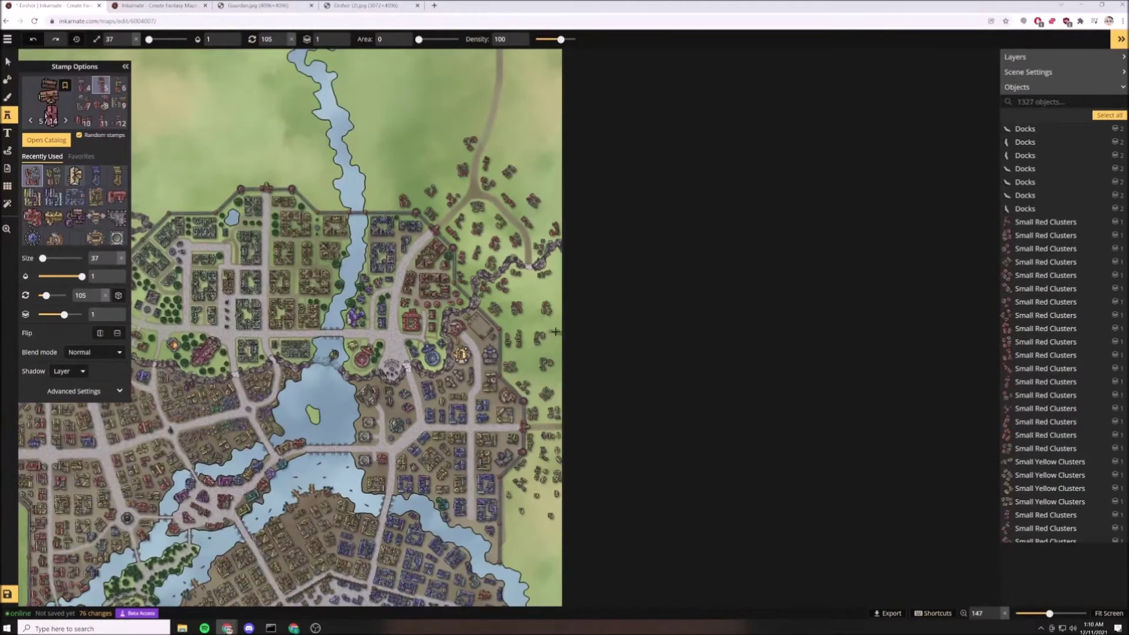
scroll(555, 332, down, 3)
scroll(553, 411, up, 6)
key(b)
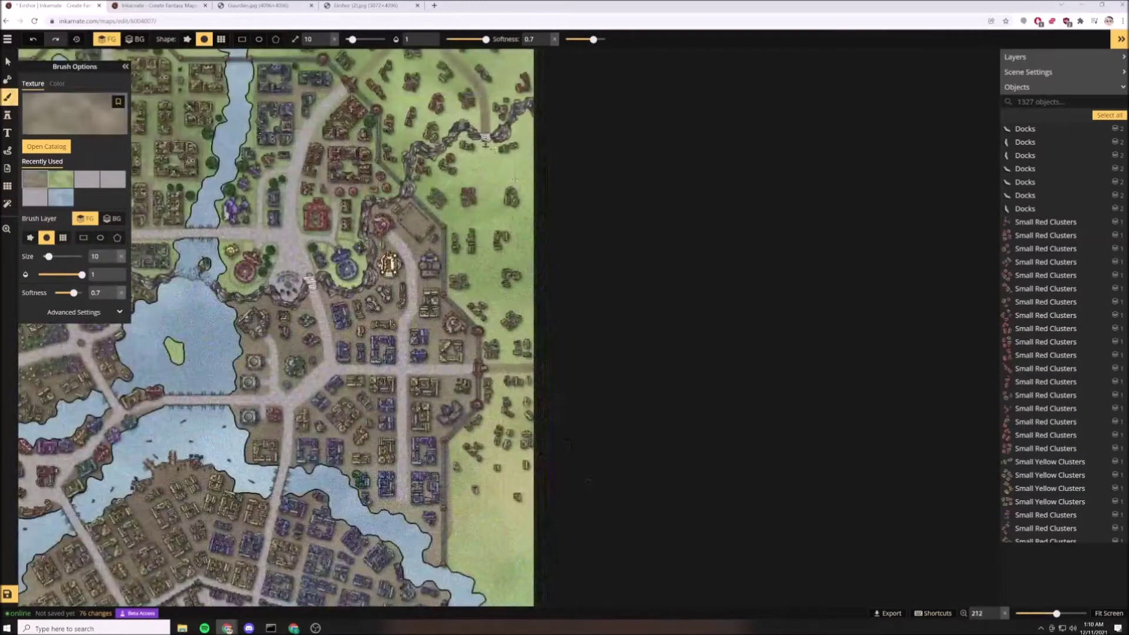
drag(486, 141, 495, 297)
scroll(511, 365, up, 5)
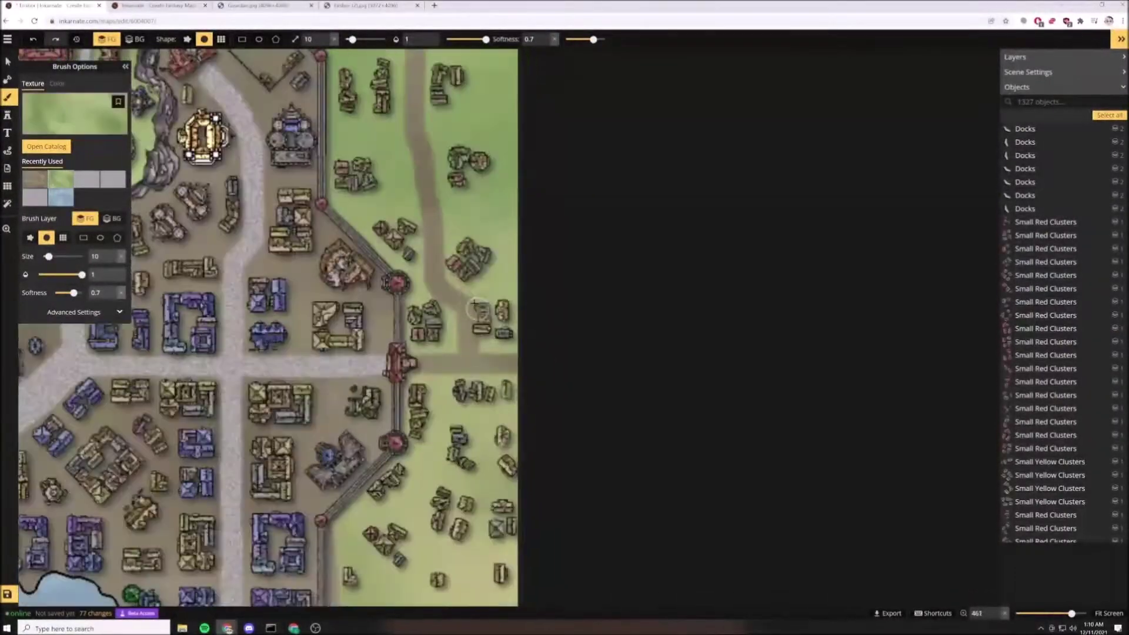
Paint thin dirt footpaths with a size 3 brush linking the clusters outside the eastern wall to the new road.
key(x)
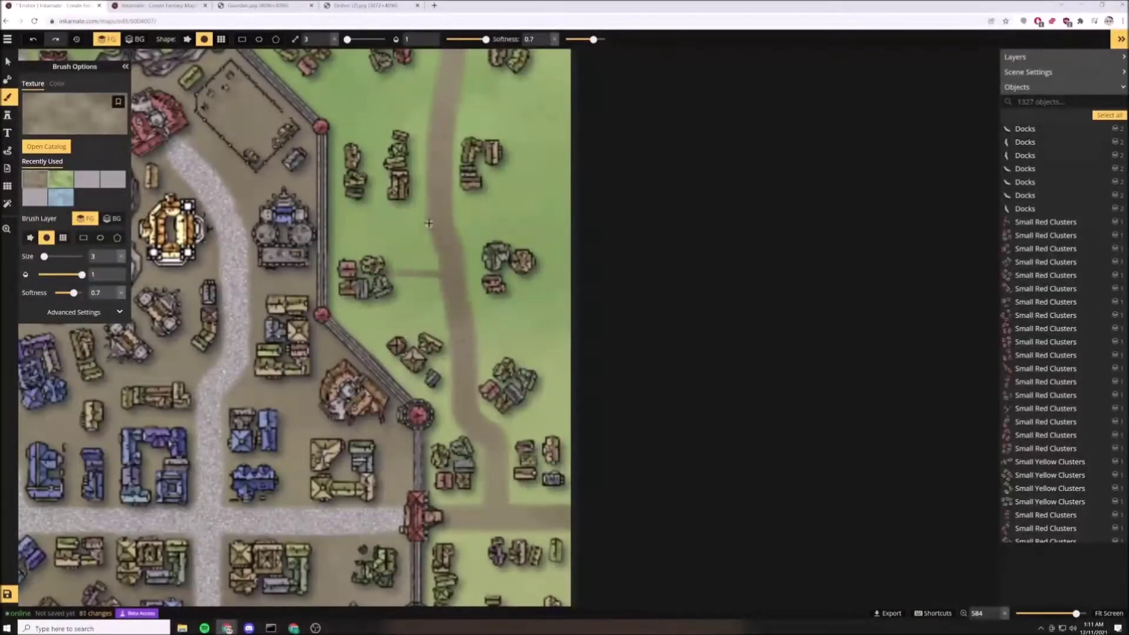
scroll(374, 236, down, 3)
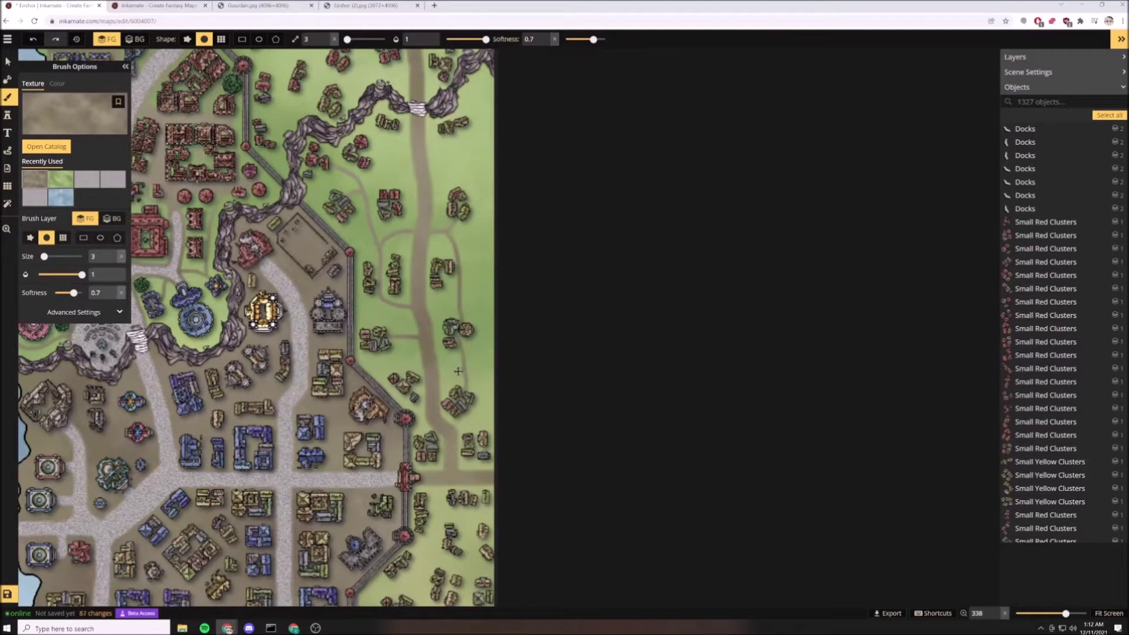
scroll(483, 407, down, 3)
scroll(359, 327, up, 5)
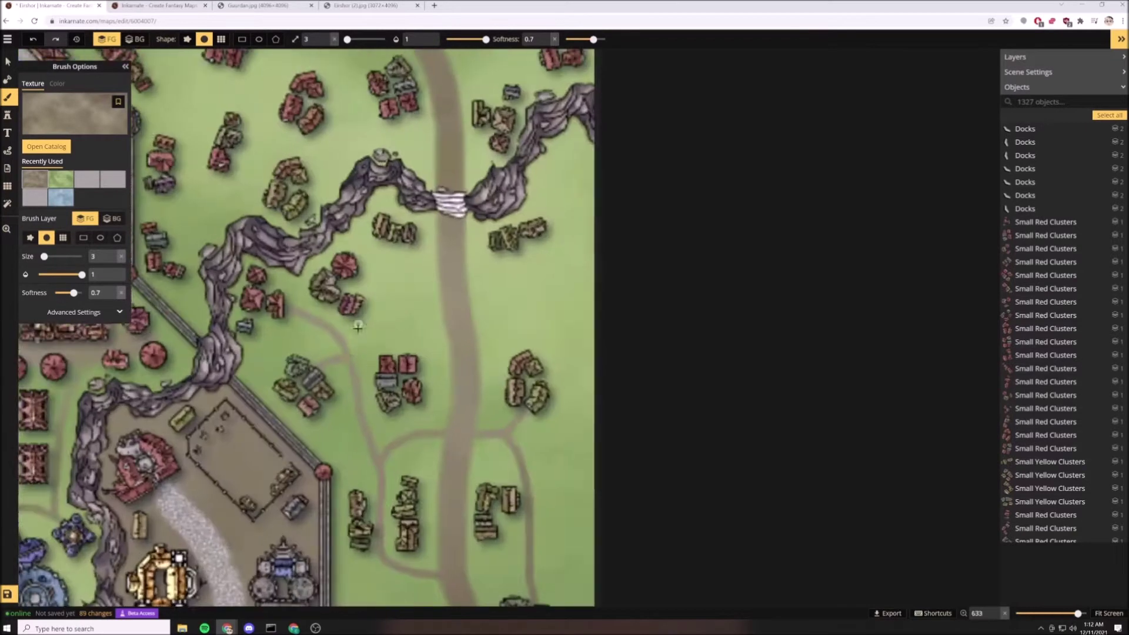
Paint size 3 dirt footpaths from the road to the clusters just below the cliff and its stairs.
scroll(430, 289, down, 2)
mouse_move(419, 286)
mouse_down()
mouse_move(395, 244)
mouse_move(444, 328)
mouse_up()
drag(451, 338, 489, 349)
drag(405, 340, 436, 342)
Paint winding footpaths between the clusters inside the road fork and on the outer side of the branch road.
scroll(441, 344, down, 1)
scroll(253, 266, up, 3)
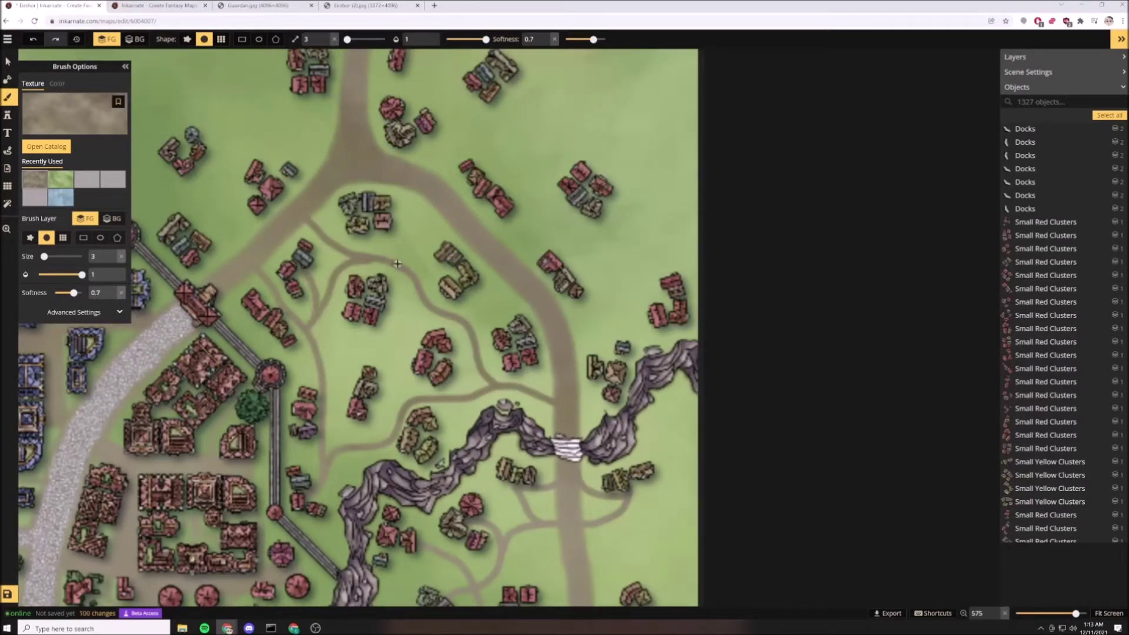
drag(574, 337, 351, 422)
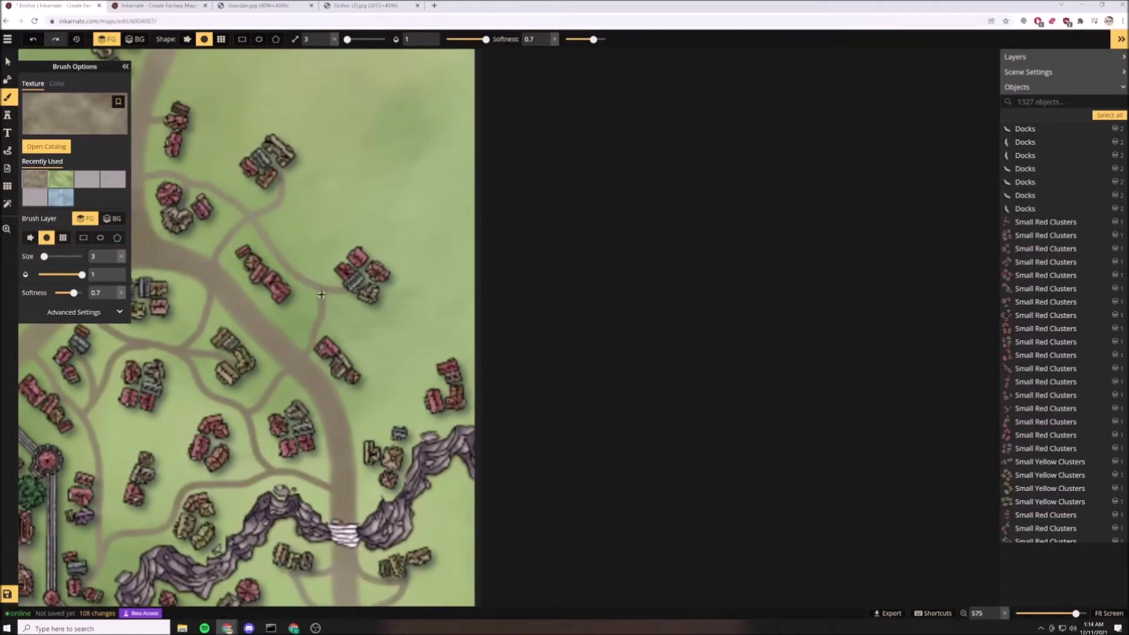
drag(361, 328, 325, 294)
Paint dirt footpaths connecting the clusters northwest of the road fork, outside the northern wall.
scroll(353, 391, down, 10)
scroll(361, 406, up, 3)
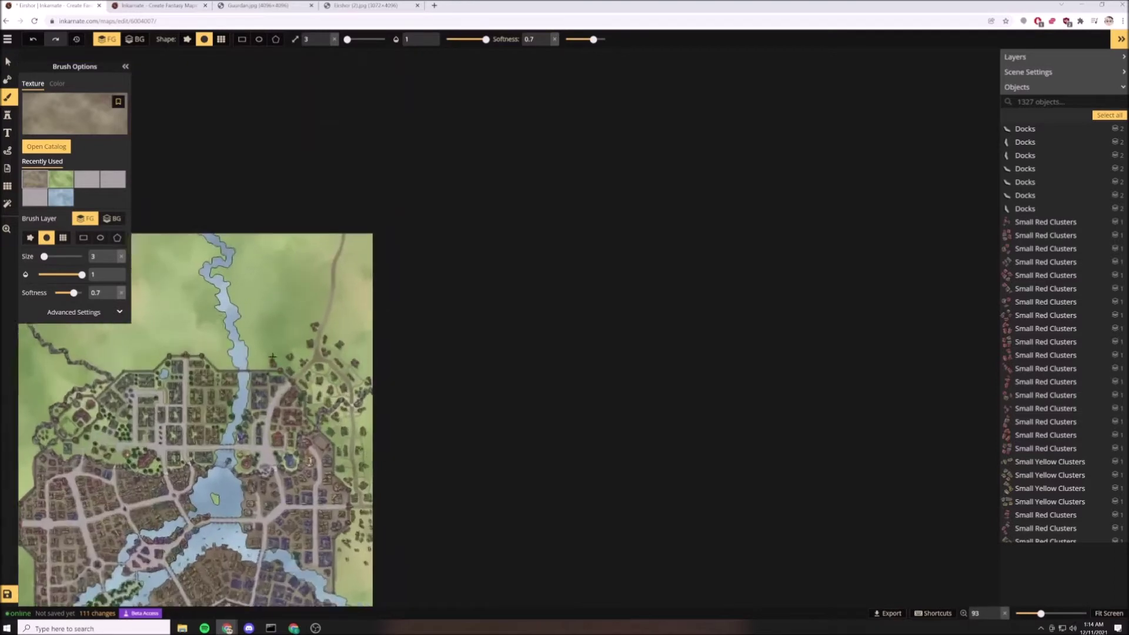
drag(297, 373, 431, 444)
scroll(431, 443, up, 6)
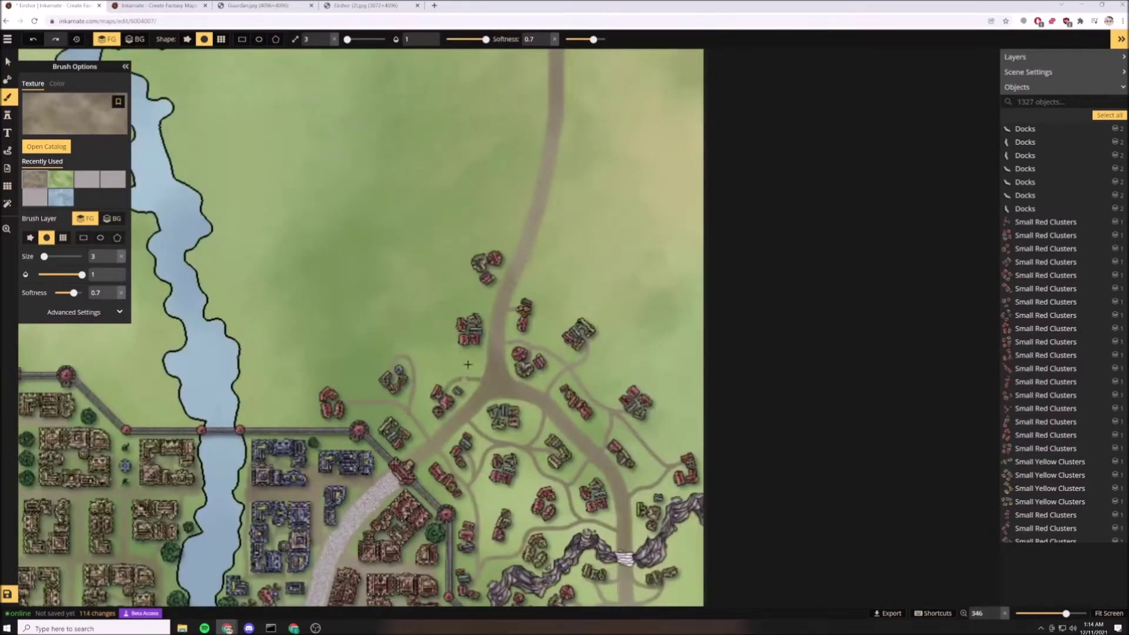
Paint branching dirt footpaths from the east gate road south to the yellow clusters and single houses outside the wall.
scroll(497, 410, down, 5)
scroll(455, 203, up, 5)
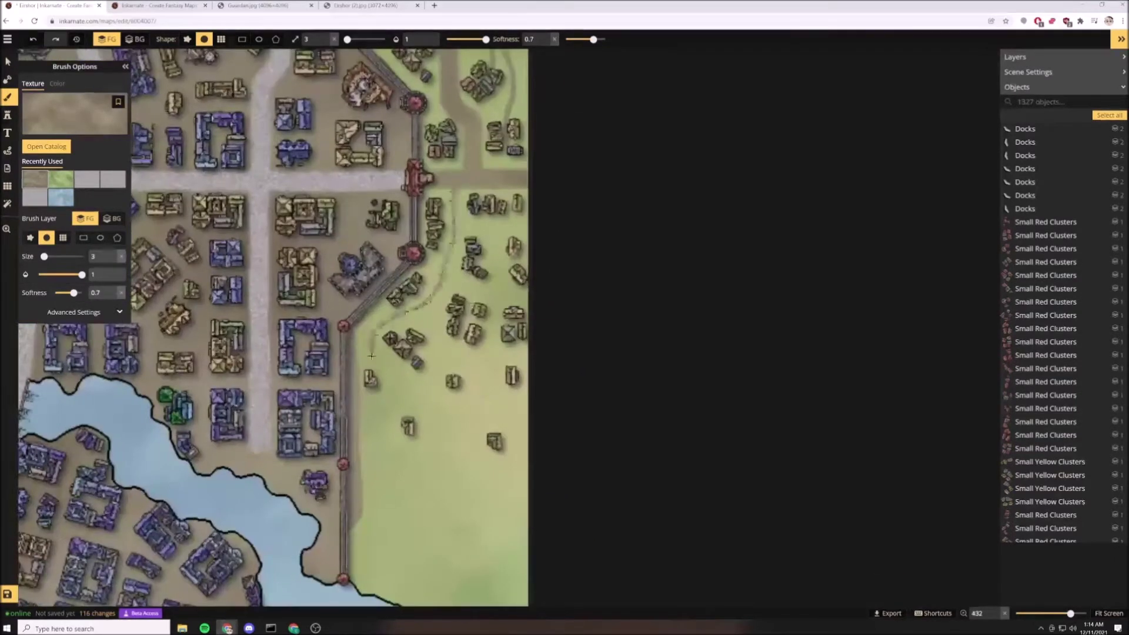
drag(372, 356, 372, 369)
drag(425, 308, 427, 340)
scroll(521, 224, down, 2)
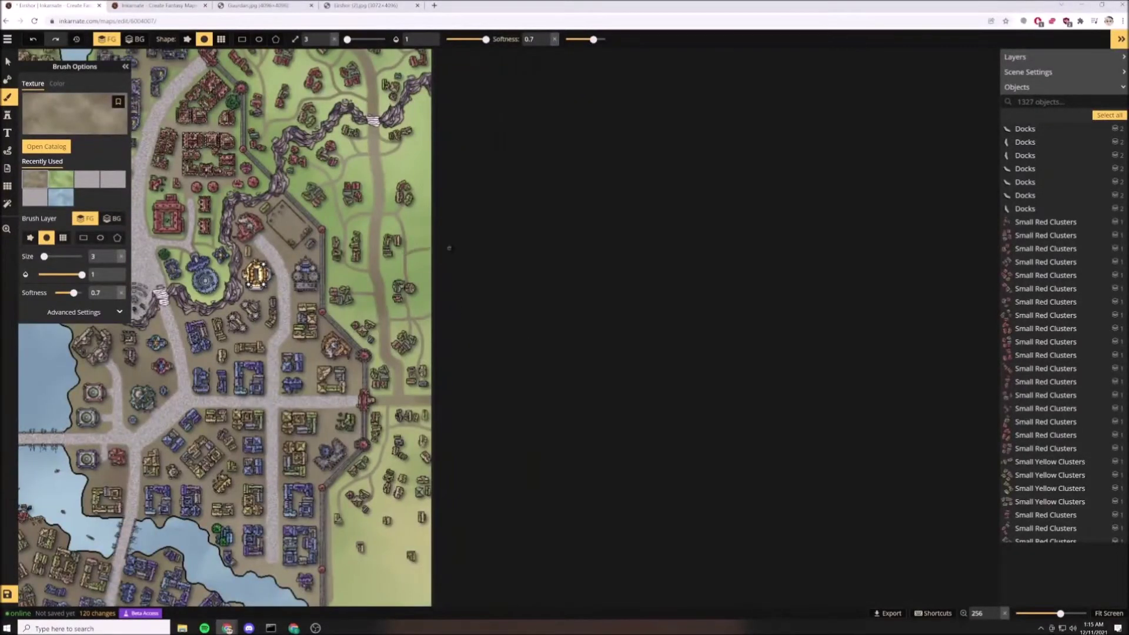
scroll(415, 148, down, 4)
scroll(397, 249, up, 4)
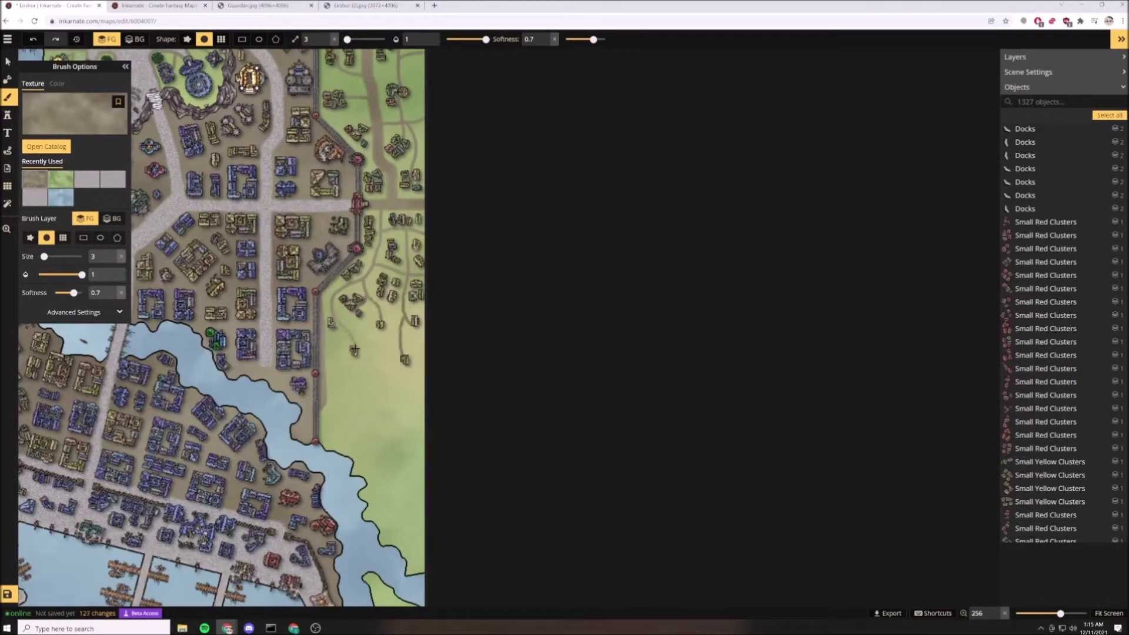
Paint grass with a size 12 brush over the bare dirt strip outside the southern stretch of the eastern wall.
scroll(330, 393, up, 4)
click(60, 179)
scroll(321, 423, up, 4)
mouse_move(318, 426)
mouse_down()
mouse_move(317, 225)
mouse_move(328, 197)
mouse_up()
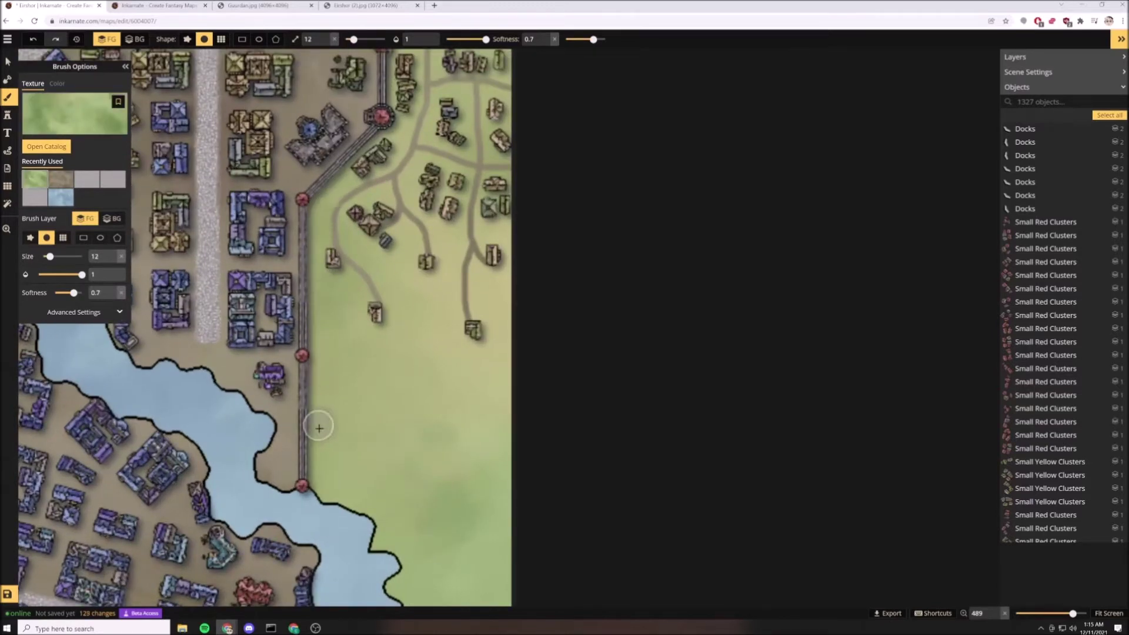
Choose the Small Red Buildings stamps from the catalog and place two houses west of the north road clusters.
scroll(377, 454, down, 10)
scroll(329, 253, up, 1)
click(7, 115)
click(46, 137)
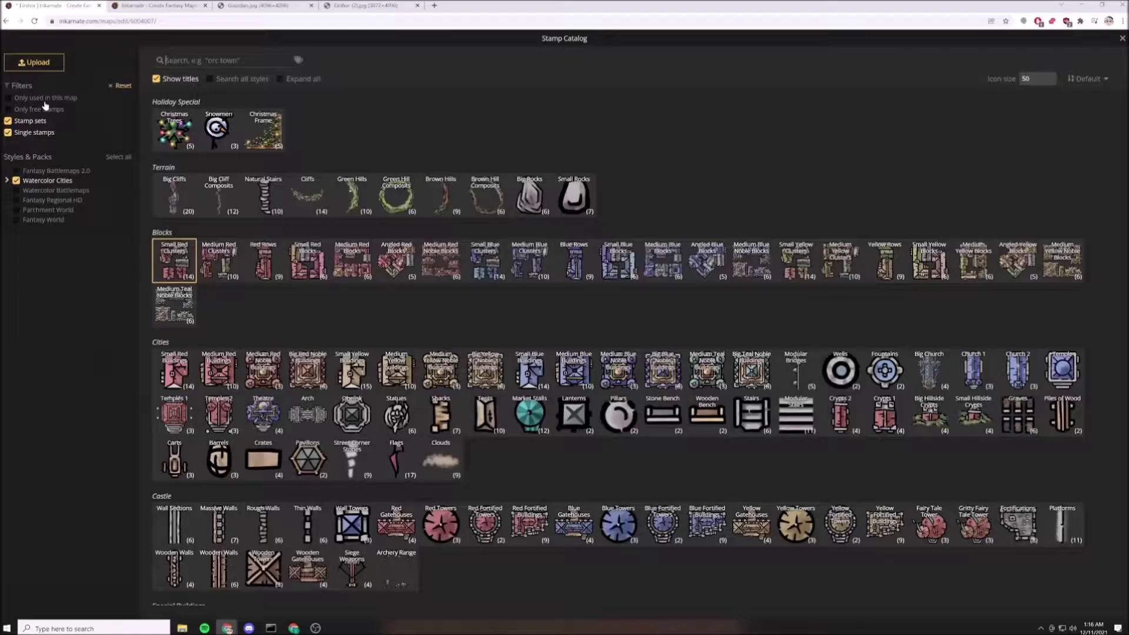
click(175, 371)
scroll(317, 303, up, 8)
click(361, 295)
click(381, 255)
Place three more Small Red Buildings scattered between the river and the clusters northwest of the fork.
click(70, 393)
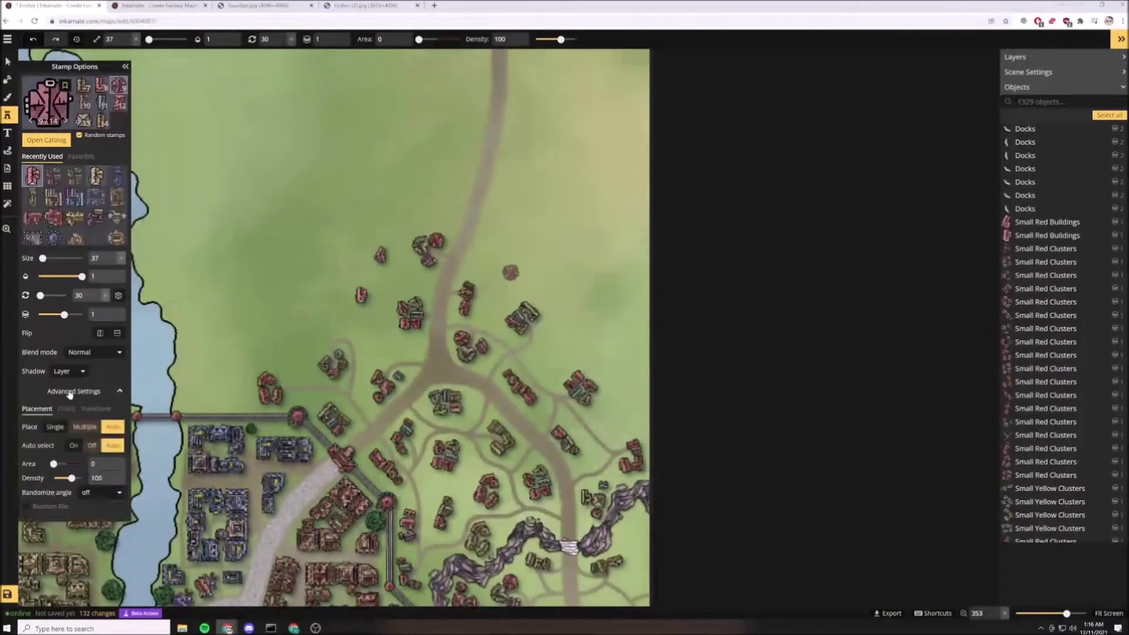
click(66, 409)
click(290, 335)
click(377, 337)
click(306, 288)
Paint size 3 dirt footpaths linking the scattered red houses to the north road and nearby clusters.
click(8, 97)
click(60, 180)
scroll(339, 321, down, 5)
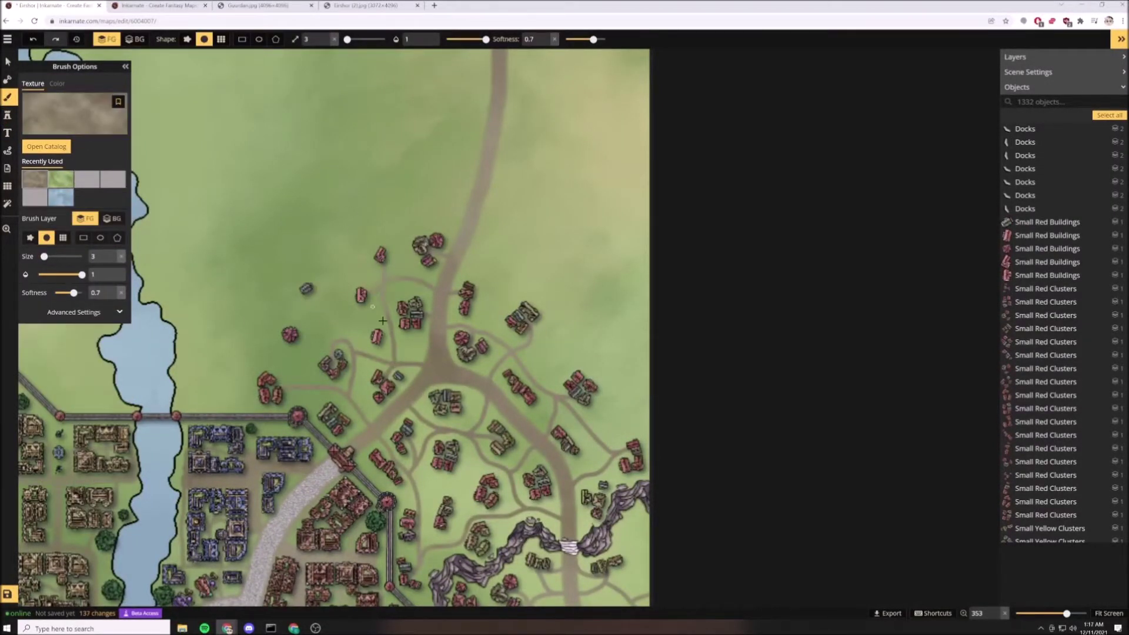
scroll(386, 370, down, 5)
scroll(265, 353, up, 4)
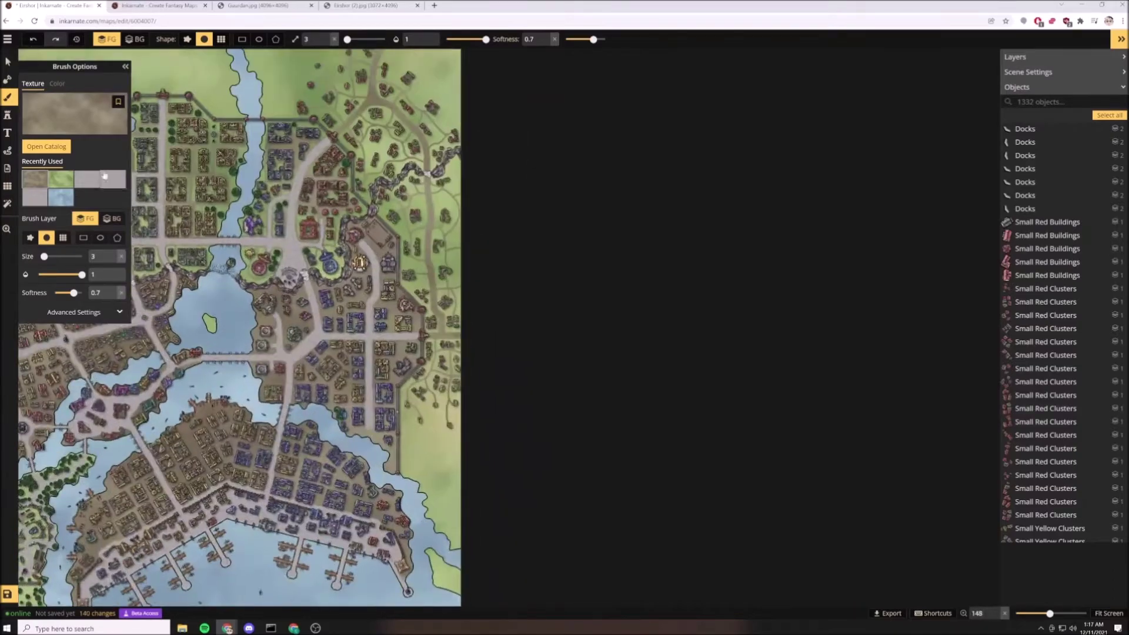
Choose the Green Hills stamps and place a size 42 ridge from the map's eastern edge southwest below the outlying houses.
click(7, 114)
click(47, 103)
click(393, 194)
scroll(453, 461, up, 3)
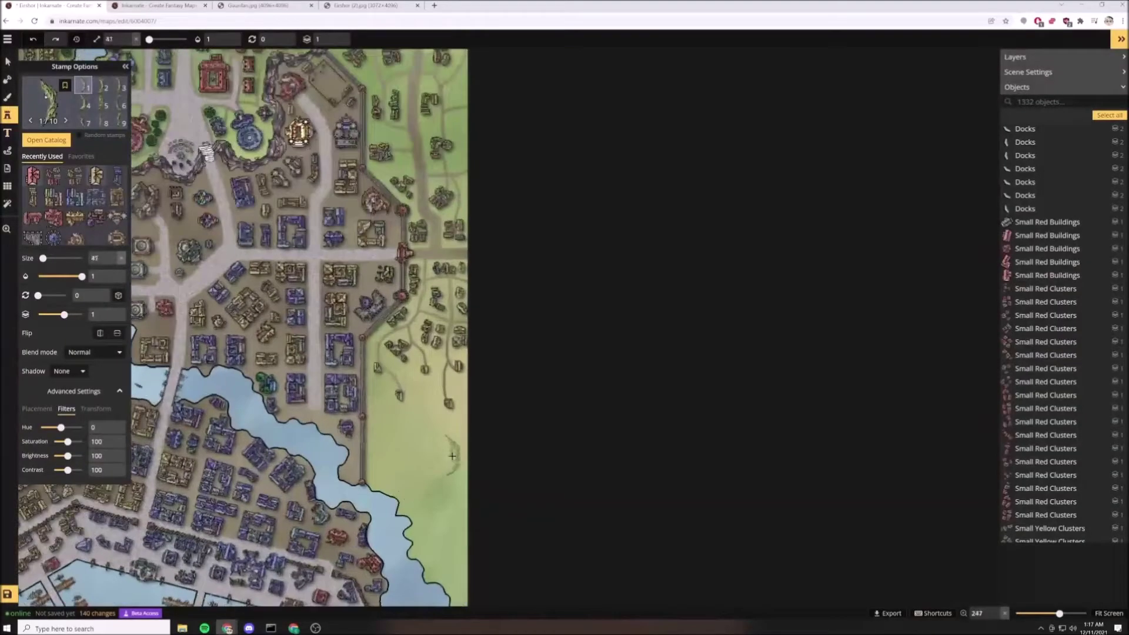
click(465, 412)
scroll(466, 422, up, 2)
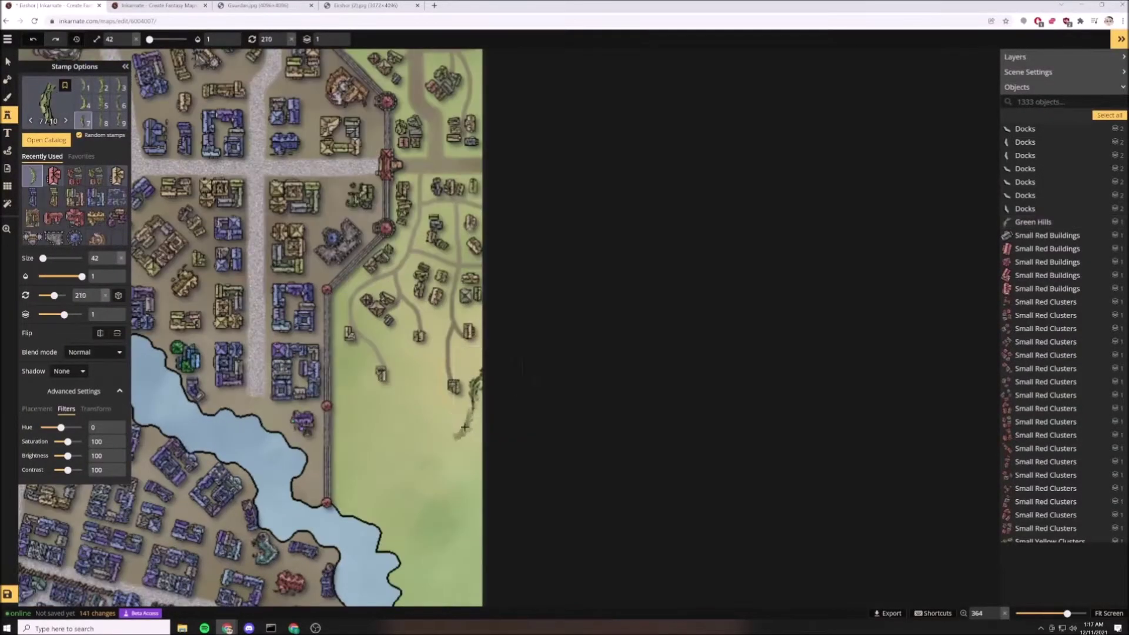
click(462, 432)
click(425, 476)
Stamp rotated Green Hills in an arc beside the southern stretch of the eastern wall, below the last house.
click(368, 430)
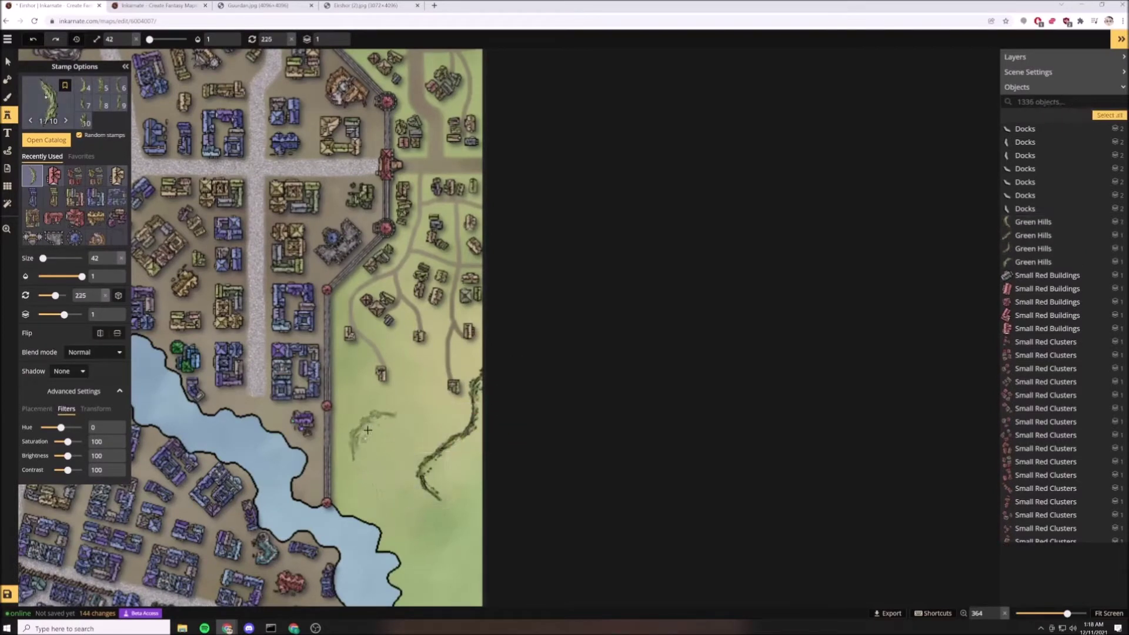
click(356, 403)
scroll(390, 394, up, 4)
click(390, 394)
scroll(365, 481, down, 5)
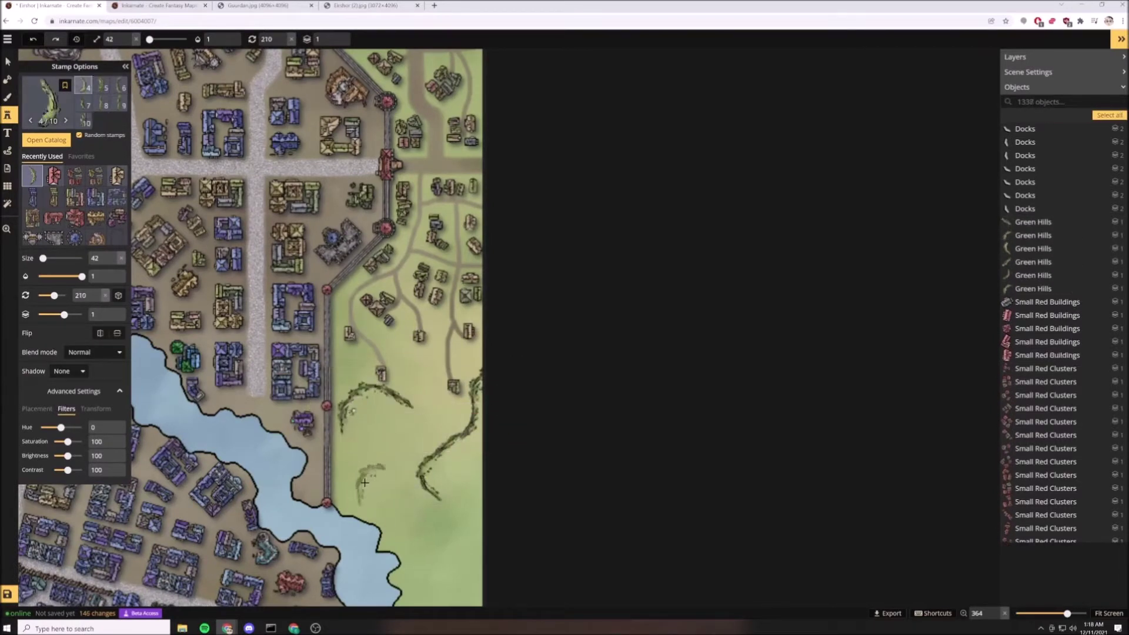
Place a Green Hills stamp on the riverbank beside the wall's last tower and adjust its position.
click(356, 500)
click(8, 62)
drag(354, 506, 330, 385)
Extend the eastern ridge with rotated Green Hills stamps curving to the map's edge.
scroll(353, 506, up, 2)
click(8, 115)
click(457, 384)
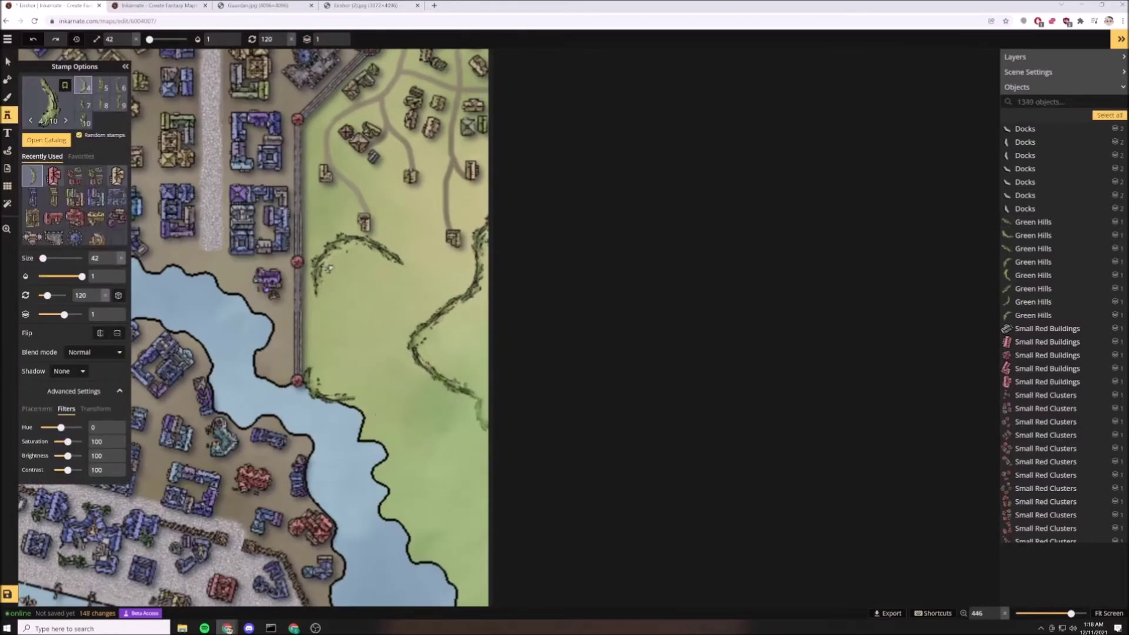
click(483, 389)
scroll(484, 355, down, 6)
click(482, 360)
Continue the Green Hills along the riverbank southeast of the wall's last tower.
scroll(364, 400, up, 3)
click(374, 408)
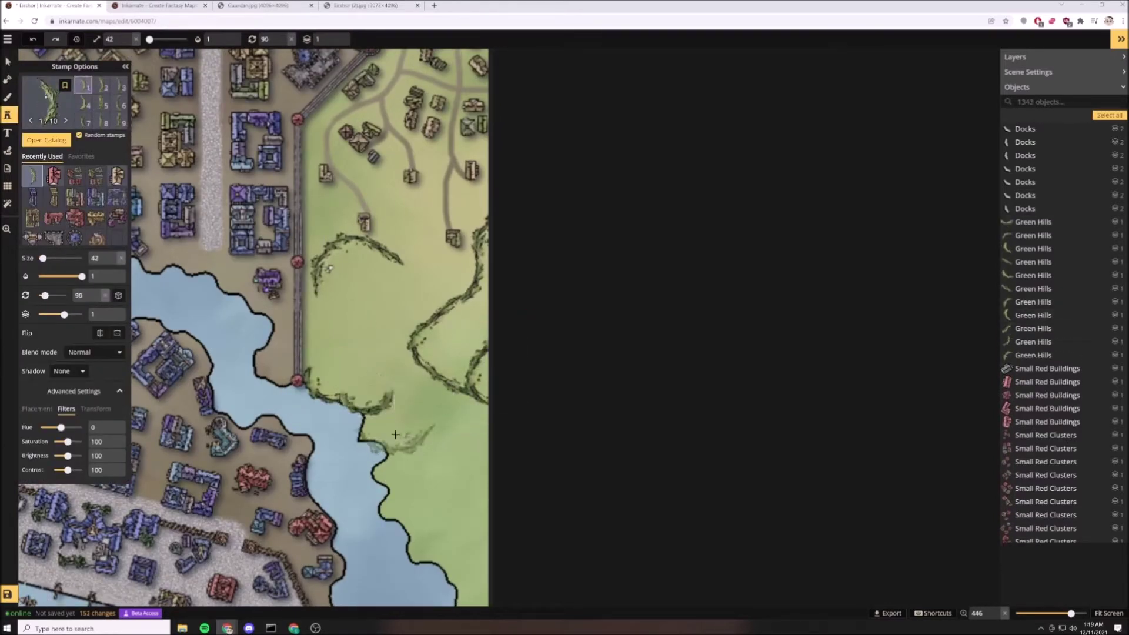
click(399, 422)
click(457, 411)
scroll(451, 492, down, 5)
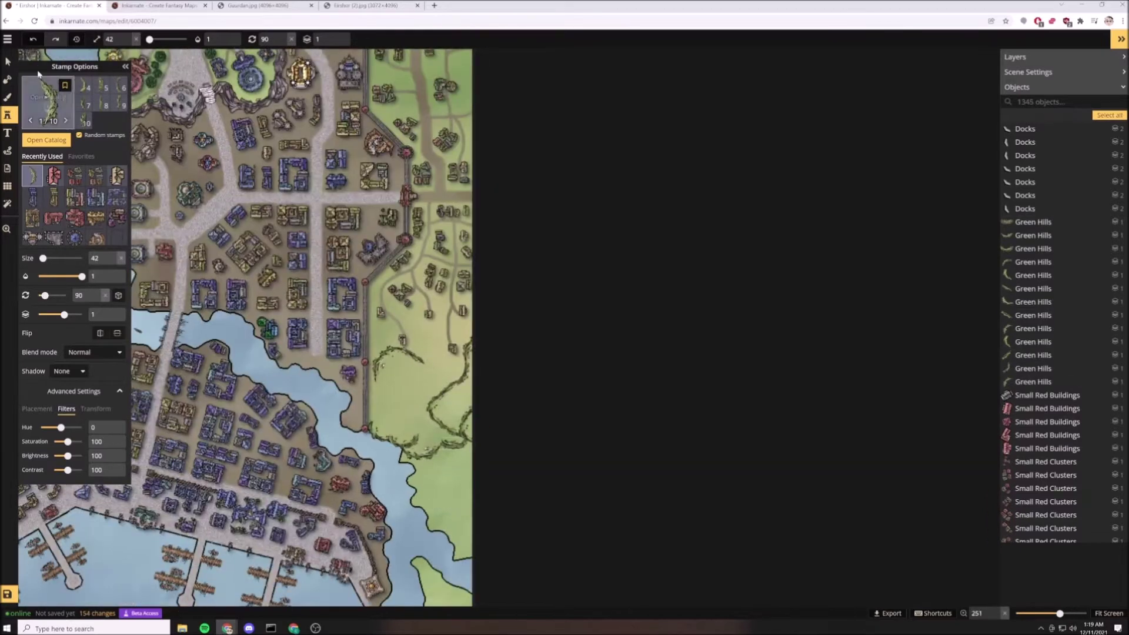
key(ctrl+z)
Stamp rotated Green Hills running south from the ridge at the map's eastern edge.
scroll(450, 499, up, 4)
click(480, 389)
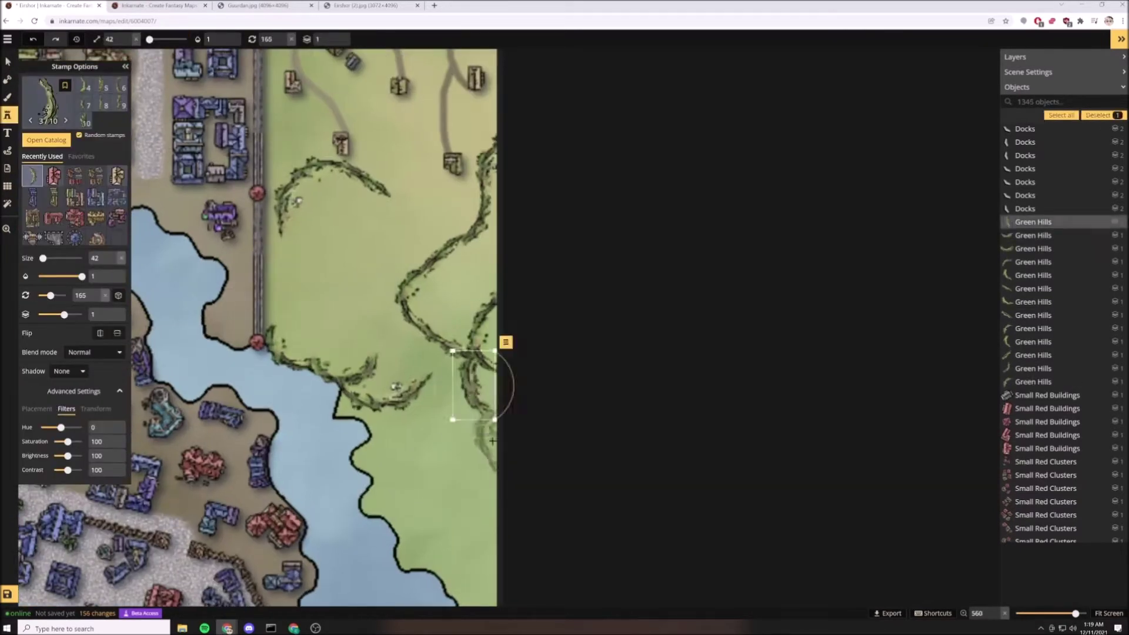
click(476, 435)
Line the river's eastern bank down toward its mouth with rotated Green Hills stamps.
scroll(400, 409, down, 2)
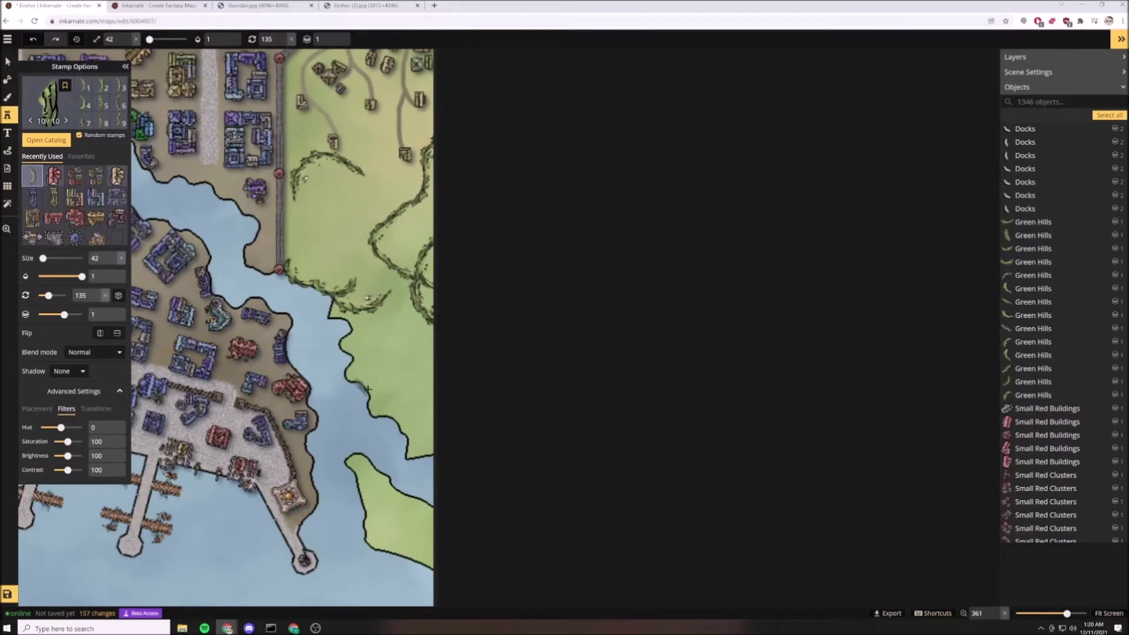
click(368, 389)
click(399, 421)
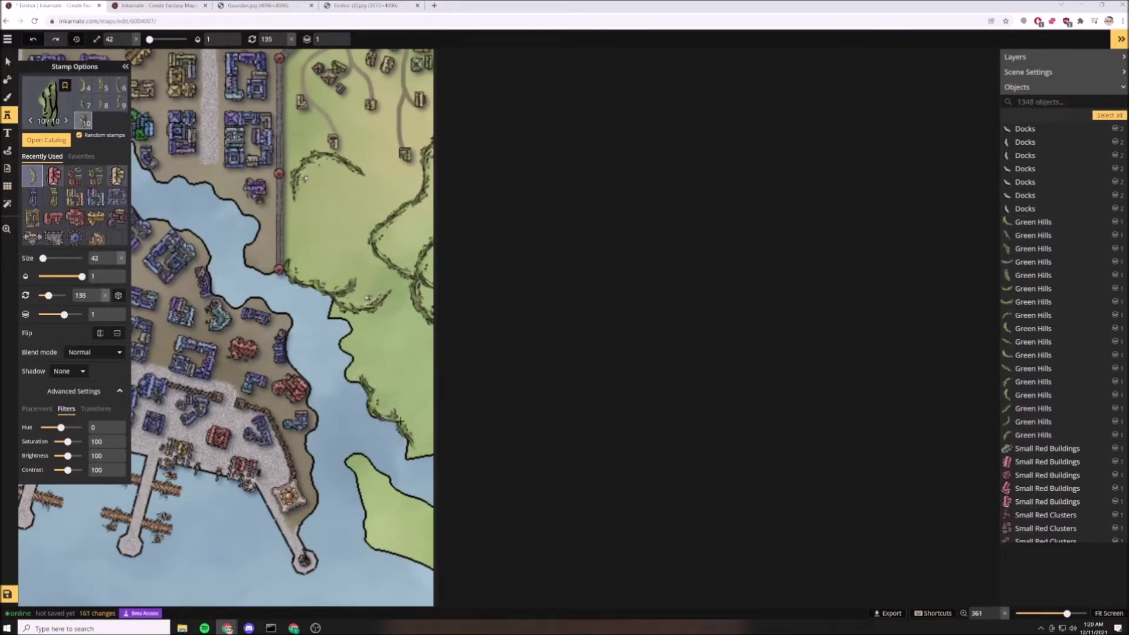
click(347, 351)
click(351, 371)
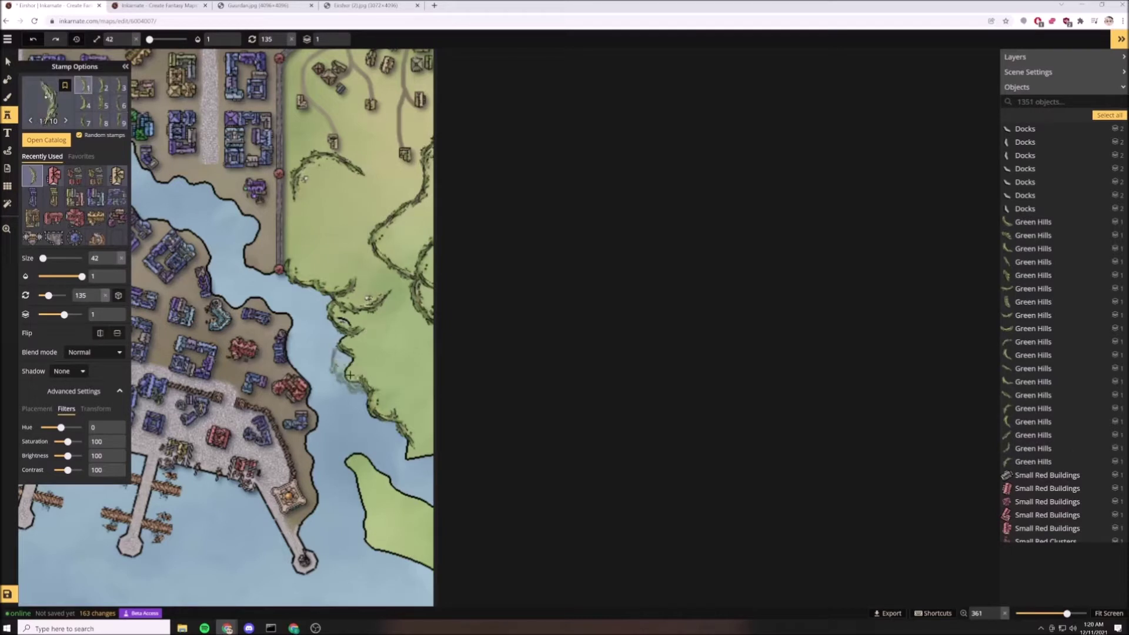
click(345, 338)
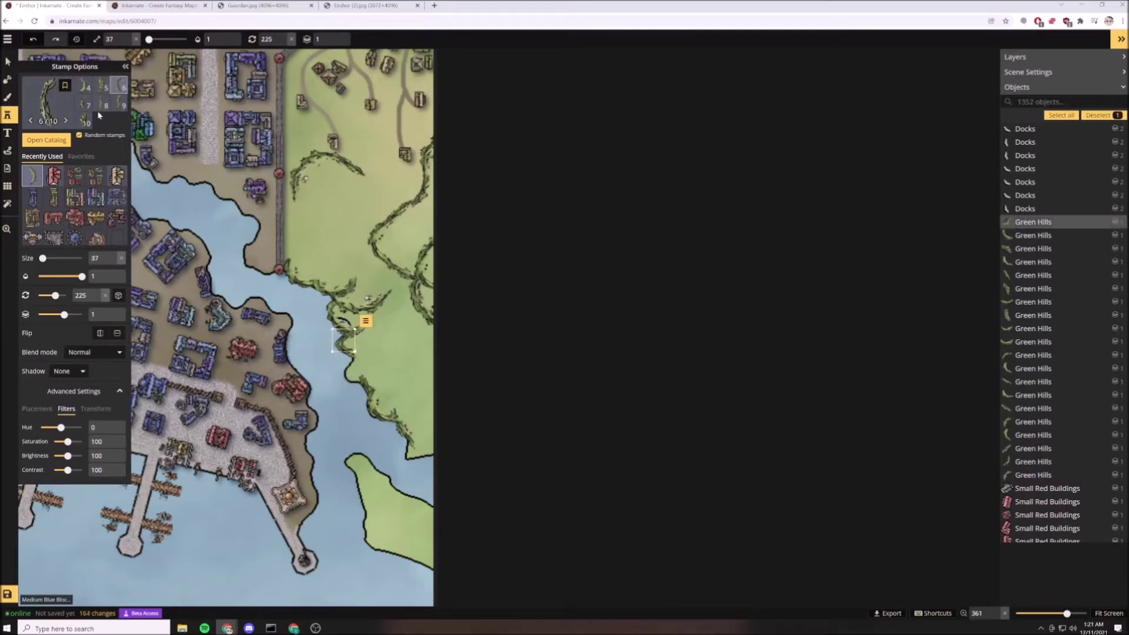
Stamp another Green Hills on the eastern riverbank and trim the land outside the hills with a circular Subtract mask.
click(349, 369)
key(m)
scroll(343, 395, up, 3)
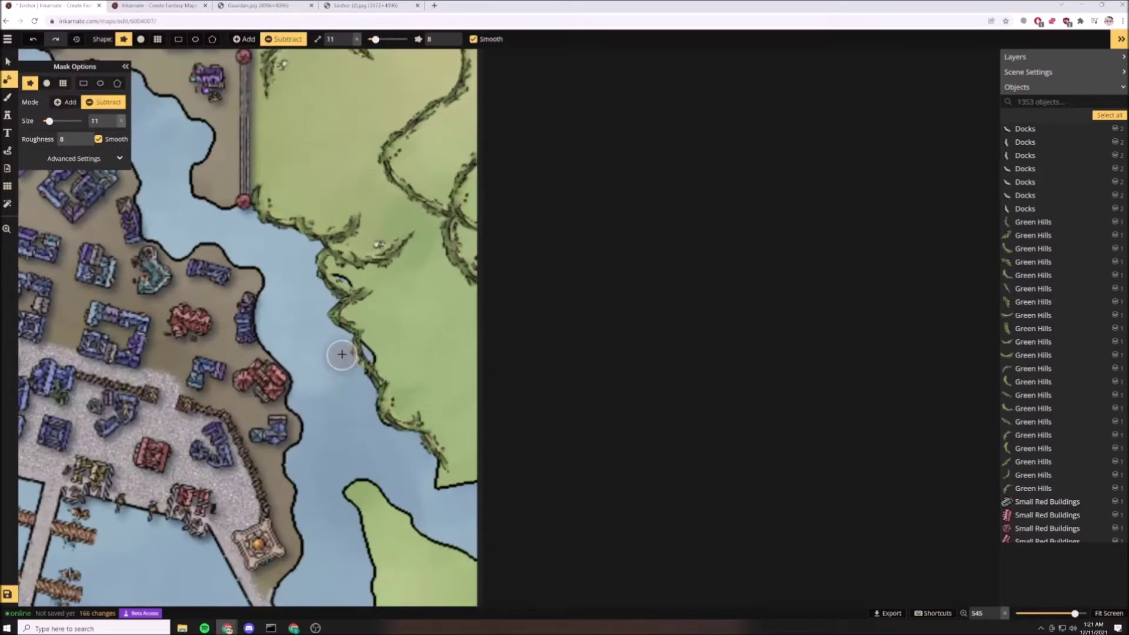
key(c)
key(a)
scroll(358, 290, down, 10)
click(351, 277)
click(381, 347)
click(400, 408)
key(d)
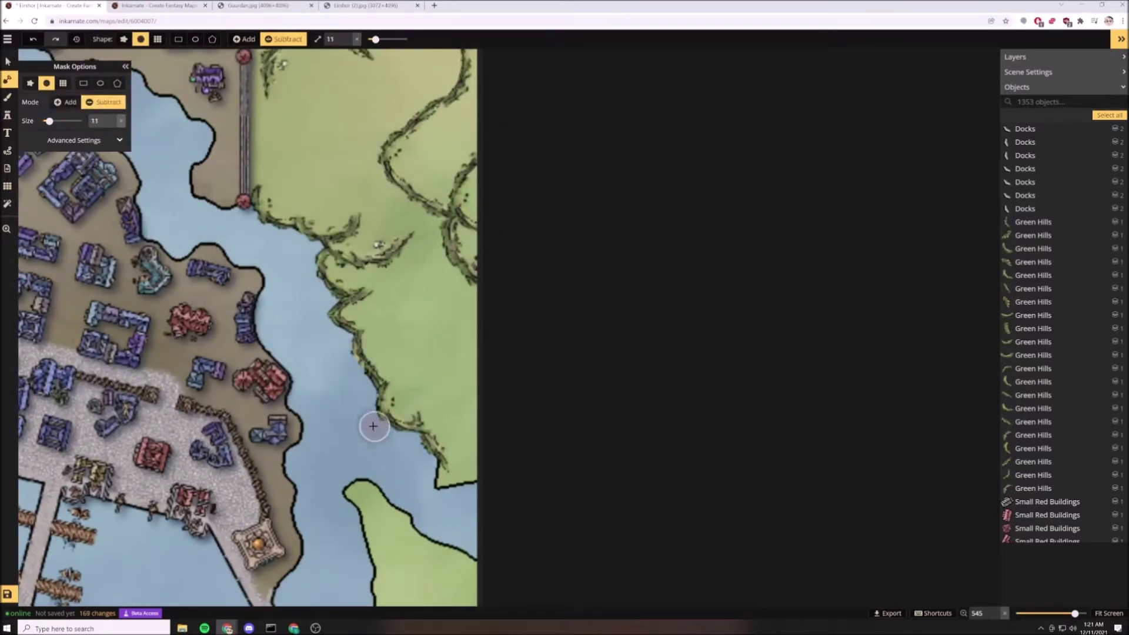
drag(373, 426, 374, 474)
Stamp rotated Green Hills at the riverbank's end by the map edge and along the southeastern island's northern shore.
key(s)
click(466, 474)
scroll(466, 474, down, 3)
drag(466, 474, 420, 389)
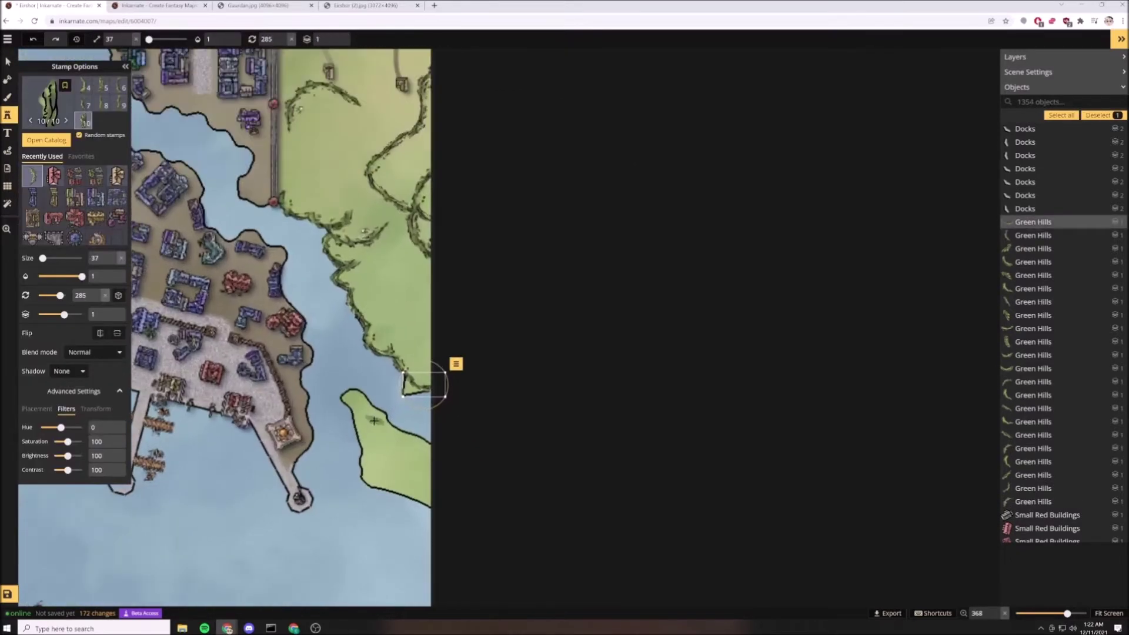
scroll(378, 416, up, 3)
click(383, 411)
scroll(400, 425, up, 2)
click(405, 428)
click(450, 454)
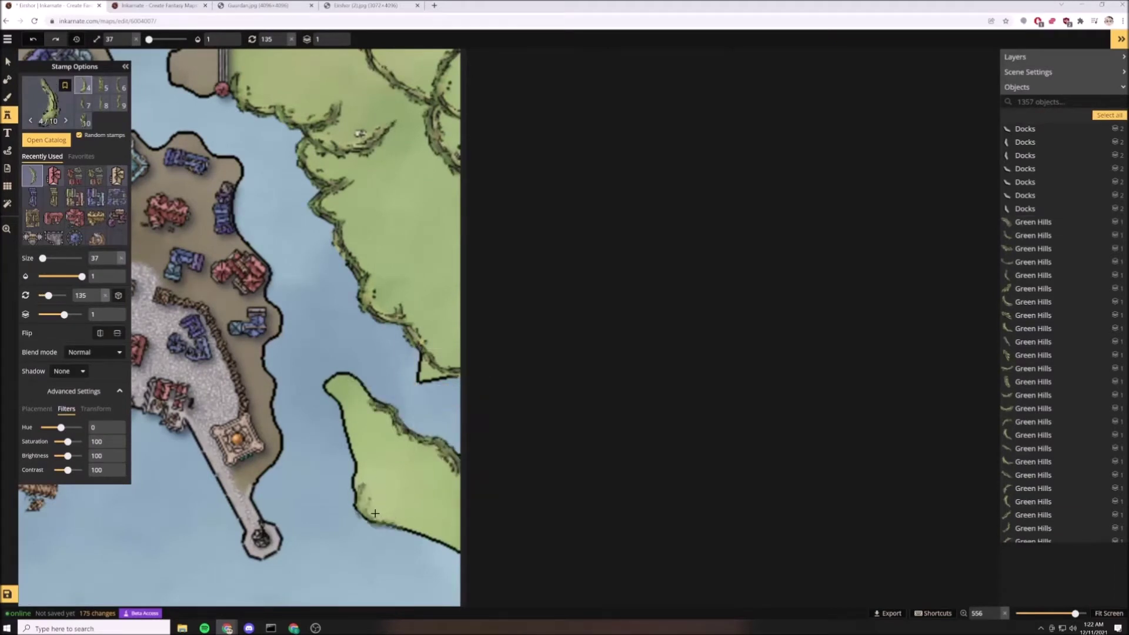
Outline the southeastern island's southern shore, northern tip and western shore with rotated Green Hills stamps.
click(358, 497)
click(420, 531)
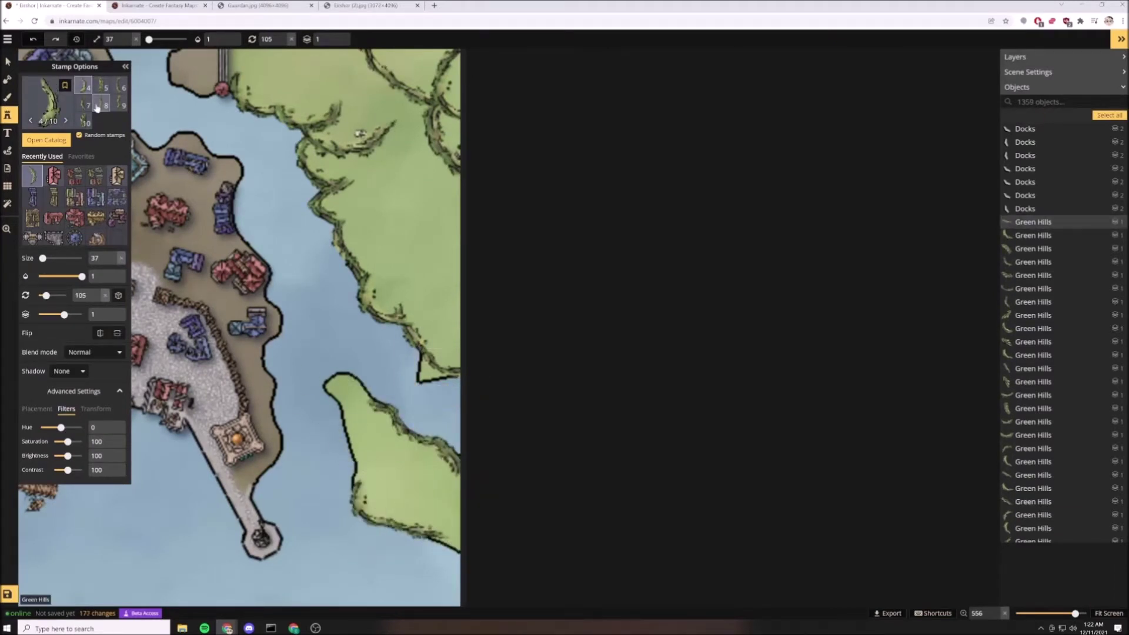
click(459, 544)
click(348, 383)
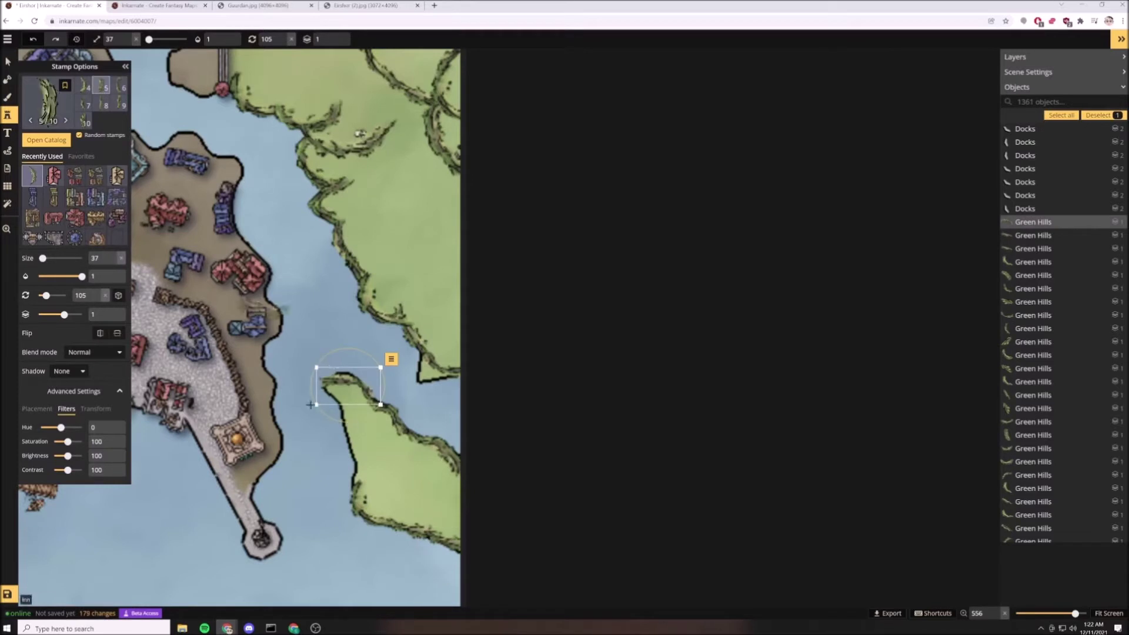
scroll(332, 406, up, 1)
click(332, 407)
click(353, 444)
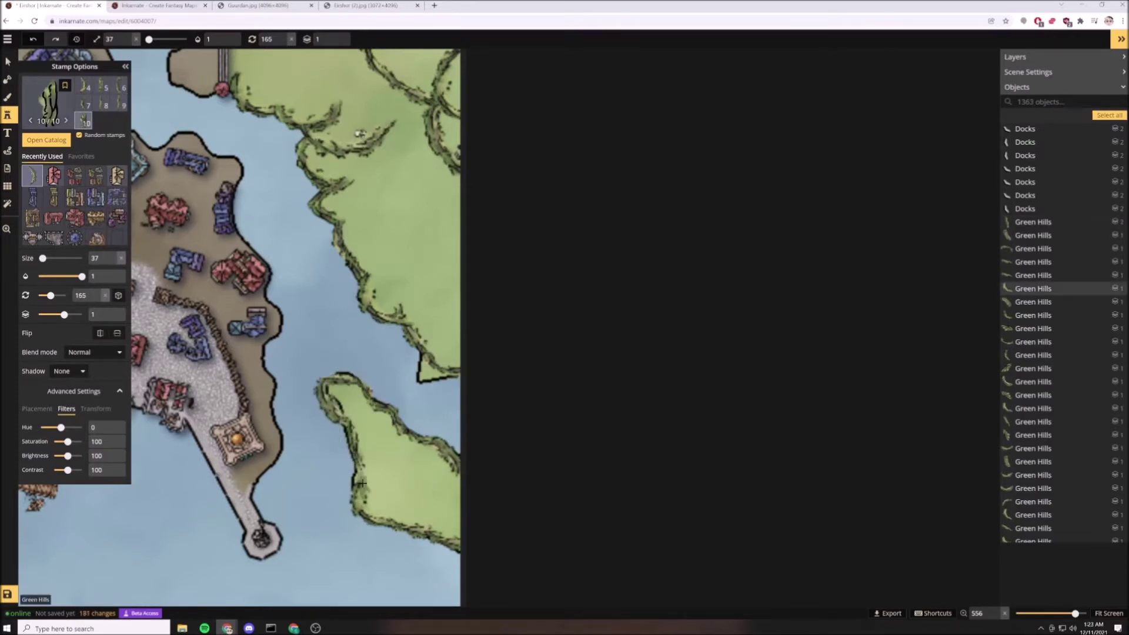
click(357, 477)
Trim the stray land at the mainland's southeastern corner with the Subtract mask and touch up the shoreline with the Add mask.
key(m)
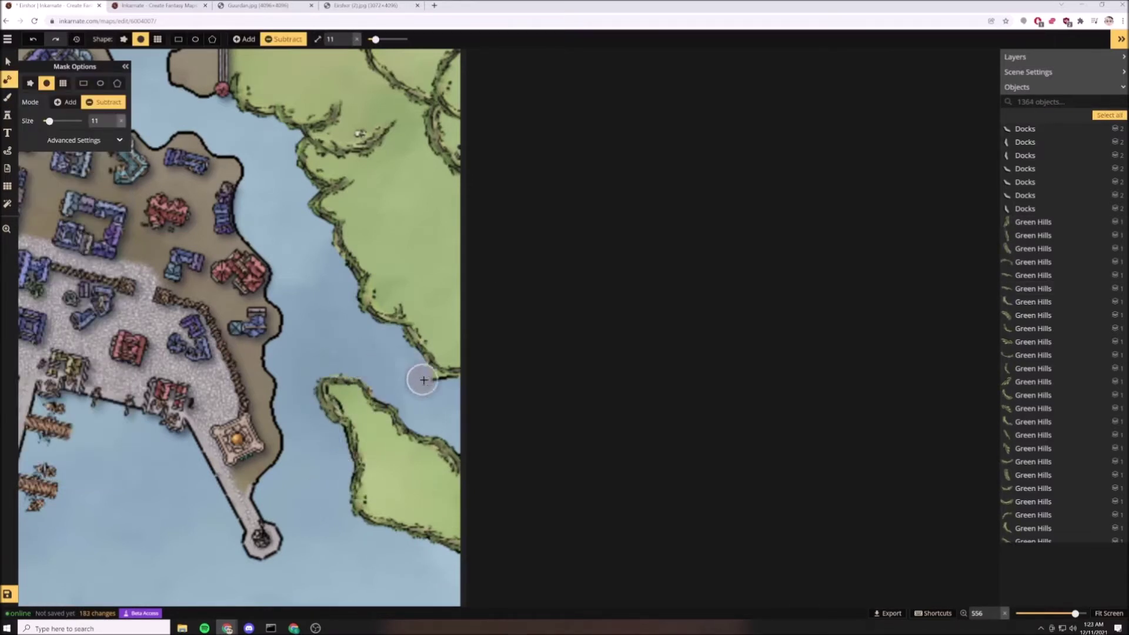
scroll(340, 402, down, 4)
click(344, 402)
scroll(470, 480, down, 5)
scroll(464, 475, up, 5)
scroll(462, 476, down, 9)
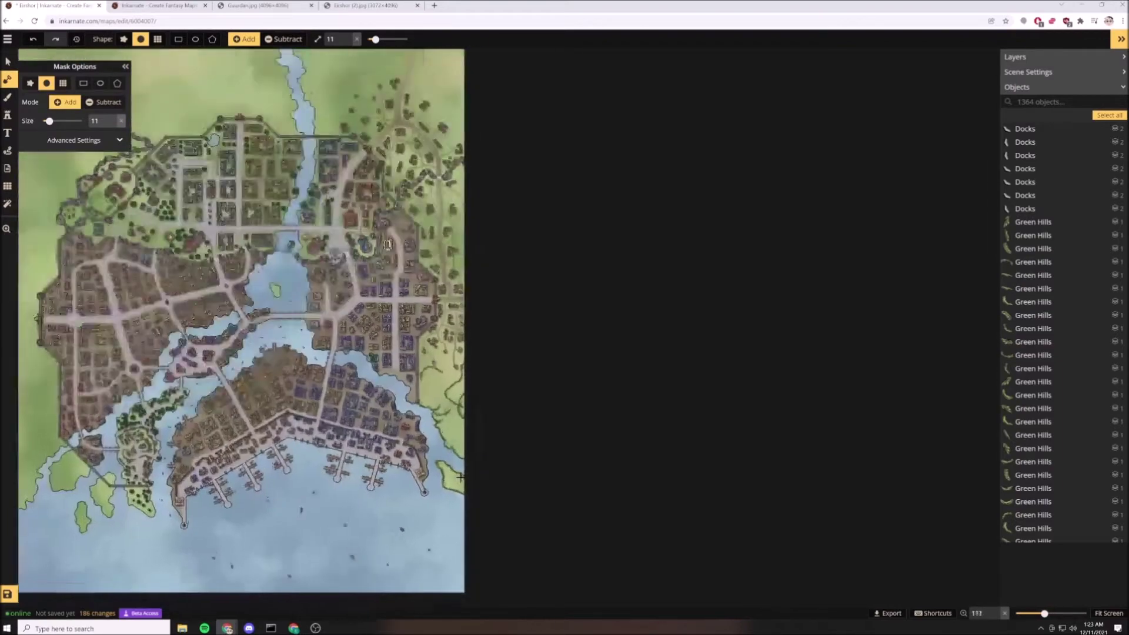
scroll(460, 478, up, 1)
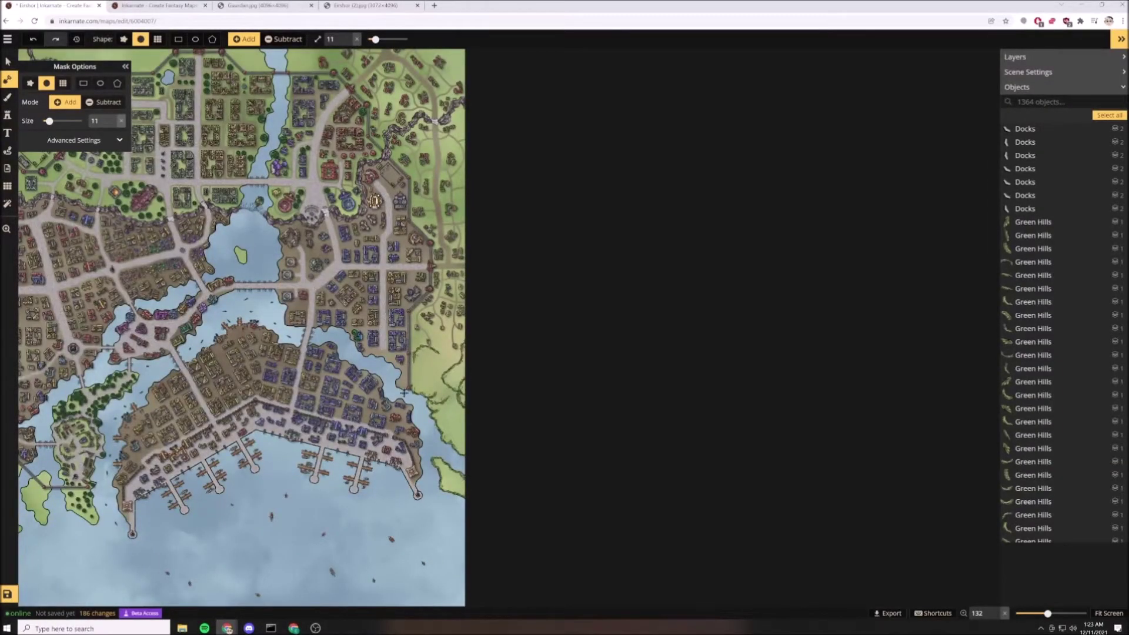
scroll(438, 420, up, 3)
scroll(465, 445, up, 4)
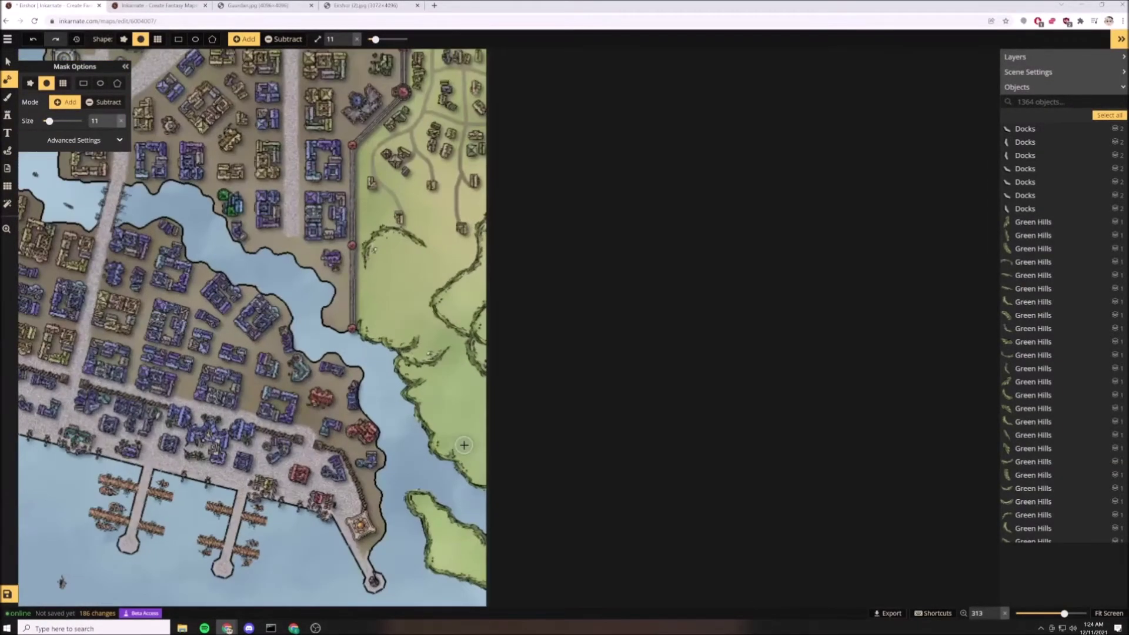
Choose the Small Rocks stamps and place four at the eastern end of the arched hill beside the city wall.
click(8, 115)
click(45, 140)
click(576, 197)
scroll(415, 345, up, 6)
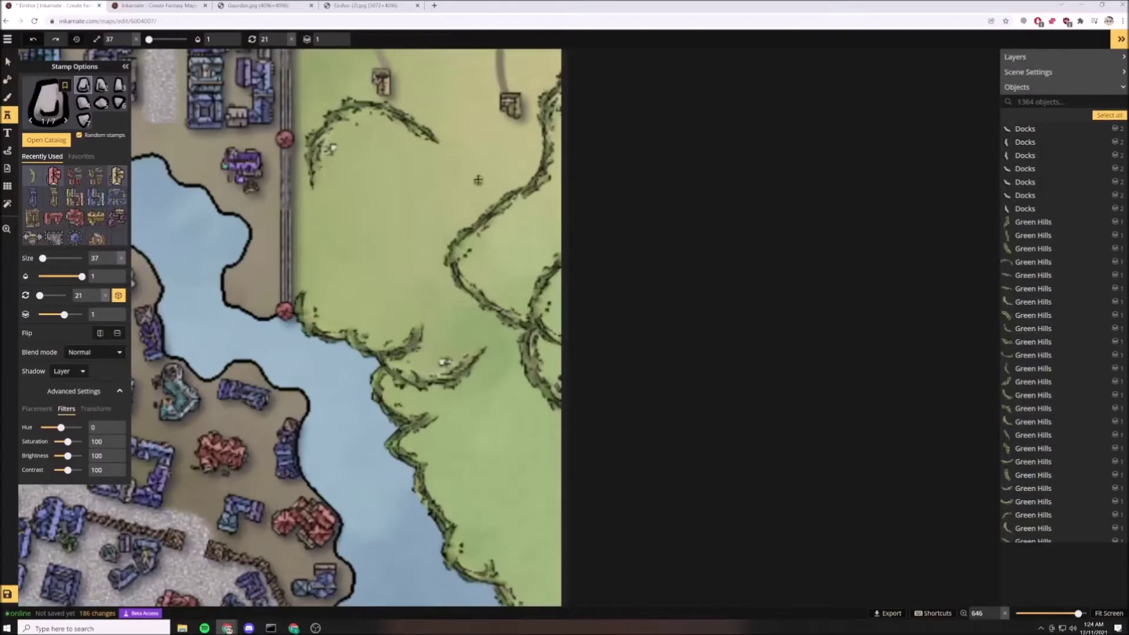
scroll(478, 180, down, 3)
scroll(471, 130, up, 5)
click(392, 270)
click(374, 277)
click(388, 279)
click(402, 285)
Scatter Small Rocks inside the two curved hills on the riverbank southeast of the wall's last tower.
scroll(385, 399, down, 4)
scroll(385, 482, up, 5)
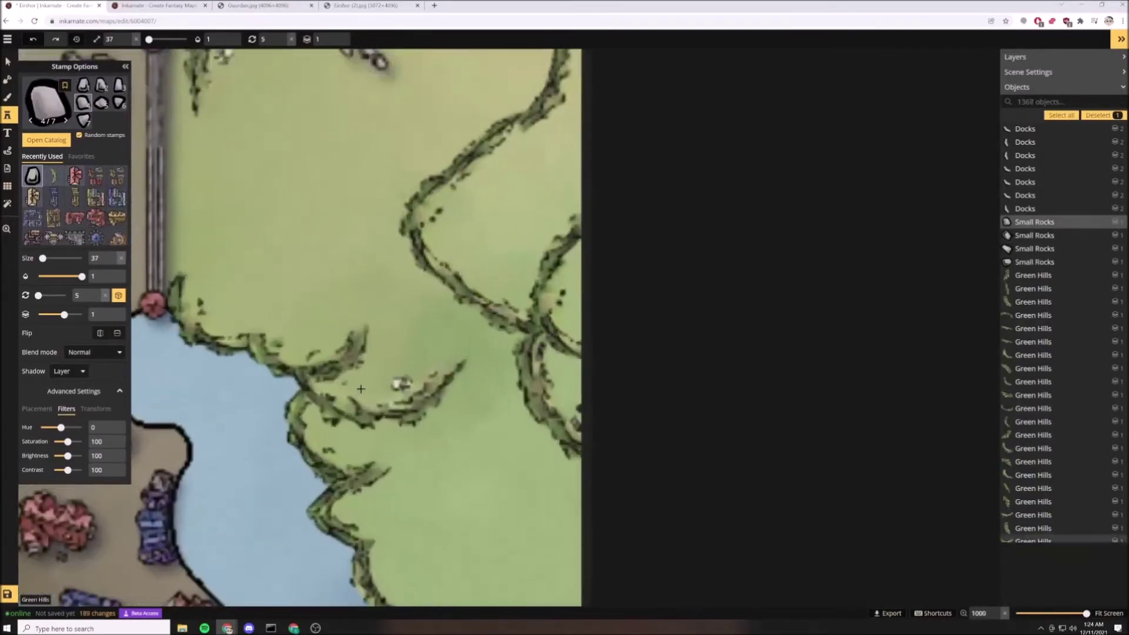
click(379, 391)
click(298, 345)
click(314, 340)
click(334, 338)
click(296, 329)
click(376, 378)
click(380, 358)
click(345, 317)
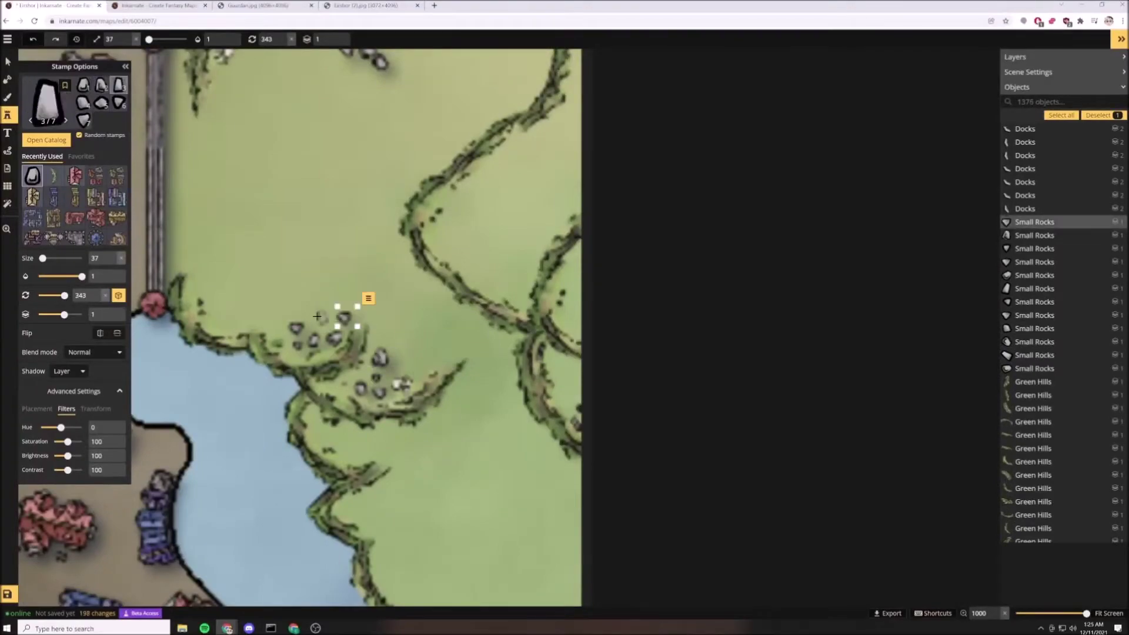
click(318, 317)
click(400, 362)
scroll(441, 454, down, 4)
Switch to the Big Rocks stamps and place them in the arched hill, the eastern ridges and the riverbank hills.
click(49, 121)
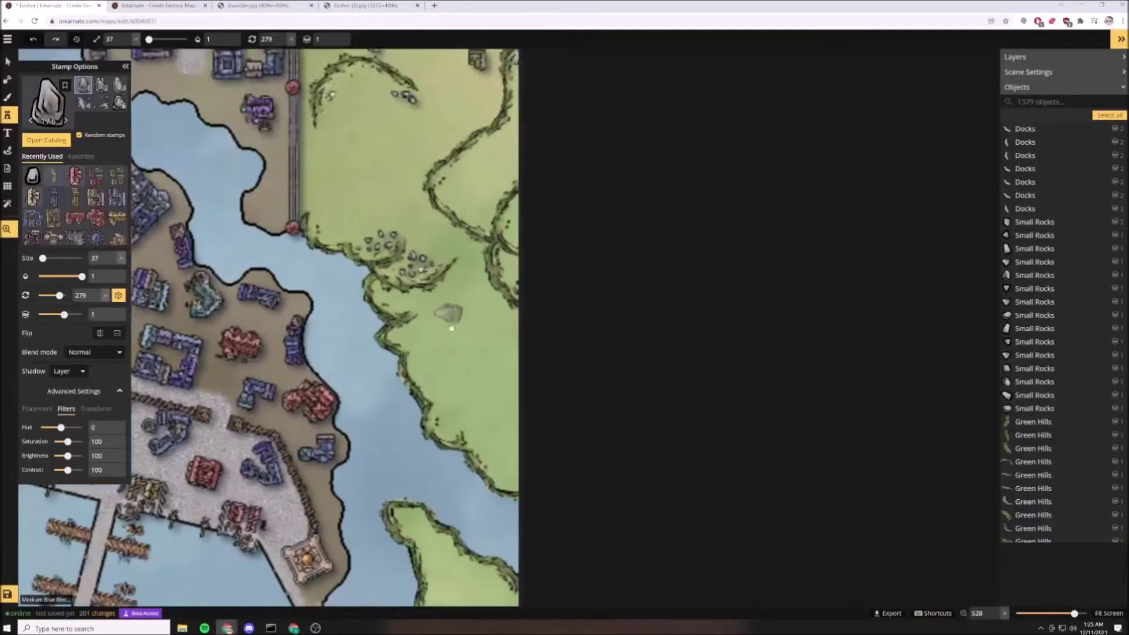
click(384, 132)
click(470, 242)
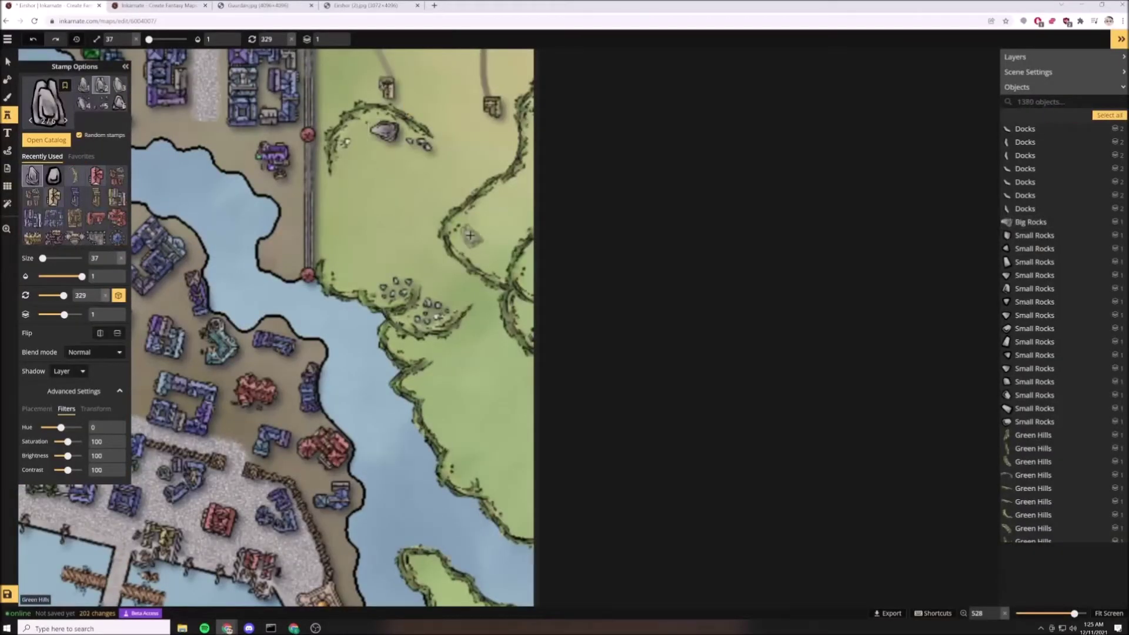
click(378, 276)
click(478, 295)
click(461, 466)
Stamp two Big Rocks on the southeastern island and move them together to its northwestern tip.
drag(448, 409, 370, 83)
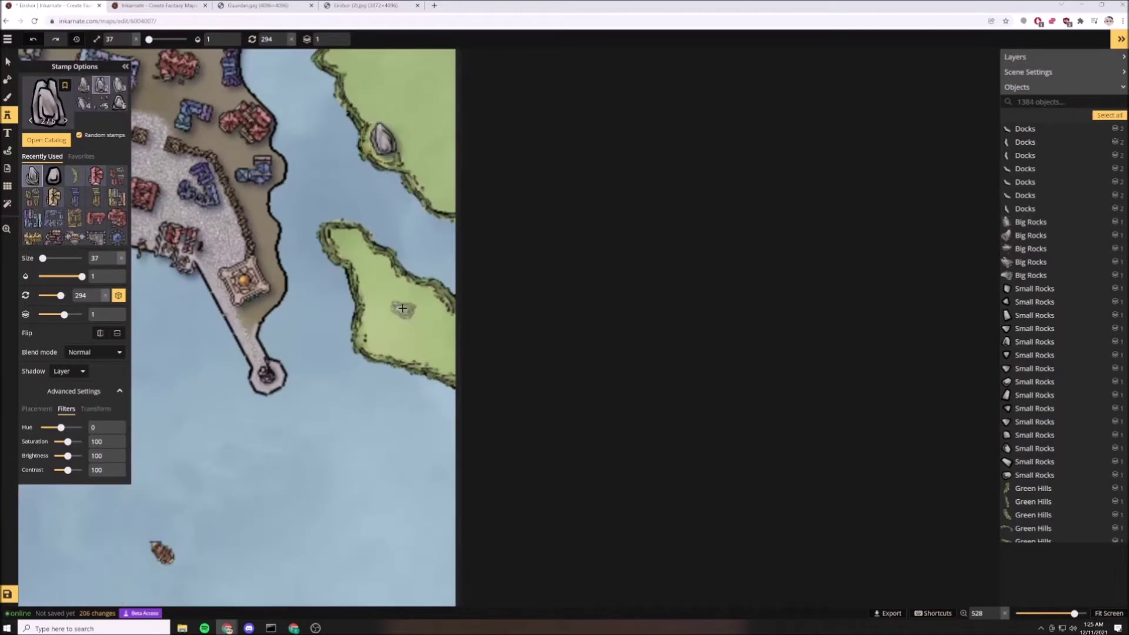
click(411, 321)
click(405, 301)
key(v)
click(410, 320)
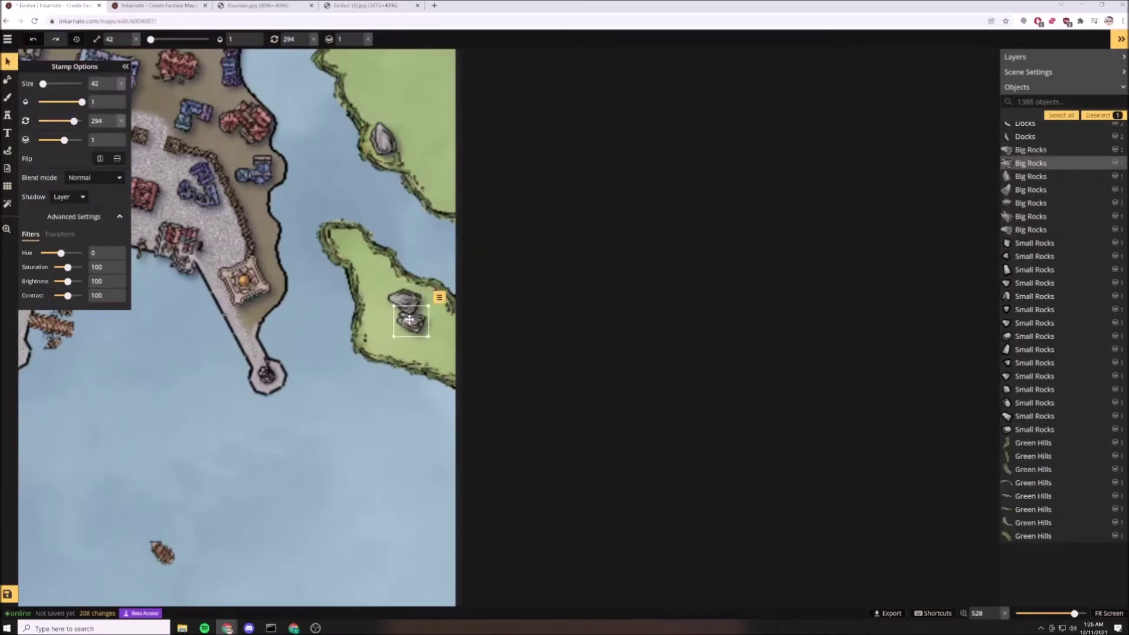
shift+click(405, 301)
drag(406, 301, 376, 267)
click(351, 245)
scroll(351, 244, up, 3)
scroll(351, 244, up, 2)
click(389, 336)
scroll(351, 393, down, 2)
Stamp a Big Rocks cluster just south of the two rocks at the island's tip.
key(s)
click(33, 176)
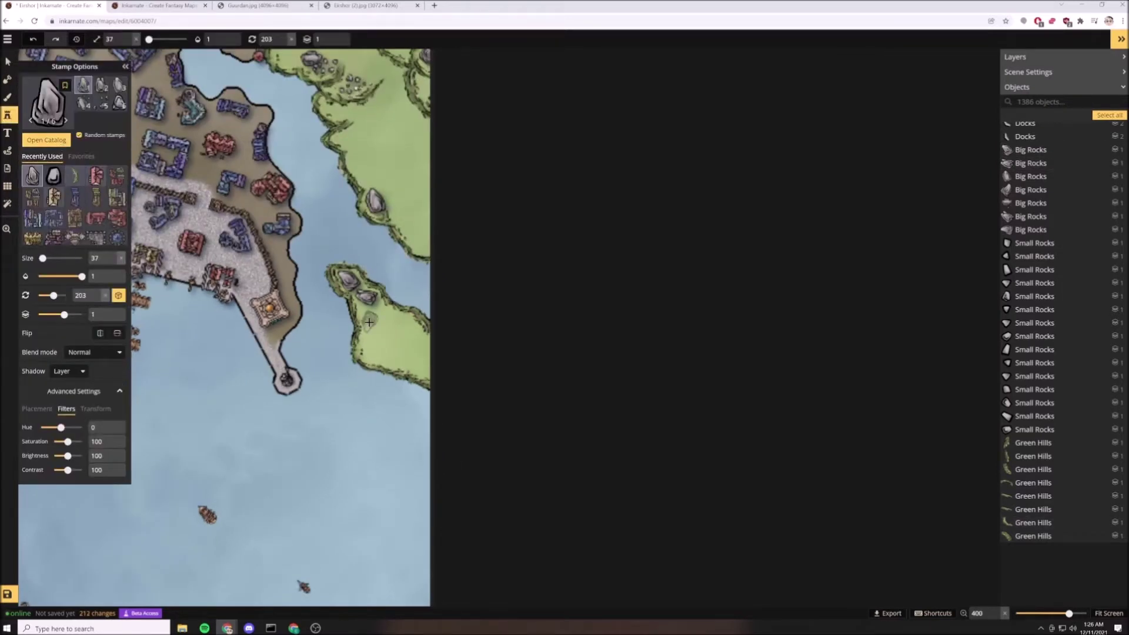
key(5)
click(375, 311)
Scatter more Big Rocks along the eastern ridge, near the wall's last tower, on the riverbank and on the island's western side.
scroll(380, 211, up, 3)
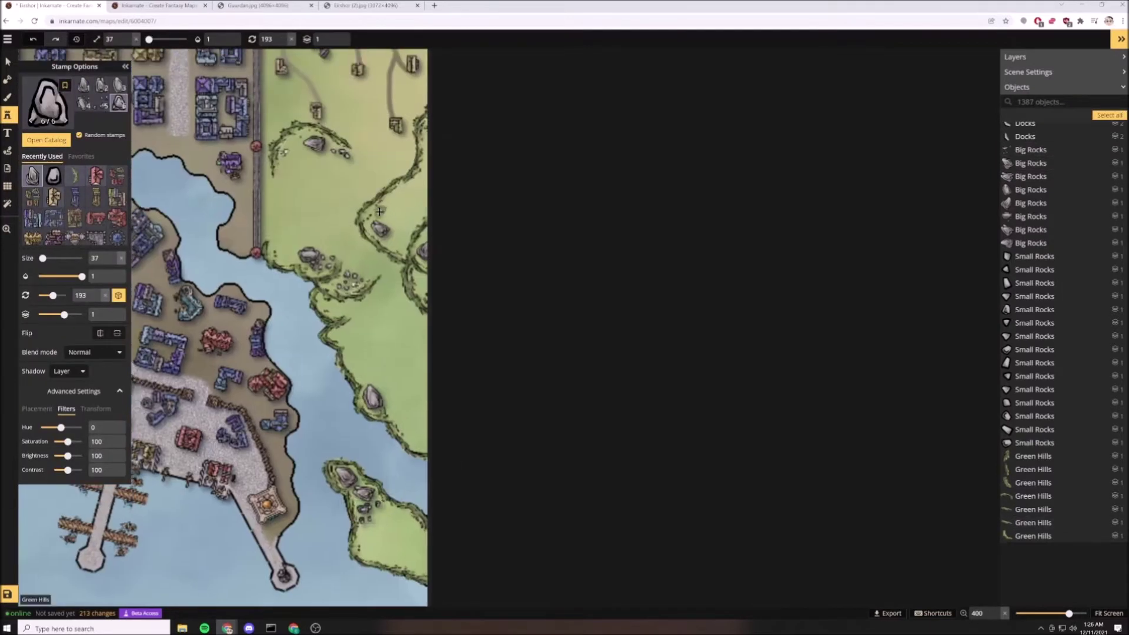
click(383, 214)
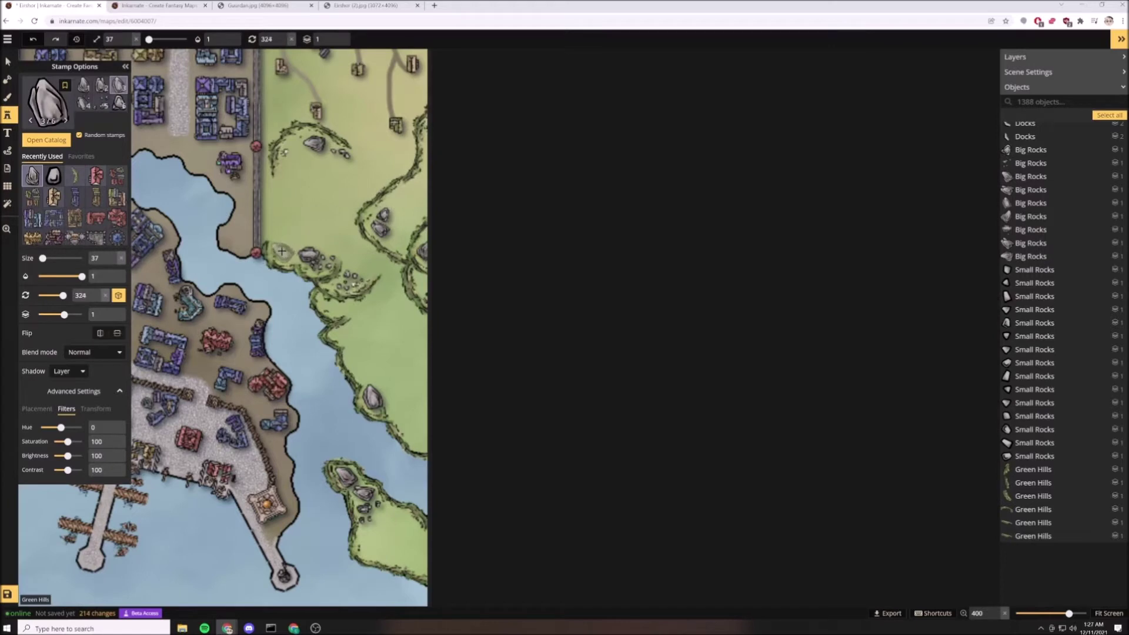
click(282, 252)
click(329, 248)
click(395, 202)
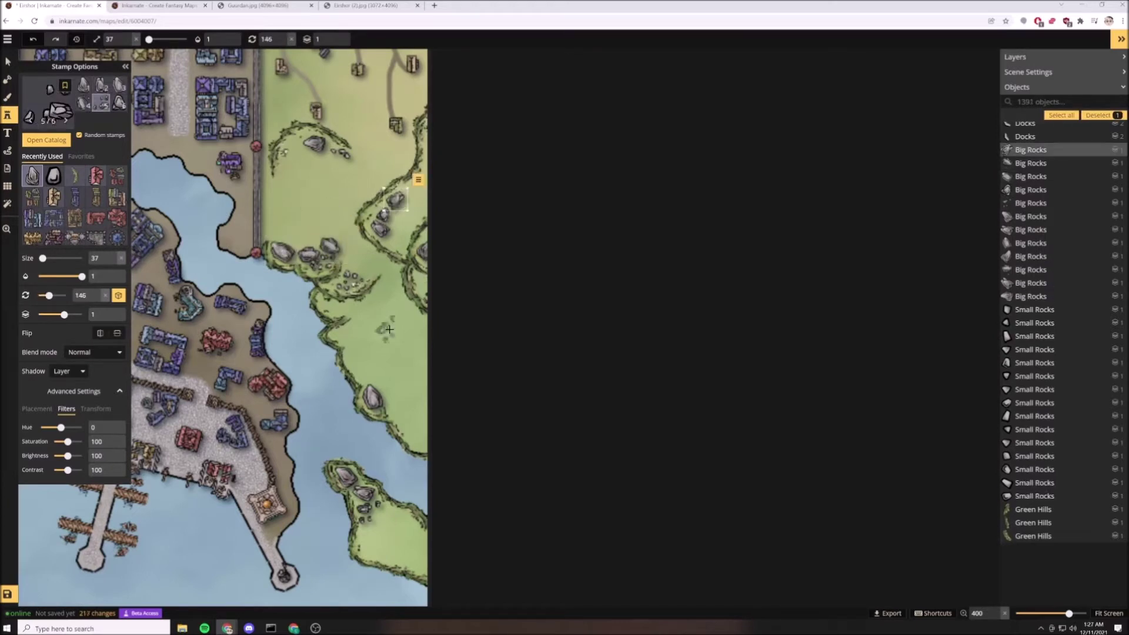
click(356, 265)
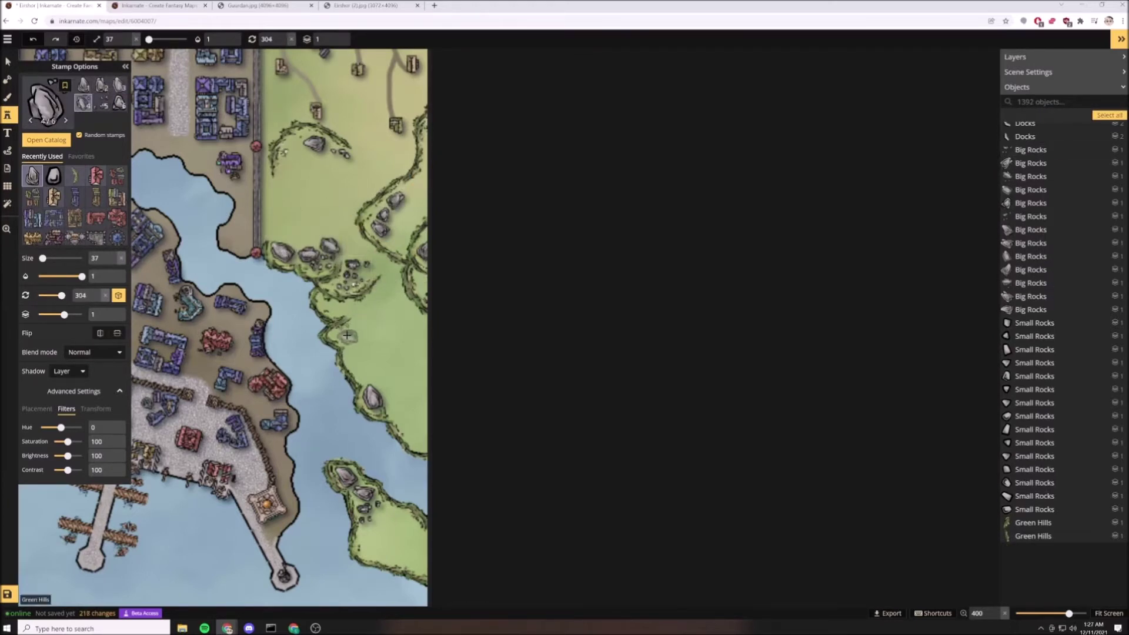
click(347, 335)
scroll(377, 338, down, 5)
scroll(385, 347, up, 5)
click(350, 330)
Build a ring of rotated Cliffs stamps on the island's broad southeastern part, reaching the map's edge.
click(46, 140)
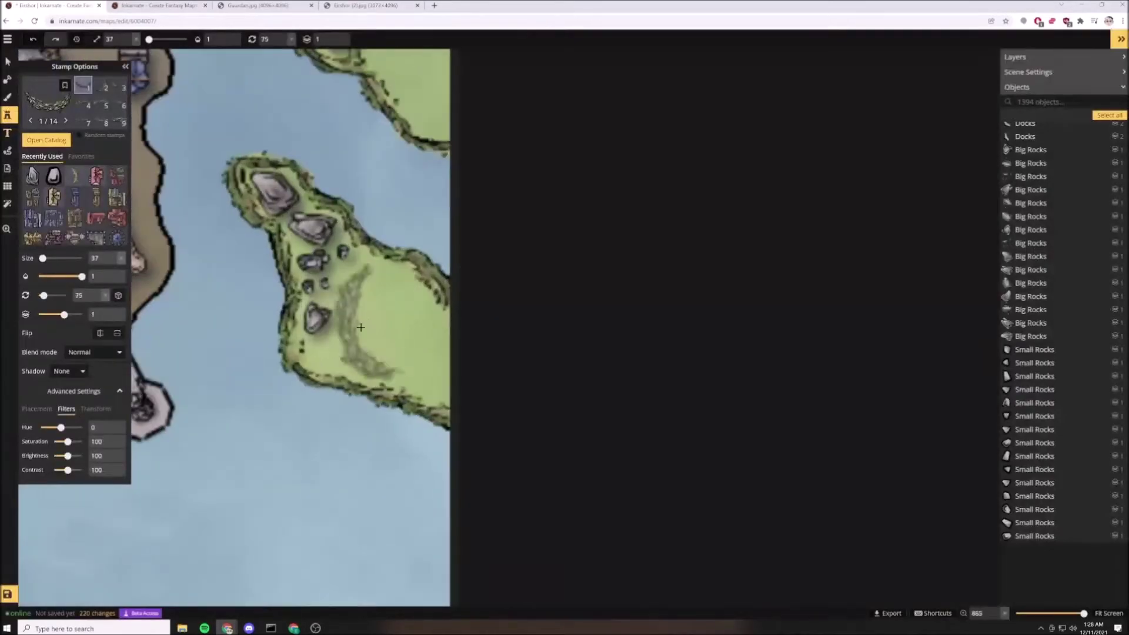
click(355, 316)
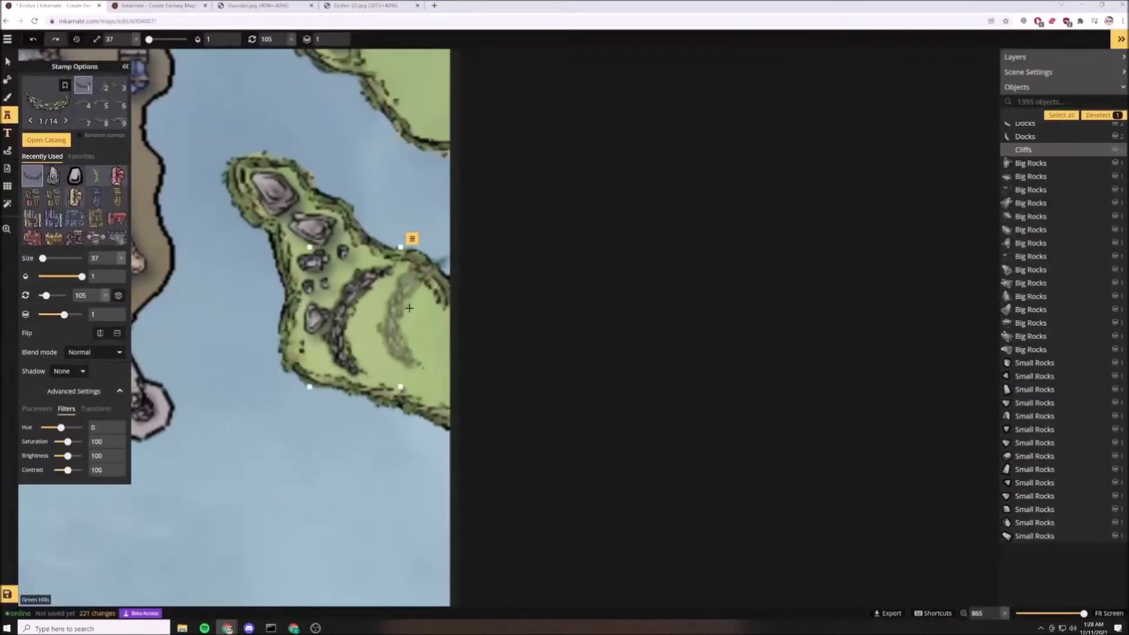
click(405, 374)
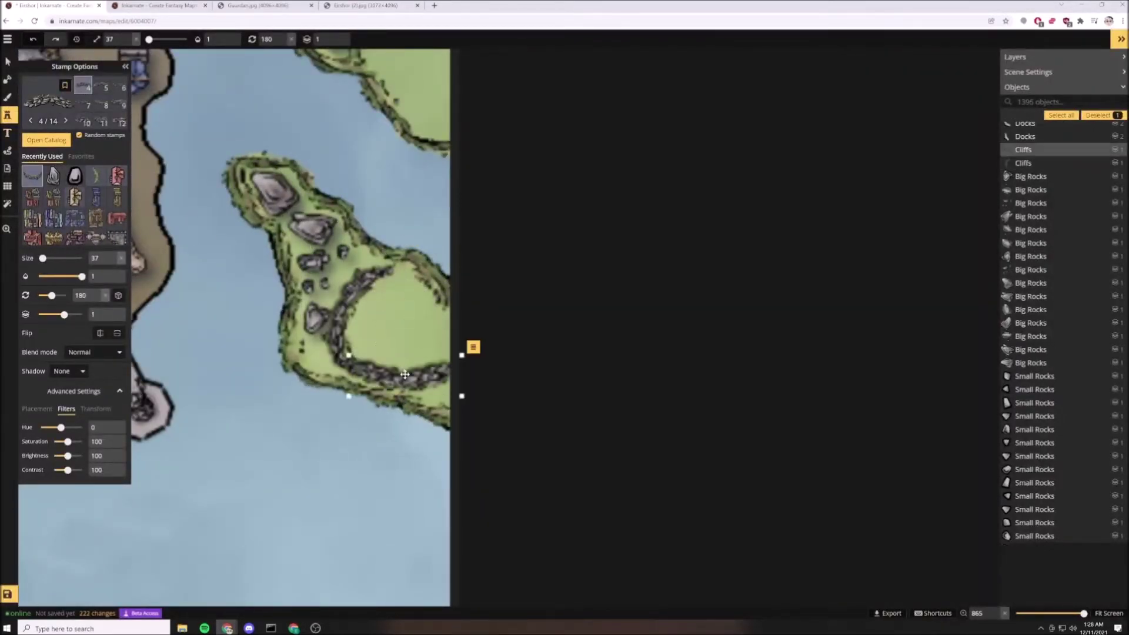
scroll(404, 320, down, 10)
click(409, 286)
click(57, 106)
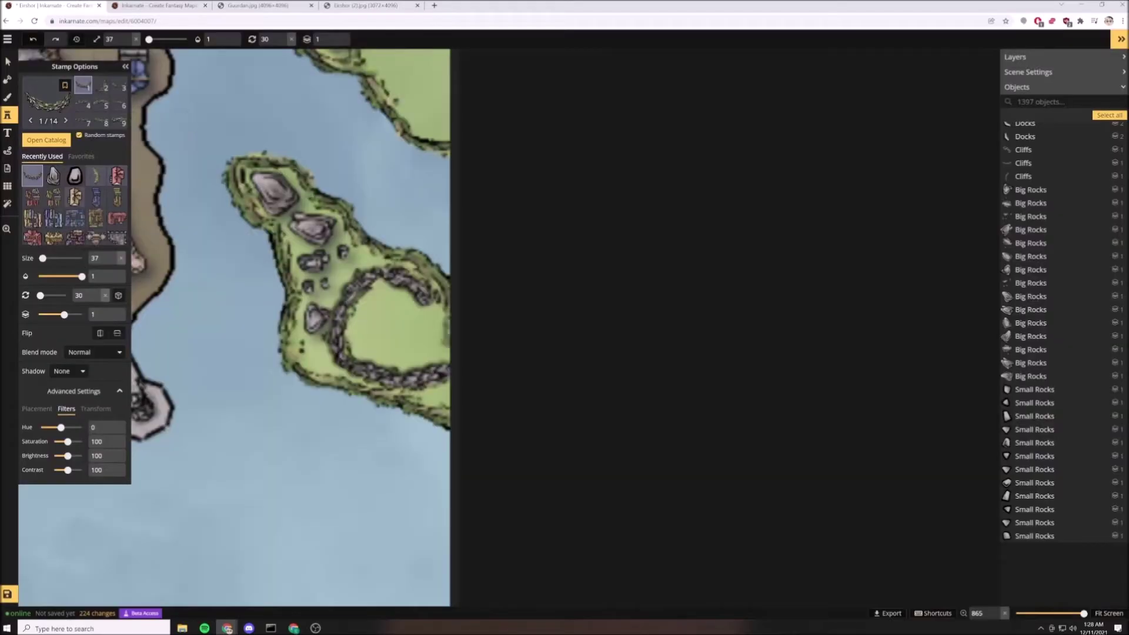
click(478, 318)
Stamp a single Big Rocks boulder in the centre of the island's cliff ring.
click(54, 176)
key(m)
key(s)
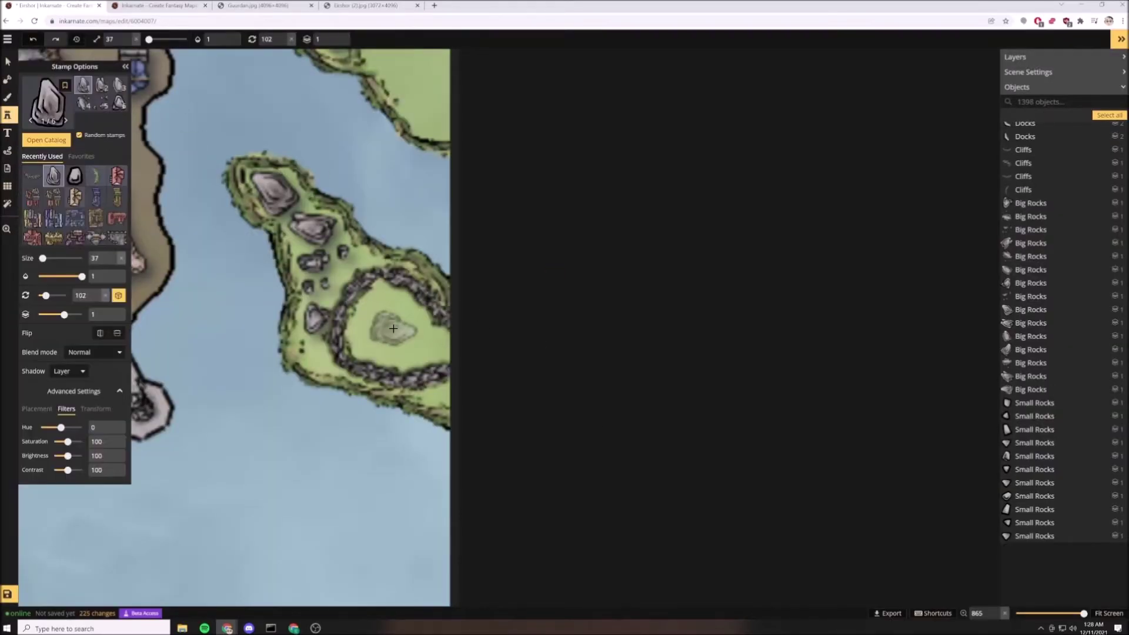
click(395, 330)
click(45, 95)
key(Escape)
Set the foreground brush to the Stone Floor Light texture.
click(8, 97)
click(50, 101)
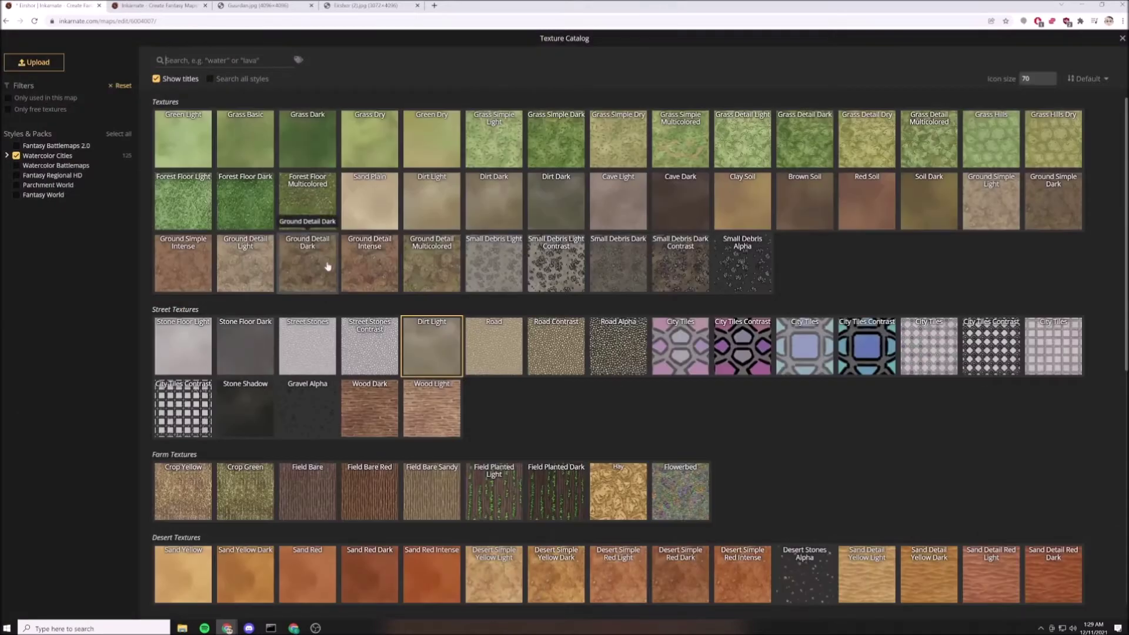
scroll(470, 338, down, 6)
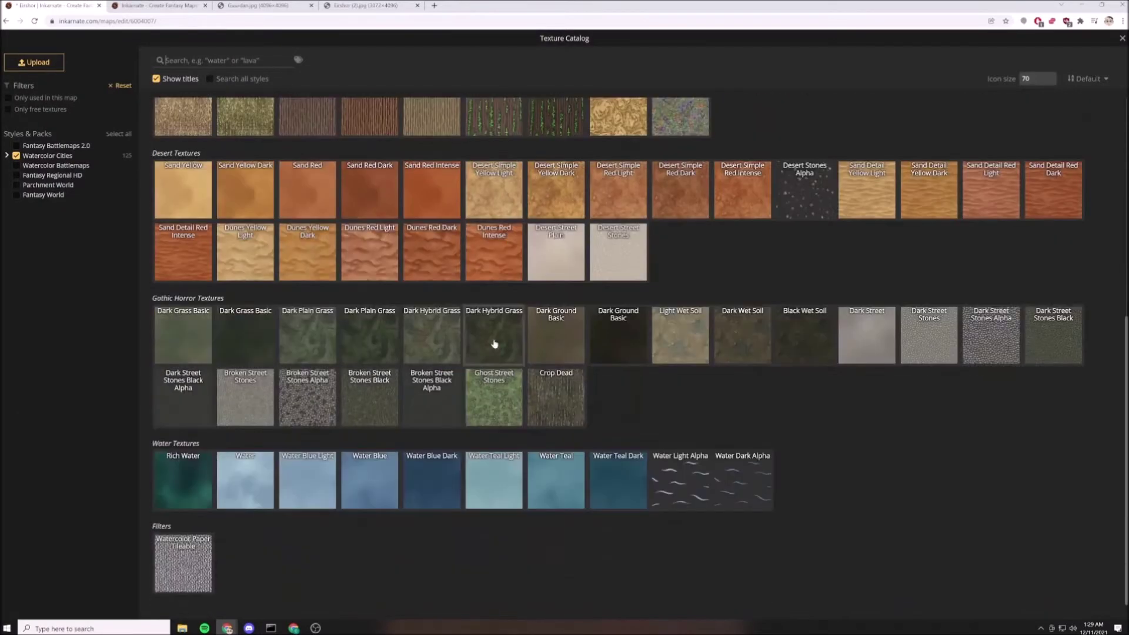
scroll(482, 328, up, 6)
click(482, 328)
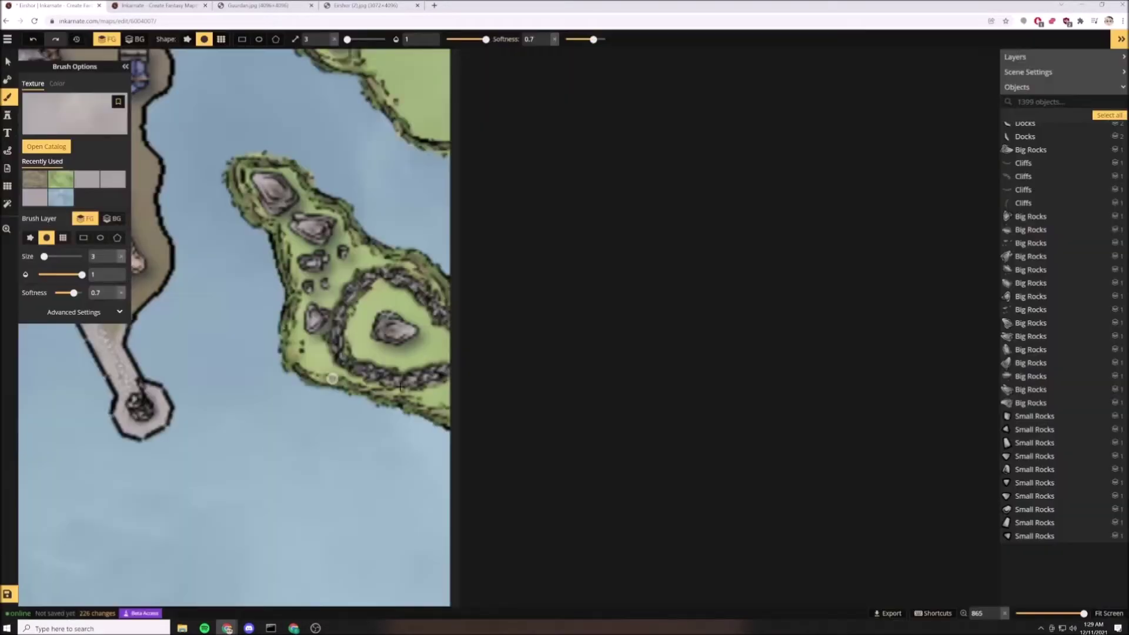
Try the Stone Floor Dark texture inside the island's cliff ring and paint over it with green grass.
scroll(415, 330, down, 6)
click(58, 111)
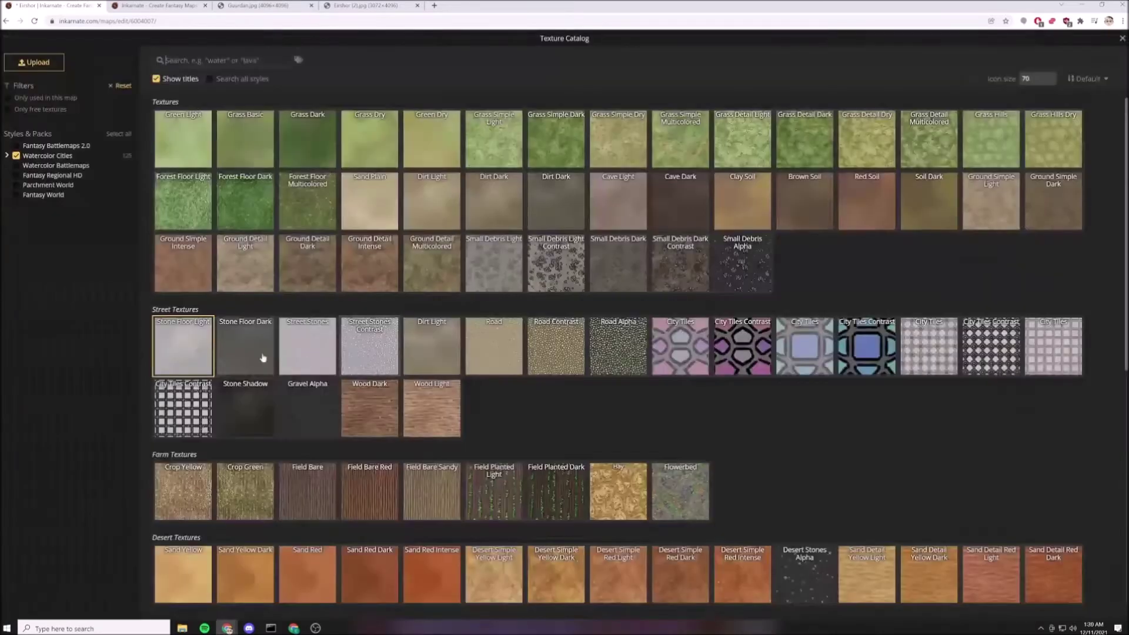
click(263, 358)
scroll(414, 327, up, 5)
click(60, 179)
mouse_move(395, 307)
mouse_down()
mouse_move(383, 325)
mouse_move(377, 313)
mouse_up()
Paint Stone Floor Light around the boulder inside the cliff ring with a size 15 brush at softness 1.
click(112, 179)
click(61, 179)
drag(565, 39, 605, 40)
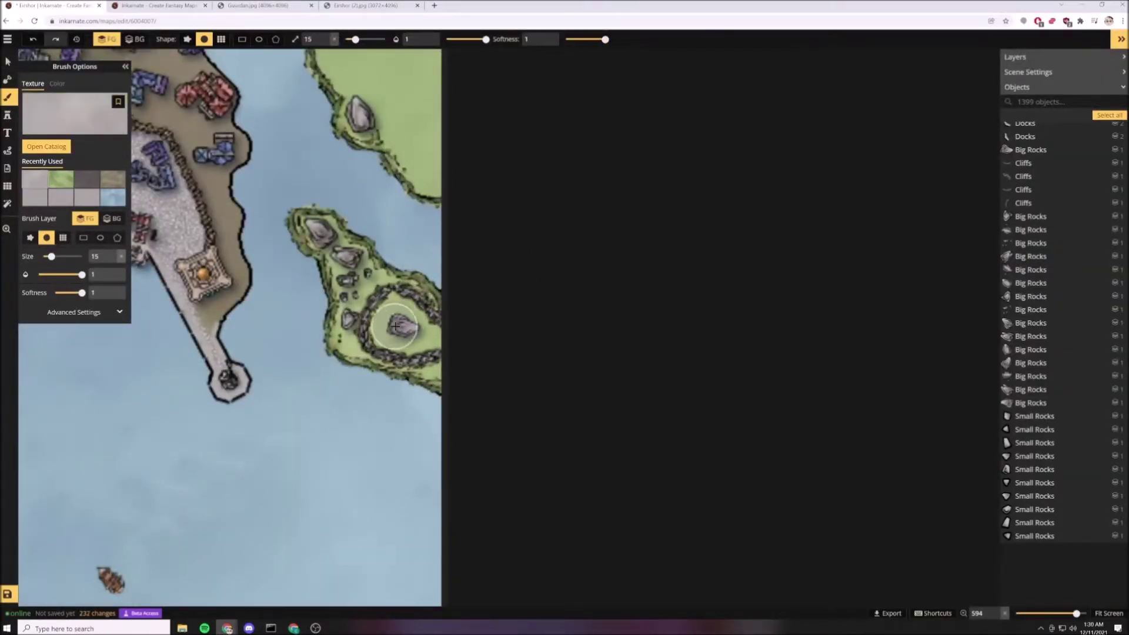
scroll(420, 344, up, 2)
scroll(509, 376, down, 4)
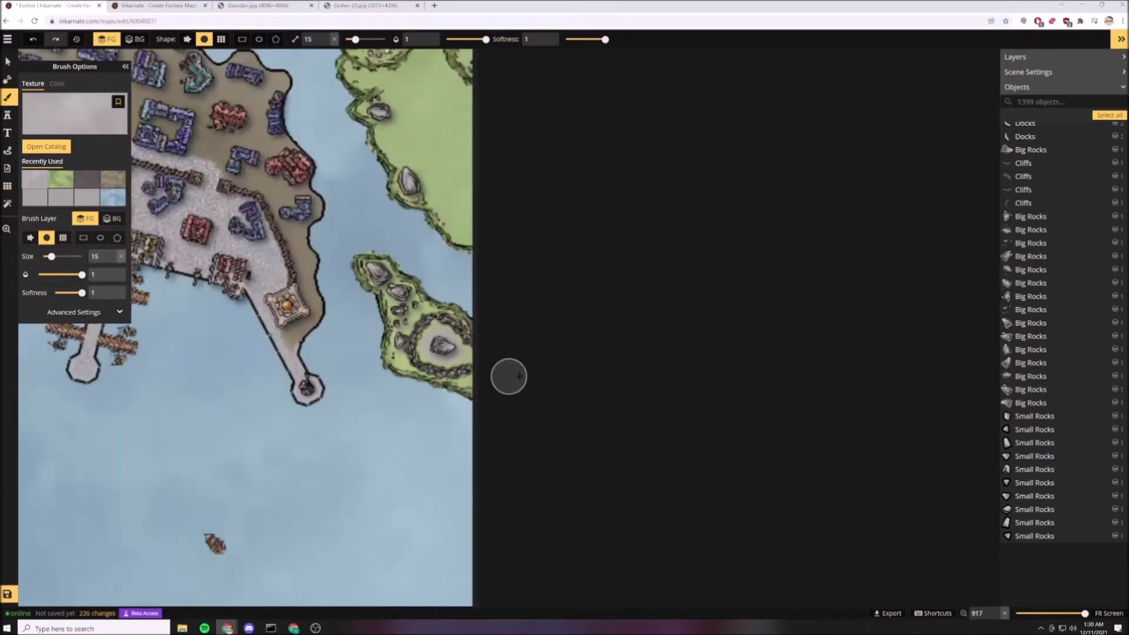
scroll(520, 377, up, 3)
drag(386, 320, 362, 335)
scroll(590, 345, down, 8)
scroll(577, 342, up, 3)
drag(560, 265, 454, 382)
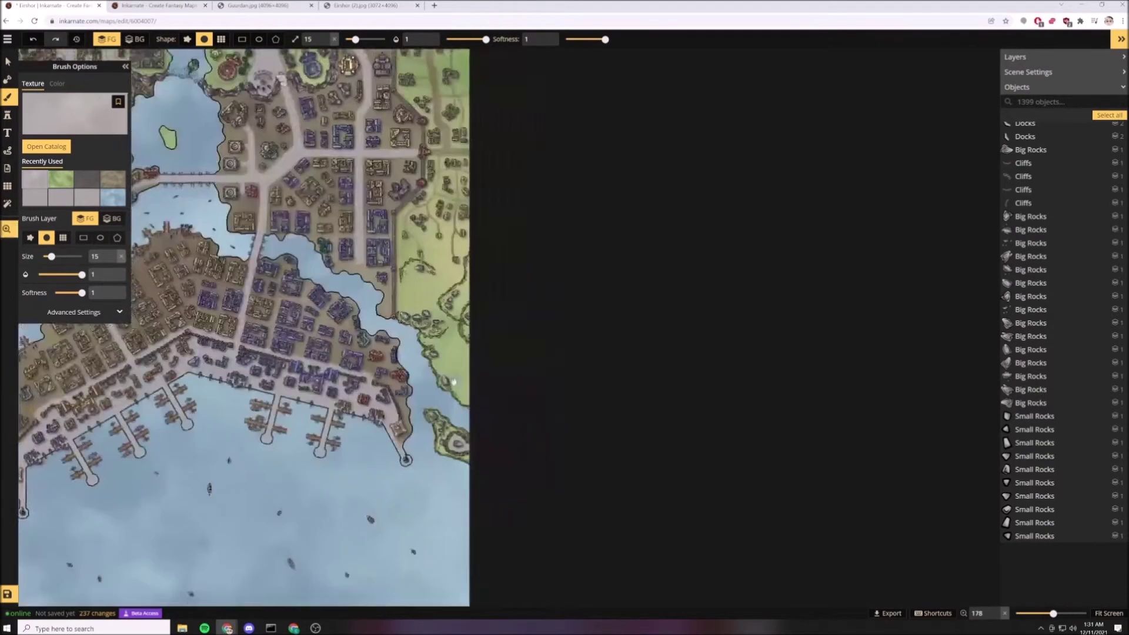
Blend a dark brown ground texture and Stone Floor Light into the grass across the eastern river at size 15 and opacity 0.4.
scroll(453, 382, up, 3)
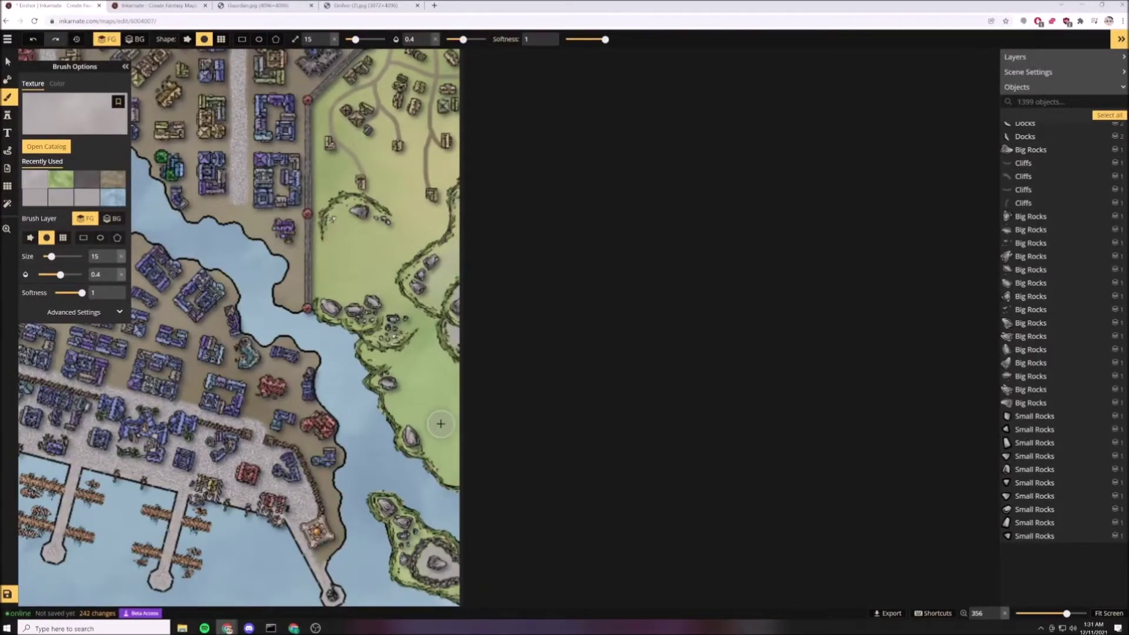
click(46, 147)
click(557, 343)
mouse_move(456, 277)
mouse_down()
mouse_move(463, 356)
mouse_move(419, 360)
mouse_move(425, 433)
mouse_up()
click(61, 180)
scroll(372, 349, down, 1)
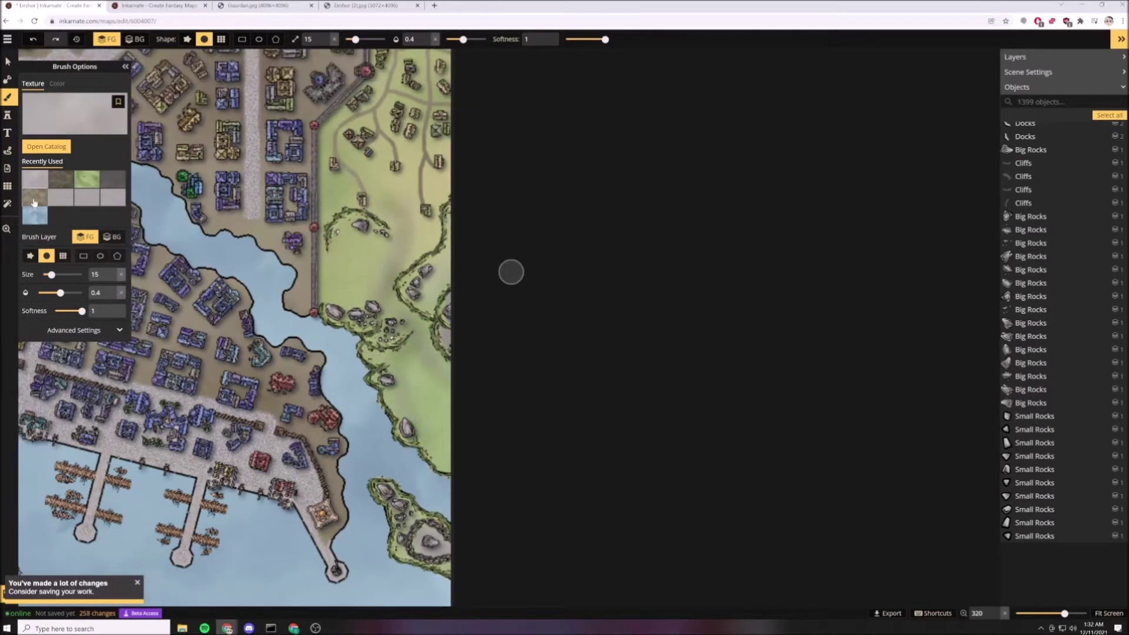
Paint the tan dirt texture lightly over the grass outside the southeastern wall with brush sizes 15 and 47.
click(35, 197)
drag(357, 233, 380, 232)
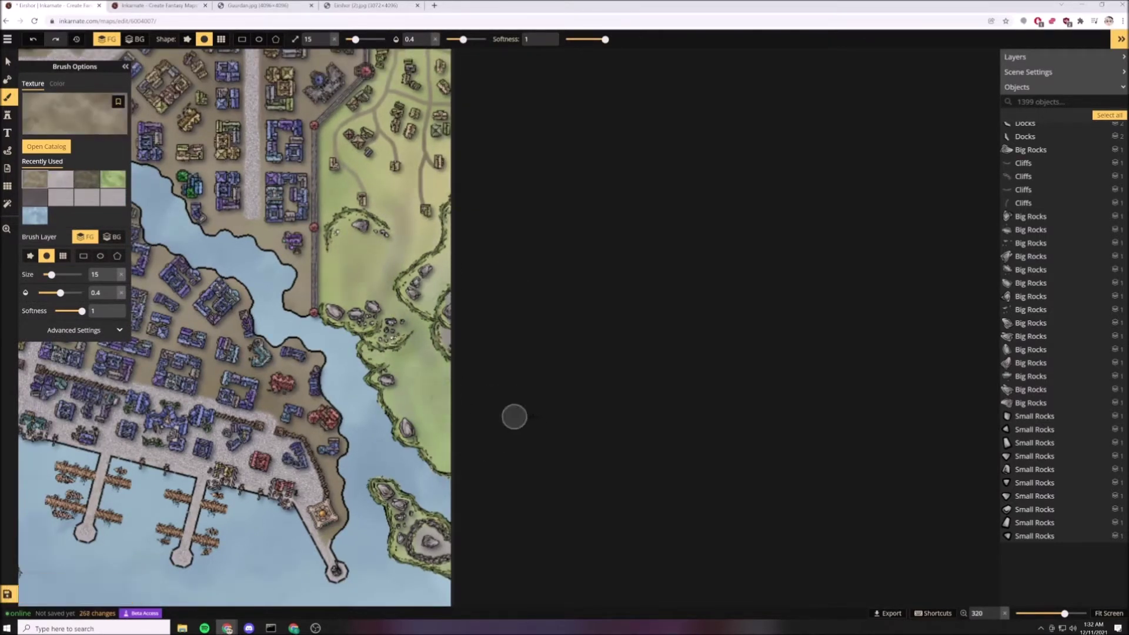
scroll(448, 53, down, 4)
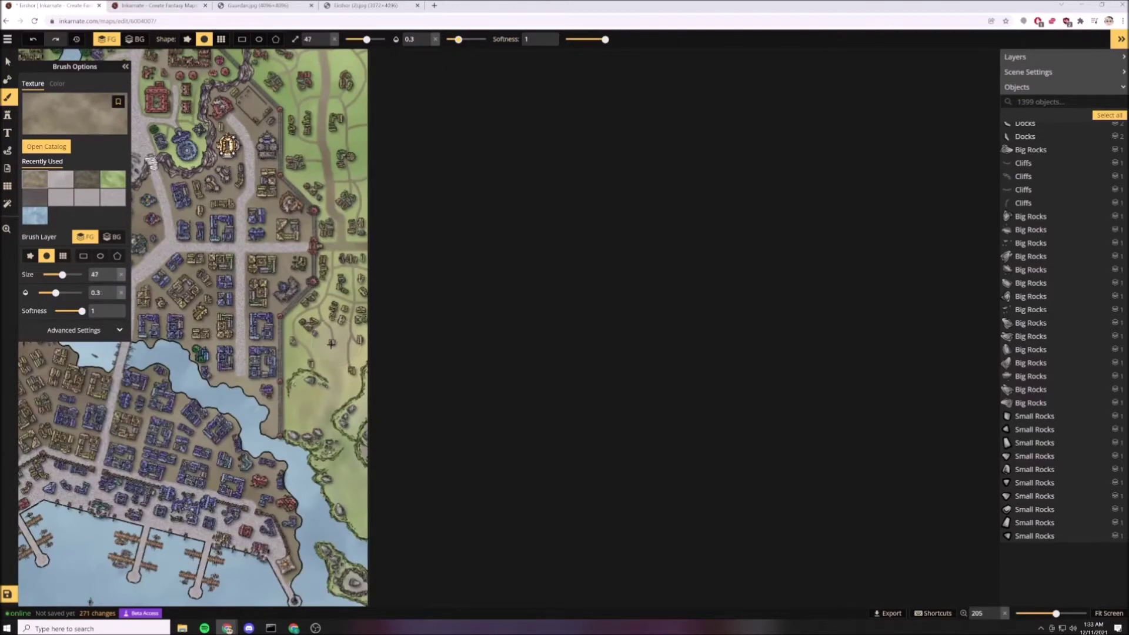
drag(331, 345, 307, 284)
Blend tan dirt into the grass along the eastern and northeastern outskirts with a size 65 brush at opacity 0.3.
drag(366, 40, 370, 40)
drag(348, 206, 349, 401)
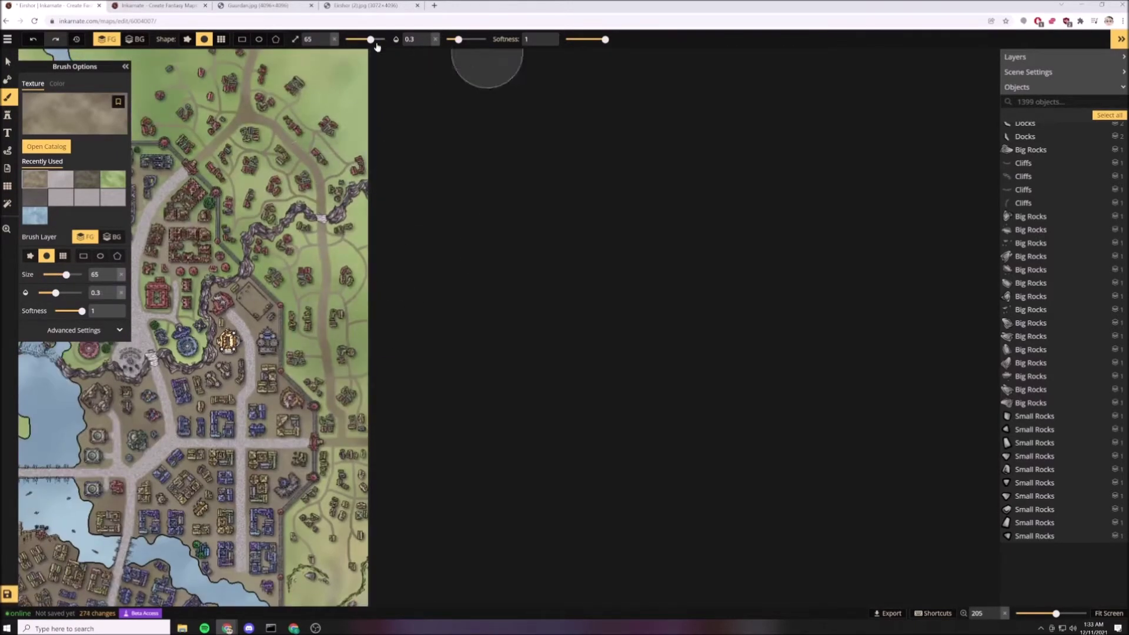
drag(283, 195, 432, 327)
drag(403, 194, 452, 316)
drag(472, 258, 465, 336)
drag(503, 544, 429, 373)
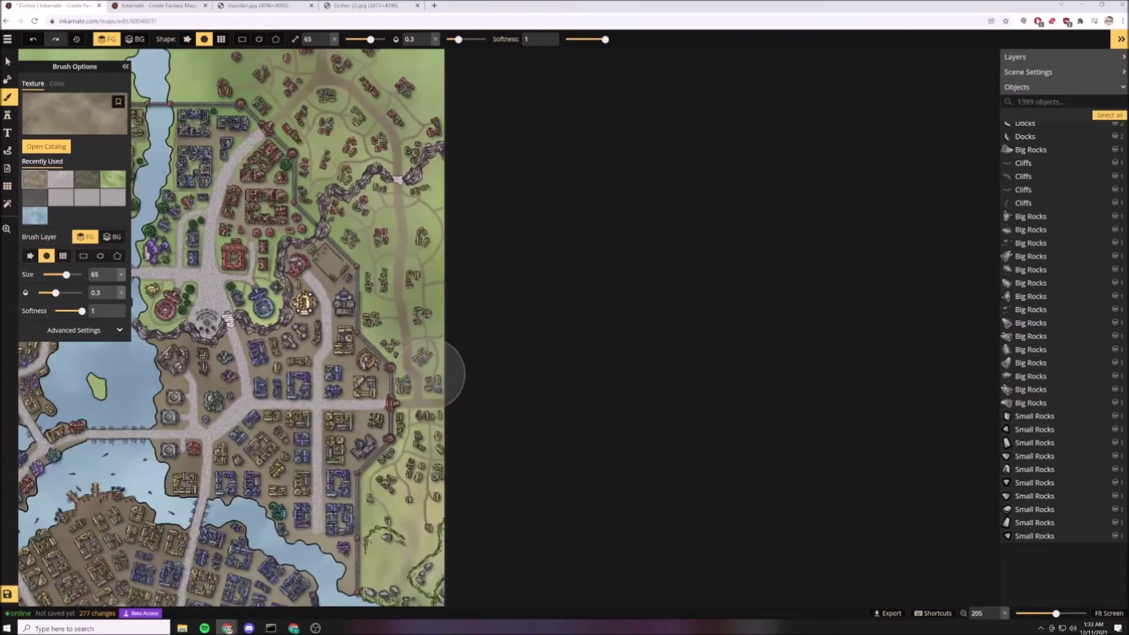
mouse_move(449, 299)
mouse_down()
mouse_move(383, 239)
mouse_move(419, 165)
mouse_up()
drag(419, 165, 491, 315)
drag(582, 588, 510, 270)
Add dark brown ground patches among the outlying eastern houses with brush sizes 33 and 19 at opacity 0.3.
scroll(511, 270, up, 2)
click(86, 179)
drag(65, 275, 58, 274)
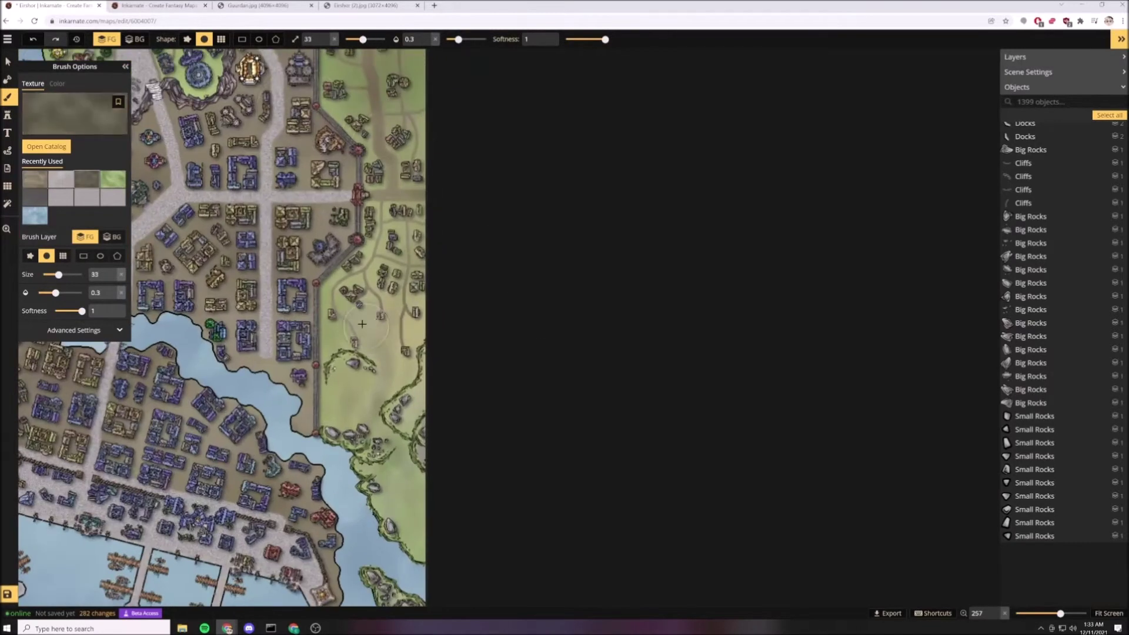
drag(406, 171, 384, 347)
drag(390, 346, 394, 318)
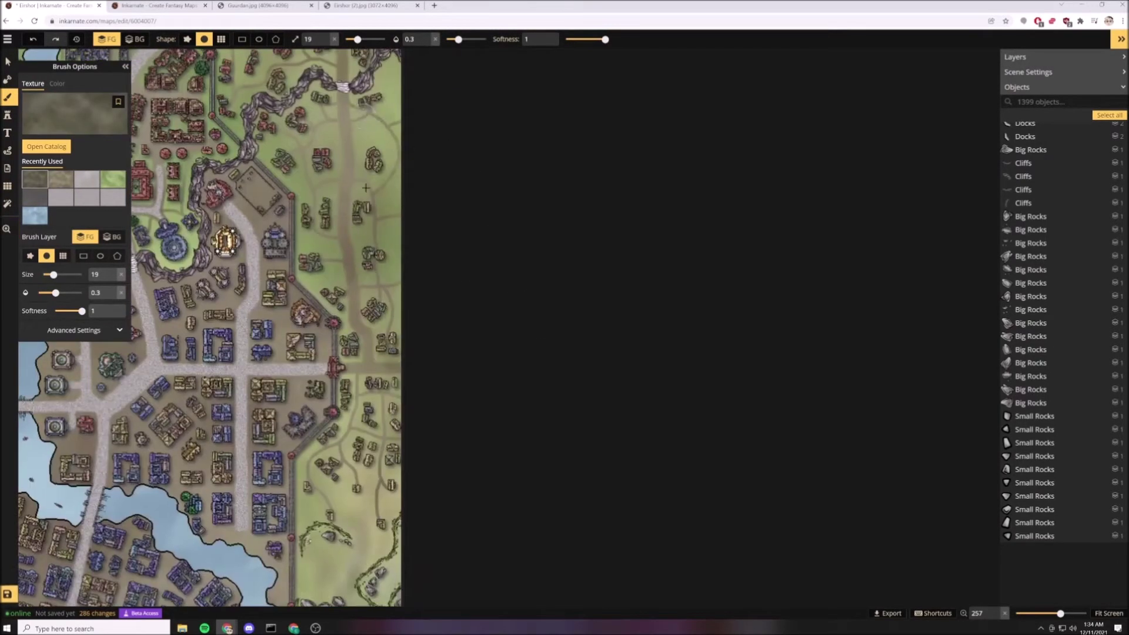
drag(287, 138, 335, 278)
mouse_move(251, 151)
mouse_down()
mouse_move(322, 320)
mouse_move(257, 152)
mouse_up()
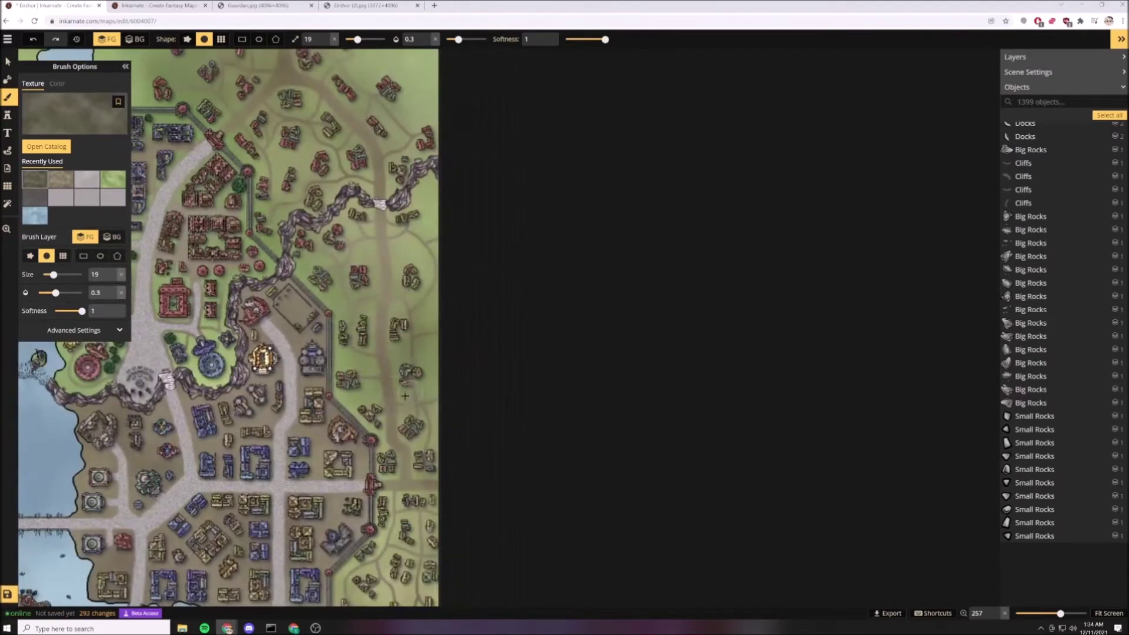
Touch up the eastern outskirts with light stone and green grass textures using a size 25 brush at opacity 0.3.
scroll(406, 382, down, 5)
drag(406, 382, 367, 217)
click(86, 179)
drag(54, 274, 56, 275)
scroll(388, 281, down, 5)
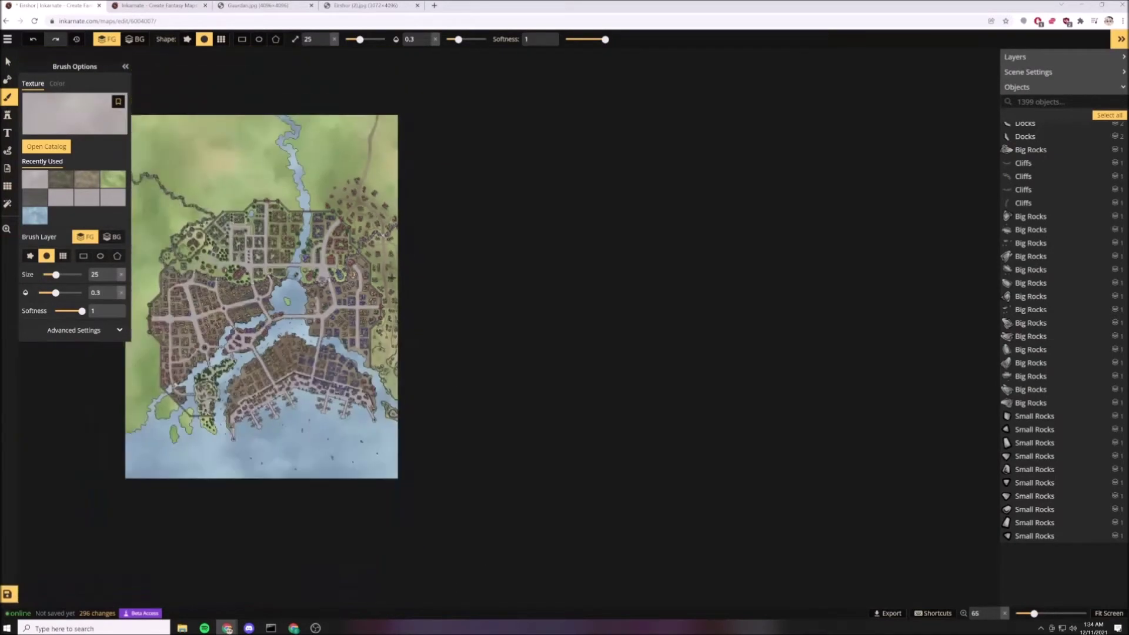
click(112, 179)
scroll(393, 272, up, 4)
scroll(310, 270, down, 2)
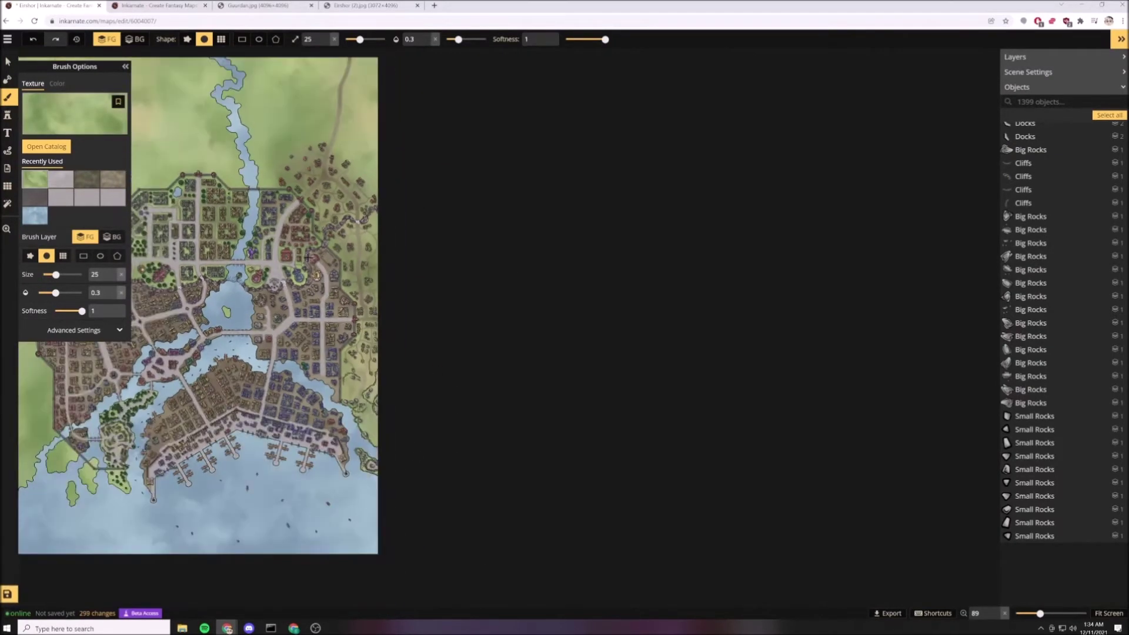
Choose the Trees stamp set and stamp size 37 trees around the rocks and hill outside the southeastern wall.
scroll(377, 436, up, 8)
click(33, 148)
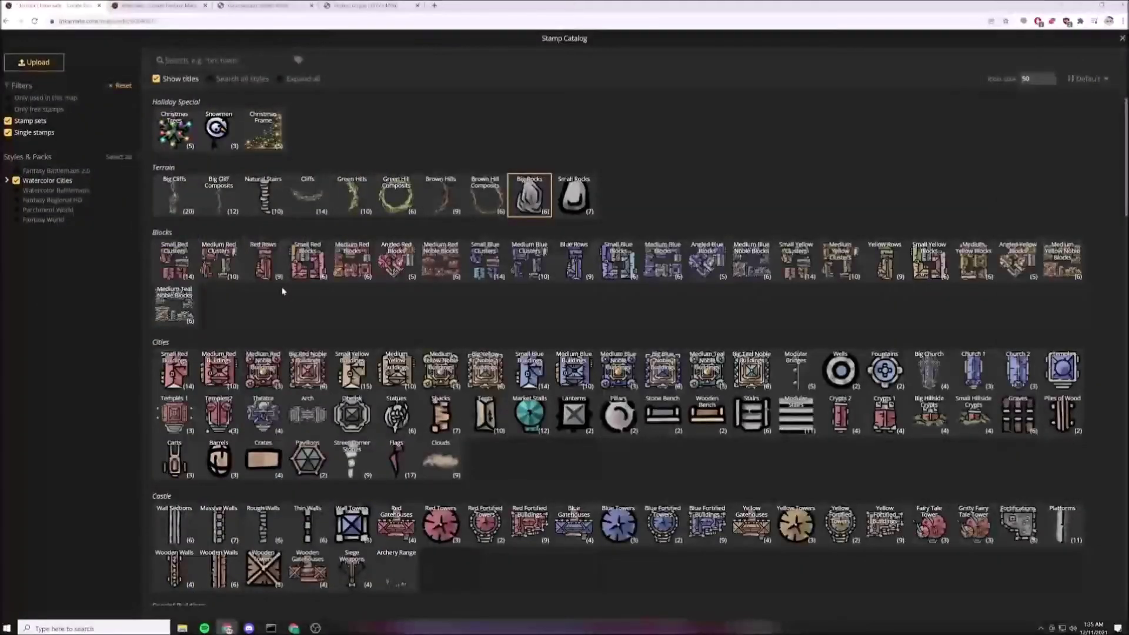
scroll(282, 291, down, 7)
click(178, 412)
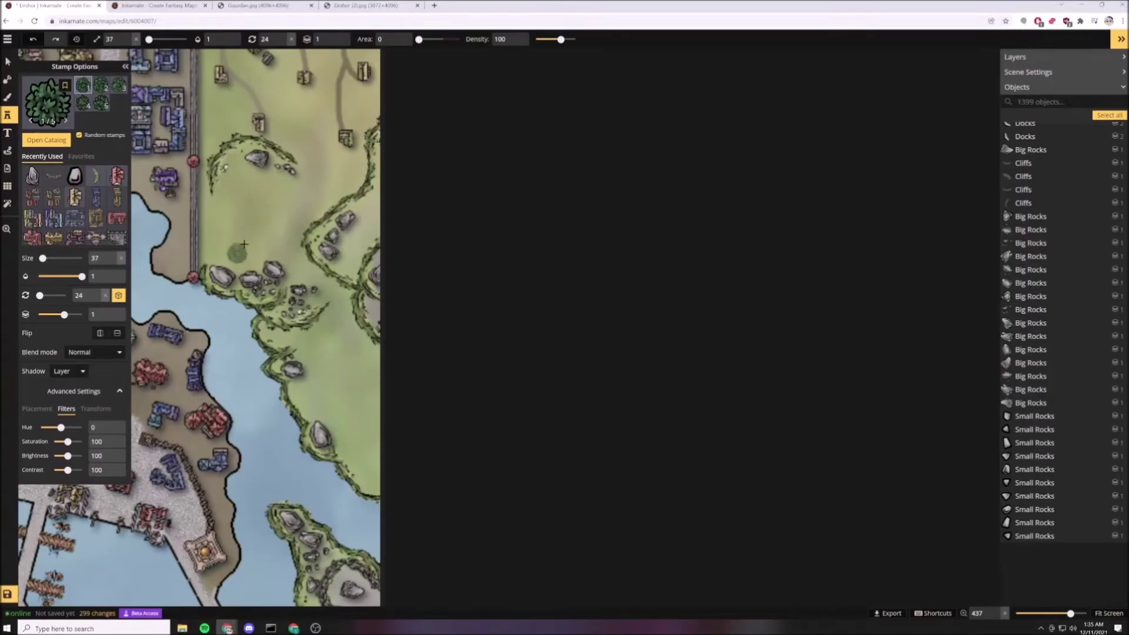
drag(244, 244, 259, 349)
click(225, 356)
click(225, 330)
click(237, 343)
click(232, 311)
click(296, 285)
click(250, 158)
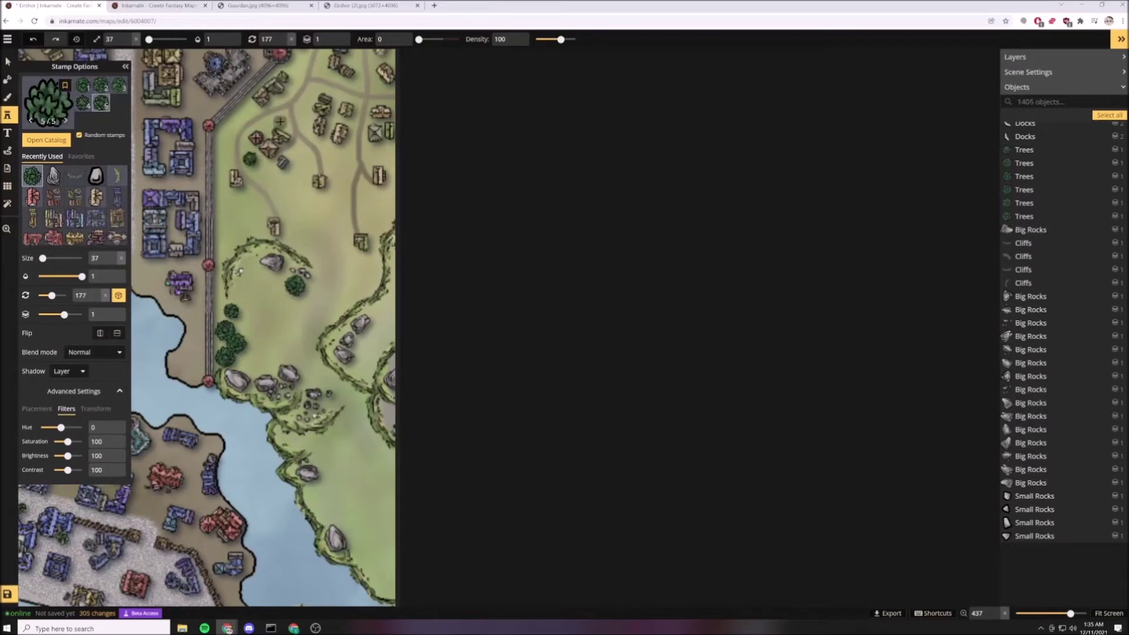
Stamp more trees between the houses south of the eastern gate, on the nearby grassland and near the riverside rocks.
click(280, 122)
click(363, 278)
click(311, 446)
click(326, 511)
drag(303, 109, 277, 341)
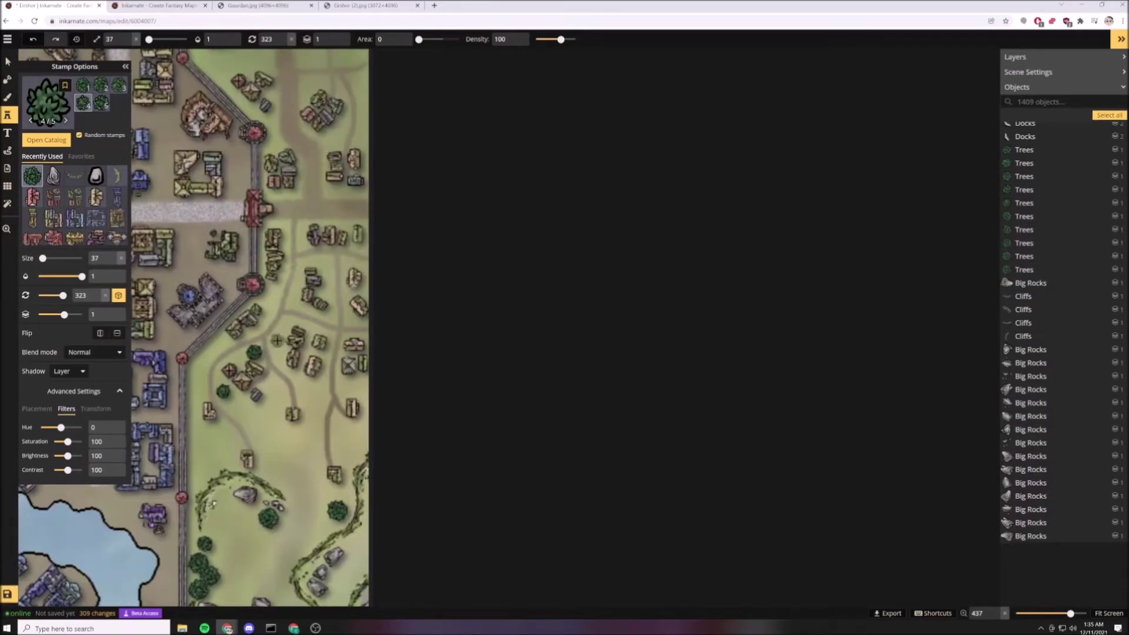
click(295, 281)
drag(286, 505, 300, 275)
click(307, 528)
Stamp a cluster of trees beside the main road between the eastern gate and the cliff bridge.
scroll(282, 500, down, 3)
drag(270, 59, 316, 412)
click(352, 506)
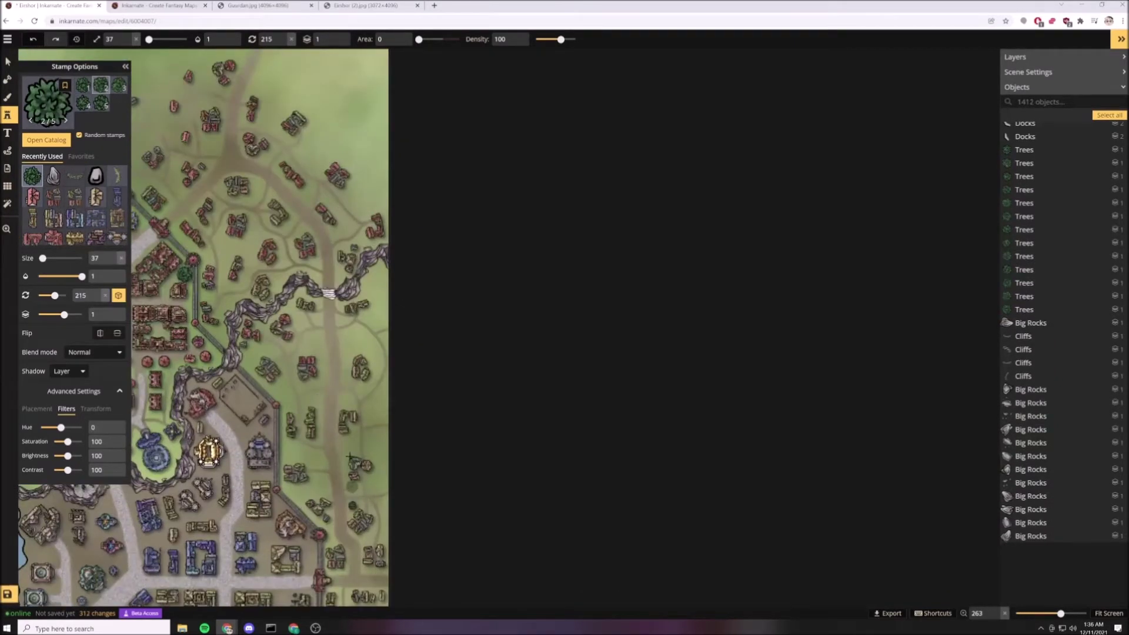
click(364, 345)
click(347, 339)
click(349, 353)
click(360, 355)
click(365, 359)
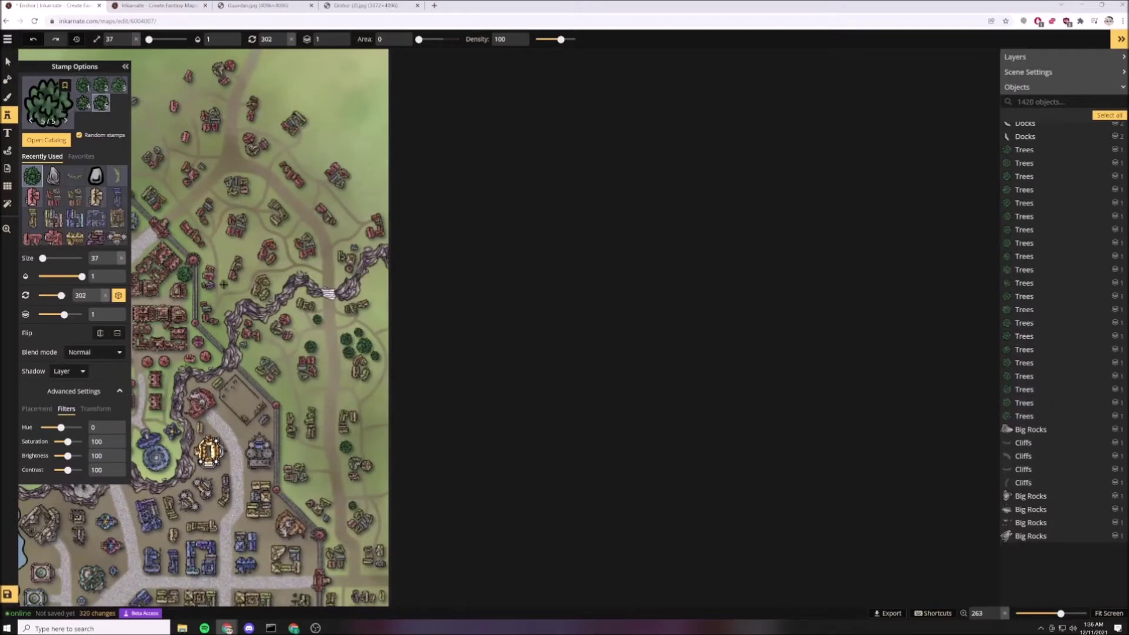
click(360, 388)
Stamp trees among the outlying houses north of the cliff and around the northeastern gate.
scroll(358, 322, up, 3)
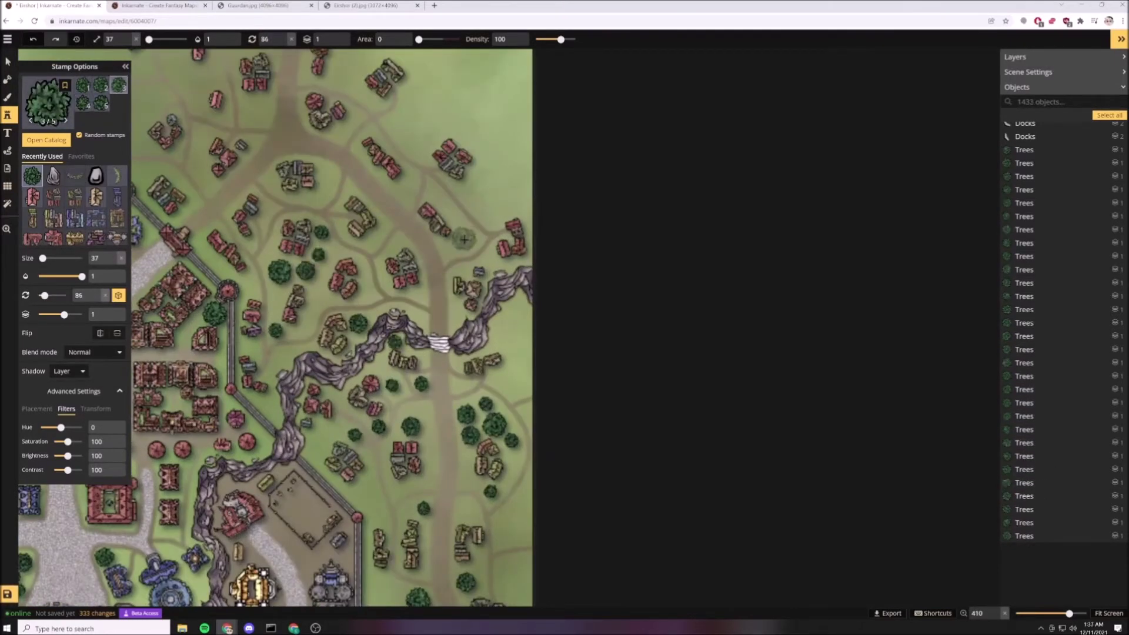
click(329, 177)
drag(341, 197, 469, 344)
click(534, 335)
click(384, 257)
click(326, 307)
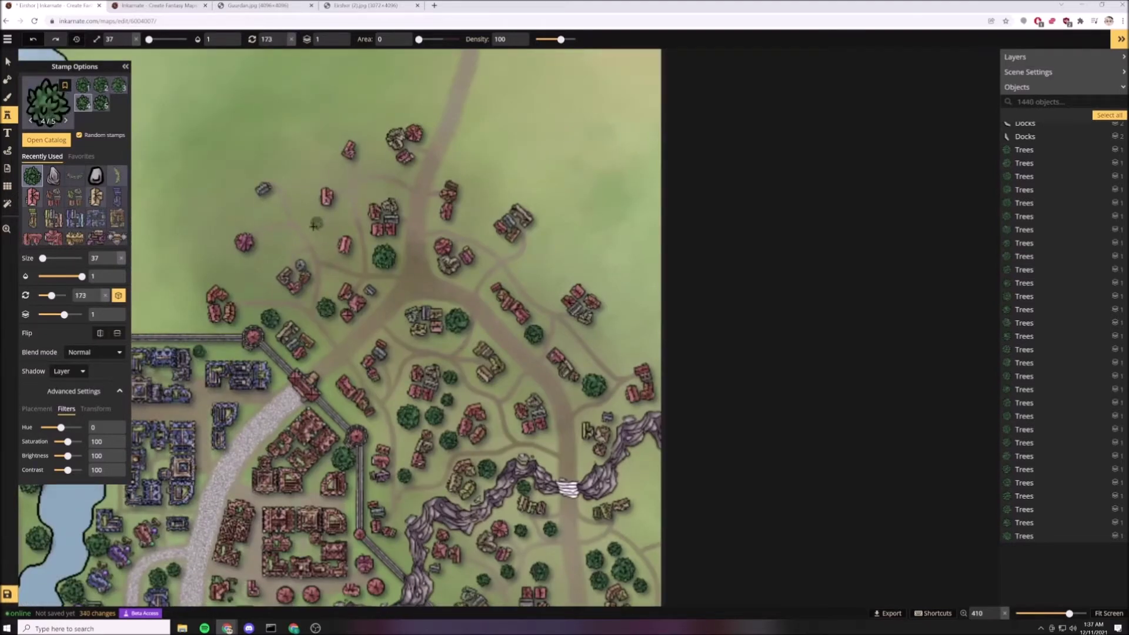
Stamp trees around the houses on both sides of the road leading north from the junction.
click(468, 278)
click(465, 166)
click(329, 167)
click(325, 239)
click(469, 221)
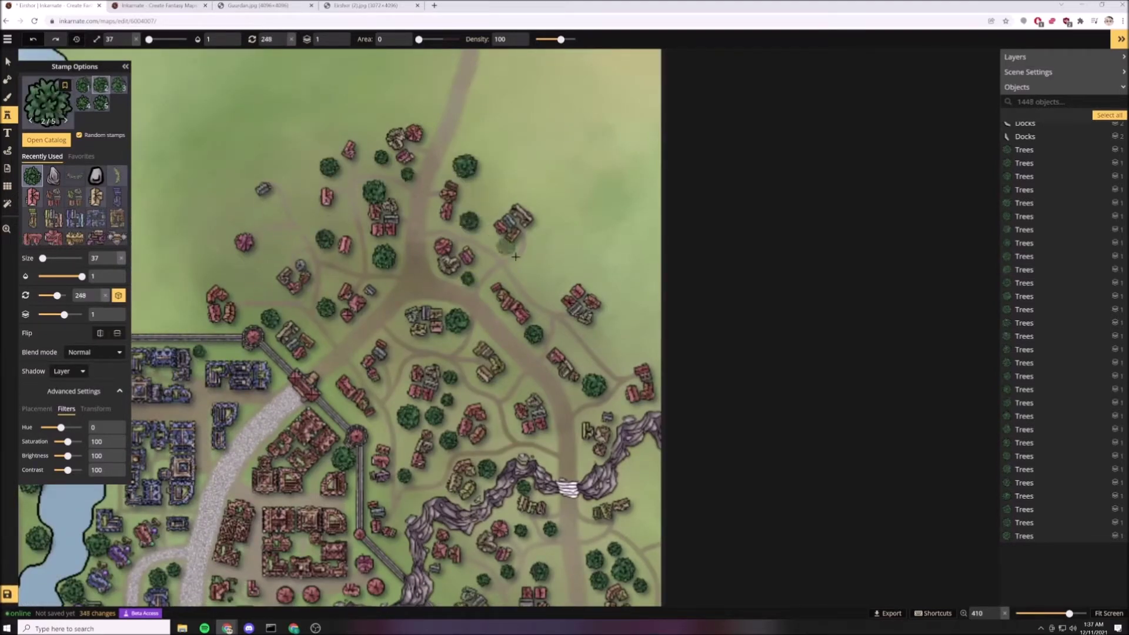
Stamp trees beside the houses east of the road running down to the cliff bridge.
click(526, 270)
click(548, 295)
click(601, 338)
drag(565, 391, 561, 274)
Stamp trees near the northern corner tower and among the houses along the outside of the eastern wall.
click(241, 199)
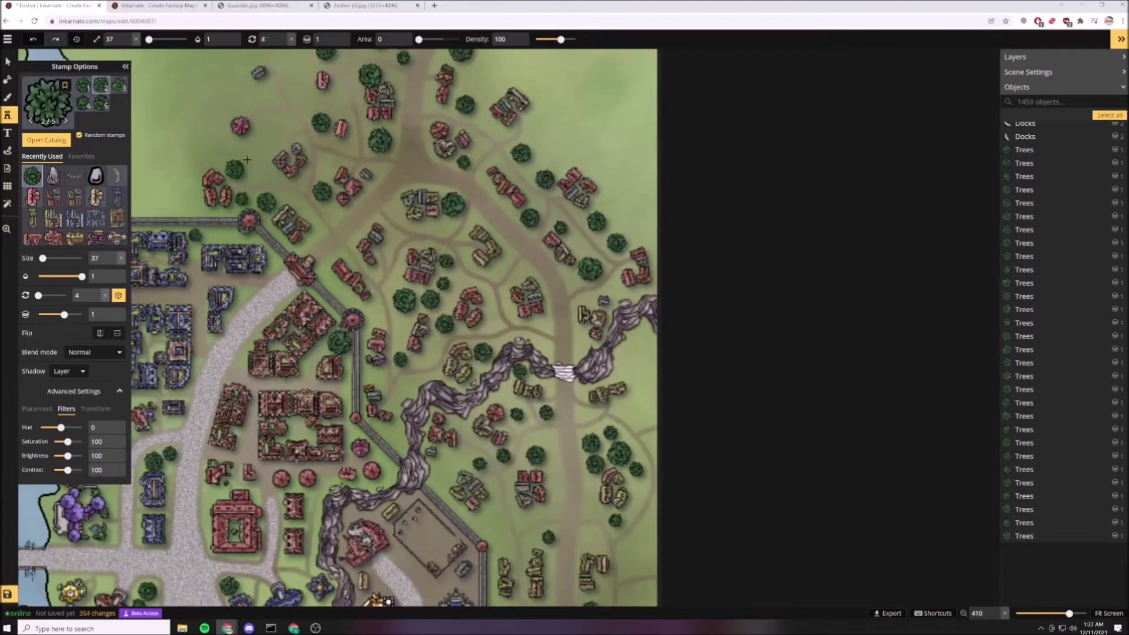
click(303, 97)
click(304, 81)
drag(439, 465, 362, 211)
click(368, 222)
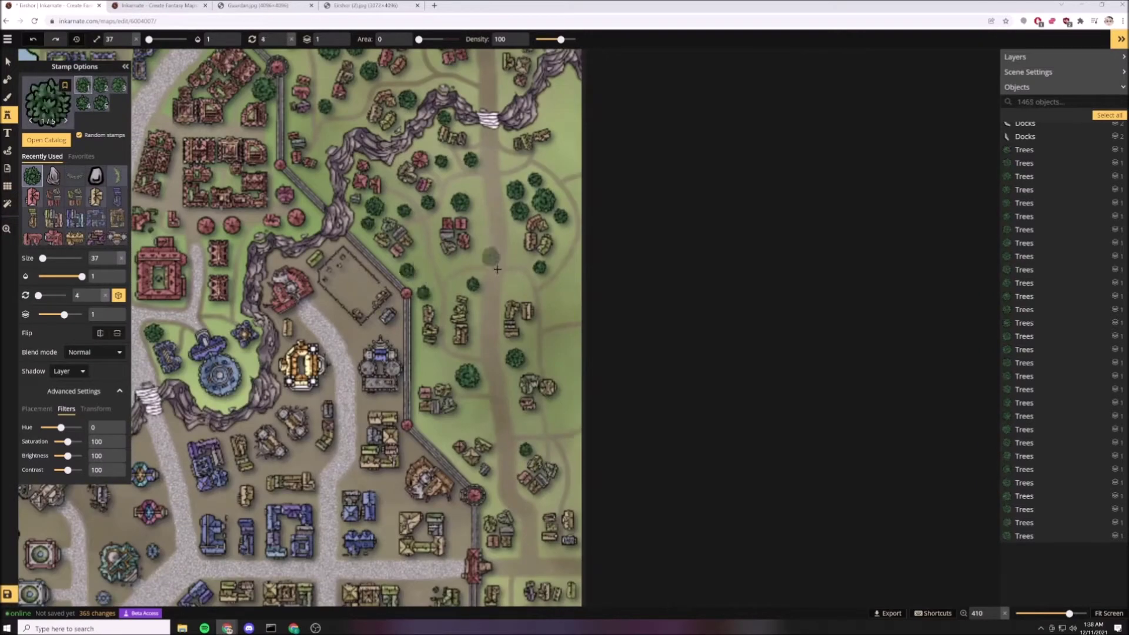
Stamp trees along the grassy eastern riverbank opposite the harbour district.
drag(550, 406, 466, 200)
drag(456, 400, 408, 194)
drag(419, 470, 372, 261)
click(387, 324)
click(362, 354)
click(370, 385)
click(398, 369)
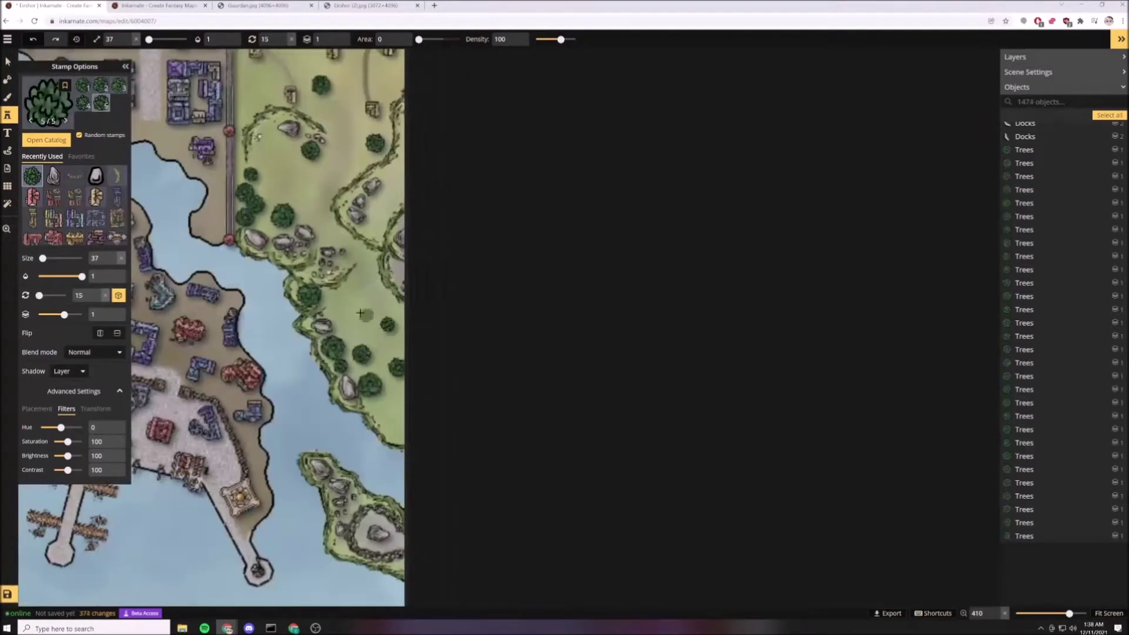
click(388, 415)
Stamp a hedge of Bushes around the three red-roofed houses southeast of the walled castle.
scroll(509, 286, down, 10)
drag(441, 199, 493, 312)
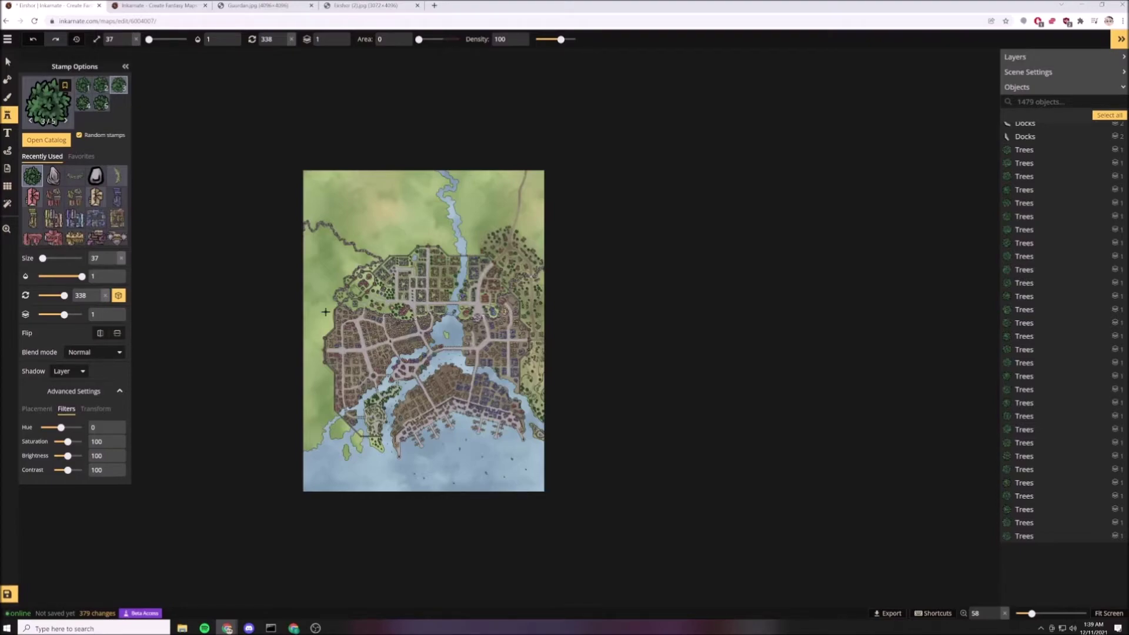
scroll(325, 312, up, 10)
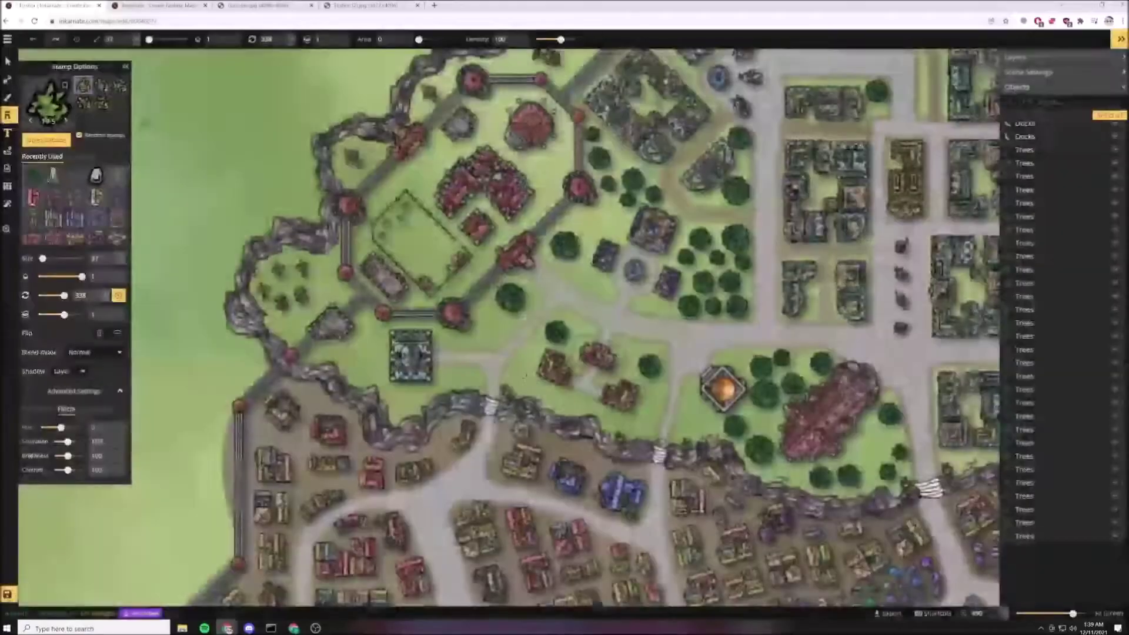
scroll(525, 375, up, 1)
mouse_move(509, 378)
mouse_down()
mouse_move(619, 436)
mouse_move(764, 484)
mouse_up()
drag(510, 381, 556, 293)
drag(764, 475, 790, 395)
scroll(789, 382, down, 2)
scroll(383, 353, up, 2)
Paint a tan dirt path from the teal-roofed building to the wall's stone tower at size 3, opacity 1 and softness 1.
click(7, 98)
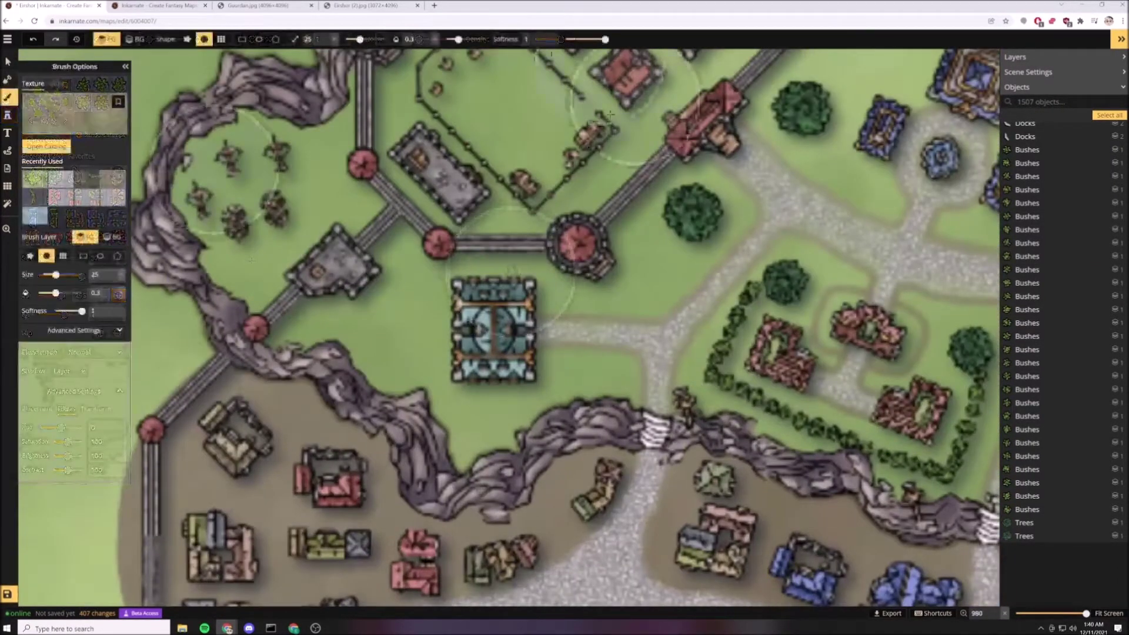
mouse_move(360, 39)
mouse_down()
mouse_move(386, 40)
mouse_move(355, 39)
mouse_up()
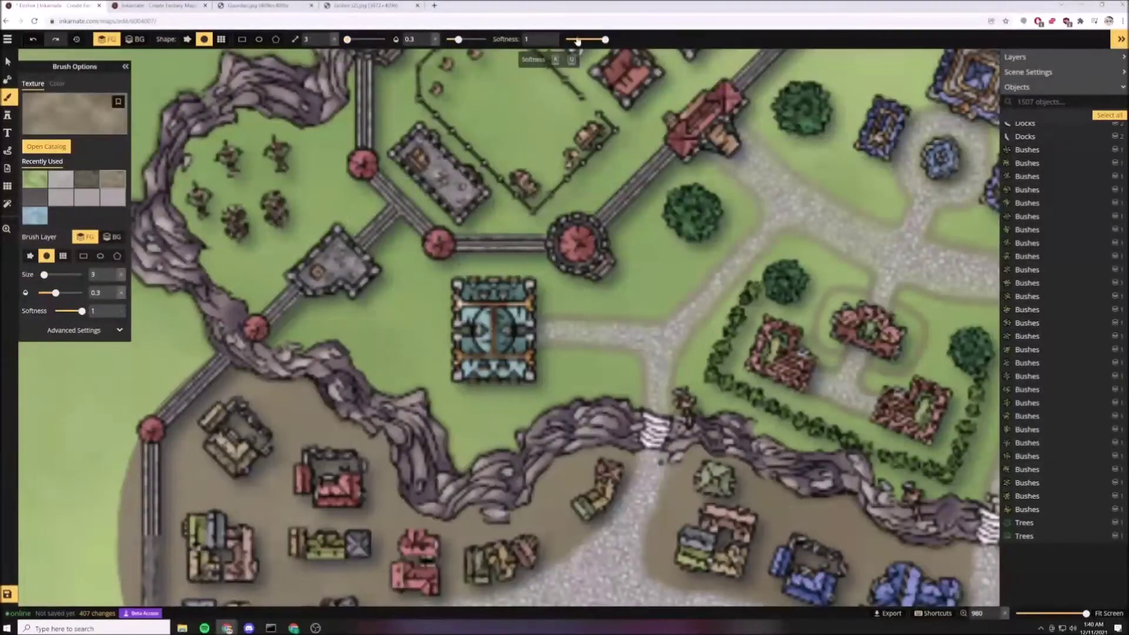
key(ctrl+z)
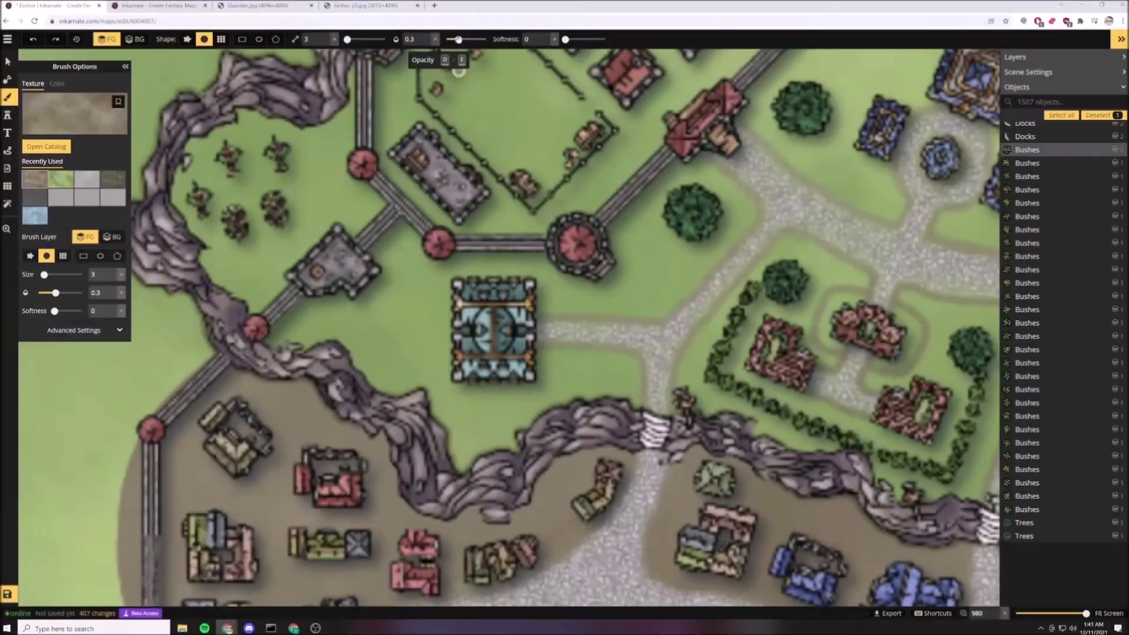
scroll(357, 262, down, 3)
drag(565, 40, 605, 39)
scroll(370, 302, up, 3)
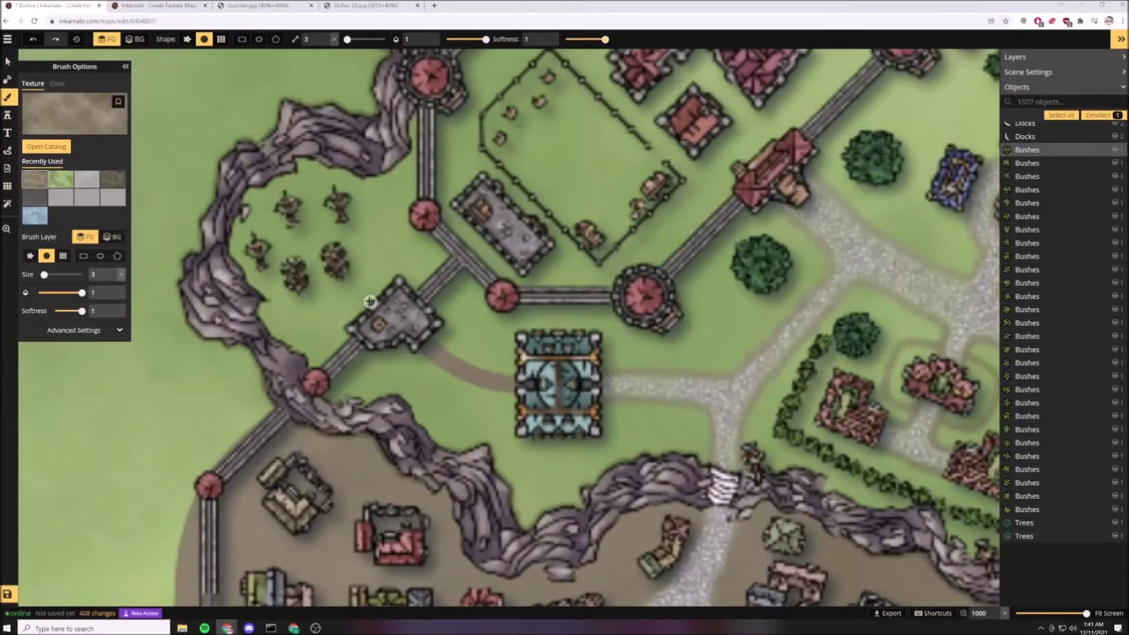
Fill the castle's fenced training yard with tan dirt using a size 6 brush.
drag(400, 236, 182, 422)
drag(347, 39, 349, 40)
key(bracketright)
mouse_move(332, 277)
mouse_down()
mouse_move(423, 352)
mouse_move(427, 305)
mouse_move(490, 259)
mouse_move(499, 339)
mouse_move(522, 327)
mouse_move(427, 360)
mouse_move(373, 414)
mouse_move(297, 340)
mouse_move(329, 265)
mouse_move(326, 327)
mouse_move(366, 323)
mouse_move(404, 372)
mouse_up()
drag(307, 274, 413, 372)
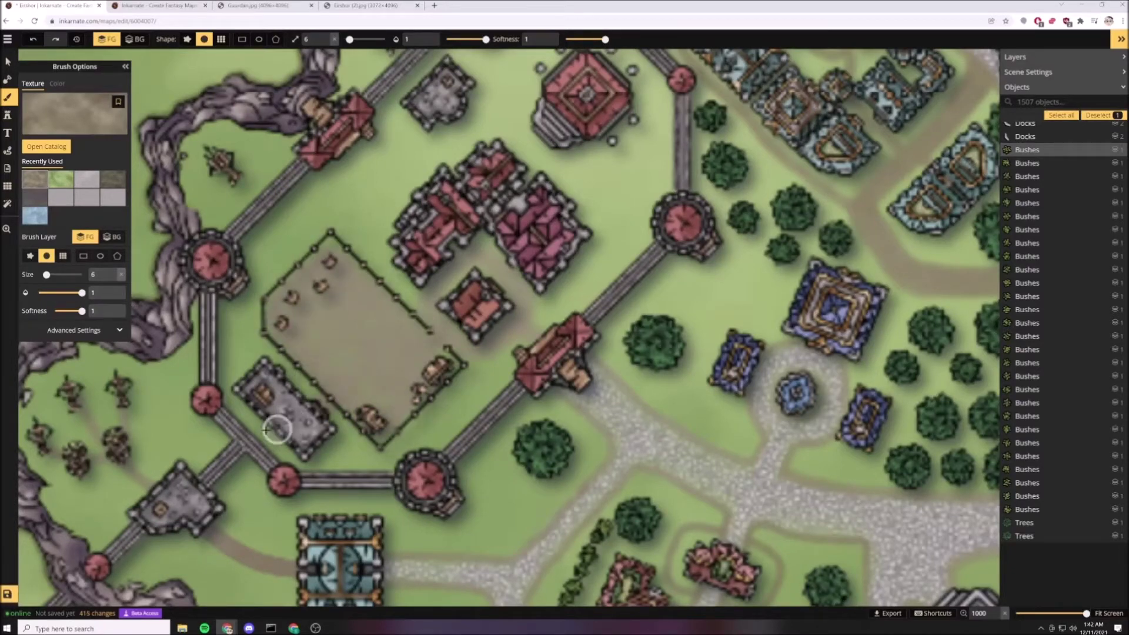
Paint tan dirt paths through the castle courtyard, linking its gatehouses, keep and red-roofed buildings.
scroll(300, 343, down, 2)
mouse_move(346, 187)
mouse_down()
mouse_move(382, 216)
mouse_move(415, 187)
mouse_move(485, 187)
mouse_move(510, 219)
mouse_move(504, 312)
mouse_up()
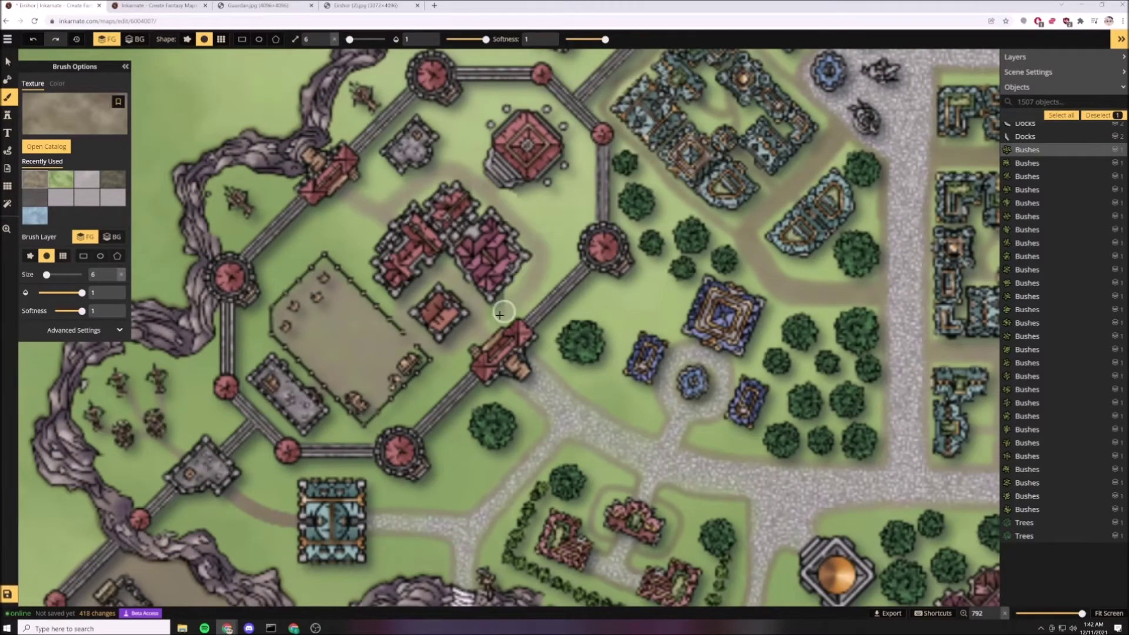
drag(589, 157, 423, 181)
Stamp three Trees inside the castle courtyard, around the training yard and the red keep.
scroll(423, 181, down, 1)
scroll(423, 182, down, 3)
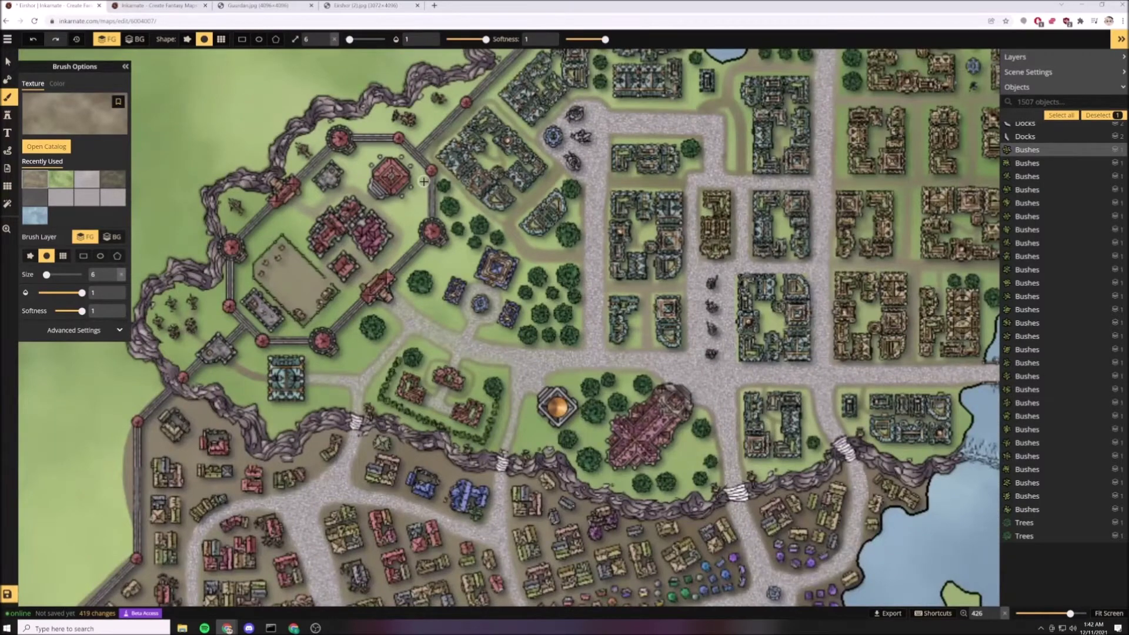
scroll(373, 156, down, 2)
click(7, 115)
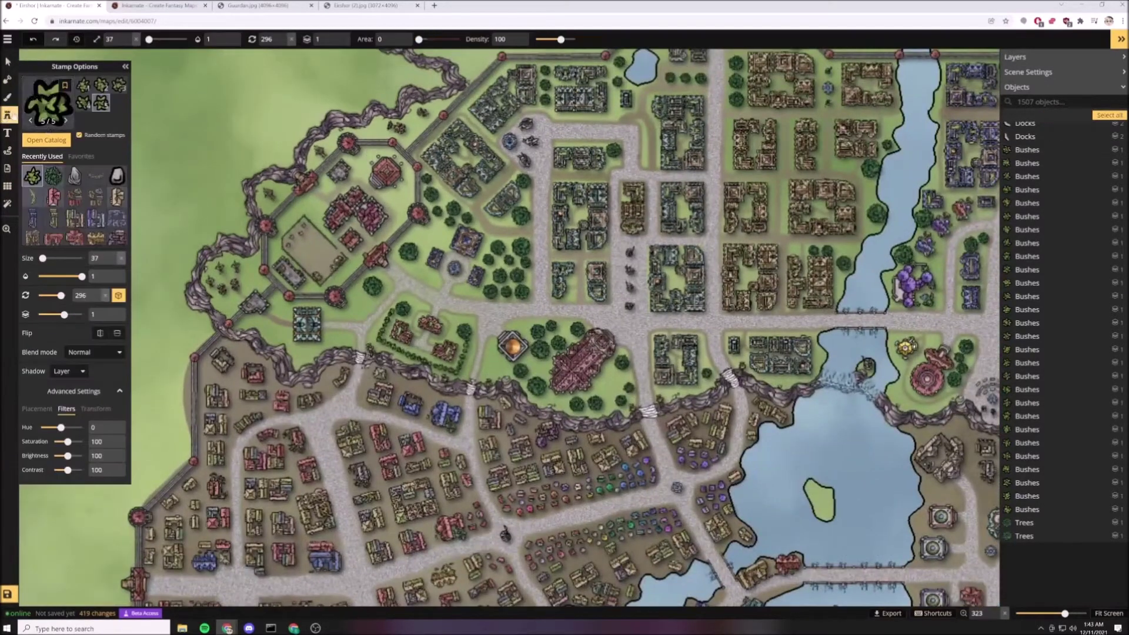
click(54, 177)
scroll(235, 197, up, 5)
click(422, 213)
click(606, 196)
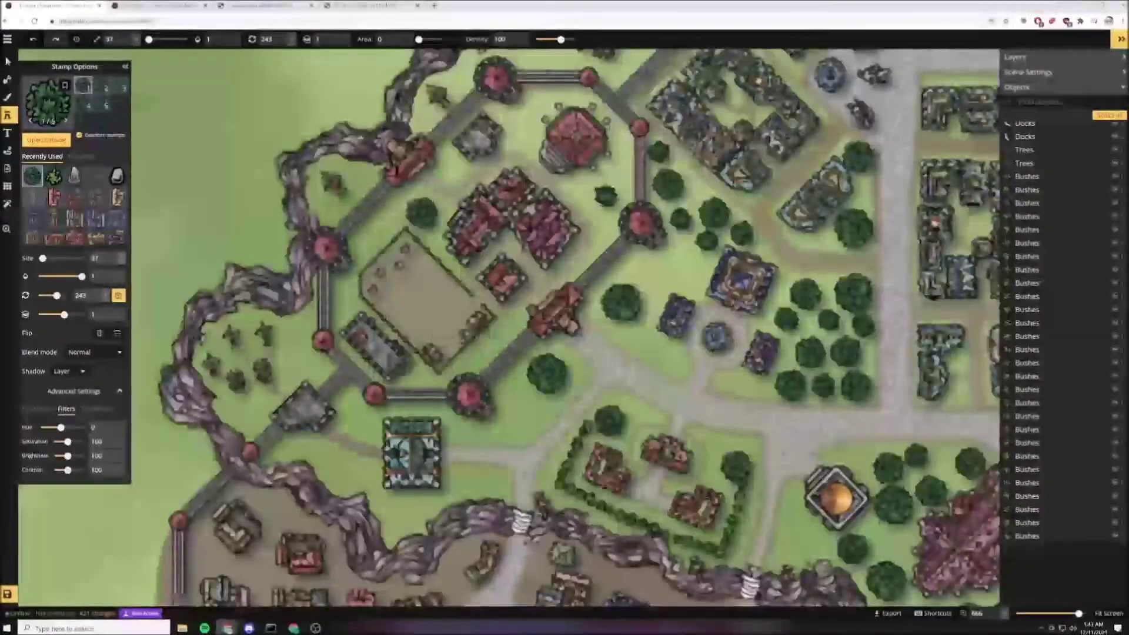
click(516, 127)
scroll(520, 210, down, 7)
scroll(415, 314, up, 5)
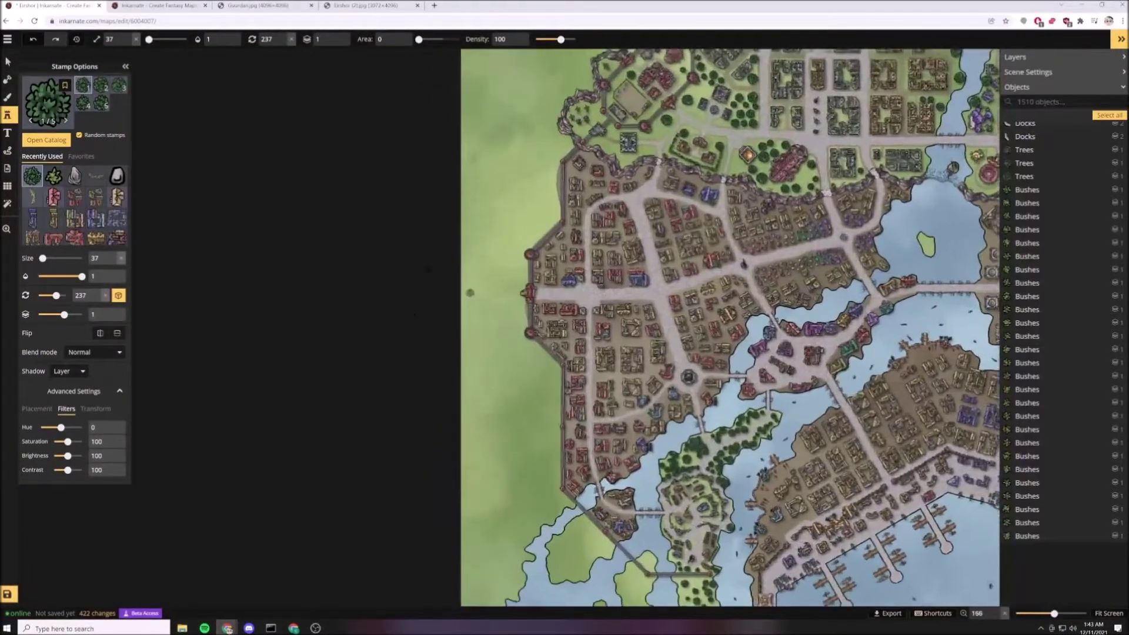
Paint green grass over the dirt spilling outside the western city wall at size 12, opacity 1 and softness 0.7.
key(b)
scroll(523, 293, up, 3)
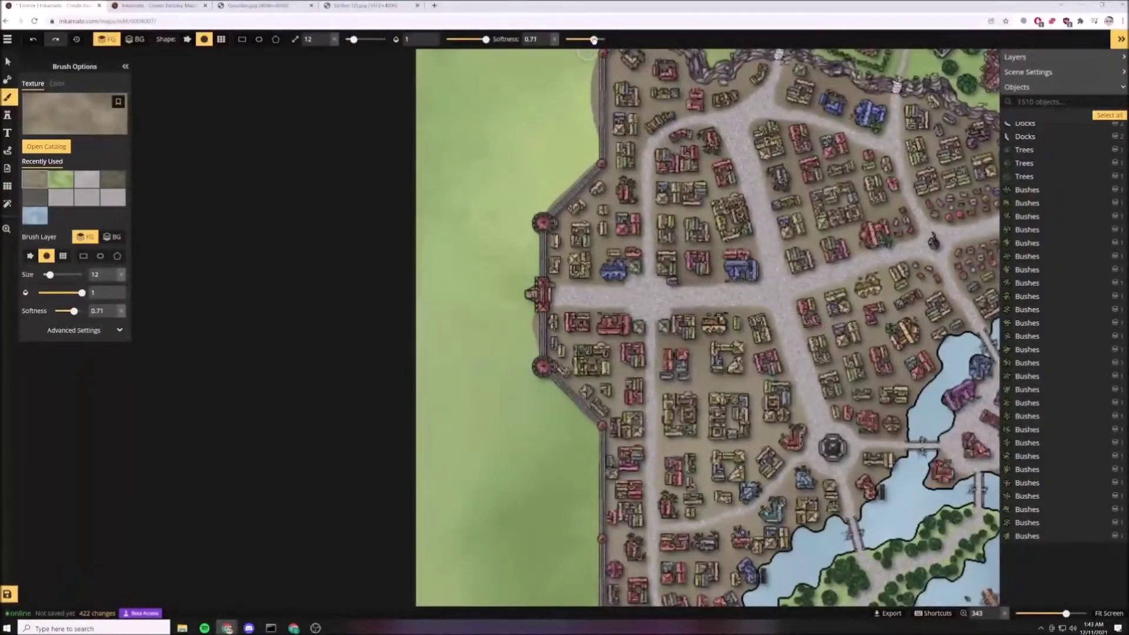
click(376, 6)
click(259, 5)
key(ctrl+Tab)
key(ctrl+Tab)
scroll(316, 295, up, 2)
drag(512, 166, 426, 350)
drag(435, 338, 492, 293)
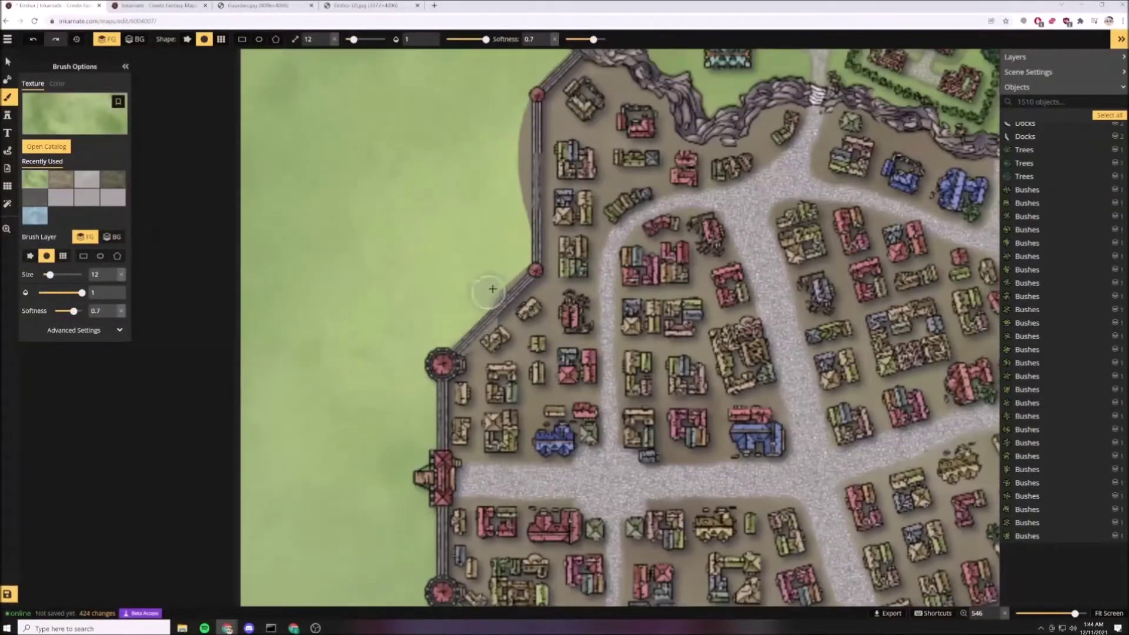
drag(519, 118, 521, 197)
drag(464, 164, 376, 411)
drag(459, 301, 489, 270)
scroll(460, 303, down, 2)
drag(449, 303, 511, 145)
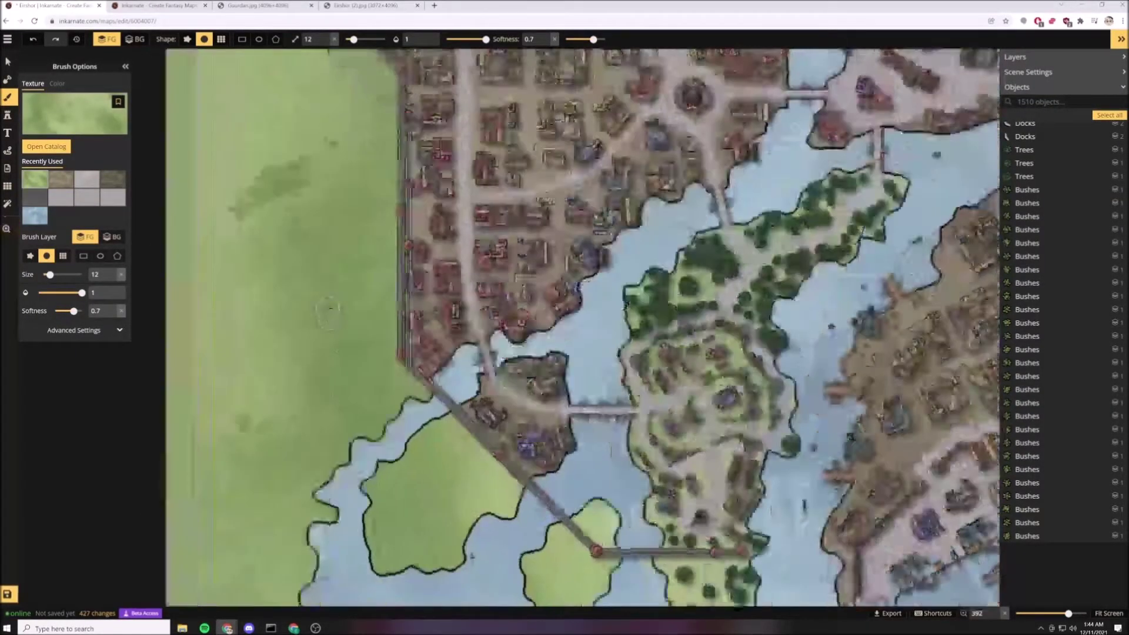
Stamp size 37 Trees along the wall-side shore and western edge of the large island outside the southwestern wall.
scroll(588, 330, up, 2)
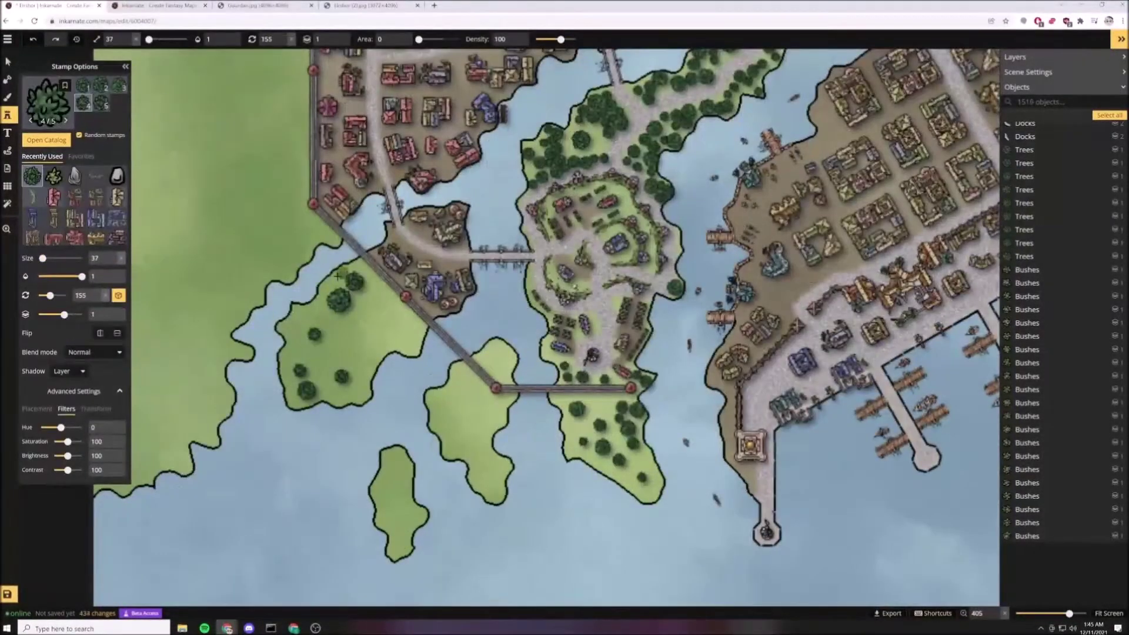
click(337, 279)
click(372, 287)
click(407, 319)
click(416, 330)
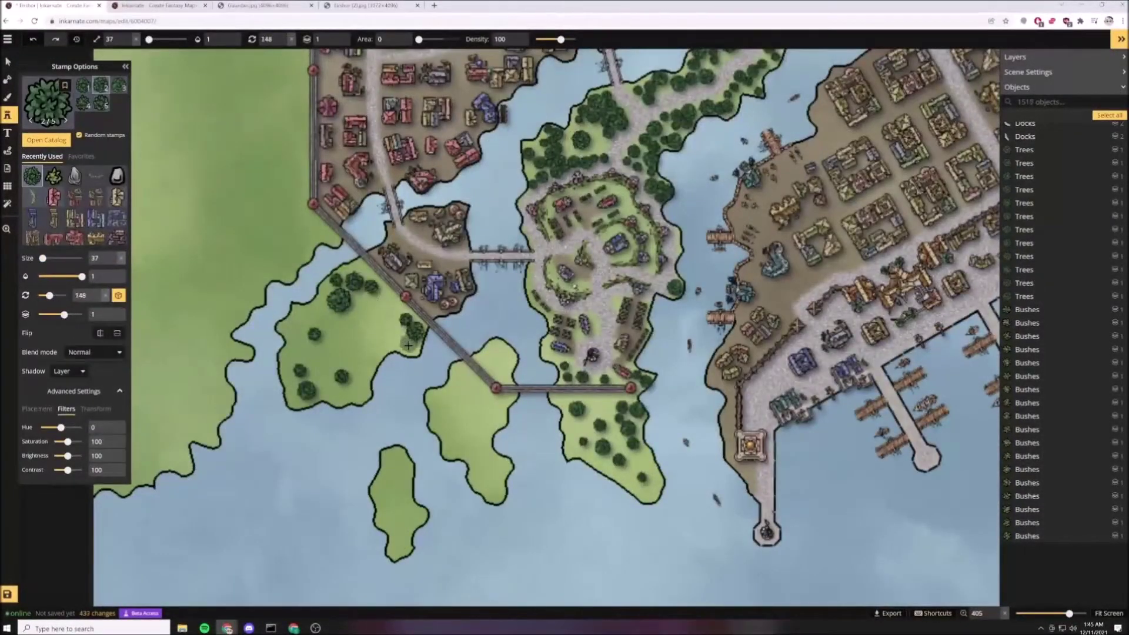
click(409, 346)
click(301, 316)
Stamp Trees across the small southern island and the neighbouring island at the wall's corner tower.
click(400, 545)
click(407, 514)
click(489, 473)
click(494, 416)
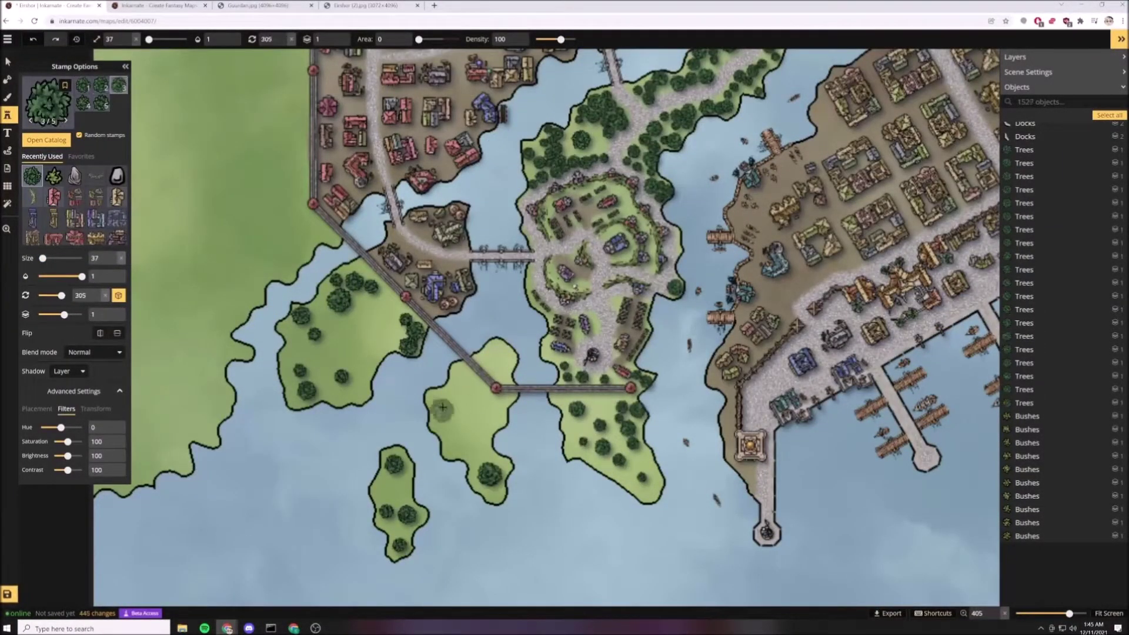
click(444, 404)
click(478, 448)
click(476, 425)
Stamp more Trees in the middle of the large island outside the southwestern wall.
click(350, 338)
click(369, 350)
click(367, 360)
Line the southwestern mainland coast with size 37 Cliffs without shadow, rotating them to follow the shore and curving inland.
scroll(202, 298, down, 2)
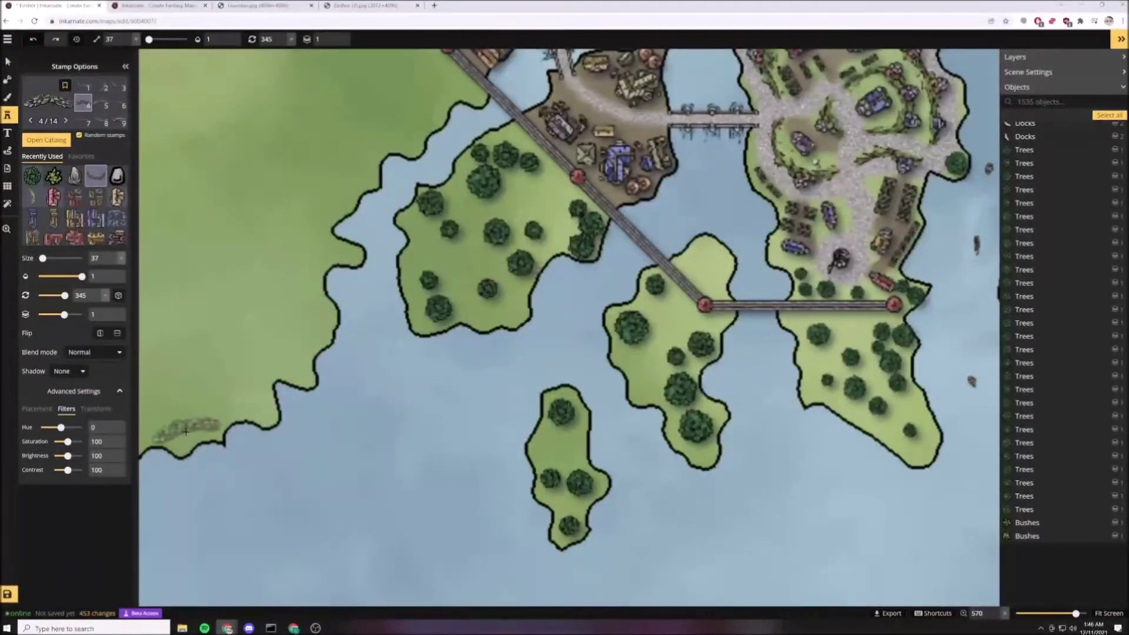
click(180, 442)
scroll(229, 420, down, 2)
click(227, 421)
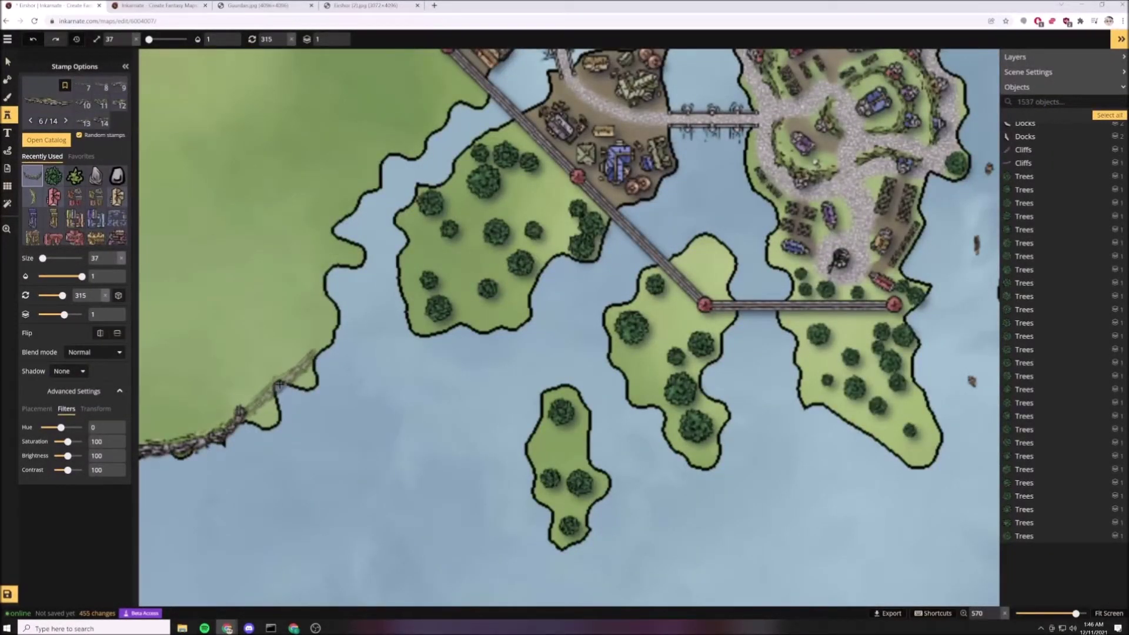
scroll(285, 382, up, 1)
click(280, 388)
scroll(328, 346, down, 1)
click(321, 346)
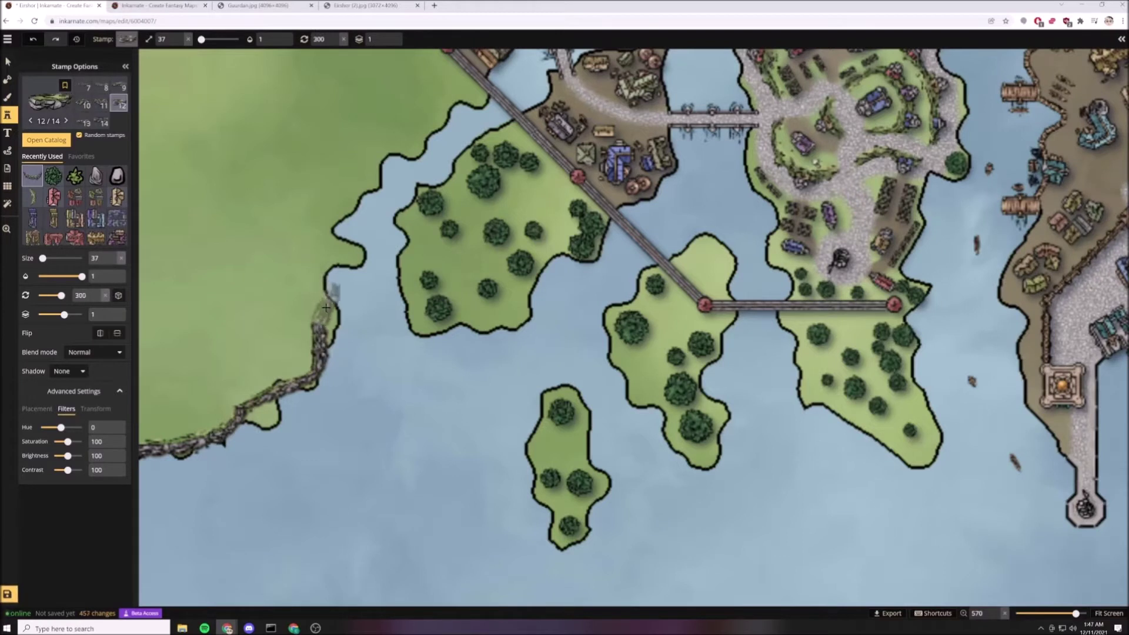
click(333, 288)
click(350, 242)
click(330, 203)
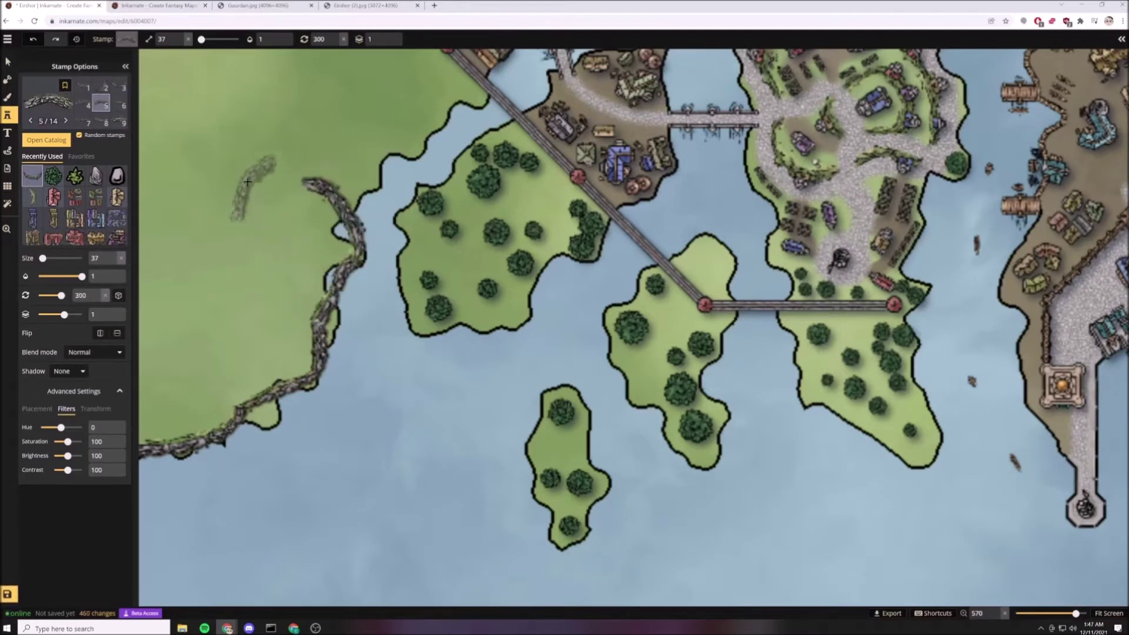
Continue the cliff line inland to the map's western edge with rotated Green Hills stamps.
click(277, 172)
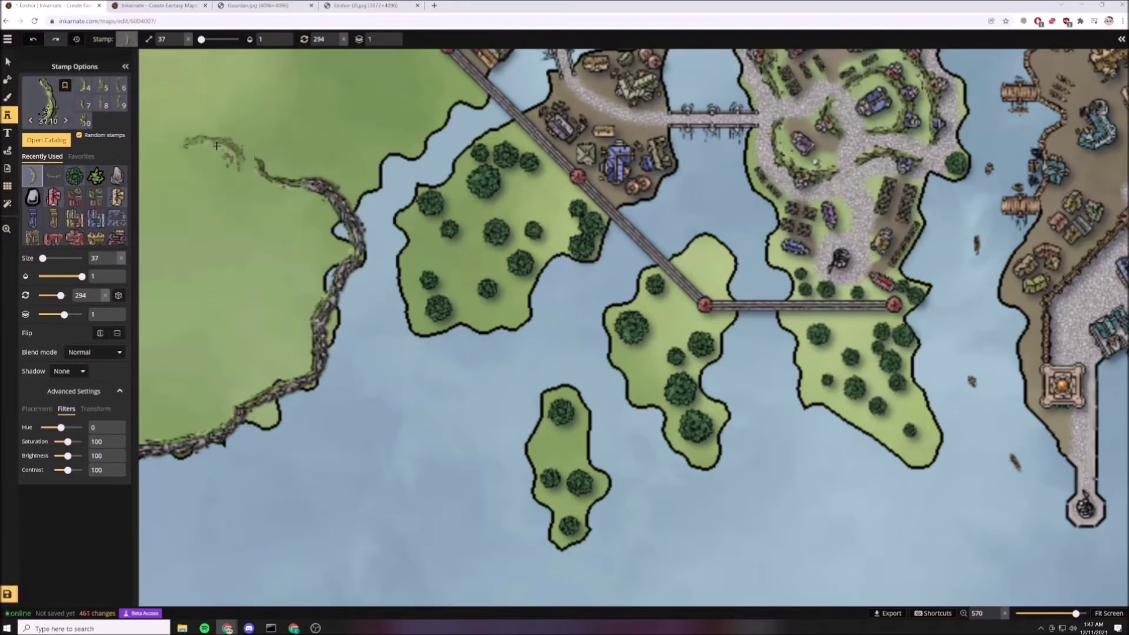
click(228, 147)
scroll(215, 178, down, 7)
drag(214, 131, 233, 237)
scroll(213, 238, up, 6)
click(209, 265)
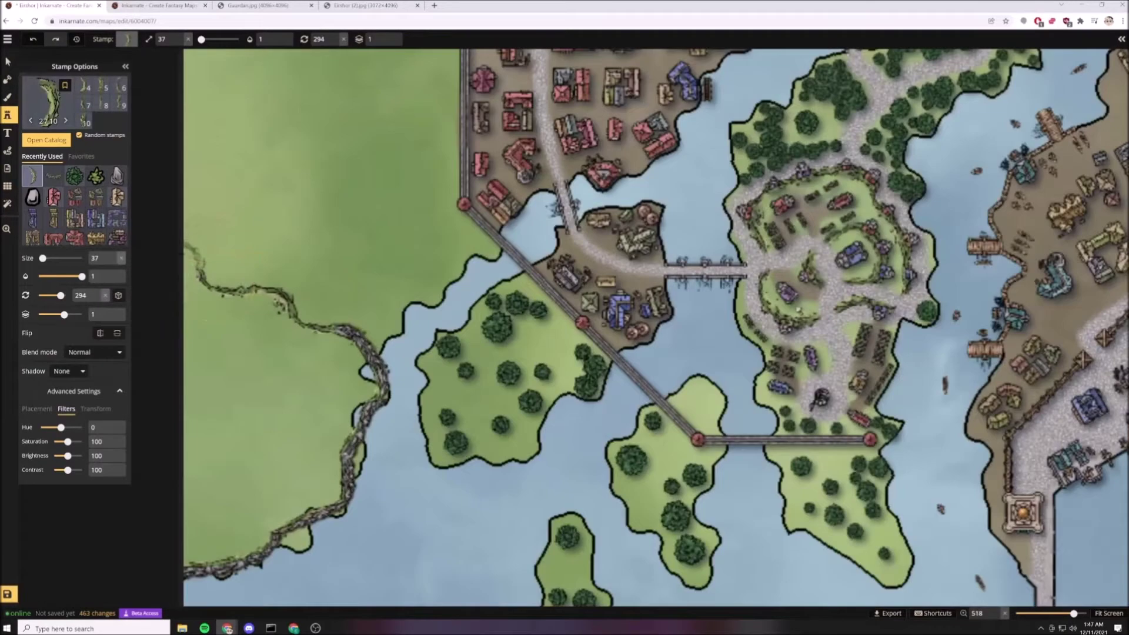
Subtract the land slivers outside the southwestern cliff line from the mask with a size 11 brush.
key(m)
scroll(359, 406, up, 3)
click(104, 102)
drag(373, 472, 371, 493)
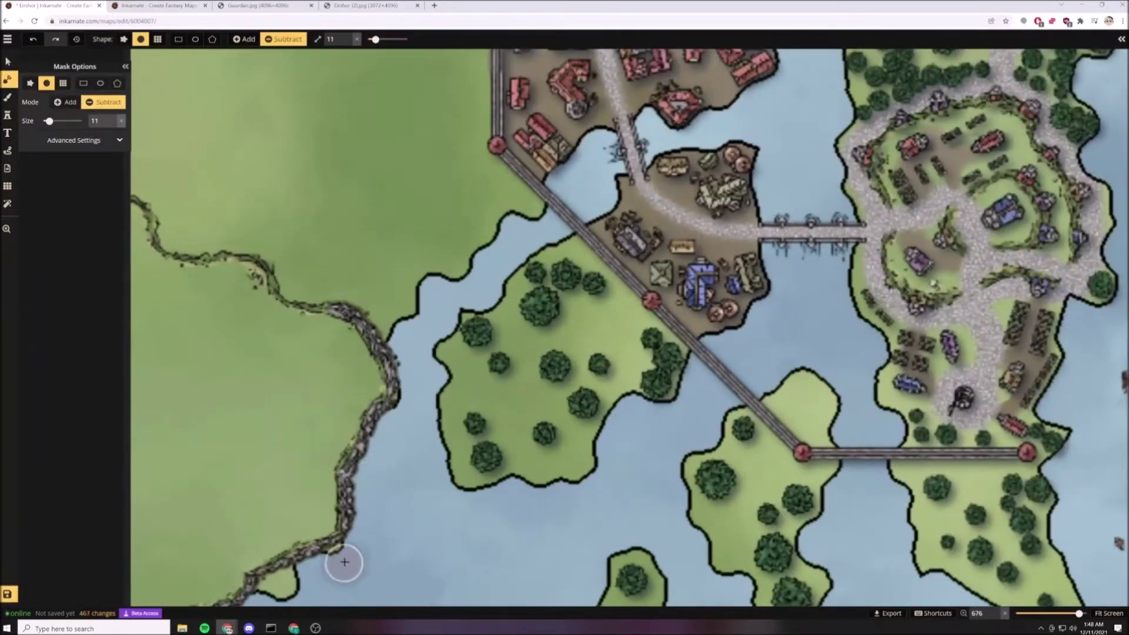
click(345, 562)
click(278, 584)
drag(308, 599, 409, 484)
Stamp a second, inner row of Cliffs behind the southwestern coastal cliffs.
scroll(493, 500, down, 12)
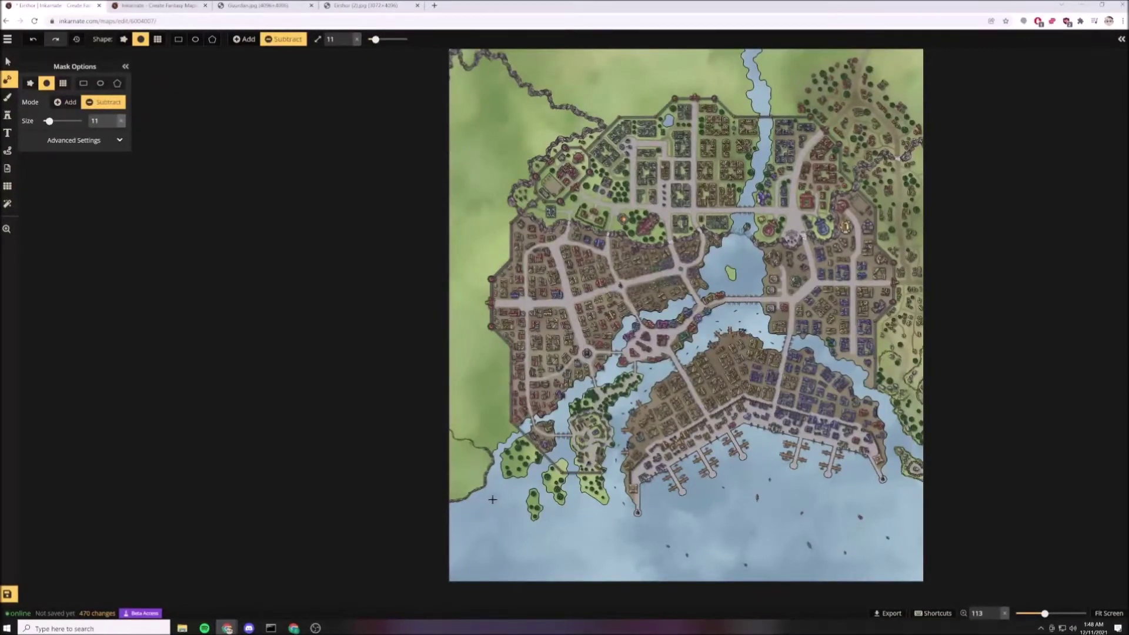
scroll(493, 499, up, 6)
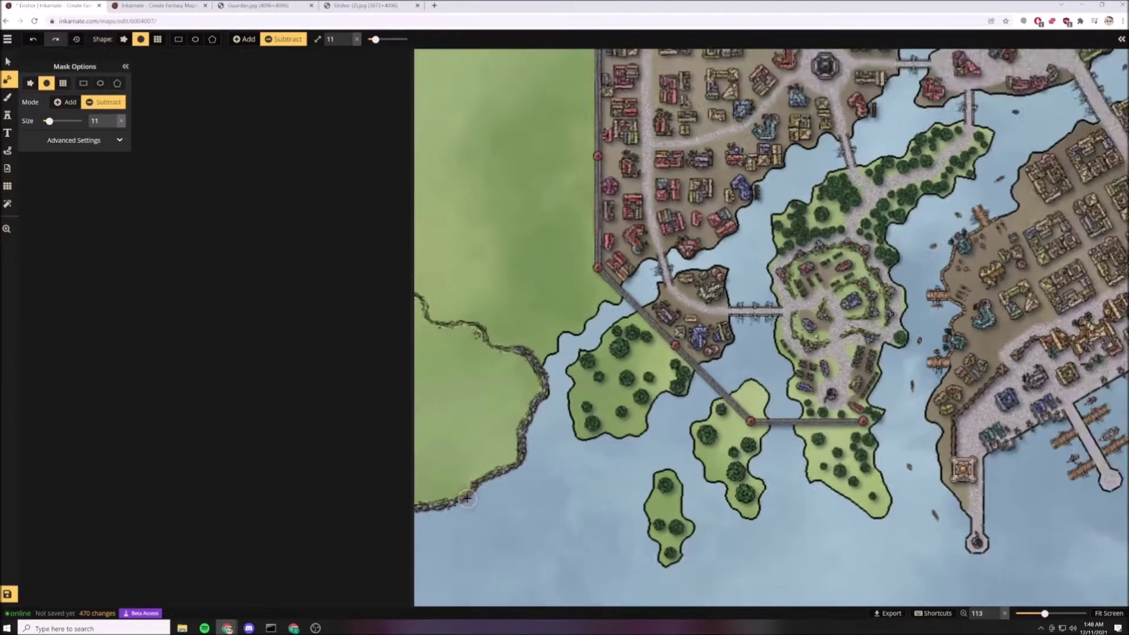
key(s)
scroll(410, 504, up, 2)
click(411, 505)
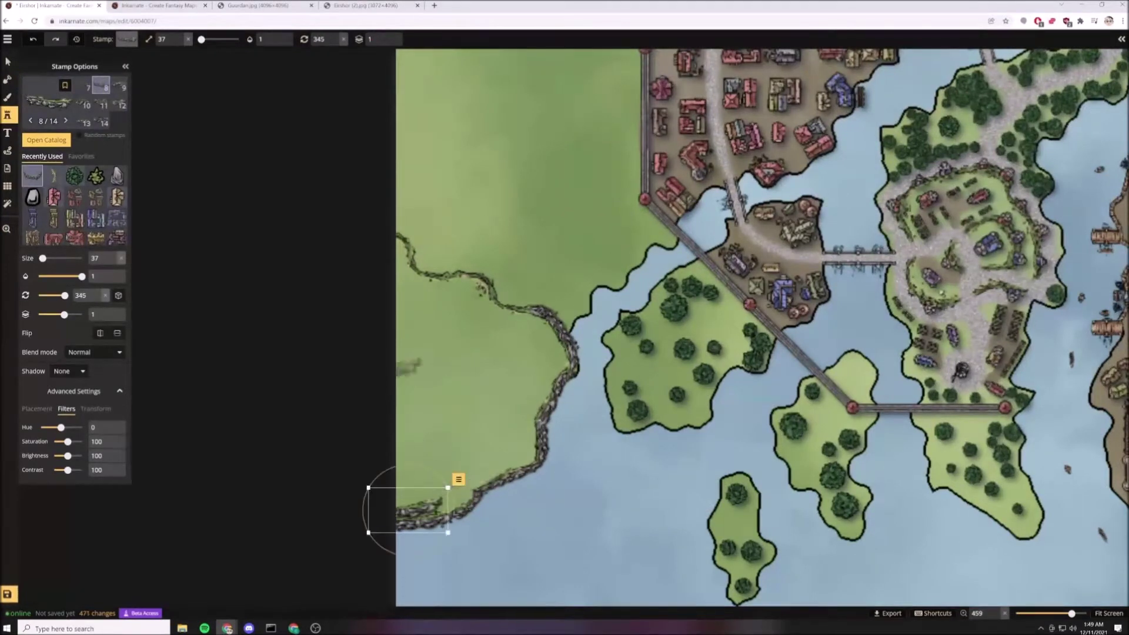
click(453, 495)
click(481, 466)
click(537, 403)
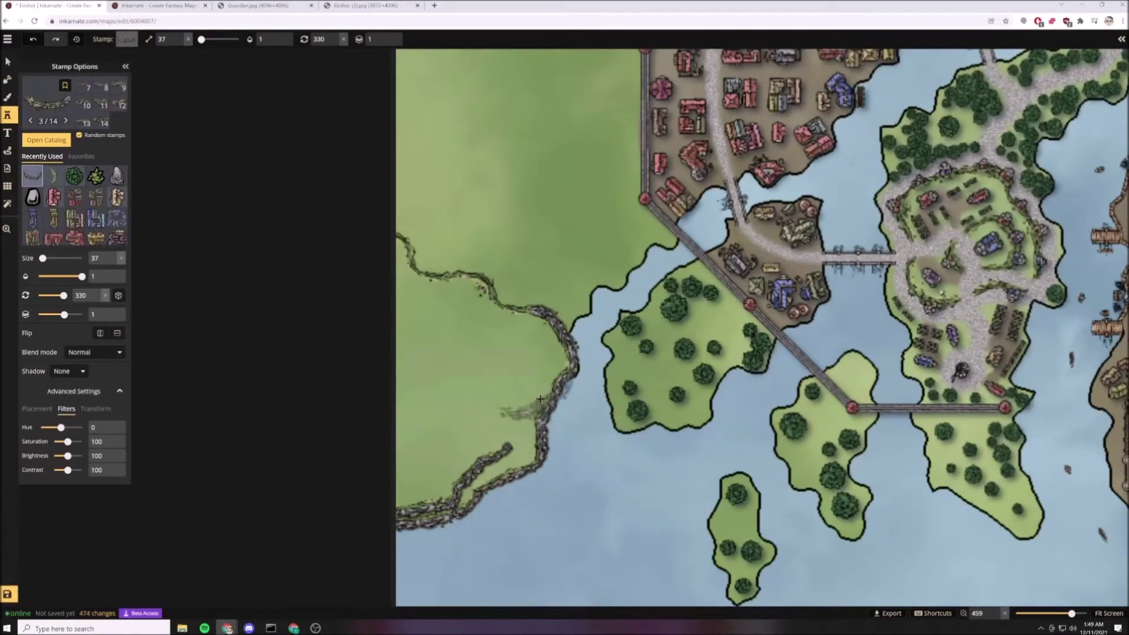
click(529, 415)
Extend the inner cliff row northward with two Green Hills stamps.
click(53, 175)
click(515, 360)
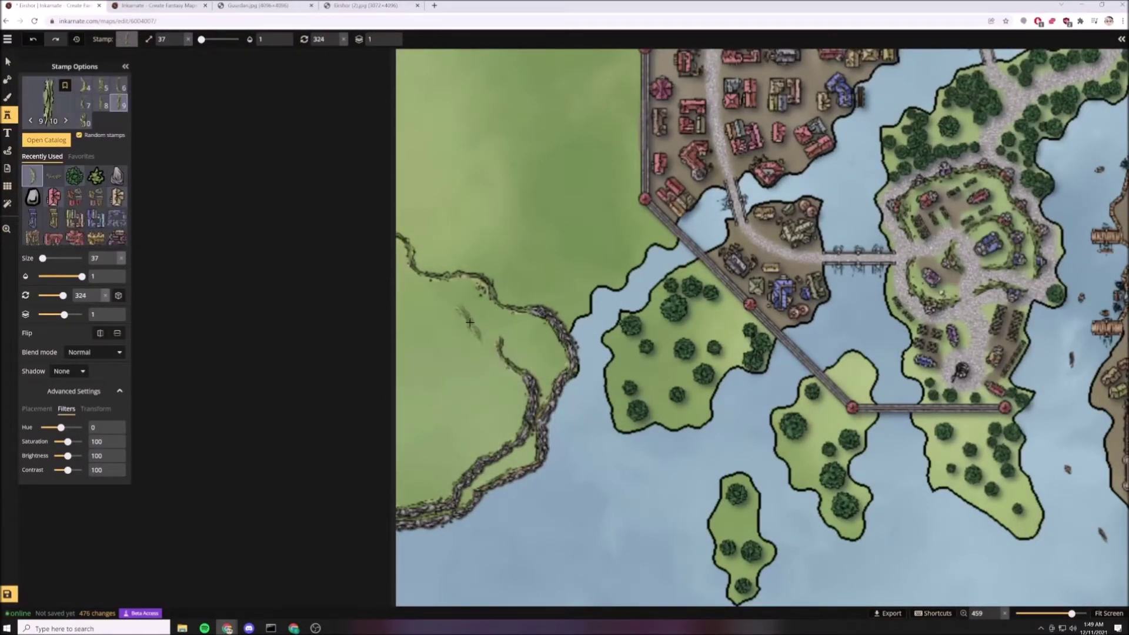
click(492, 325)
Move and rotate the Green Hills stamps near the map's western edge to open a gap in the ridge.
click(8, 61)
click(432, 275)
drag(431, 275, 433, 313)
click(7, 79)
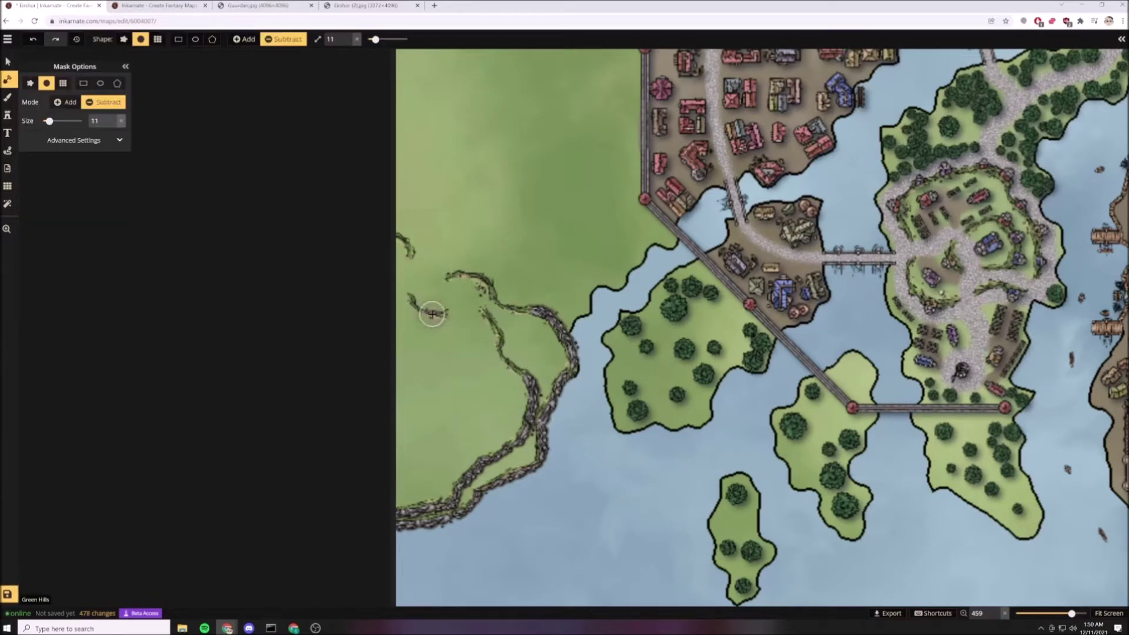
click(8, 62)
click(442, 319)
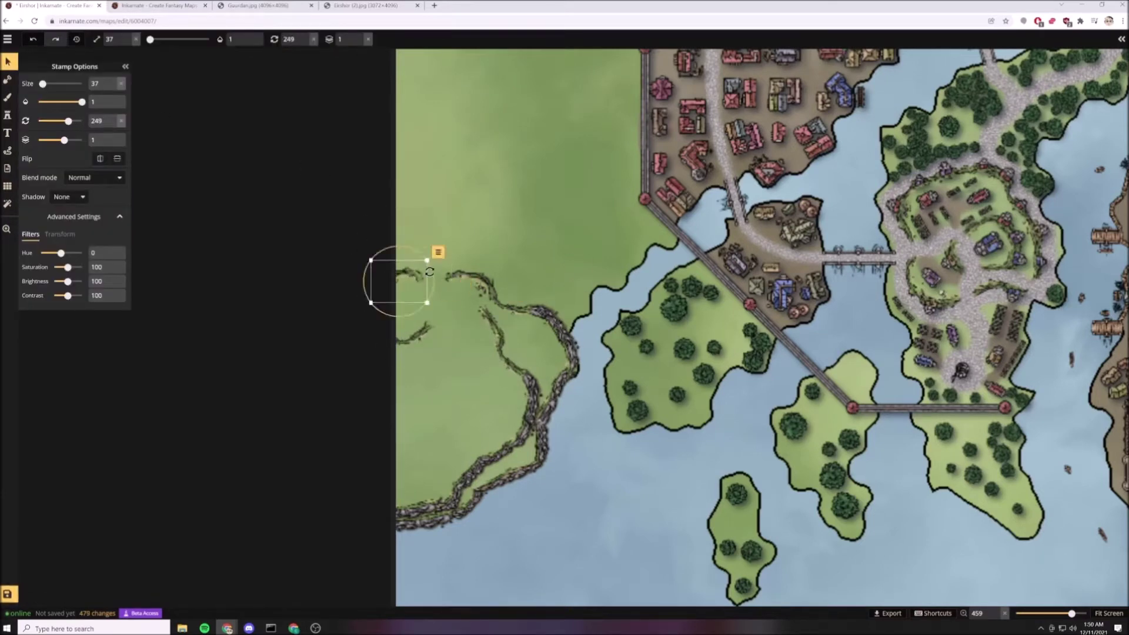
Stamp size 37 Big Rocks with Layer shadow on the upper ledge between the cliff rows and behind the inner row.
click(8, 116)
click(33, 176)
scroll(525, 464, up, 2)
click(563, 326)
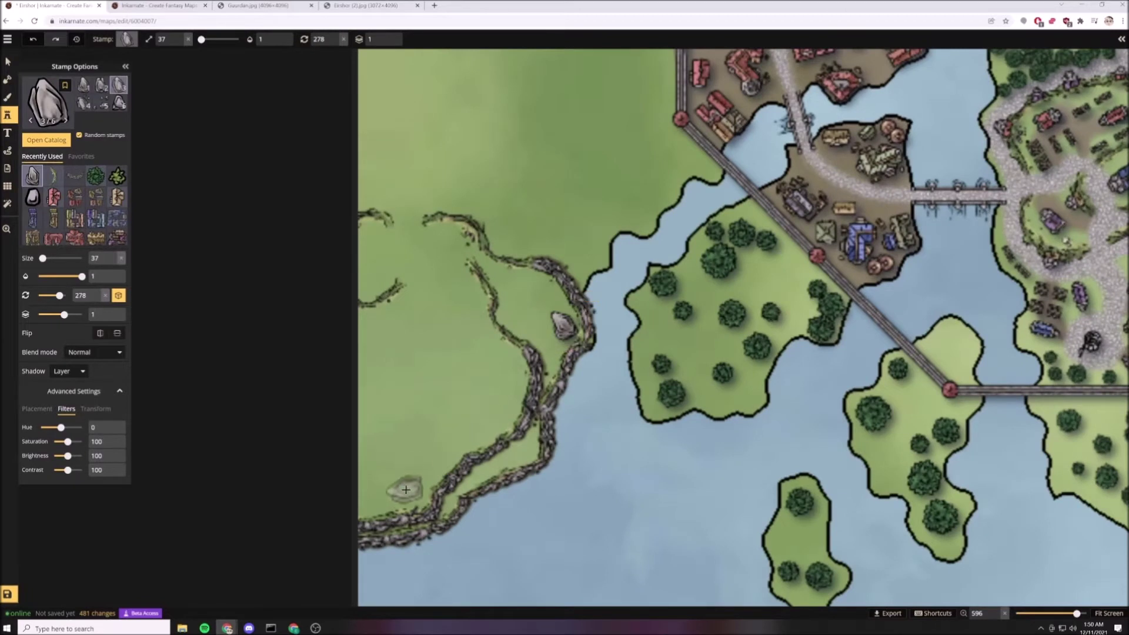
click(405, 489)
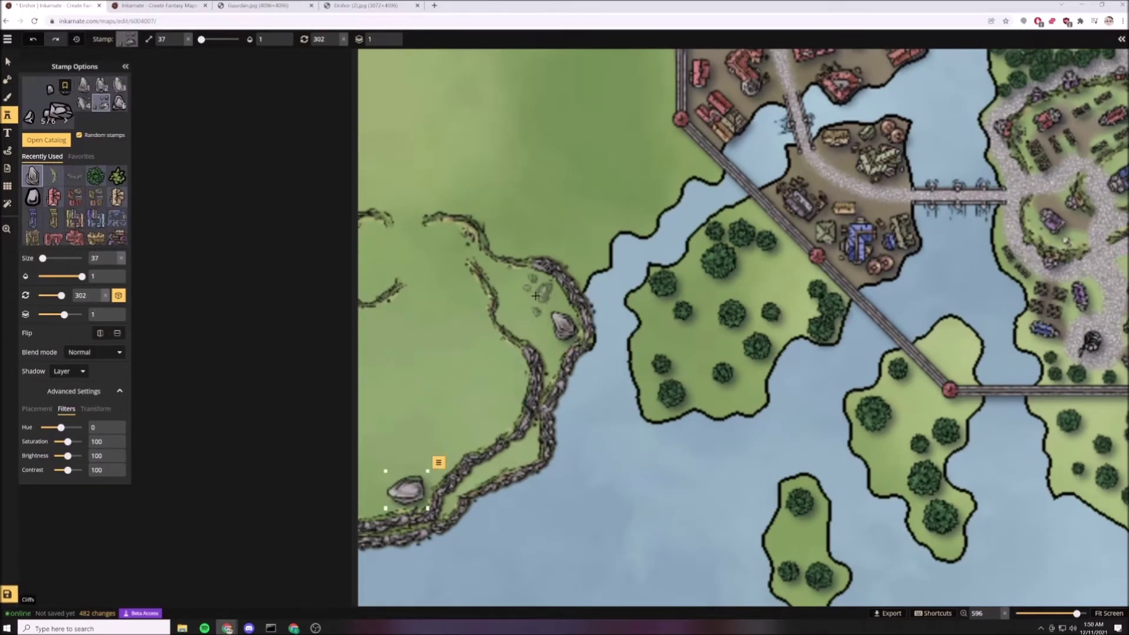
click(535, 296)
click(510, 374)
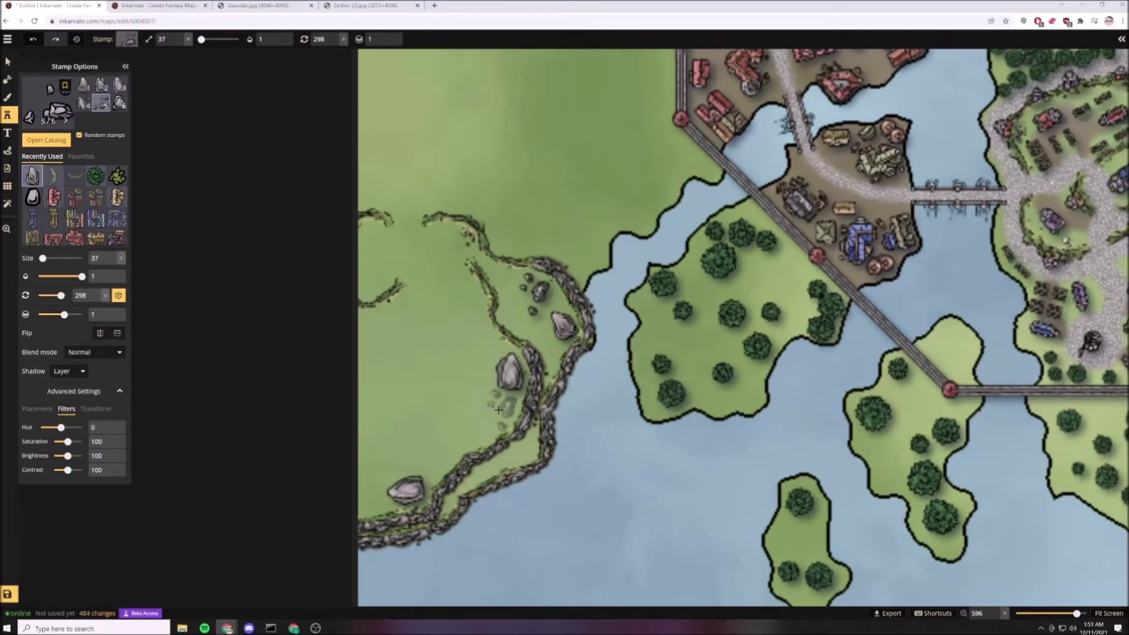
click(499, 410)
click(487, 347)
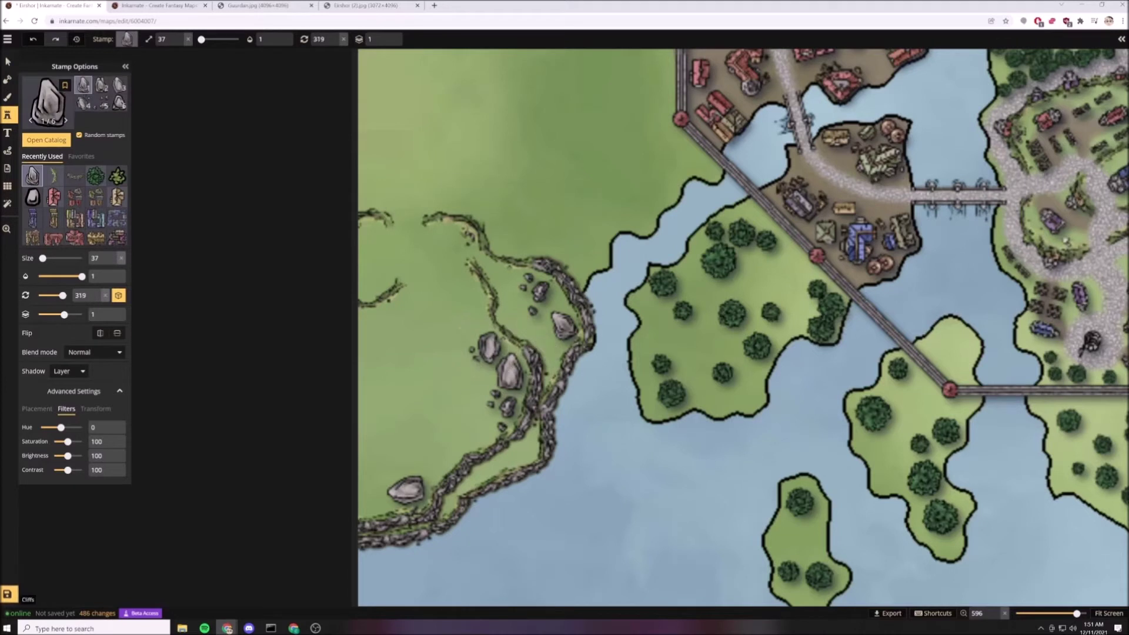
Add more Big Rocks on the cliff ledges, along the lower inner slope and beside the Green Hills ridge ends.
click(527, 453)
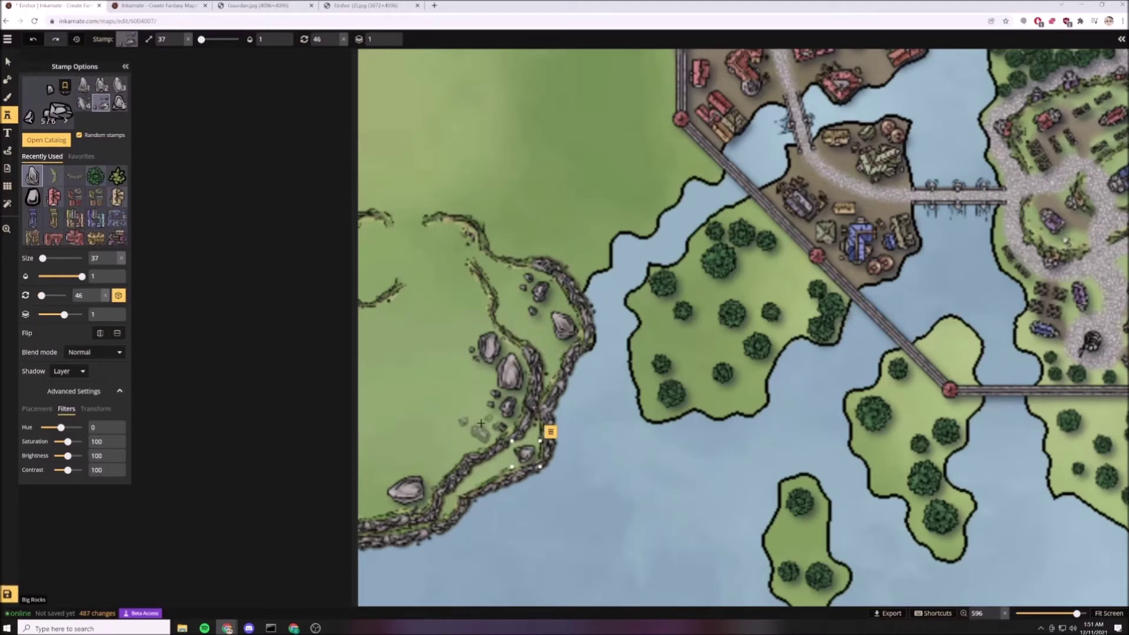
click(481, 424)
click(555, 350)
click(450, 439)
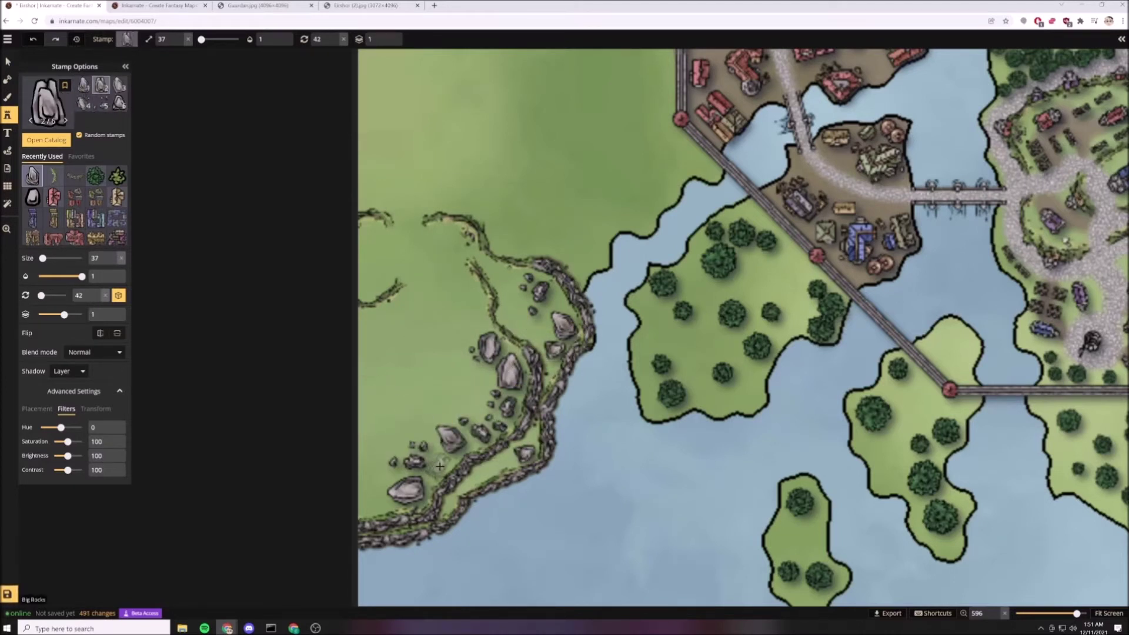
click(439, 465)
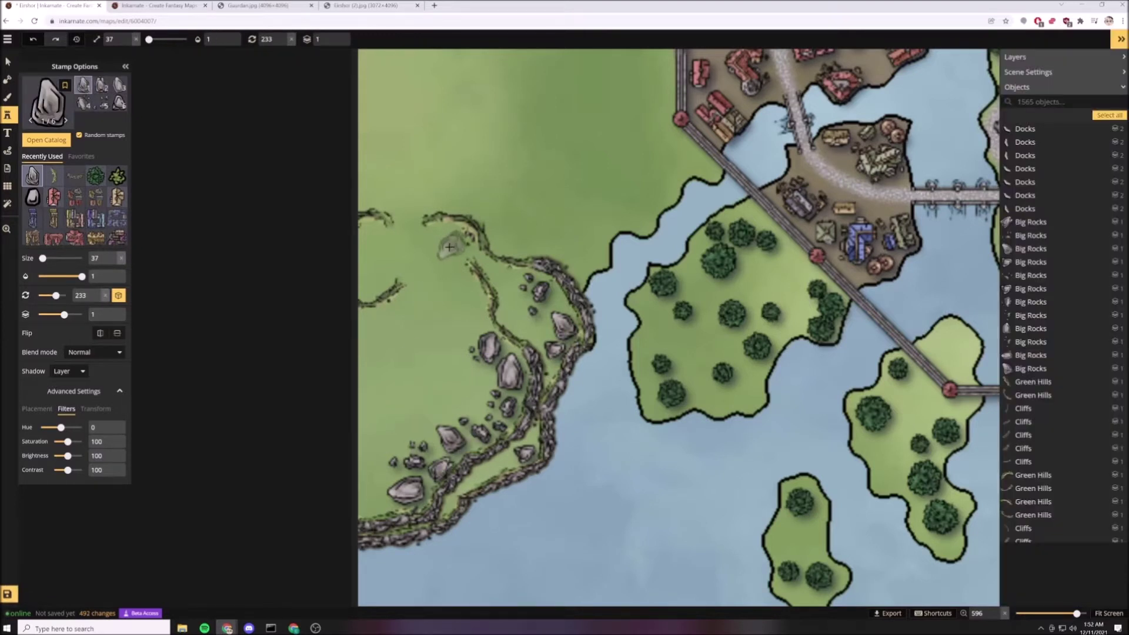
click(450, 247)
click(375, 241)
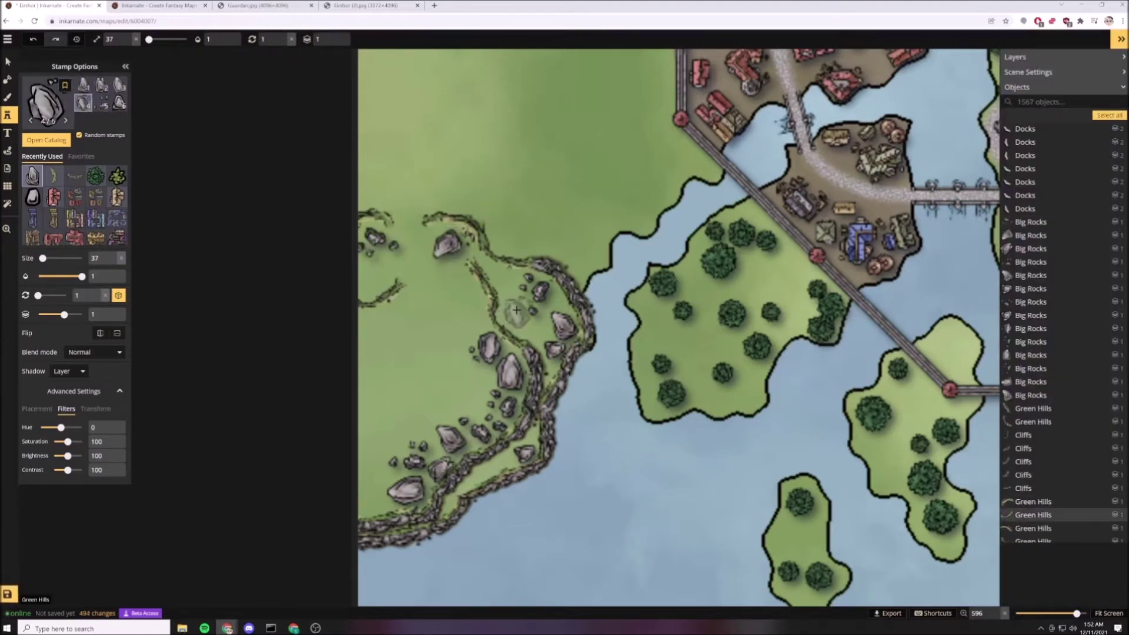
click(517, 310)
Paint dirt on the lower ledge between the cliff rows and save the map.
key(b)
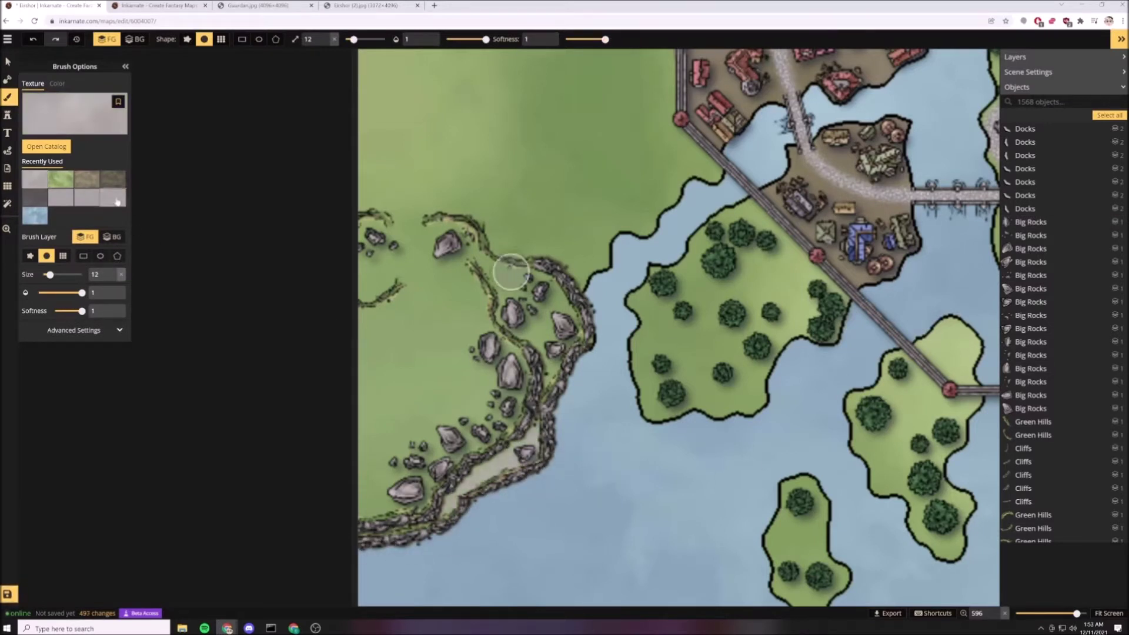
click(113, 179)
key(ctrl+s)
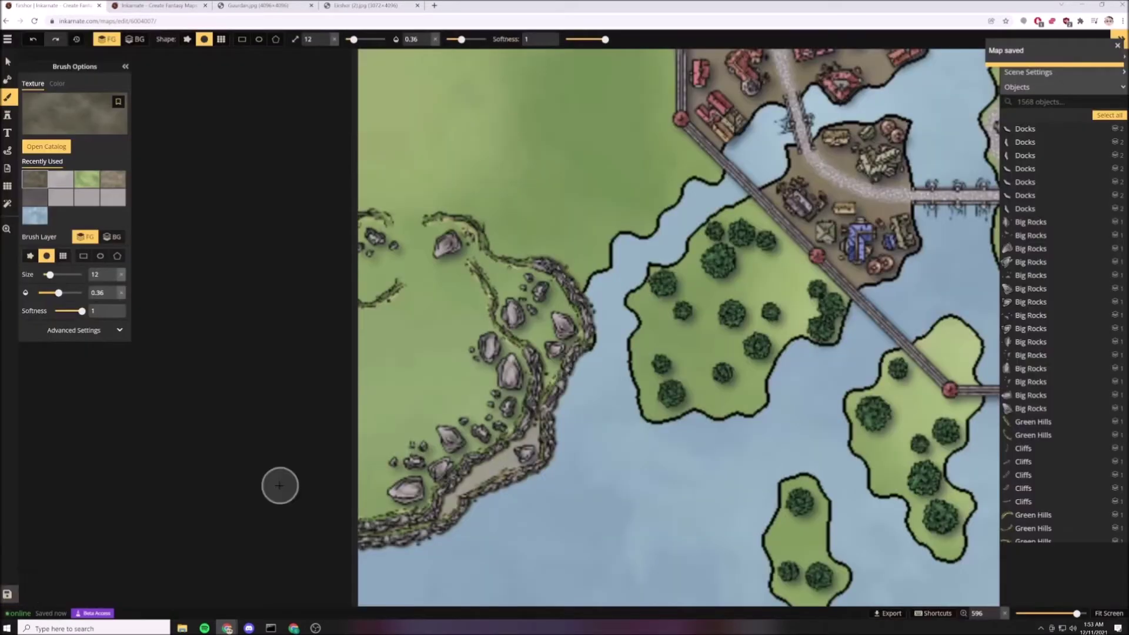
Shade the rocky cliff slopes and patches of the wooded islands with dark dirt at size 12, opacity 0.36 and softness 1.
drag(466, 474, 381, 509)
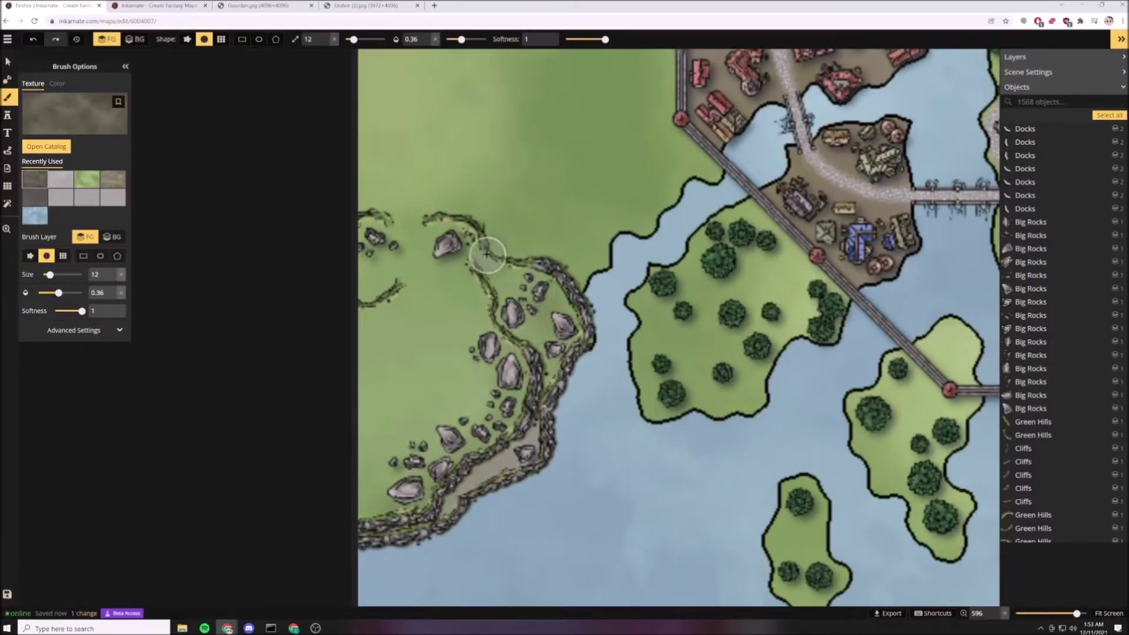
drag(487, 254, 544, 294)
drag(740, 244, 755, 315)
drag(956, 356, 938, 470)
mouse_move(568, 297)
mouse_down()
mouse_move(523, 315)
mouse_move(534, 379)
mouse_up()
Blend faint dark dirt across the grassy plateau behind the cliffs and around the Green Hills at the map edge.
drag(450, 218, 415, 309)
drag(458, 385, 459, 415)
drag(371, 379, 383, 502)
drag(373, 441, 372, 330)
drag(383, 211, 403, 195)
Stamp three Big Rocks among the trees on the large island outside the southwestern wall.
scroll(481, 150, down, 3)
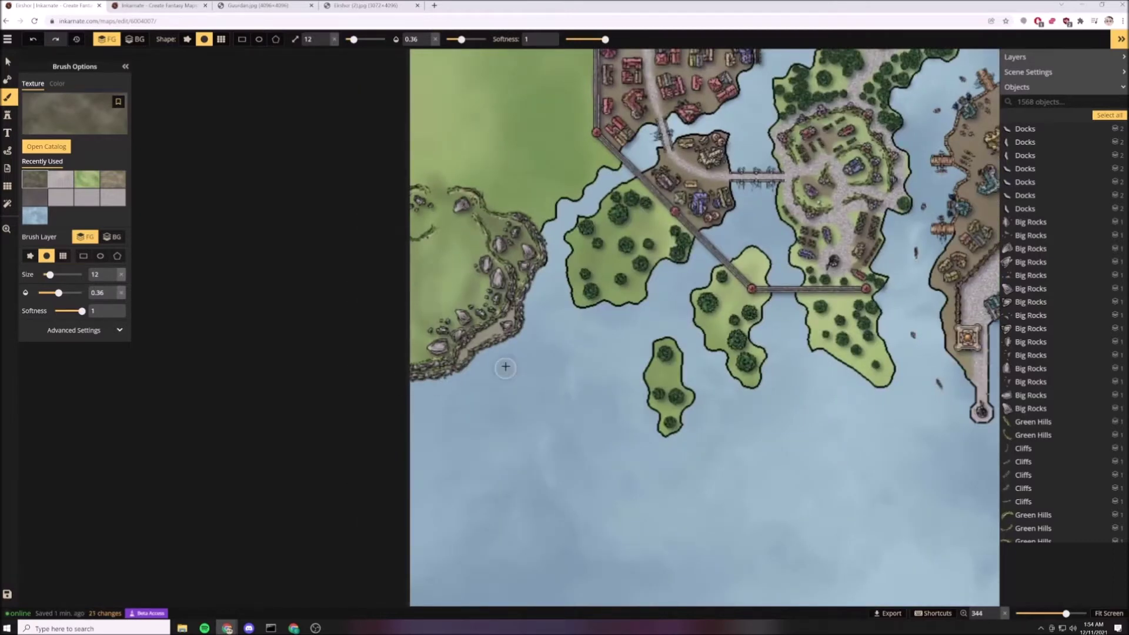
drag(618, 268, 511, 302)
scroll(513, 305, up, 2)
key(s)
click(499, 292)
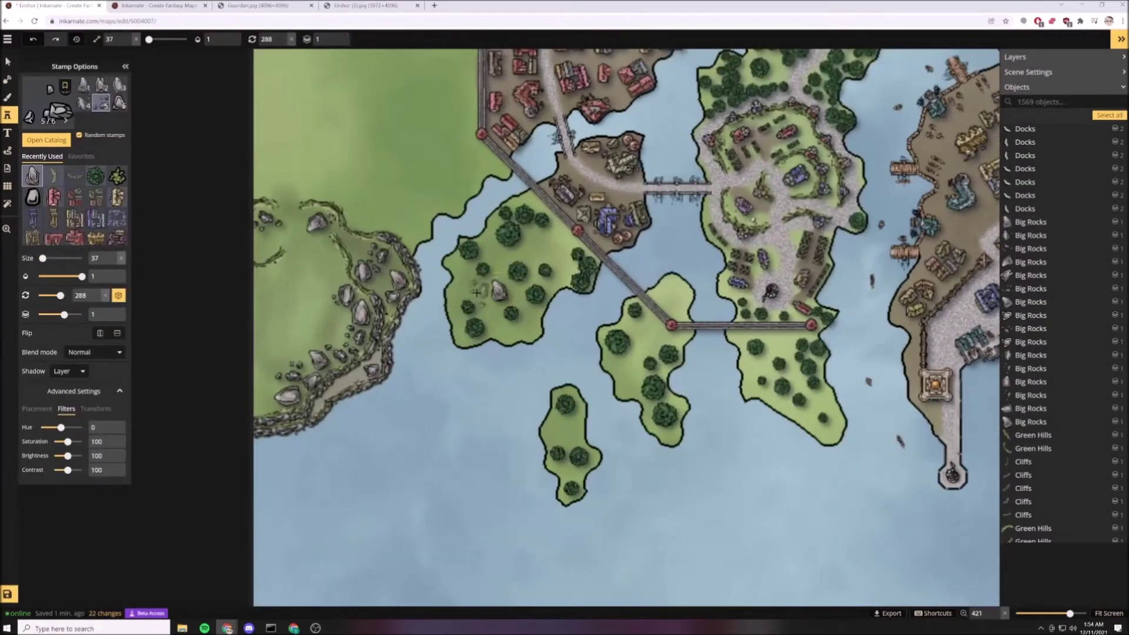
click(477, 292)
click(535, 251)
Scatter size 37 Small Rocks around the trees and big rocks on the large wooded island.
click(32, 197)
click(482, 251)
click(499, 254)
click(501, 268)
click(561, 261)
click(527, 241)
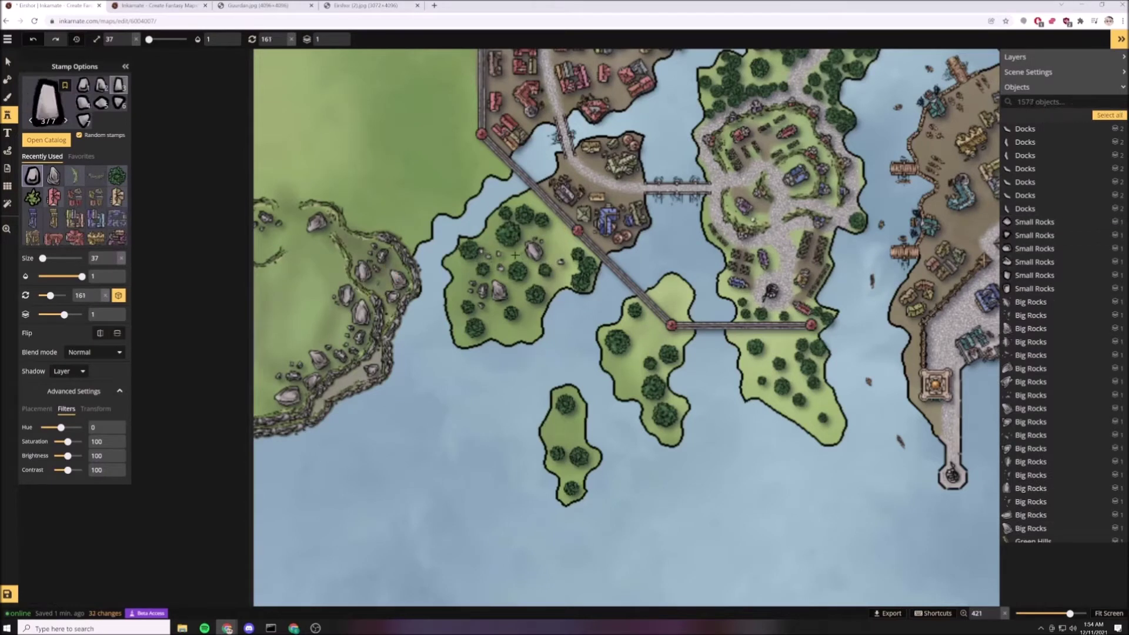
click(576, 255)
click(500, 230)
click(490, 284)
Scatter Small Rocks between the big rocks on the upper ledge of the southwestern cliffs.
click(394, 281)
click(384, 277)
click(373, 246)
click(355, 258)
click(395, 257)
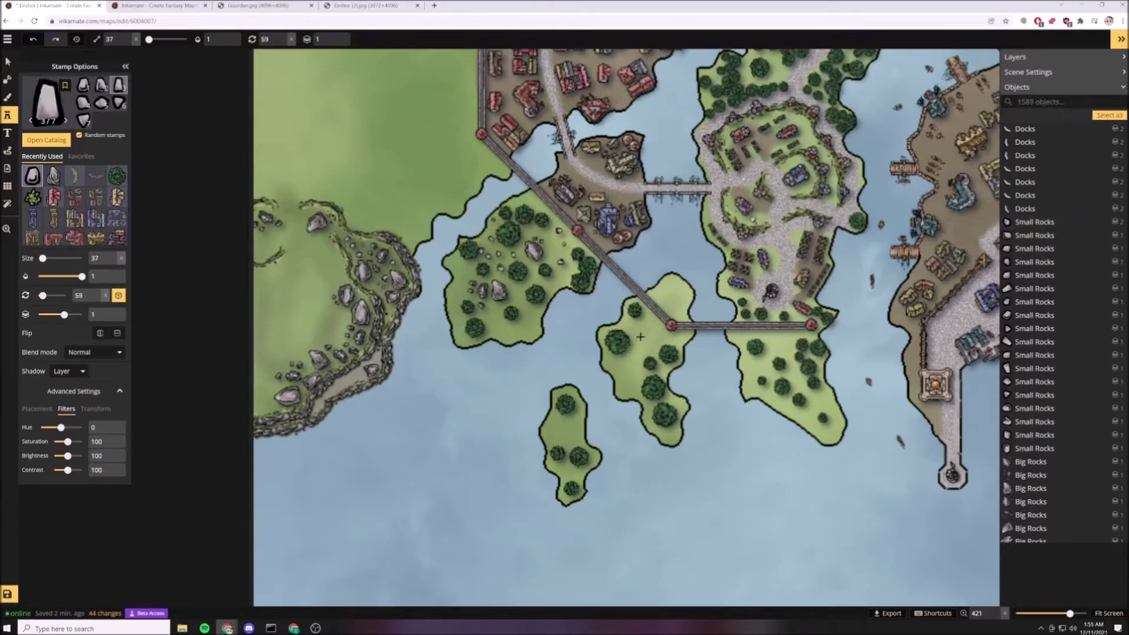
Scatter size 37 Small Rocks between the trees on the three small wooded islands outside the southern wall.
click(641, 334)
click(633, 359)
click(612, 364)
click(628, 389)
click(578, 440)
click(554, 432)
click(813, 418)
click(750, 385)
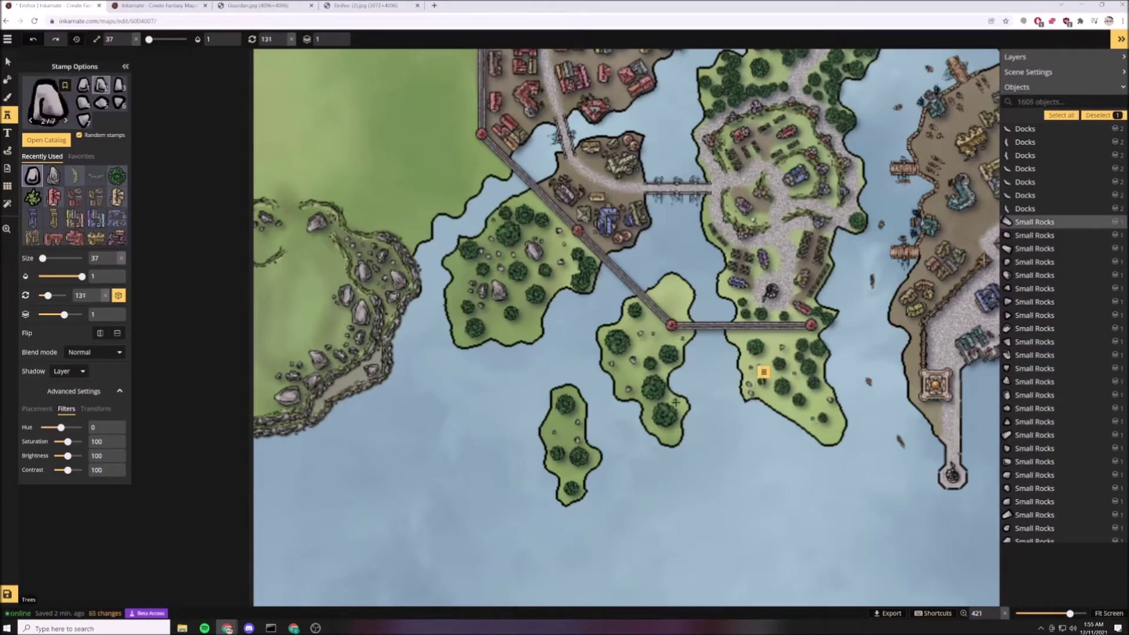
click(677, 403)
click(648, 424)
click(672, 439)
Stamp a Big Rock among the trees on the middle island below the wall's corner tower, with Small Rocks beside it.
click(54, 176)
click(646, 346)
click(54, 175)
click(647, 326)
Scatter more Small Rocks along the western side and southern tip of the middle island, and switch back to Big Rocks.
scroll(648, 328, up, 2)
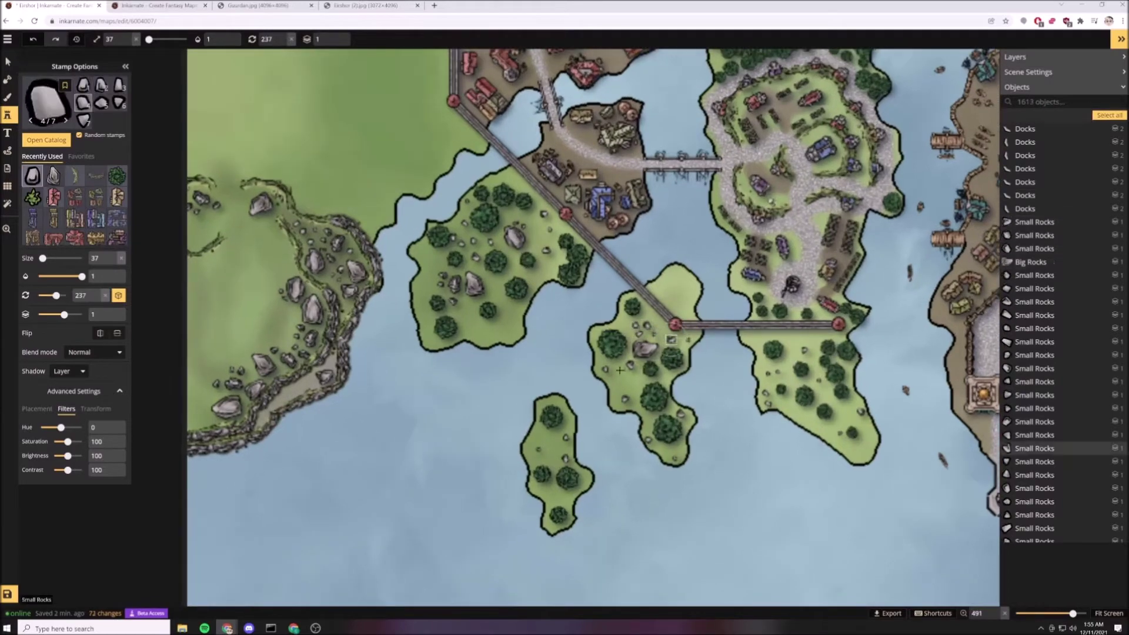
click(616, 368)
click(626, 377)
click(657, 447)
click(668, 451)
click(678, 450)
click(687, 421)
click(672, 407)
click(53, 176)
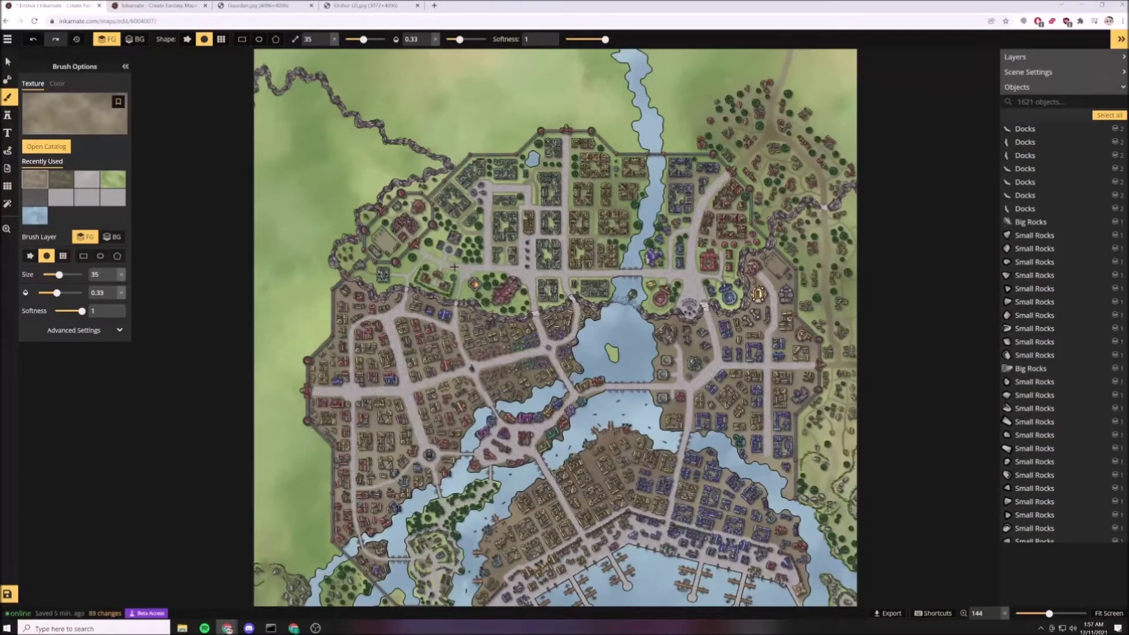
Scatter size 37 Trees with random rotation across the meadow outside the southwestern wall, just north of the coastal cliffs.
drag(616, 235, 652, 283)
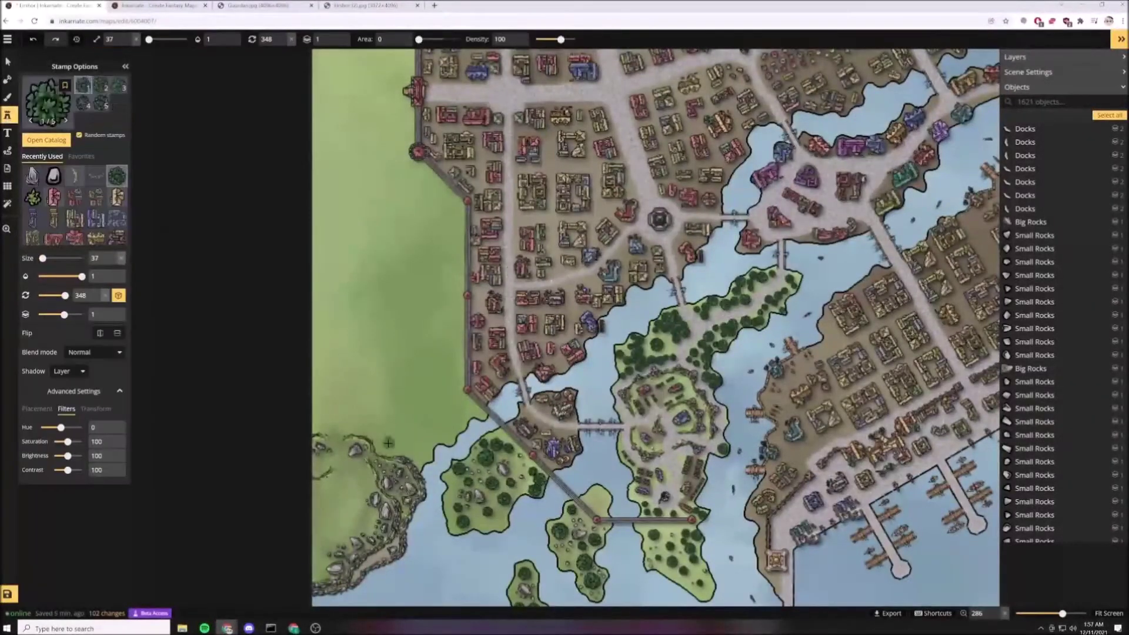
mouse_move(389, 443)
mouse_down()
mouse_move(422, 457)
mouse_move(446, 401)
mouse_move(358, 422)
mouse_move(403, 417)
mouse_move(392, 410)
mouse_move(454, 388)
mouse_move(456, 317)
mouse_move(410, 383)
mouse_move(336, 445)
mouse_move(313, 493)
mouse_move(346, 396)
mouse_move(397, 329)
mouse_move(400, 354)
mouse_up()
scroll(356, 311, down, 5)
Brush size 19 Dirt Dark at 0.33 opacity onto the ground around the new trees outside the southwestern wall.
click(8, 98)
scroll(362, 351, up, 2)
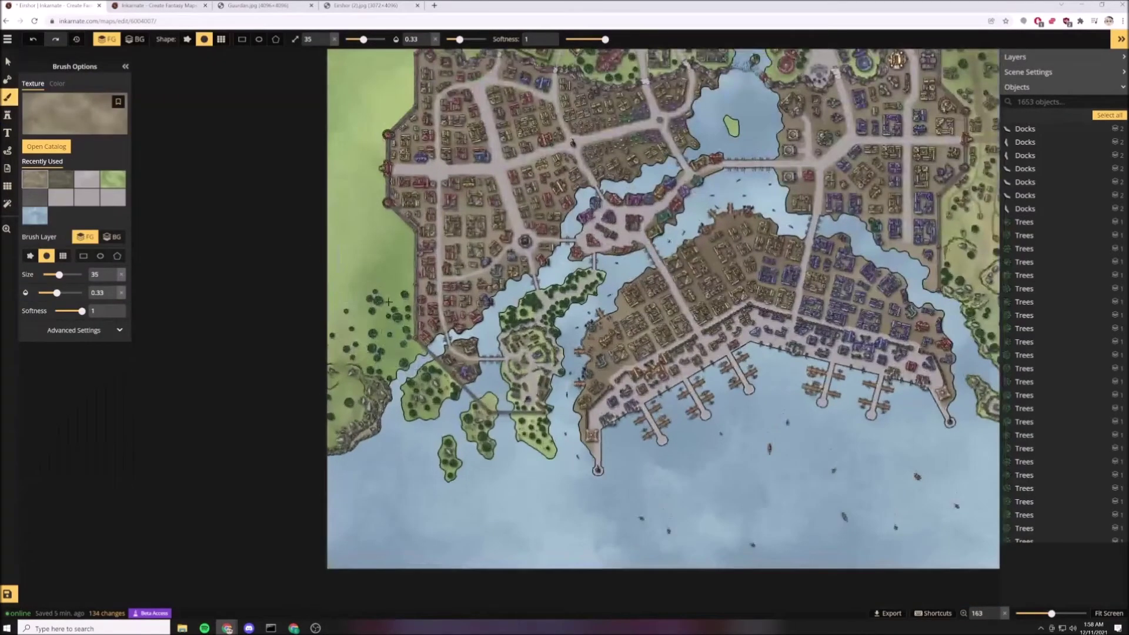
click(61, 179)
click(385, 350)
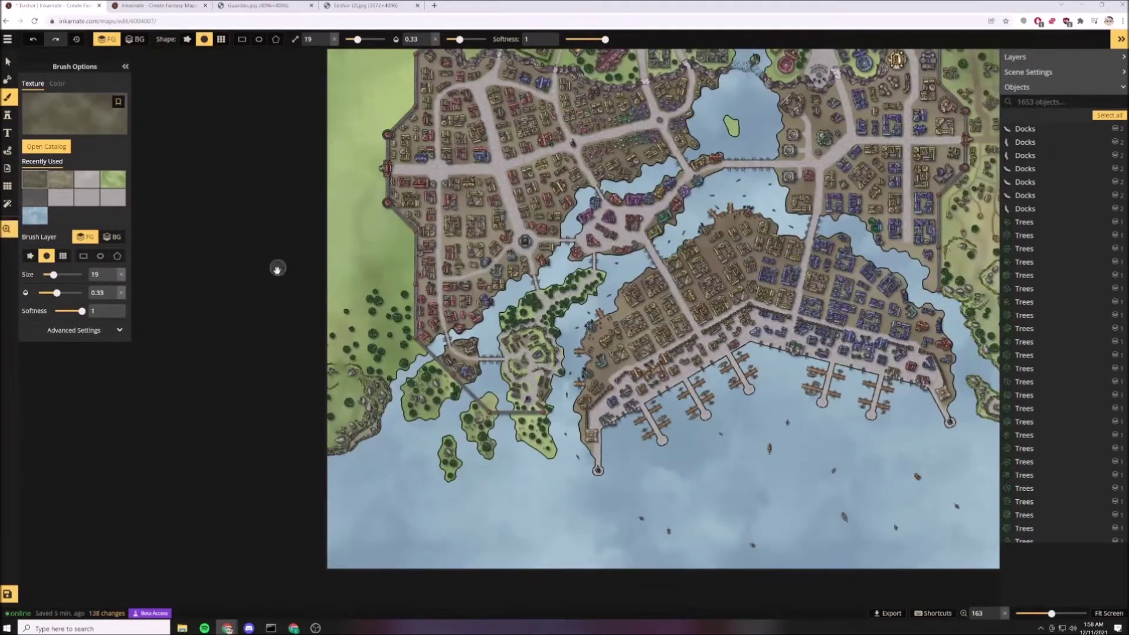
click(46, 147)
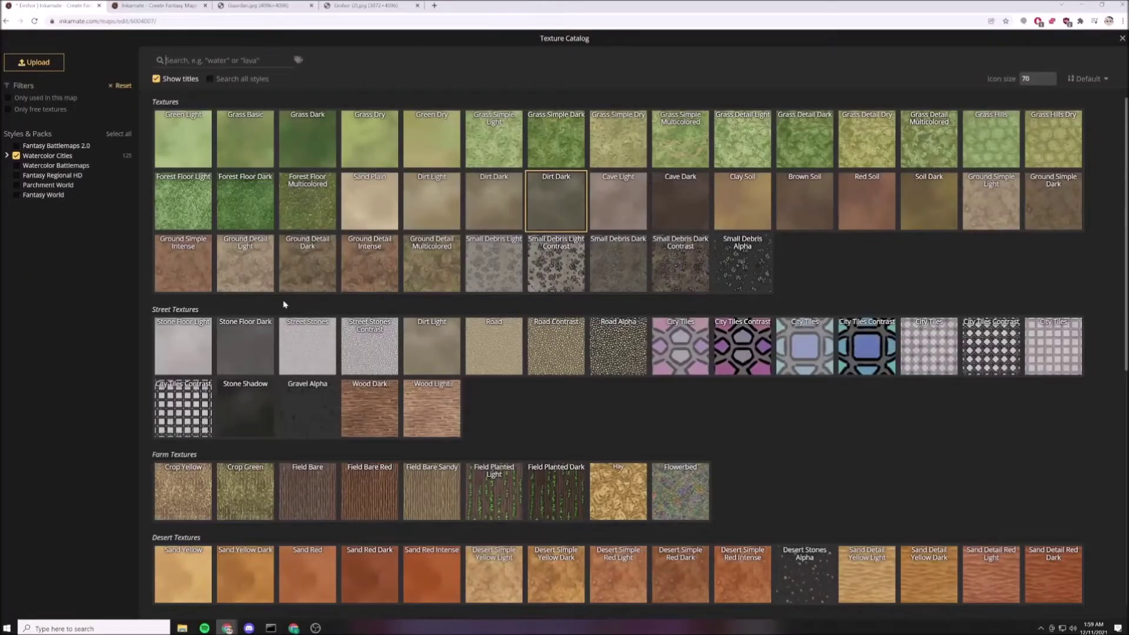
scroll(285, 305, down, 3)
key(Escape)
scroll(335, 302, down, 1)
scroll(335, 302, up, 2)
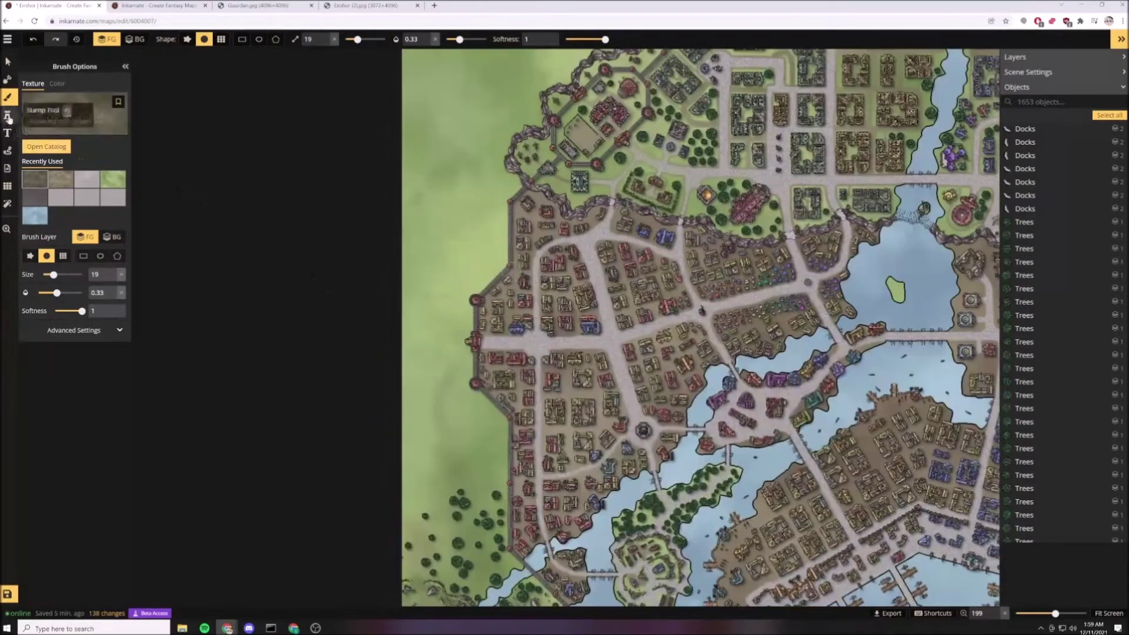
Place the third Farmhouse variant at size 37, rotated 225°, on the grass outside the northern bend of the western wall.
click(9, 116)
click(46, 140)
click(177, 347)
click(118, 86)
scroll(400, 257, up, 3)
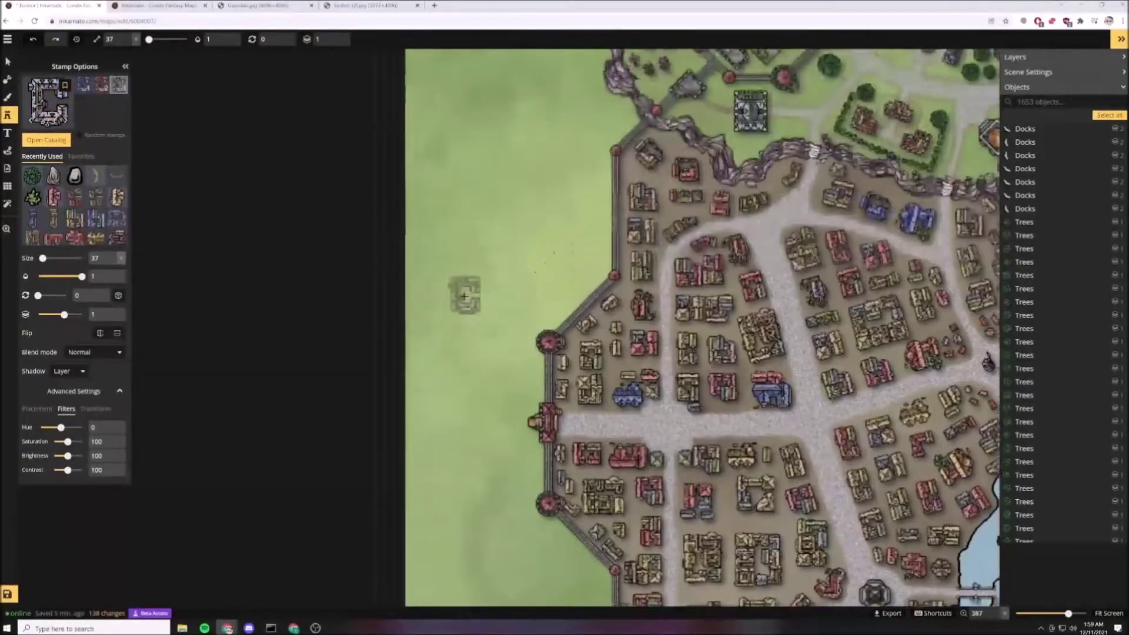
scroll(464, 295, down, 4)
click(499, 271)
scroll(499, 272, up, 2)
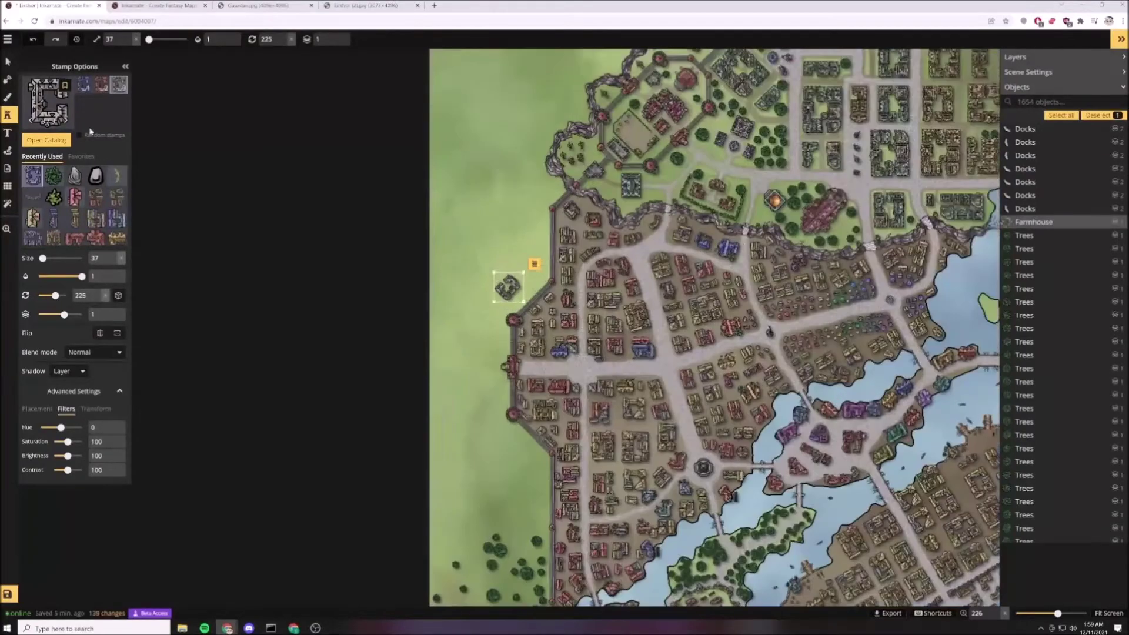
Try to paint a Field Bare patch with a size 19 brush at full opacity beside the farmhouse.
click(8, 98)
click(46, 141)
click(306, 357)
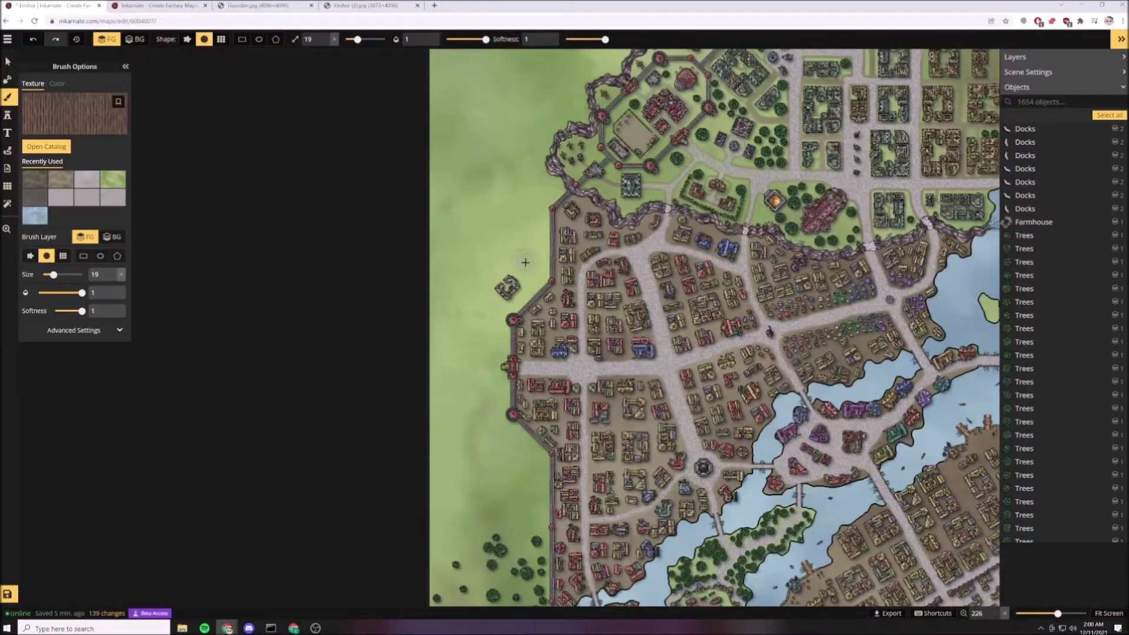
drag(523, 260, 507, 258)
scroll(512, 243, down, 3)
scroll(511, 242, up, 4)
key(ctrl+z)
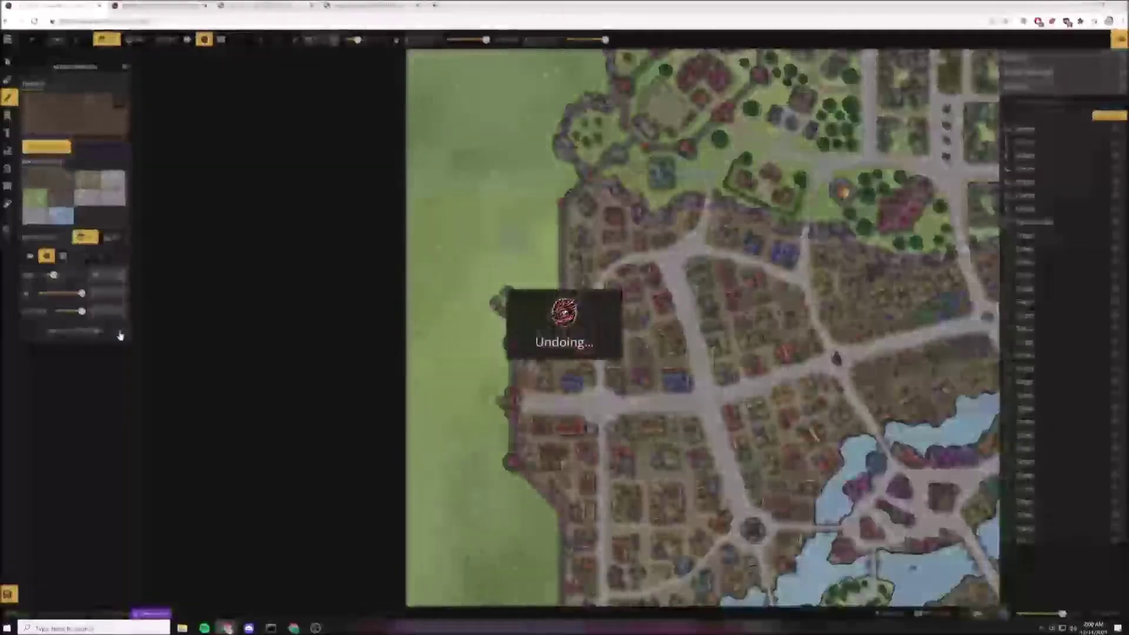
Try to paint a plowed field around the farmhouse's northern side with the texture rotated to 37.
scroll(510, 270, up, 3)
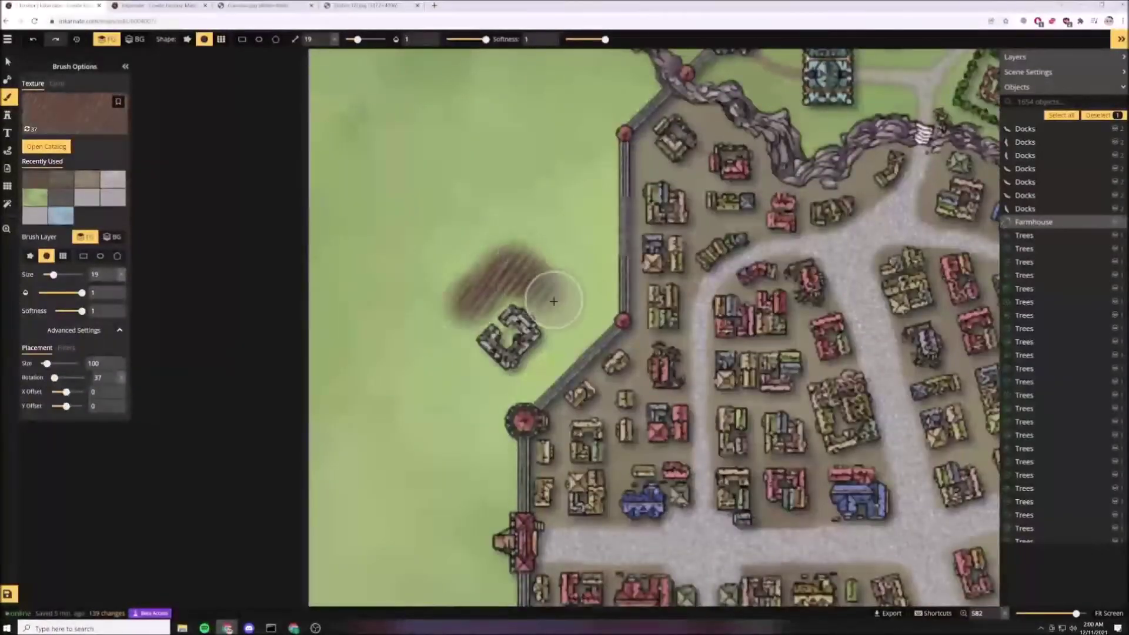
mouse_move(554, 302)
mouse_down()
mouse_move(528, 248)
mouse_move(465, 296)
mouse_up()
scroll(553, 252, down, 3)
Try a Crop Green patch on the grass west of the farmhouse, then undo it and the bare field.
click(46, 146)
click(237, 363)
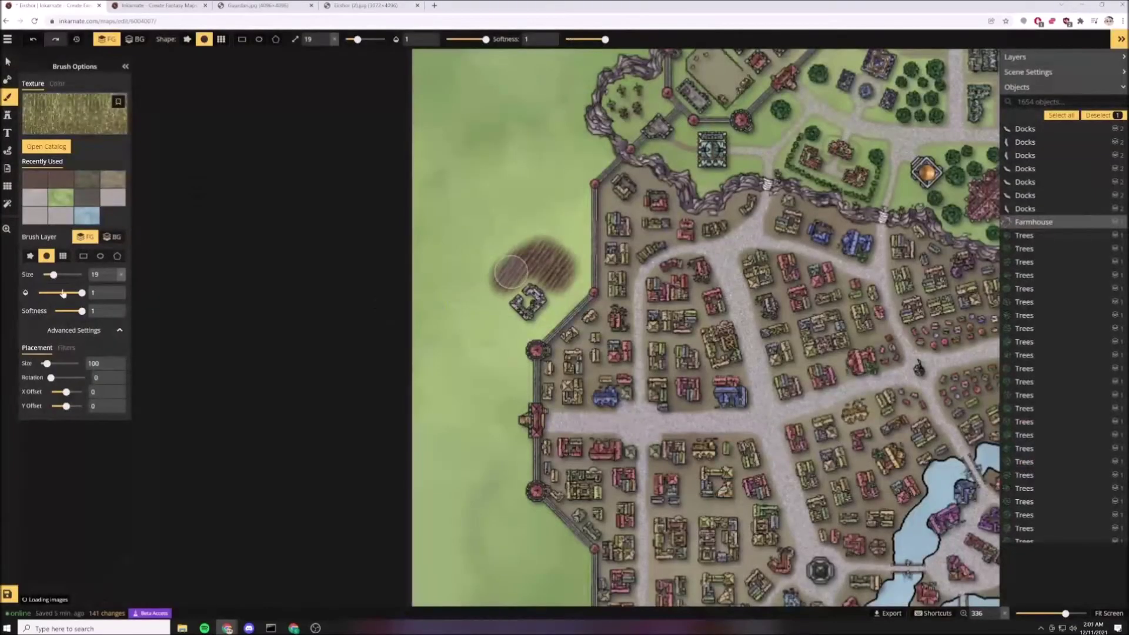
click(431, 258)
key(ctrl+z)
key(ctrl+z)
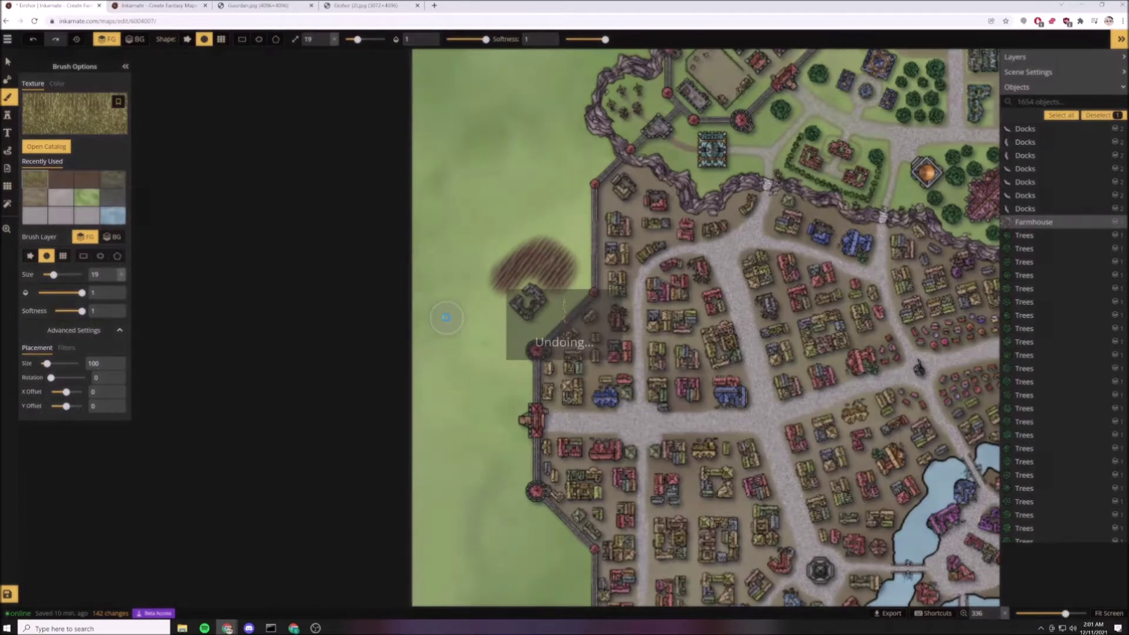
key(ctrl+z)
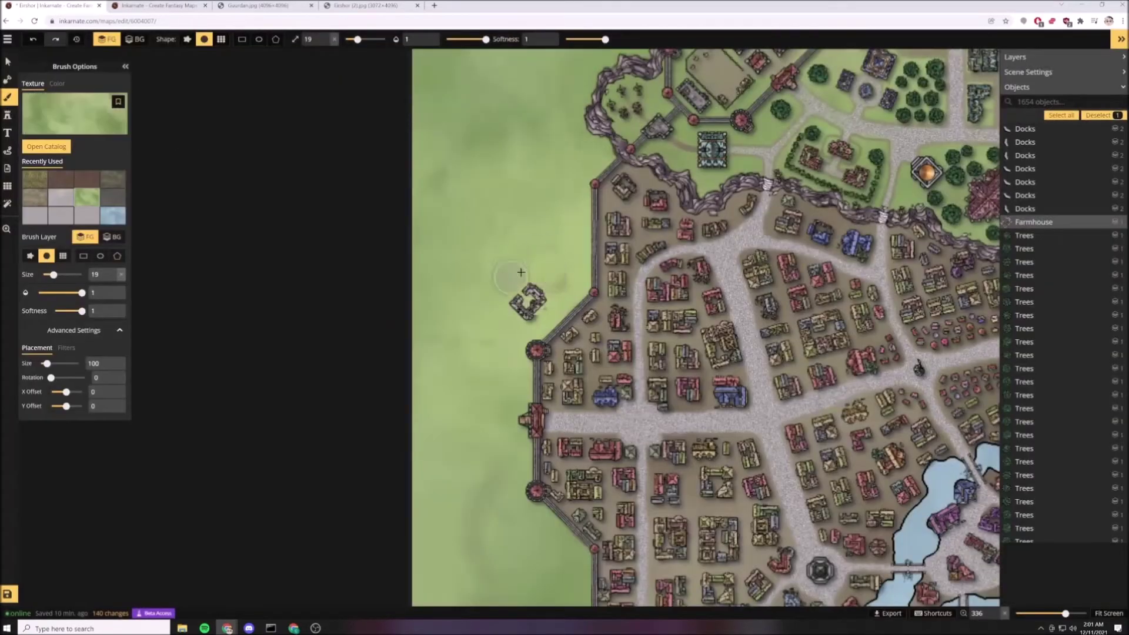
Paint a Field Bare plot north of the farmhouse with texture size 66.35 and rotation 37, squaring its edges with a size 7 brush.
drag(48, 364, 45, 364)
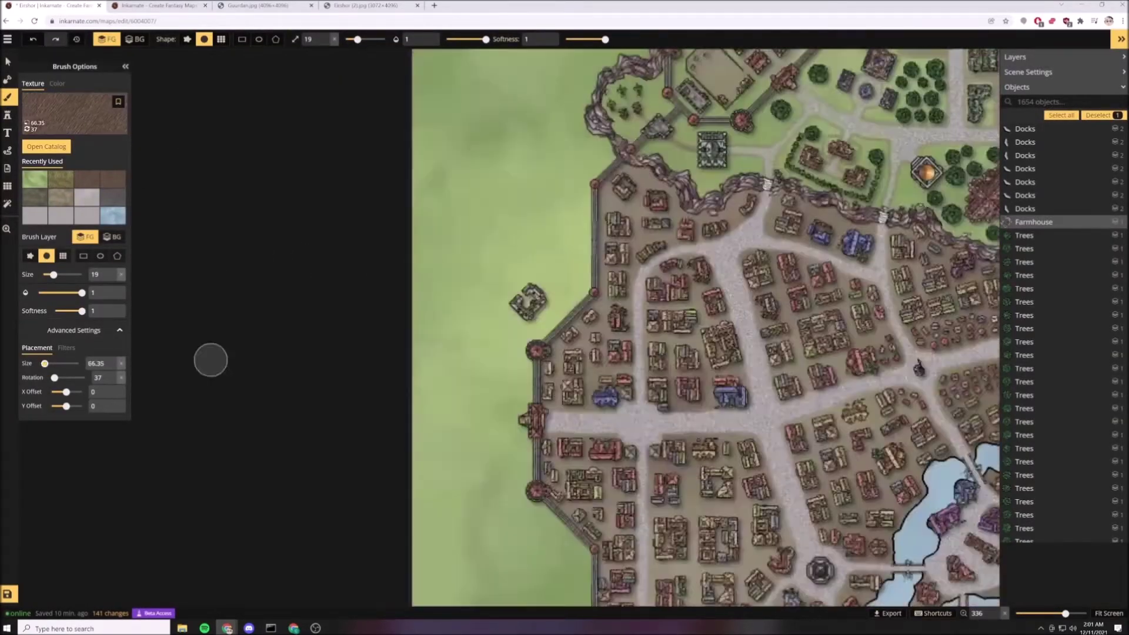
scroll(534, 292, up, 4)
mouse_move(467, 264)
mouse_down()
mouse_move(547, 212)
mouse_move(490, 253)
mouse_up()
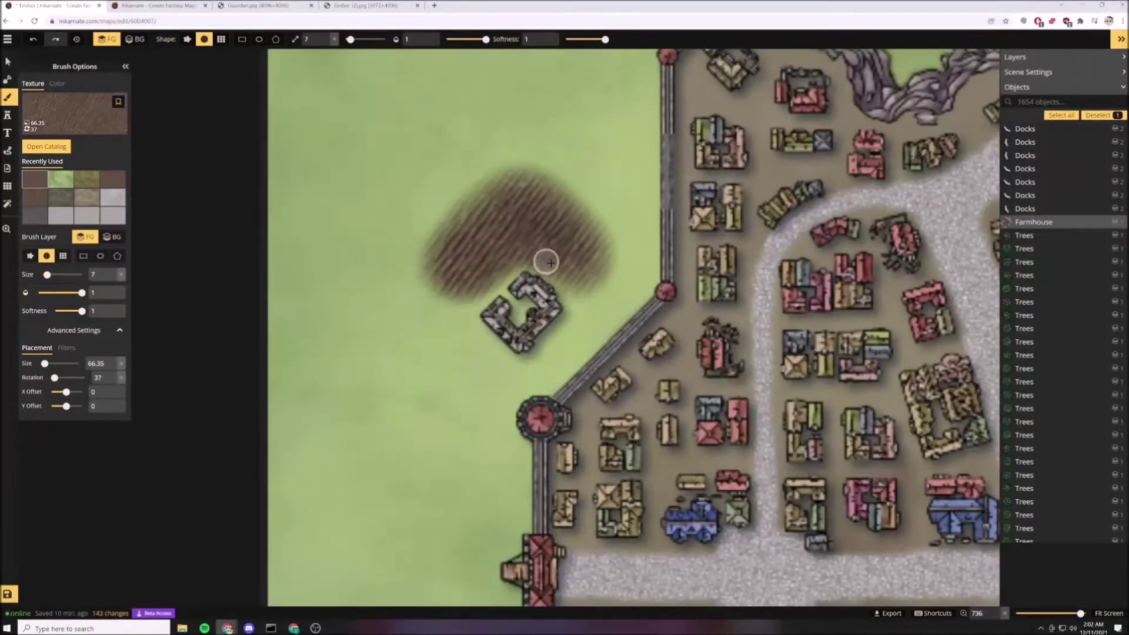
mouse_move(535, 178)
mouse_down()
mouse_move(470, 210)
mouse_move(449, 291)
mouse_up()
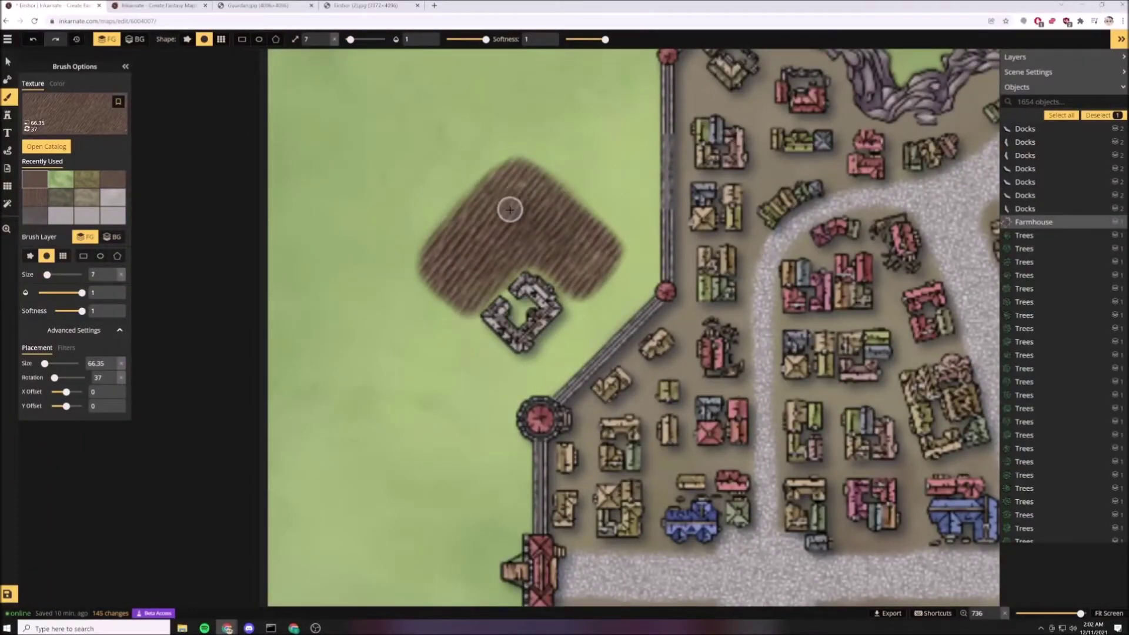
scroll(510, 210, down, 10)
Place a second, angled size 37 Farmhouse outside the wall where it meets the castle cliffs.
scroll(510, 210, up, 5)
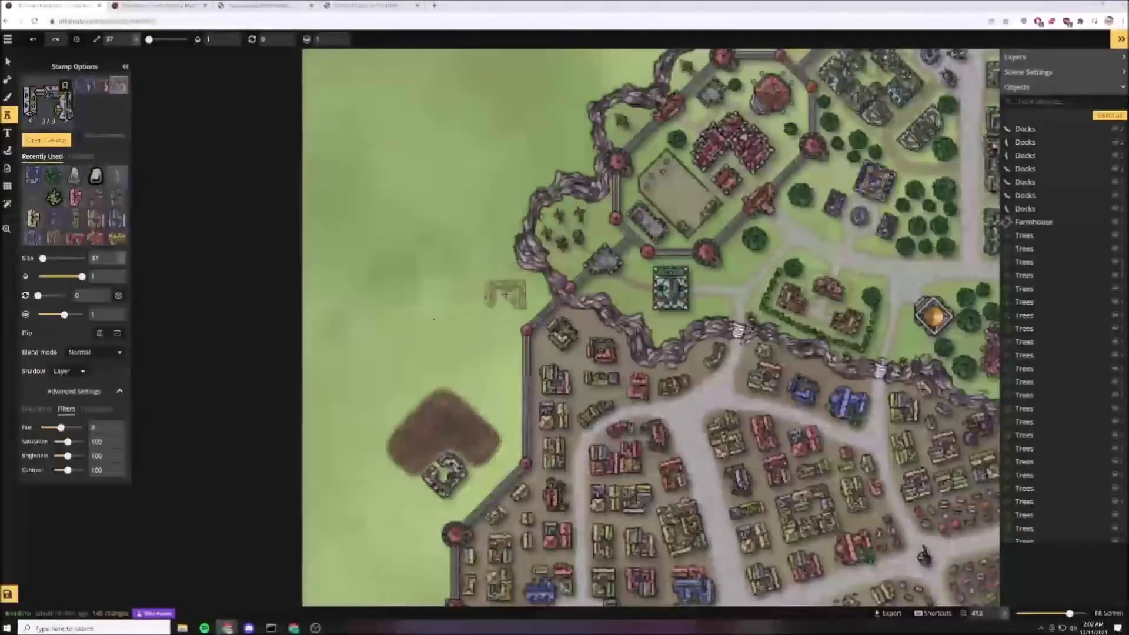
scroll(509, 292, up, 5)
click(517, 297)
Paint a Crop Green field between the second farmhouse and the bare plot, with texture size 33 and rotation 37.
key(b)
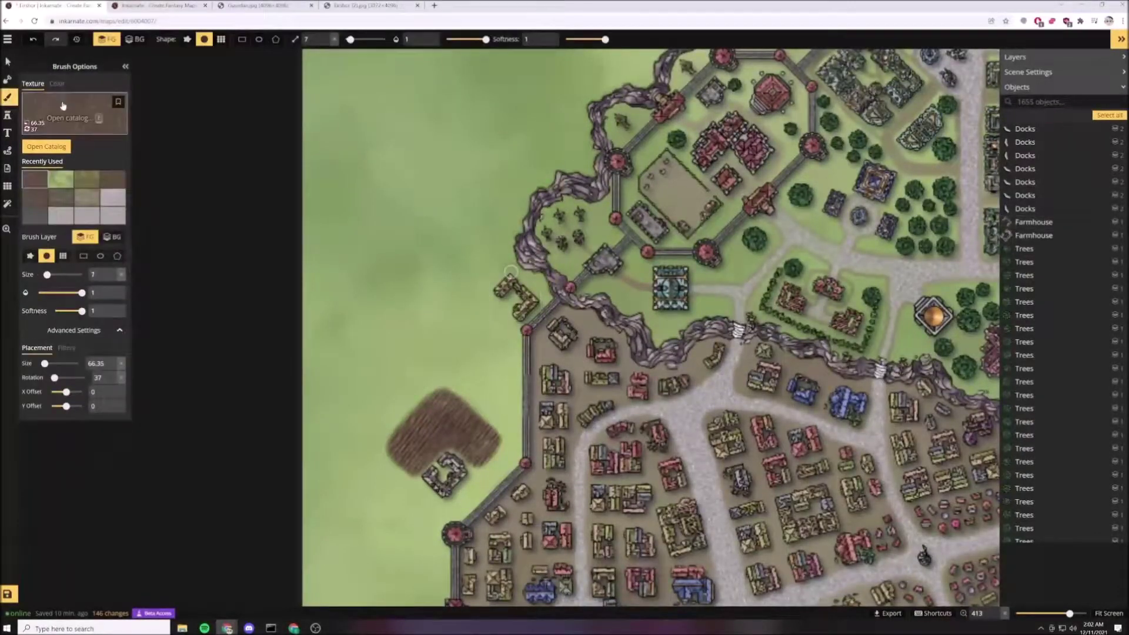
click(63, 106)
click(245, 358)
click(113, 367)
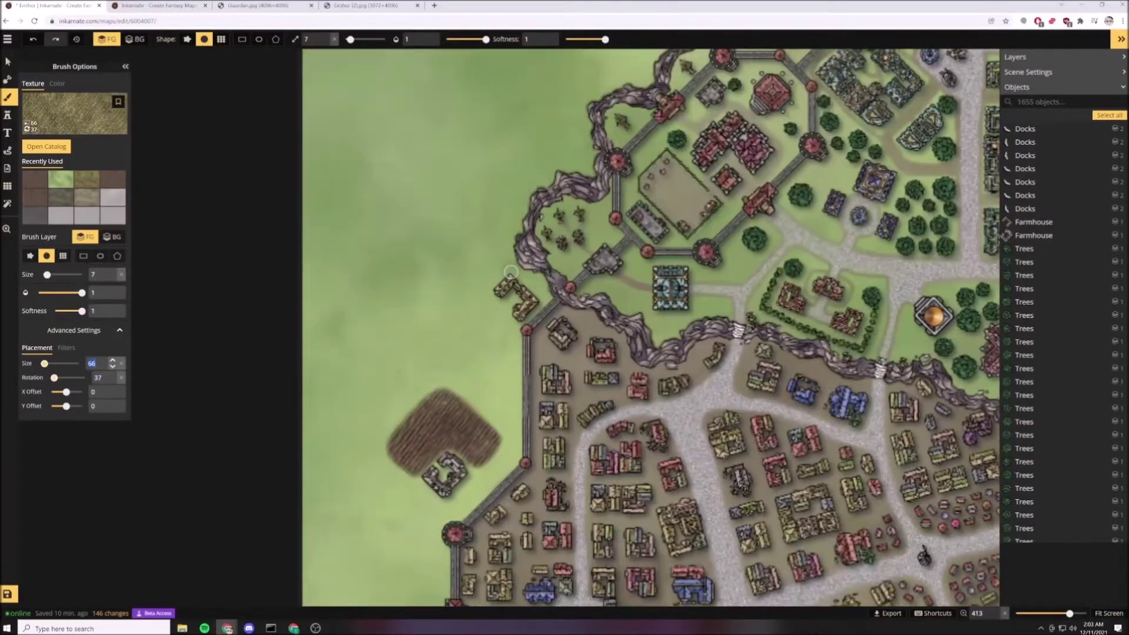
text(33)
scroll(495, 338, up, 3)
mouse_move(474, 278)
mouse_down()
mouse_move(415, 344)
mouse_move(438, 308)
mouse_move(484, 457)
mouse_move(522, 357)
mouse_up()
mouse_move(399, 339)
mouse_down()
mouse_move(428, 347)
mouse_move(489, 306)
mouse_move(419, 370)
mouse_move(445, 390)
mouse_move(437, 350)
mouse_move(431, 392)
mouse_move(510, 459)
mouse_move(476, 346)
mouse_move(421, 340)
mouse_up()
scroll(478, 294, up, 4)
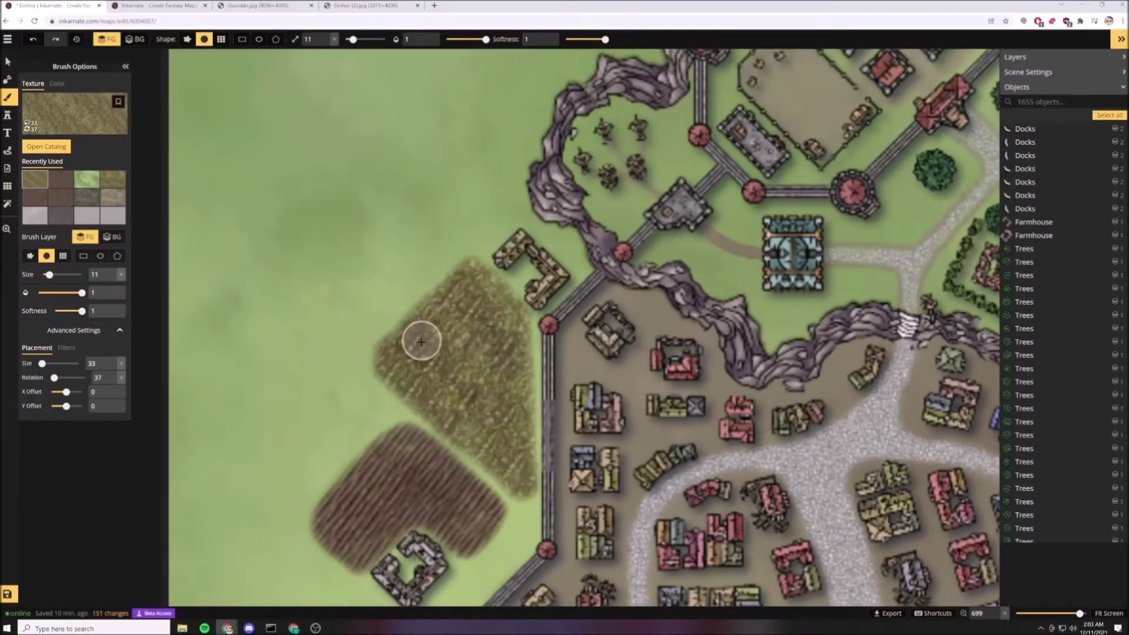
Extend the northern corner of the plowed plot toward the crop field with the Field Bare texture.
scroll(419, 342, down, 10)
scroll(454, 377, up, 4)
scroll(454, 378, down, 4)
scroll(454, 378, up, 3)
click(61, 179)
mouse_move(410, 407)
mouse_down()
mouse_move(386, 473)
mouse_move(410, 403)
mouse_up()
Paint a Dirt Light road from the western gate to the map edge, with a path curving around the fields to both farmhouses.
click(120, 192)
scroll(346, 435, down, 3)
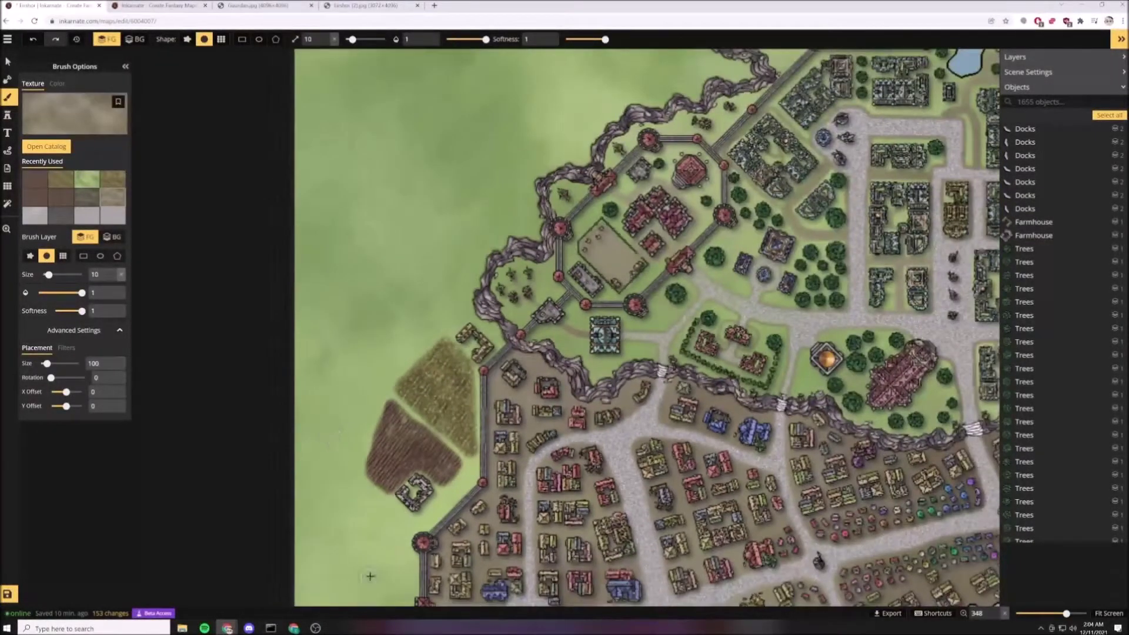
drag(371, 577, 379, 430)
drag(432, 471, 257, 474)
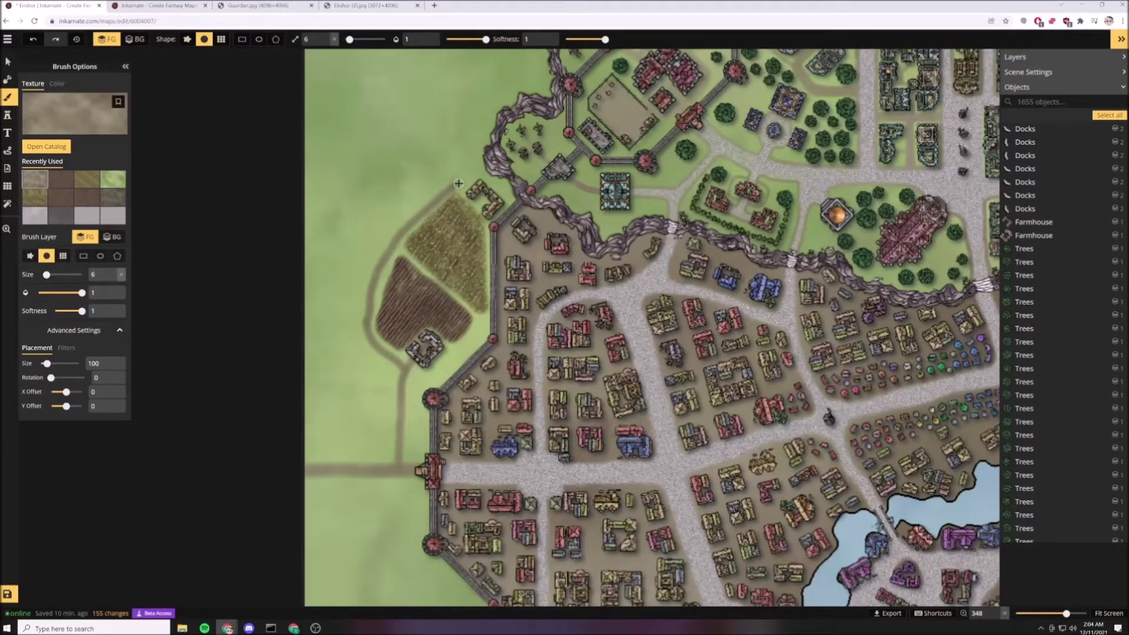
Stamp a row of straight size 37 Fences, rotated 311°, along the strip between the crop field and the plowed plot.
click(7, 114)
click(46, 139)
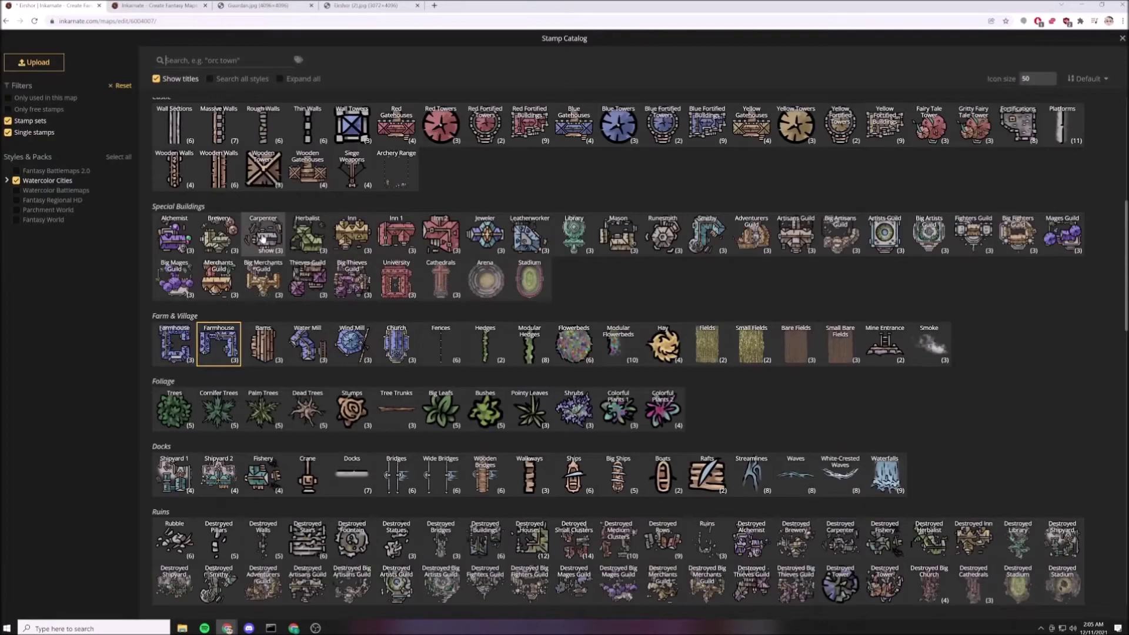
scroll(589, 352, down, 3)
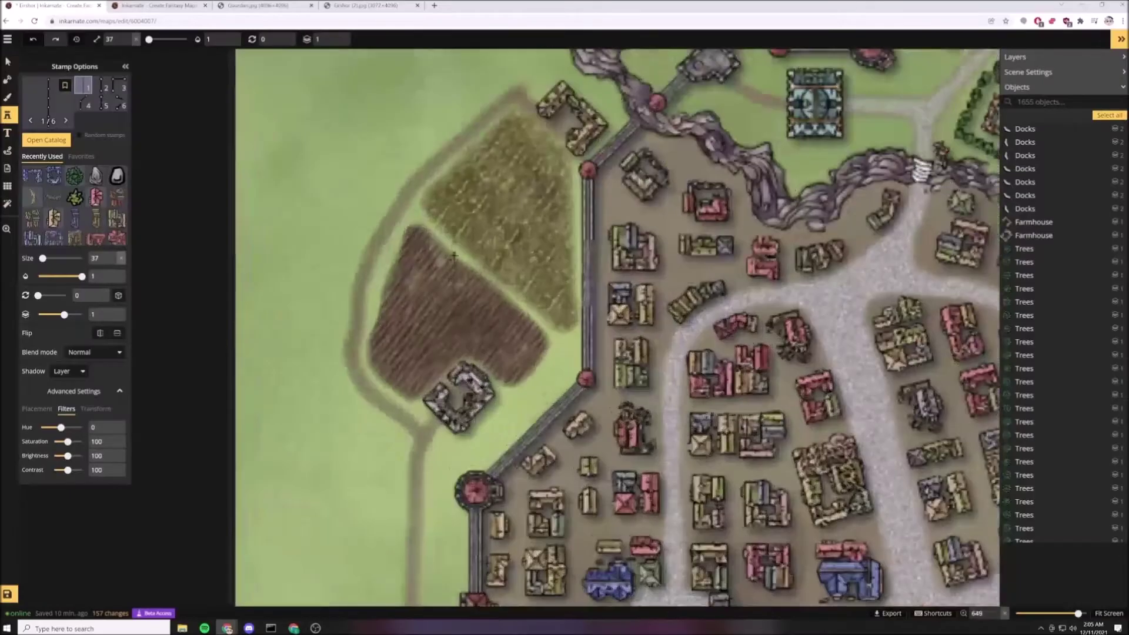
click(440, 239)
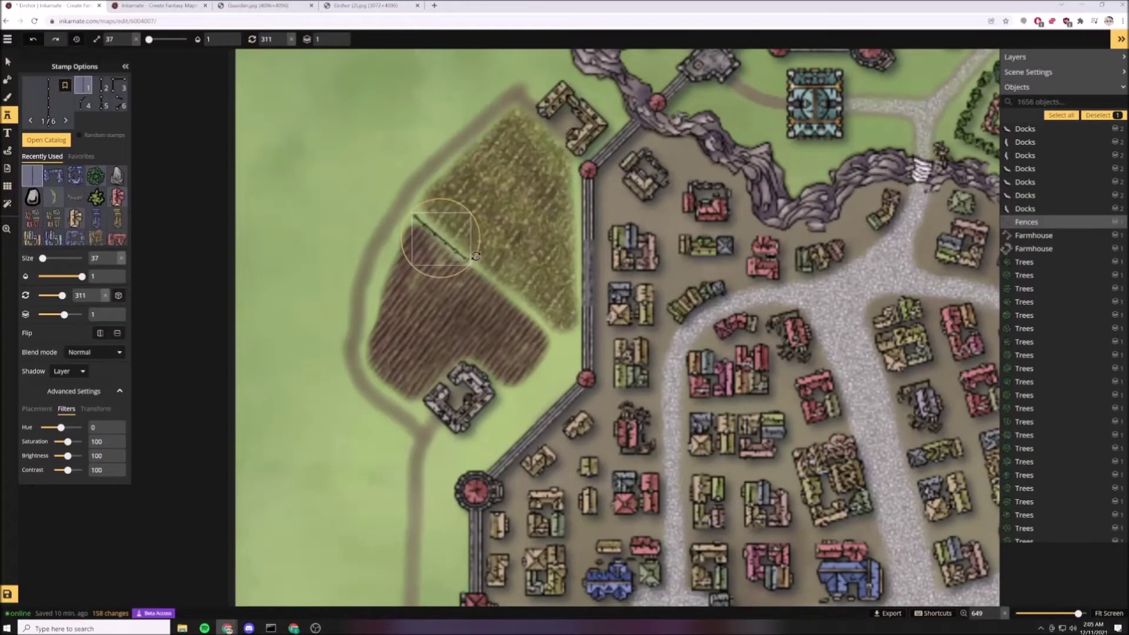
drag(476, 256, 571, 370)
Add a bent corner fence and continue Fences down the plowed plot's western and southwestern edges to the farmhouse.
click(90, 86)
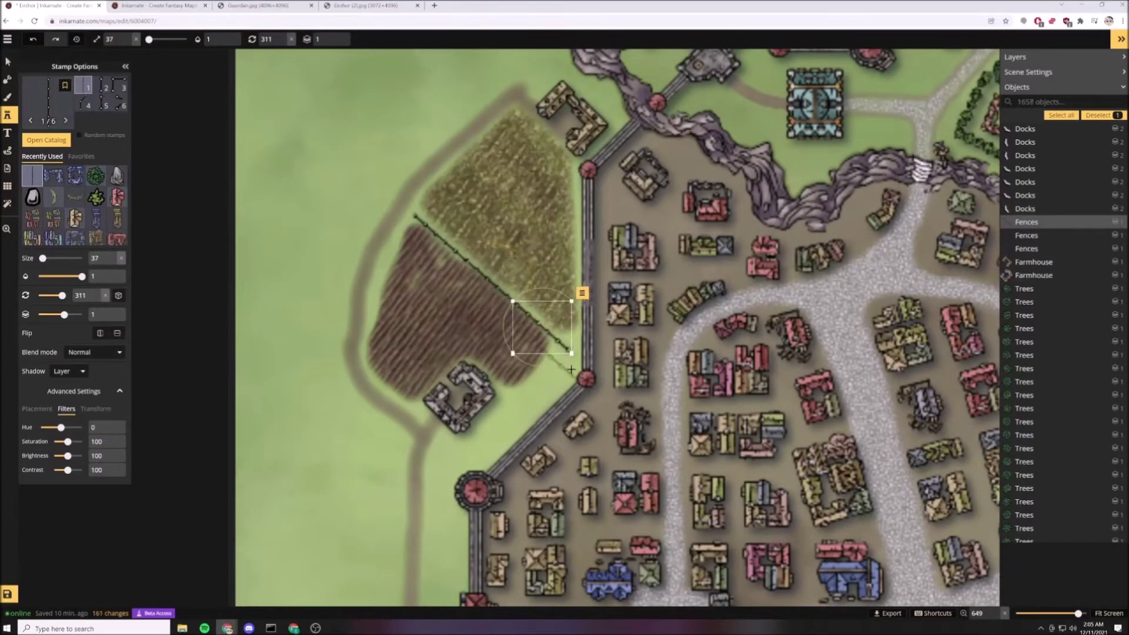
click(403, 226)
click(403, 225)
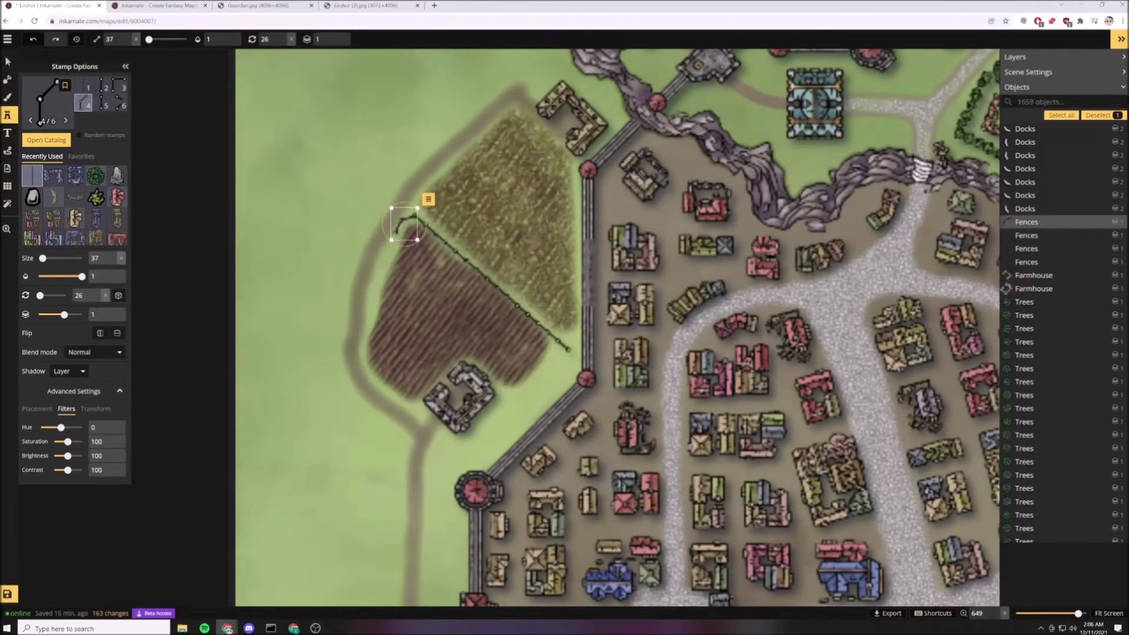
key(1)
click(382, 265)
key(Escape)
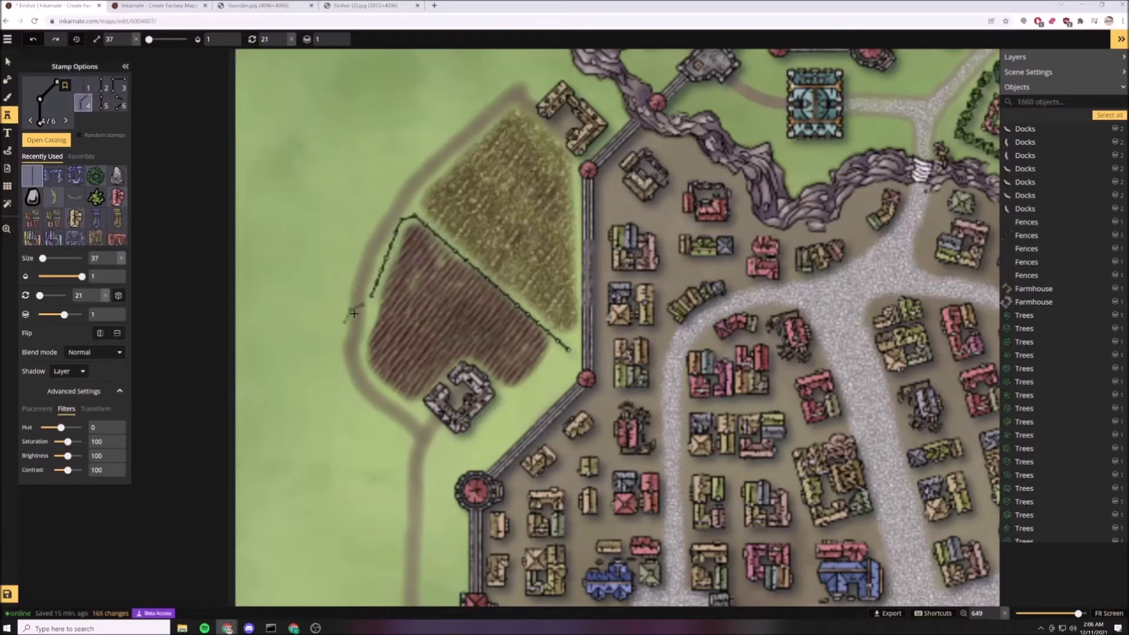
click(389, 387)
key(Escape)
Line the crop field's northwestern edge with Fences and add a short fence piece at the corner beside the plowed plot.
scroll(402, 156, up, 3)
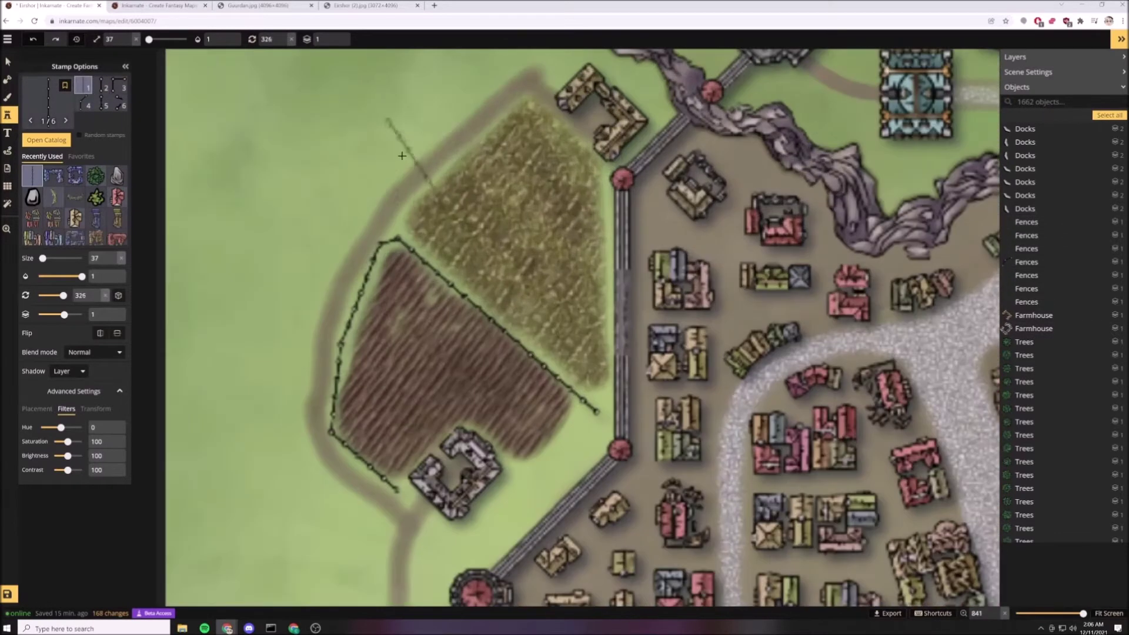
click(433, 184)
key(Escape)
click(493, 121)
click(8, 61)
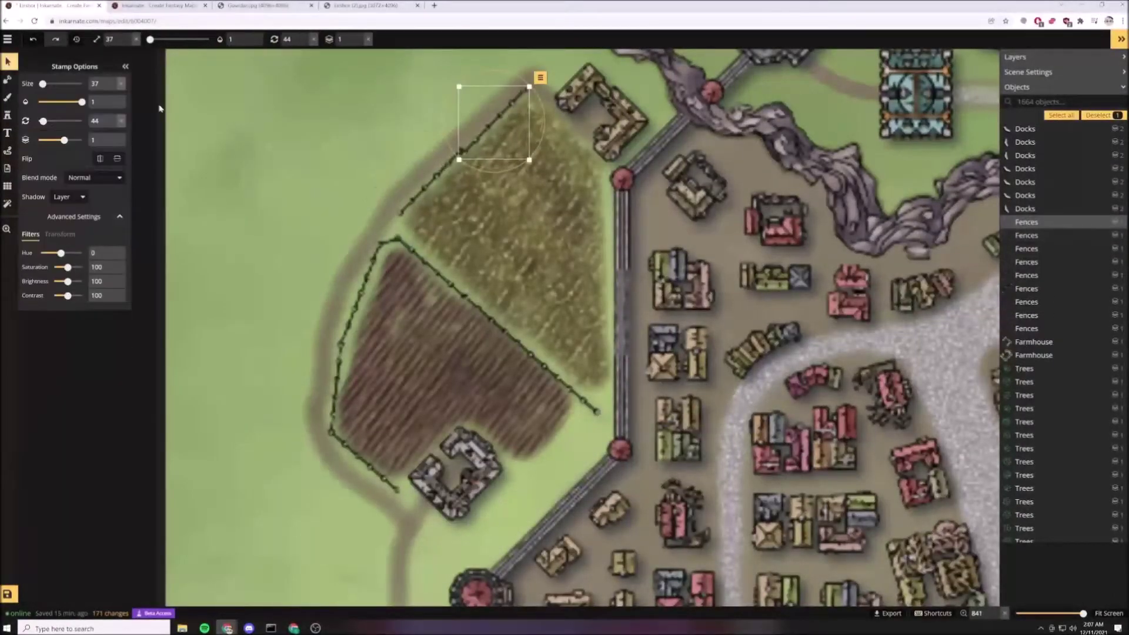
click(434, 183)
click(8, 115)
click(406, 227)
Place a size 37 Farmhouse at the western map edge, southwest of the plowed plot and north of the gate road.
scroll(290, 244, down, 10)
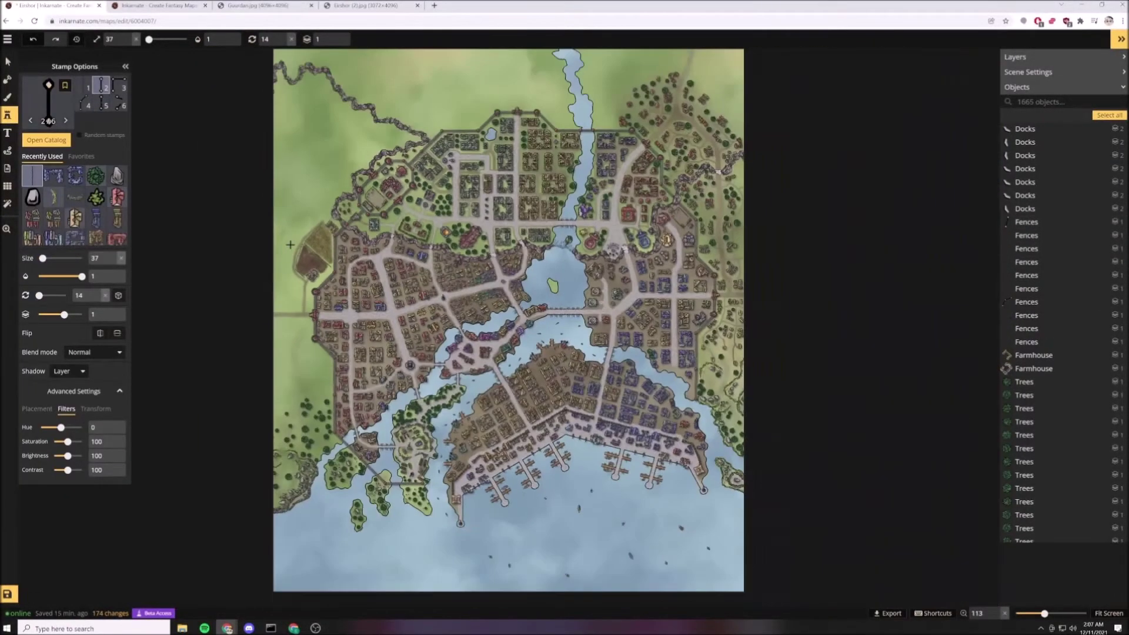
click(75, 175)
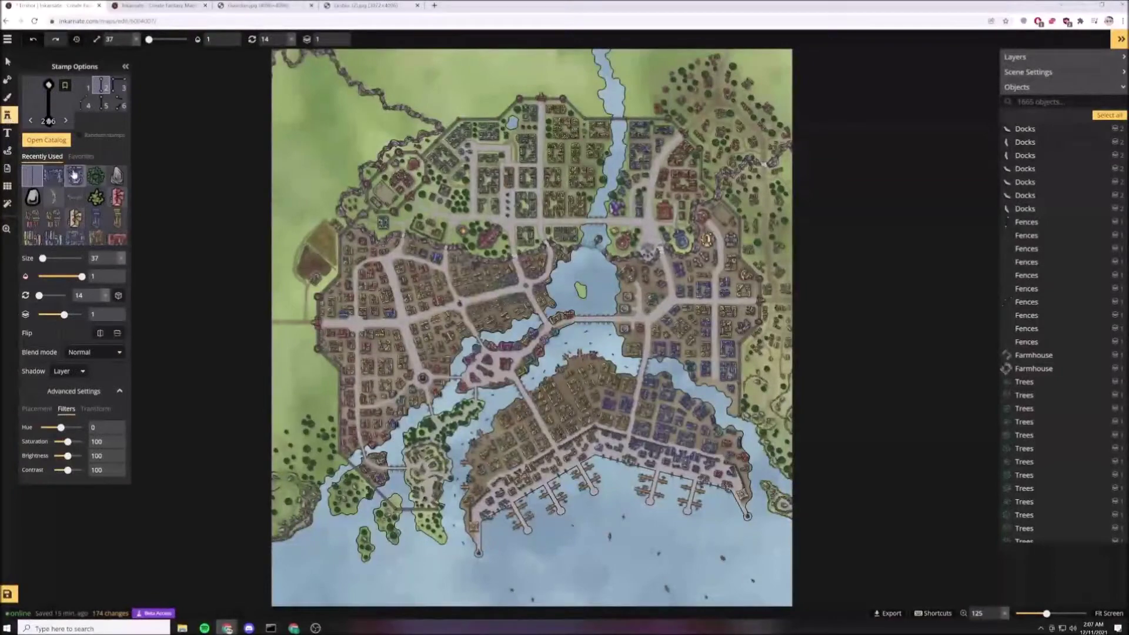
scroll(268, 288, up, 3)
click(278, 285)
Paint a rectangular Crop Yellow field at texture size 33 between the map-edge farmhouse and the western gate road.
click(8, 97)
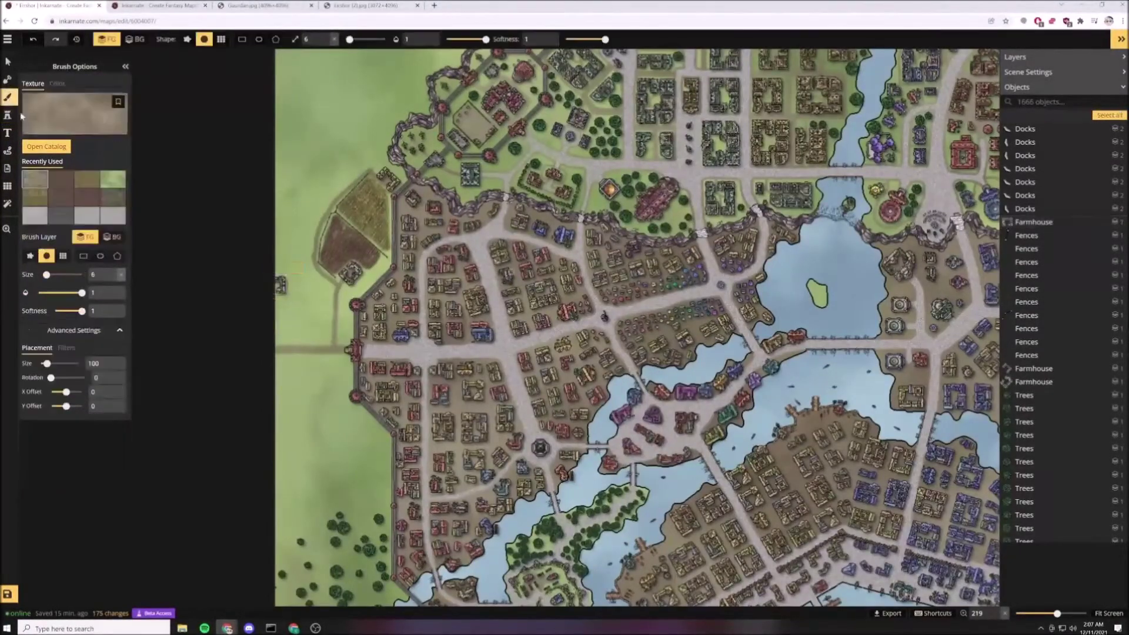
click(69, 115)
click(184, 359)
scroll(284, 323, up, 2)
scroll(284, 323, up, 2)
alt+click(391, 160)
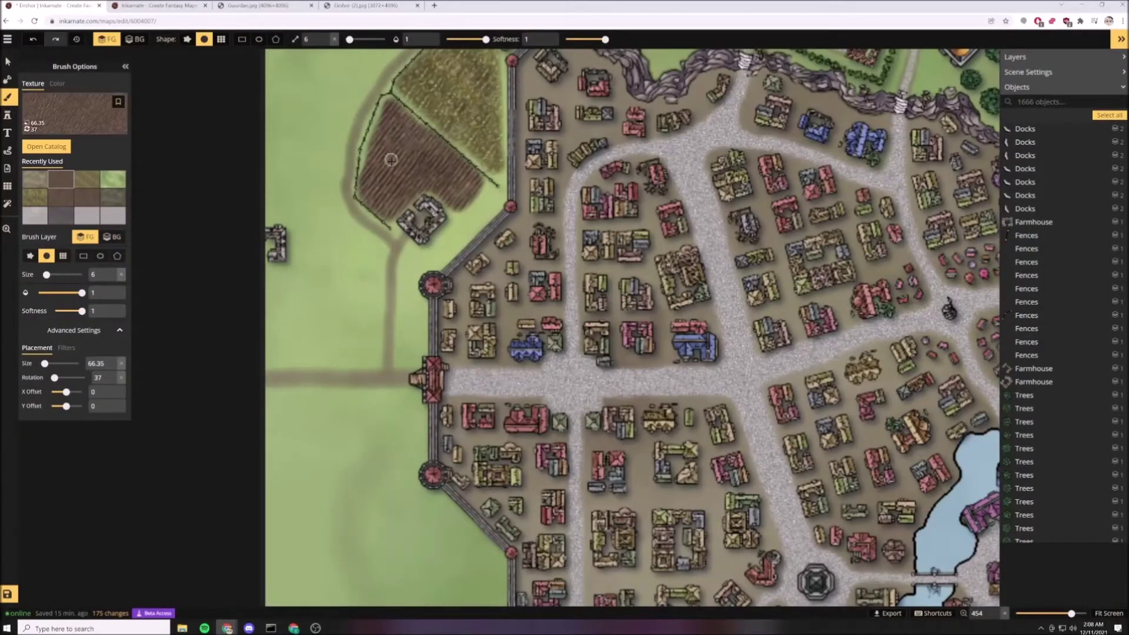
click(69, 117)
click(200, 367)
double_click(94, 364)
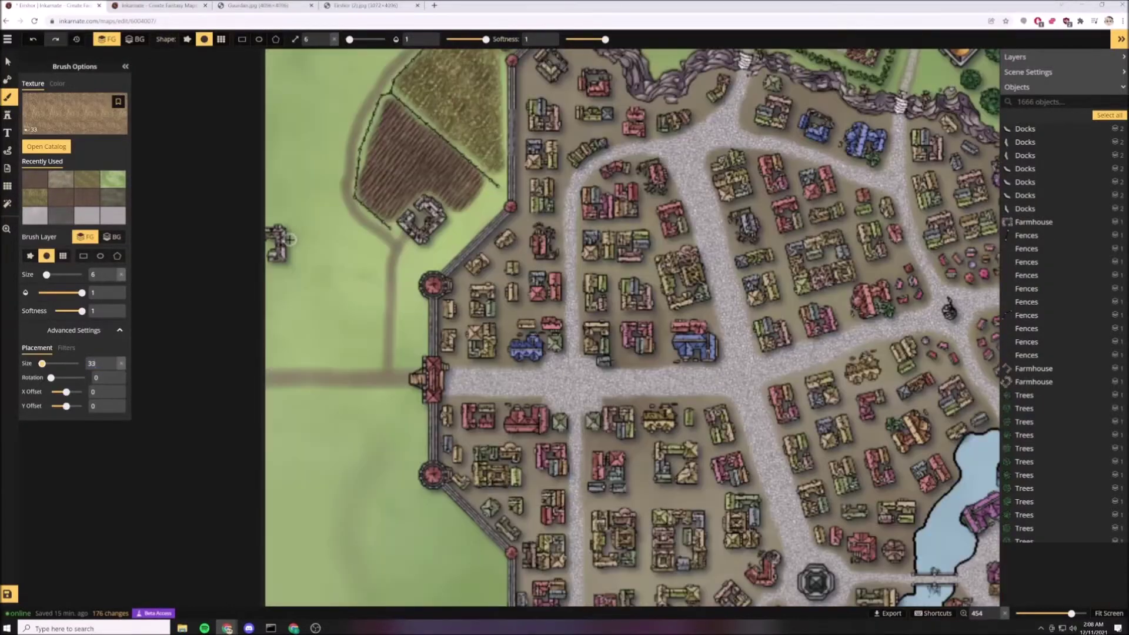
drag(350, 360, 266, 358)
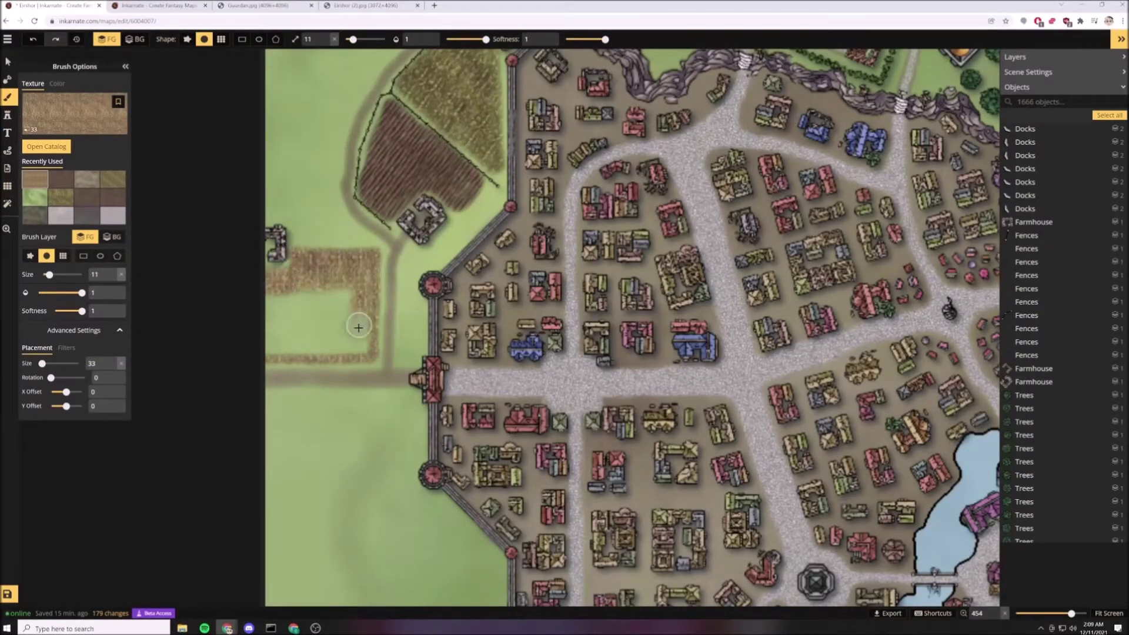
mouse_move(359, 327)
mouse_down()
mouse_move(300, 321)
mouse_move(359, 288)
mouse_up()
Paint a Dirt Light path along the yellow field's northern edge, linking the map-edge farmhouse to the curved road.
scroll(273, 314, down, 10)
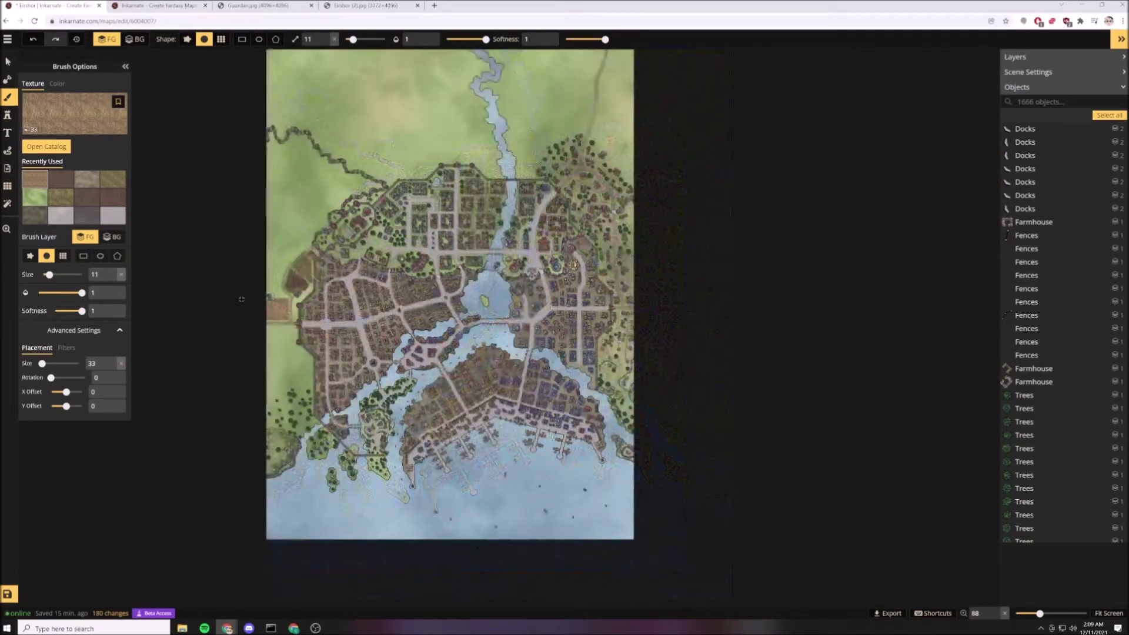
scroll(245, 304, up, 8)
click(86, 180)
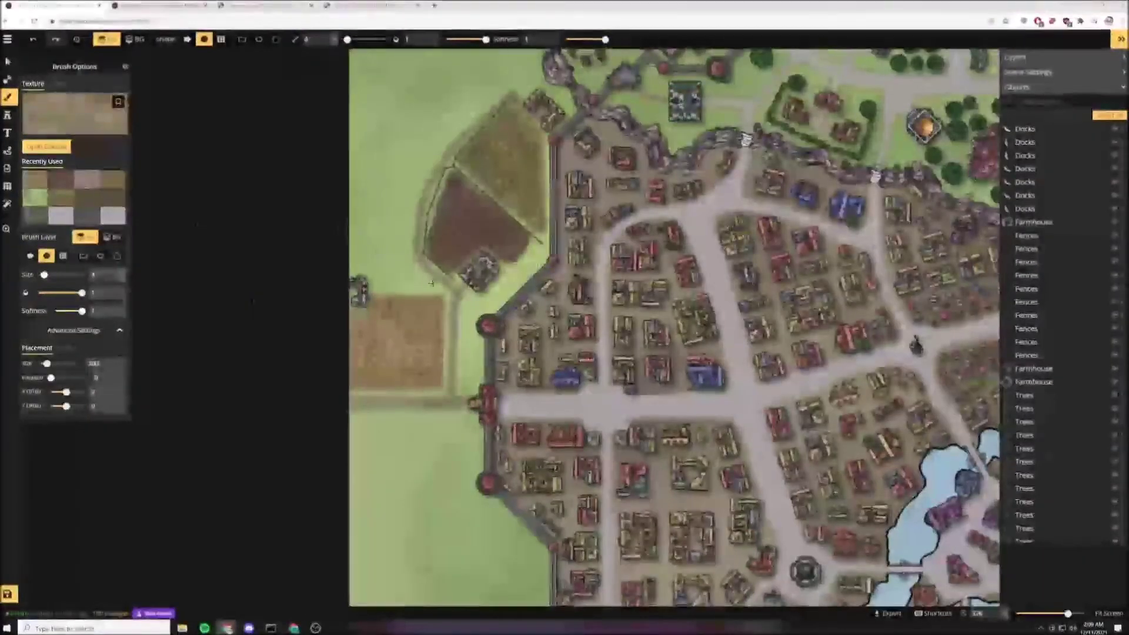
scroll(449, 288, down, 5)
drag(450, 288, 419, 287)
Line the yellow crop field's eastern, southern and northern edges with straight size 37 Fences.
key(s)
scroll(447, 318, up, 1)
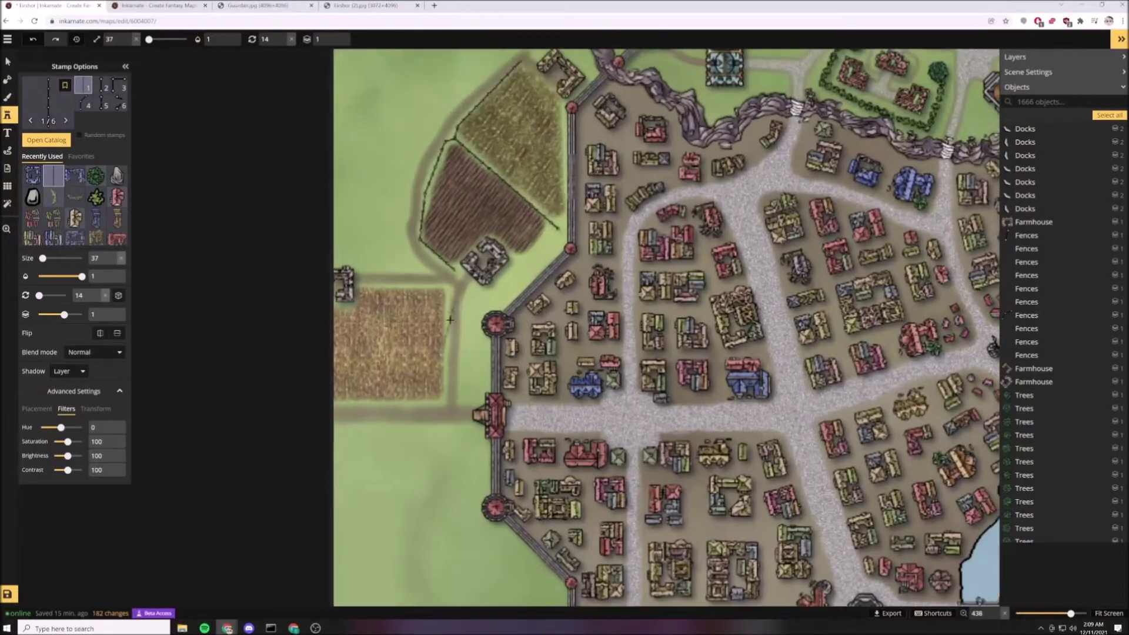
click(448, 356)
scroll(425, 409, up, 6)
click(424, 402)
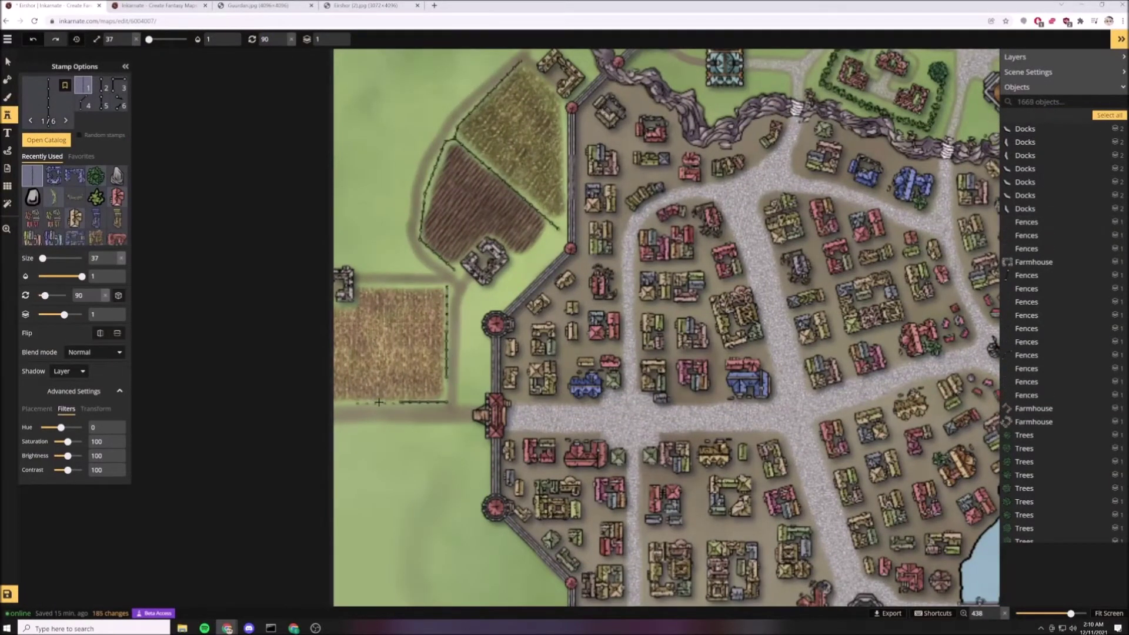
click(380, 401)
scroll(326, 401, up, 5)
click(340, 404)
click(533, 159)
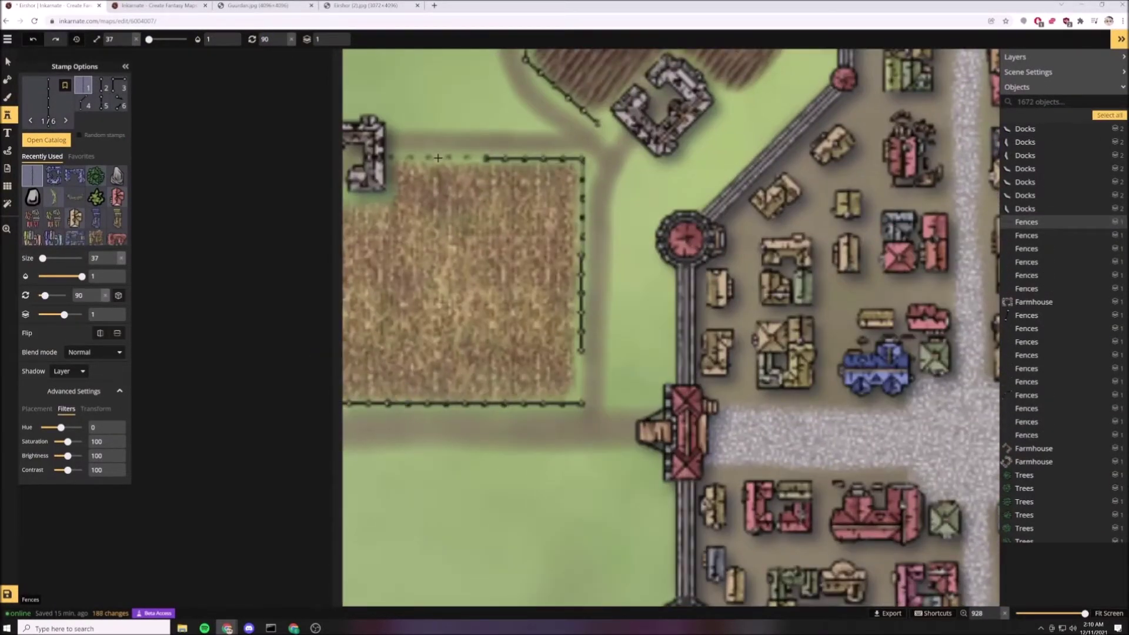
click(437, 158)
Close the gap at the southern end of the yellow field's eastern edge with short fence pieces rotated 0°.
key(2)
key(r)
click(582, 361)
click(582, 381)
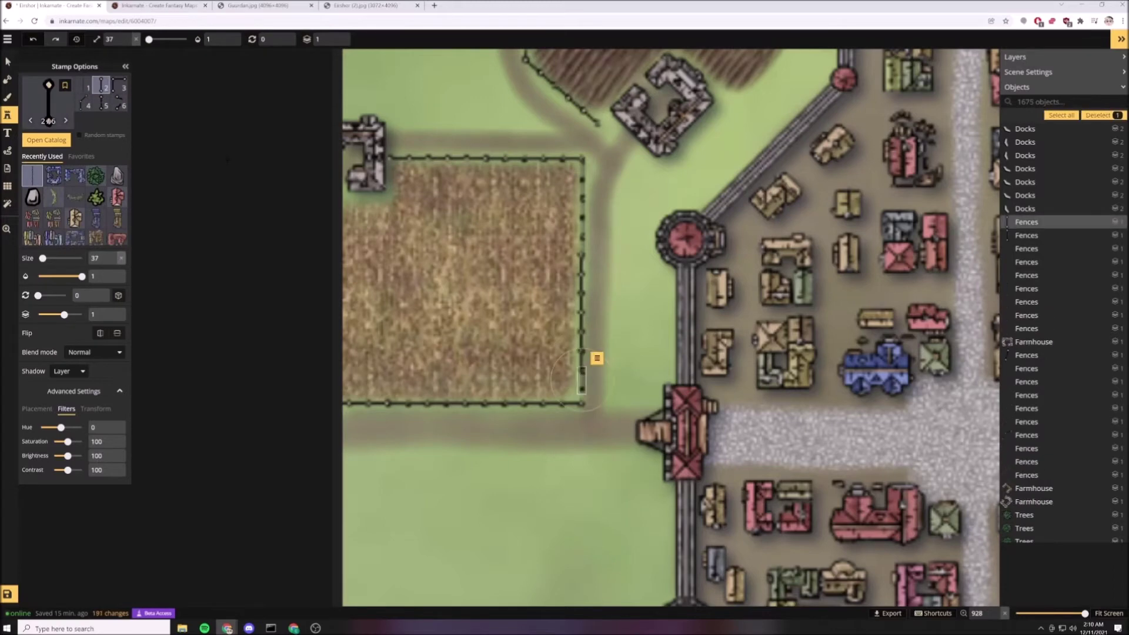
click(581, 392)
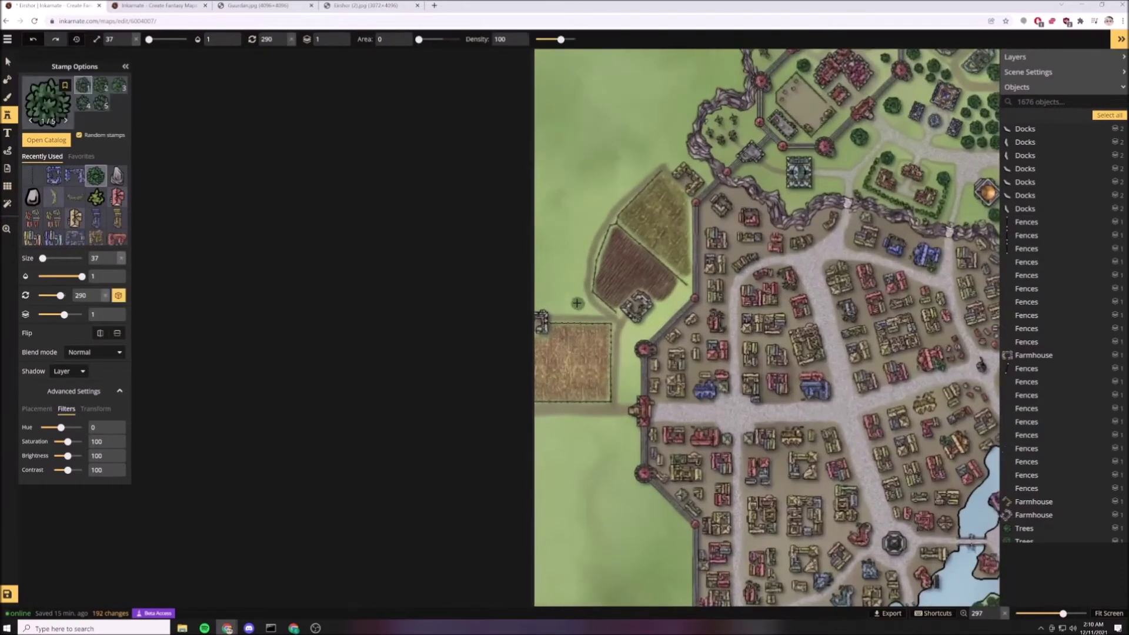
Scatter randomly rotated size 37 Trees around the western farmhouses and along the city wall north of the western gate.
click(578, 280)
click(650, 329)
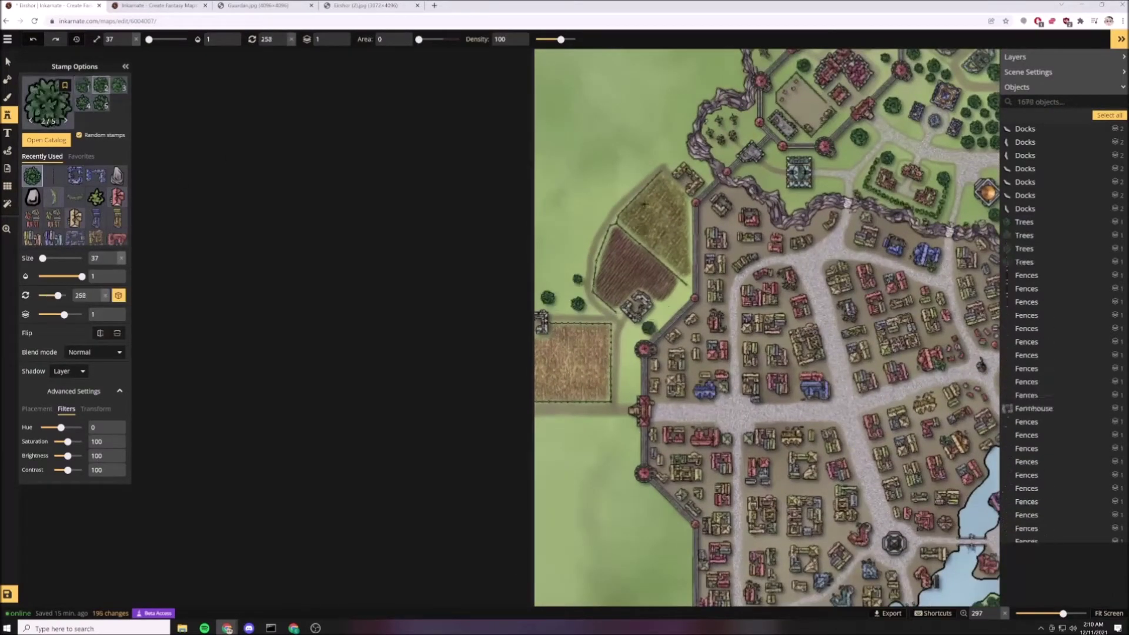
click(631, 391)
Scatter size 37 Trees over the grassland south of the western gate road and blend its ground with a size 29 grass brush at 0.3 opacity.
click(514, 436)
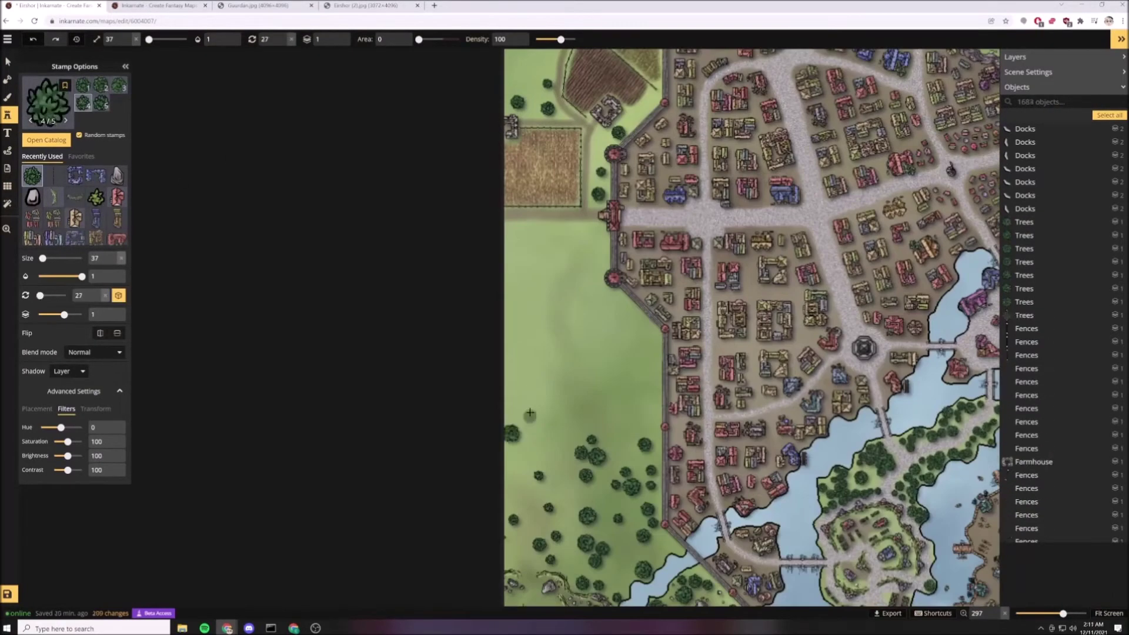
click(593, 305)
click(627, 348)
click(630, 408)
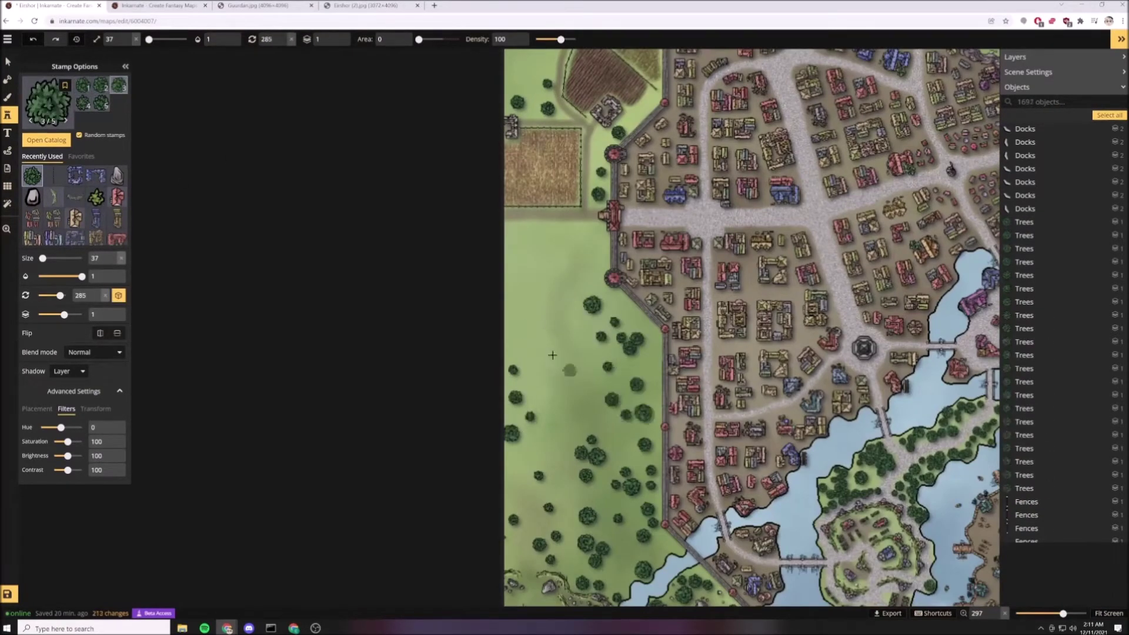
click(534, 297)
click(520, 286)
click(8, 99)
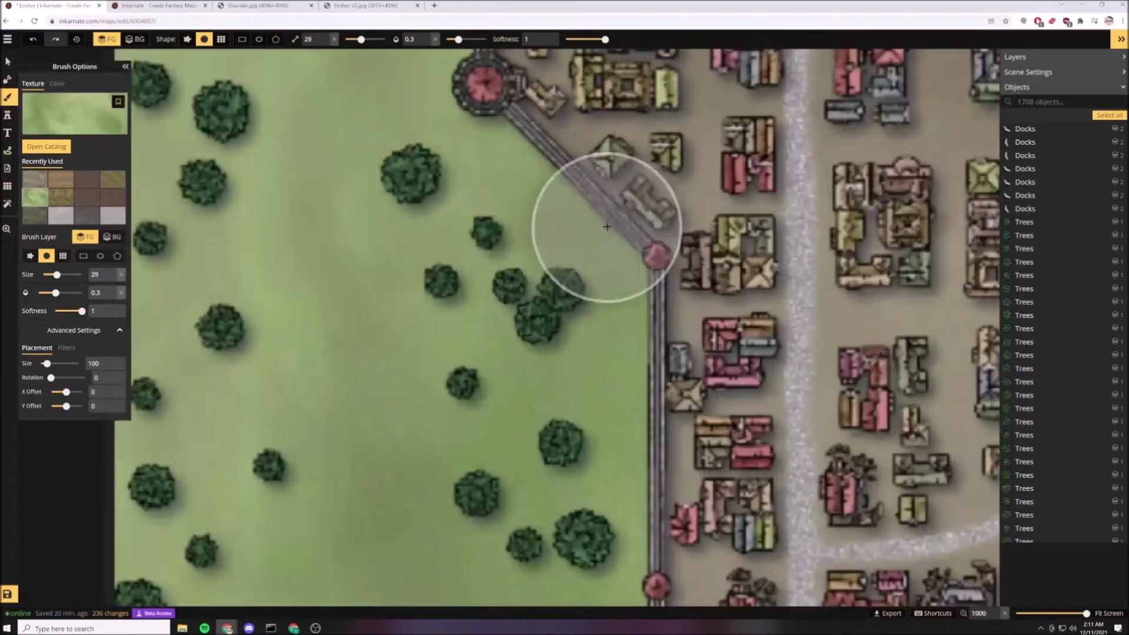
scroll(607, 226, down, 10)
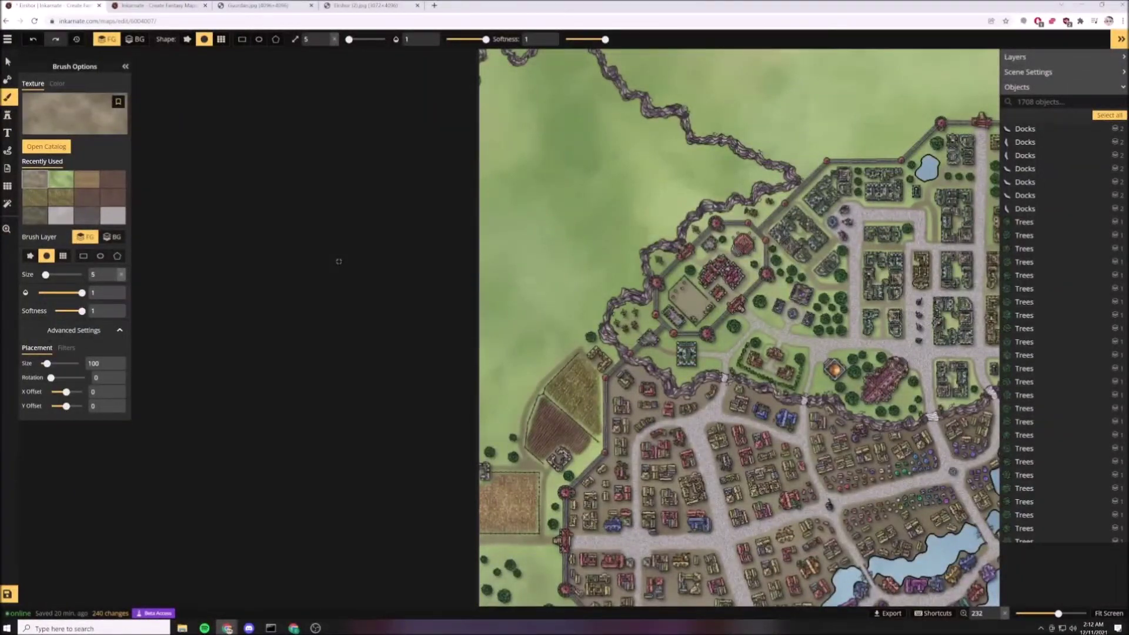
Place three size 37 Farmhouses in the northwestern grassland: at the map edge, farther north, and beside the castle cliffs.
key(s)
scroll(539, 309, up, 4)
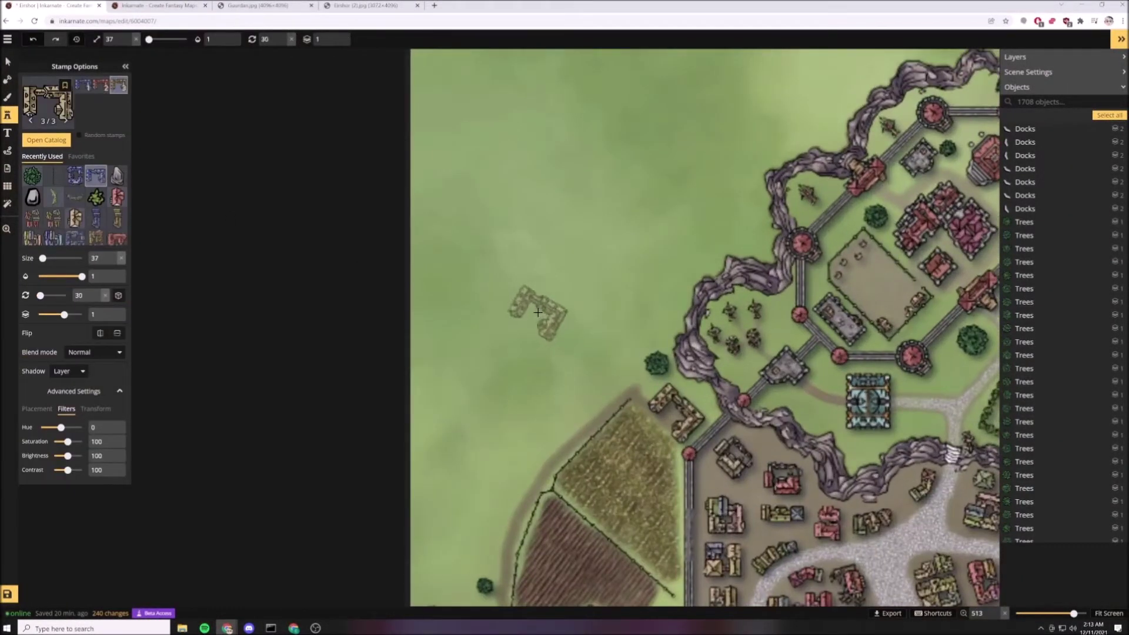
click(434, 358)
scroll(606, 171, down, 6)
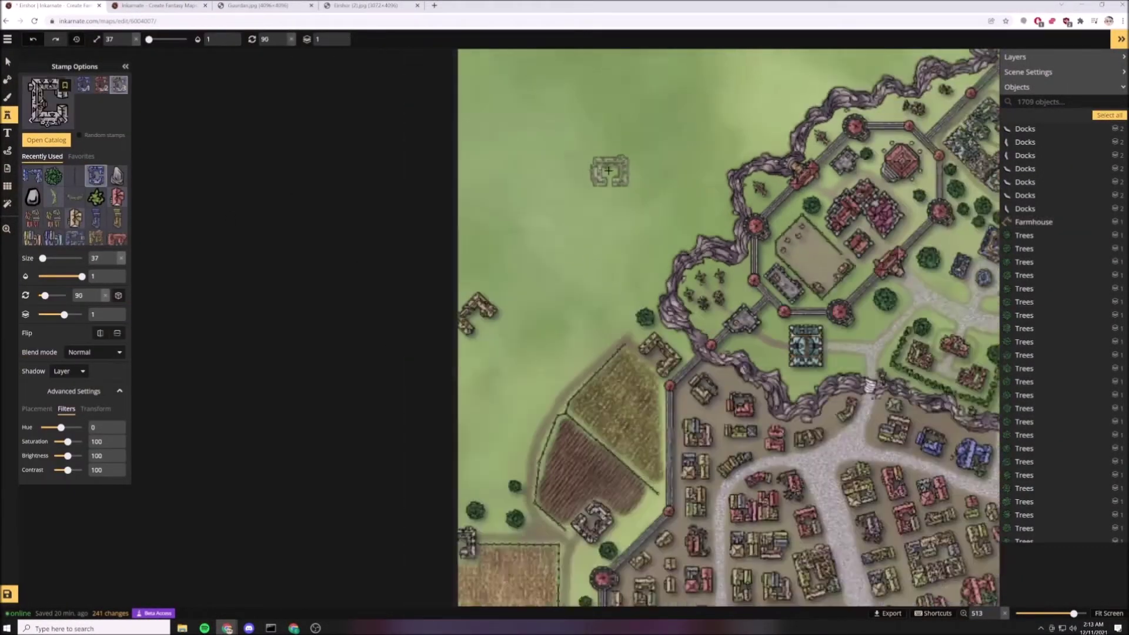
click(576, 176)
scroll(588, 176, up, 2)
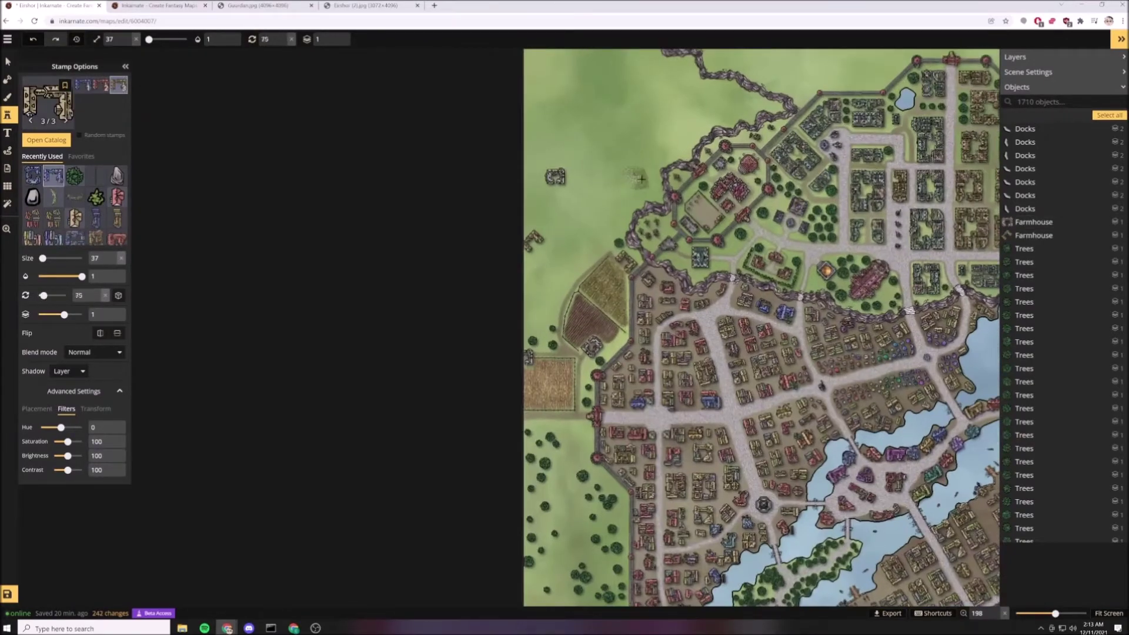
click(644, 184)
Paint a planted field at texture size 33 and rotation 37° between the northwestern map-edge farmhouse and the curved road.
scroll(644, 183, up, 1)
click(10, 101)
click(58, 148)
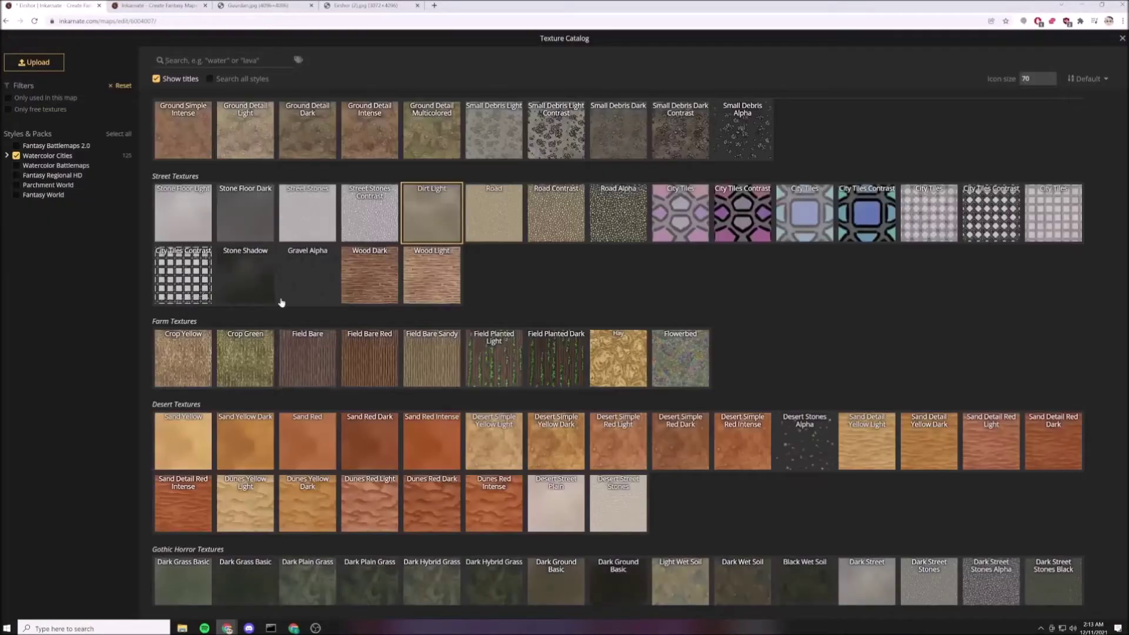
click(371, 359)
scroll(527, 356, up, 3)
drag(530, 185, 553, 206)
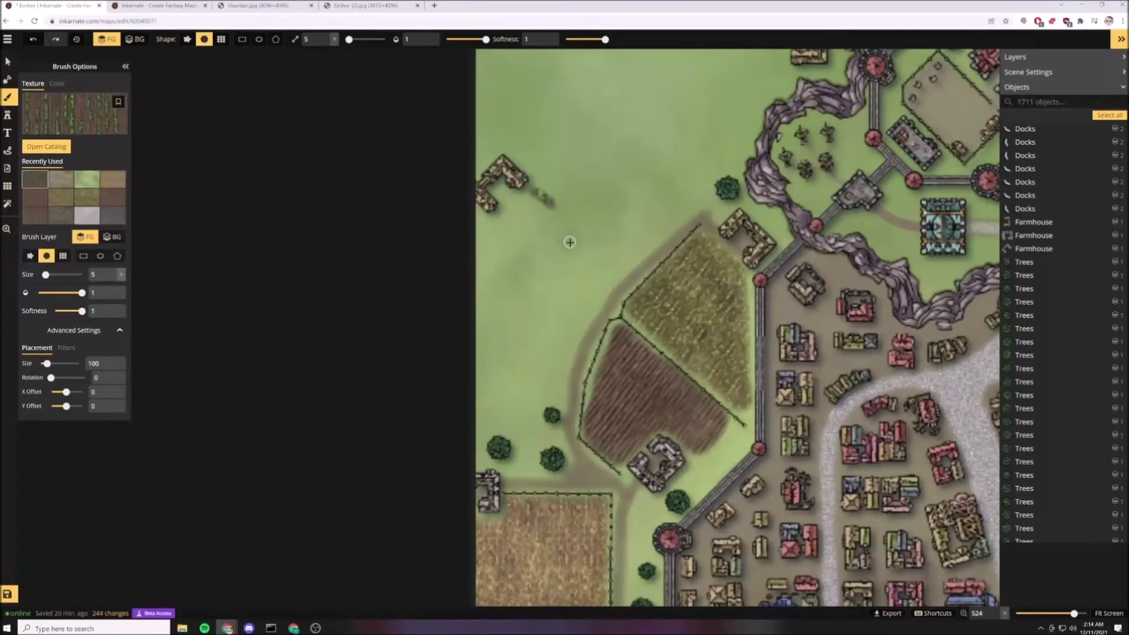
click(120, 365)
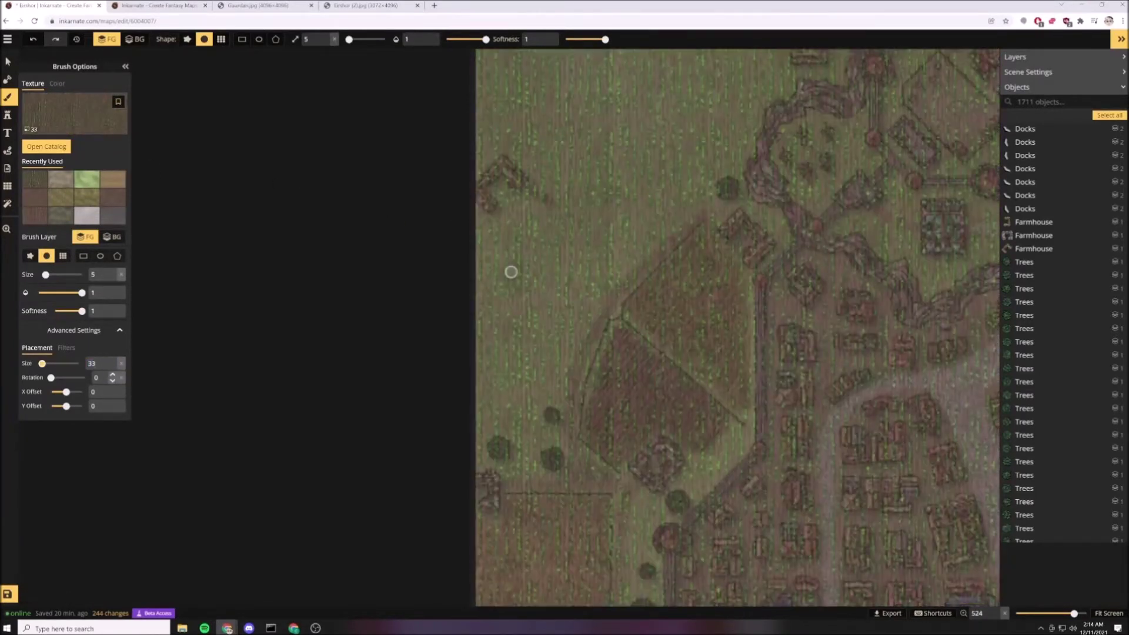
text(37)
drag(576, 231, 593, 246)
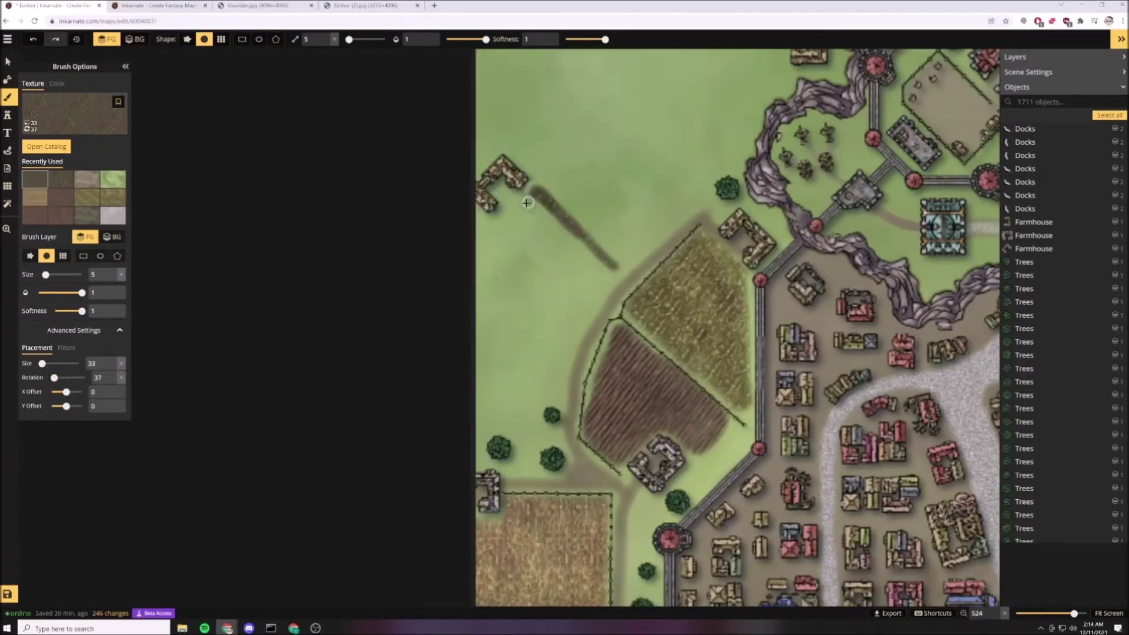
drag(527, 202, 477, 242)
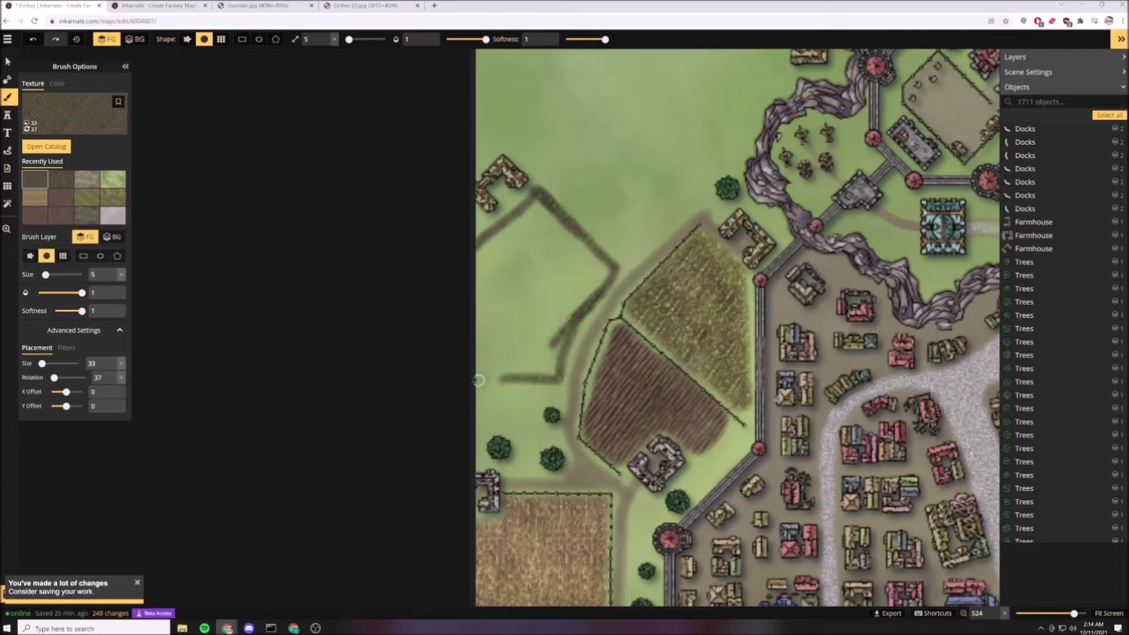
scroll(520, 269, up, 6)
mouse_move(520, 269)
mouse_down()
mouse_move(591, 271)
mouse_move(473, 366)
mouse_move(477, 282)
mouse_move(560, 264)
mouse_up()
Stamp straight size 37 Fences along the planted field's northwestern edge by the farmhouse and along its northeastern edge.
click(8, 115)
click(96, 176)
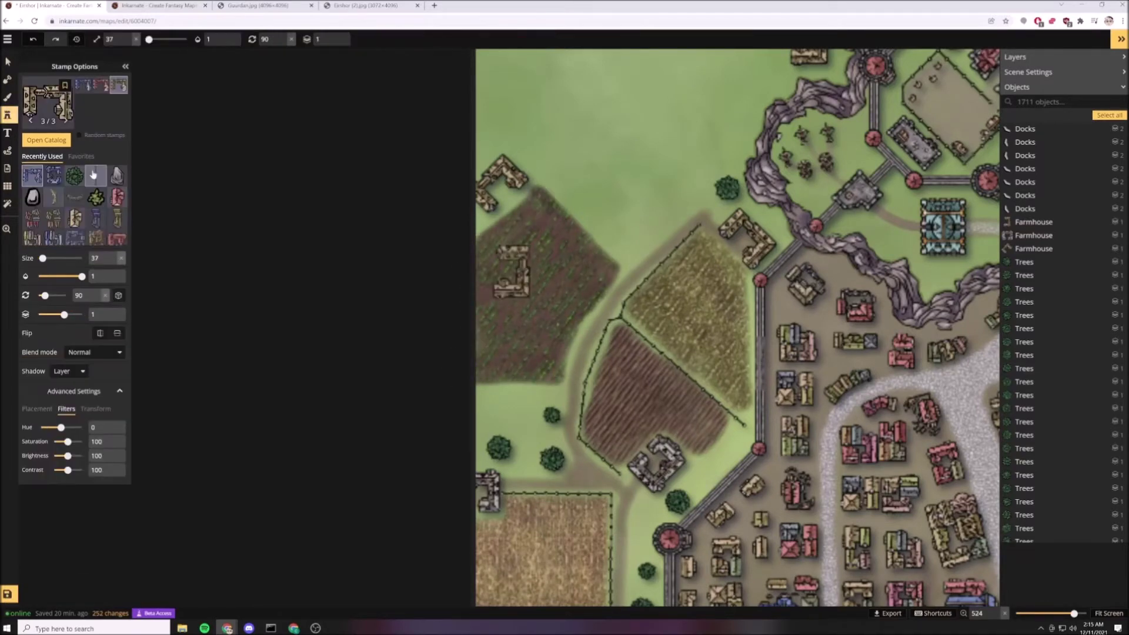
scroll(502, 222, up, 6)
click(468, 238)
scroll(586, 161, up, 6)
click(585, 185)
click(642, 241)
Continue the straight Fences down the planted field's southeastern edge beside the curved road and along its southern edge.
scroll(669, 325, up, 6)
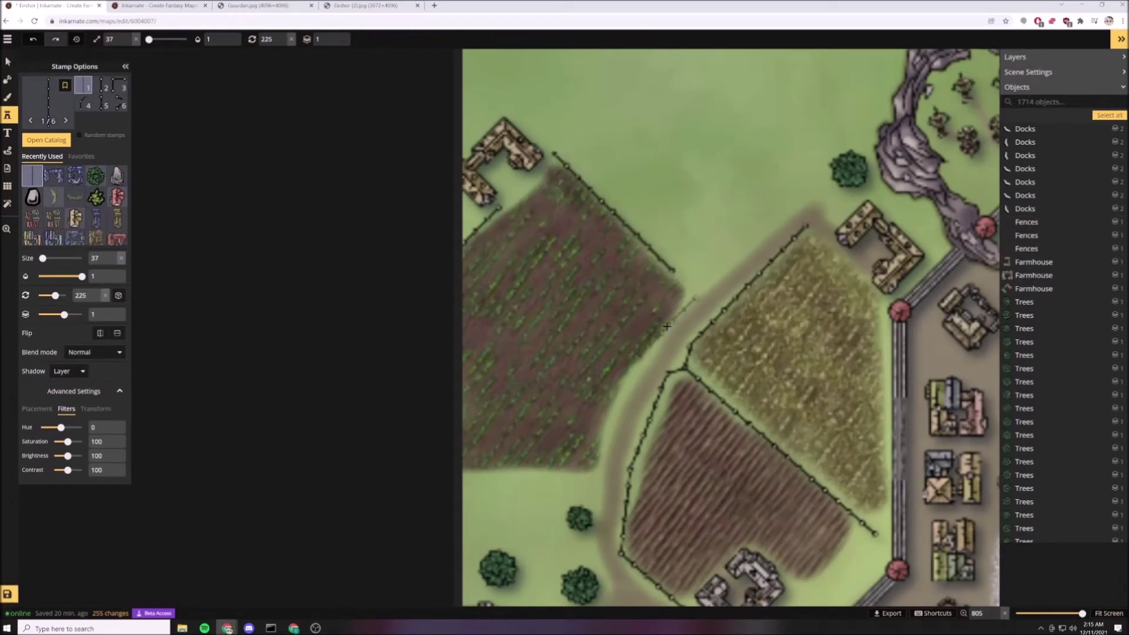
click(669, 325)
drag(719, 330, 718, 333)
drag(623, 397, 642, 402)
click(558, 462)
scroll(557, 474, up, 4)
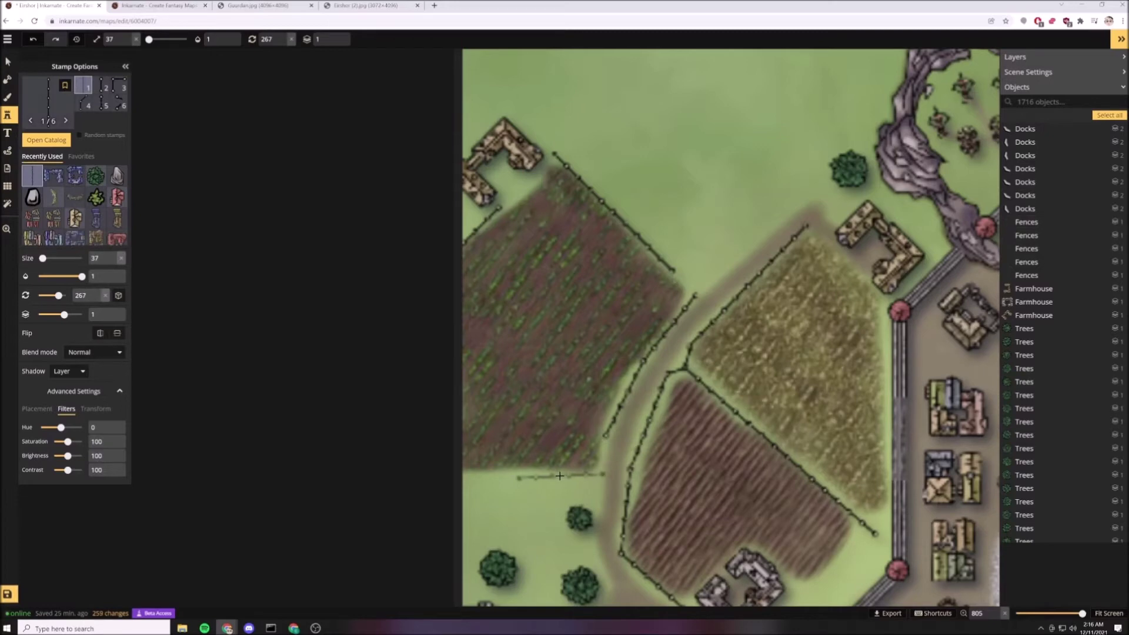
click(560, 475)
click(488, 478)
click(477, 477)
Close the gaps at the planted field's southeastern and eastern corners with short fence pieces.
click(101, 86)
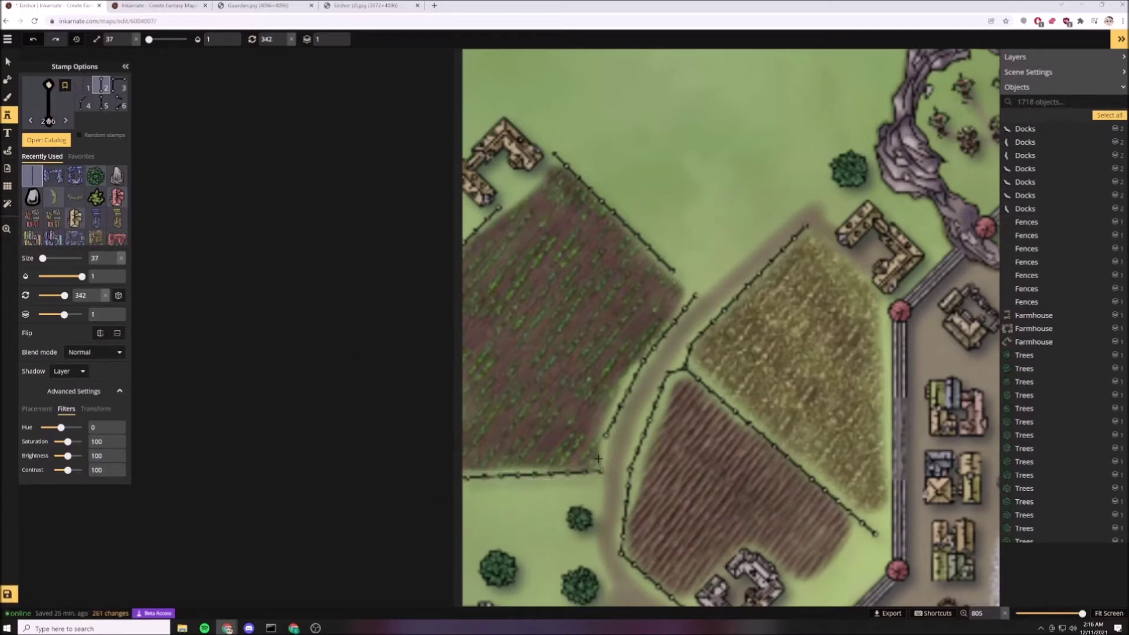
scroll(598, 459, up, 2)
drag(603, 442, 605, 440)
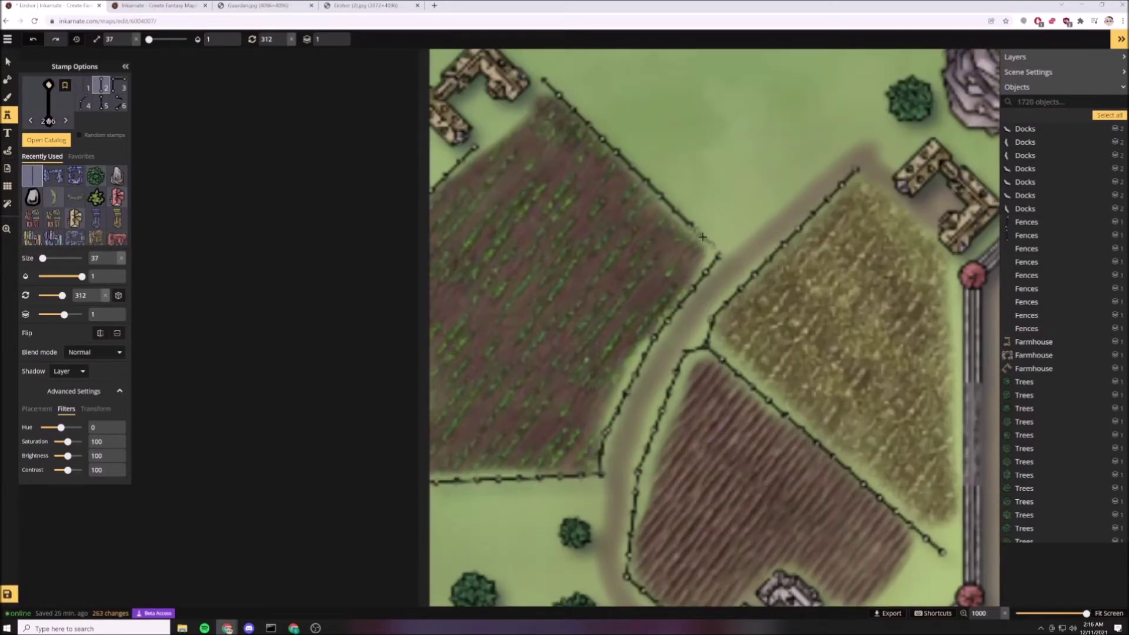
click(712, 247)
scroll(700, 258, down, 5)
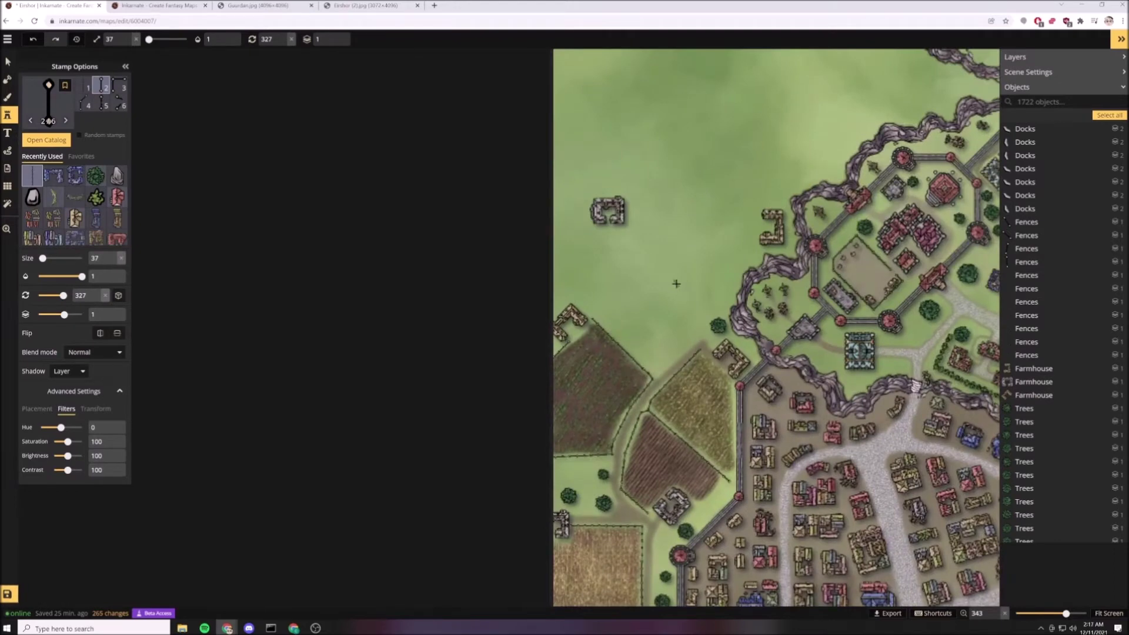
Stamp straight size 37 Fences along the northern, western and southern sides of a rectangular yard west of the cliffside farmhouse.
scroll(680, 239, up, 4)
drag(777, 185, 698, 190)
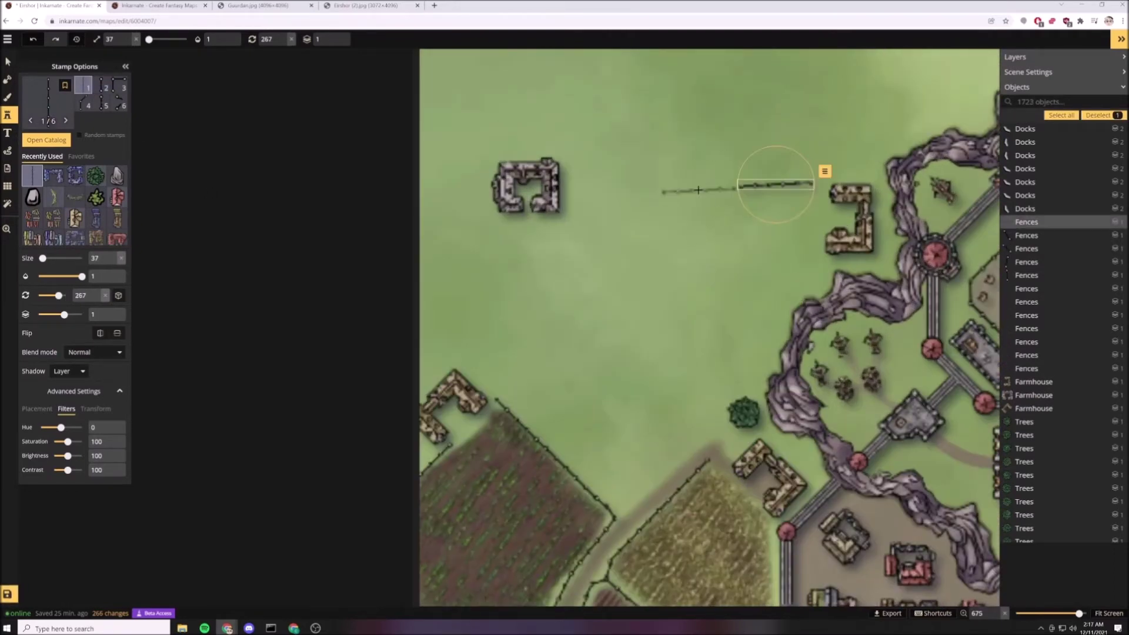
scroll(709, 185, up, 2)
click(708, 185)
key(a)
click(660, 231)
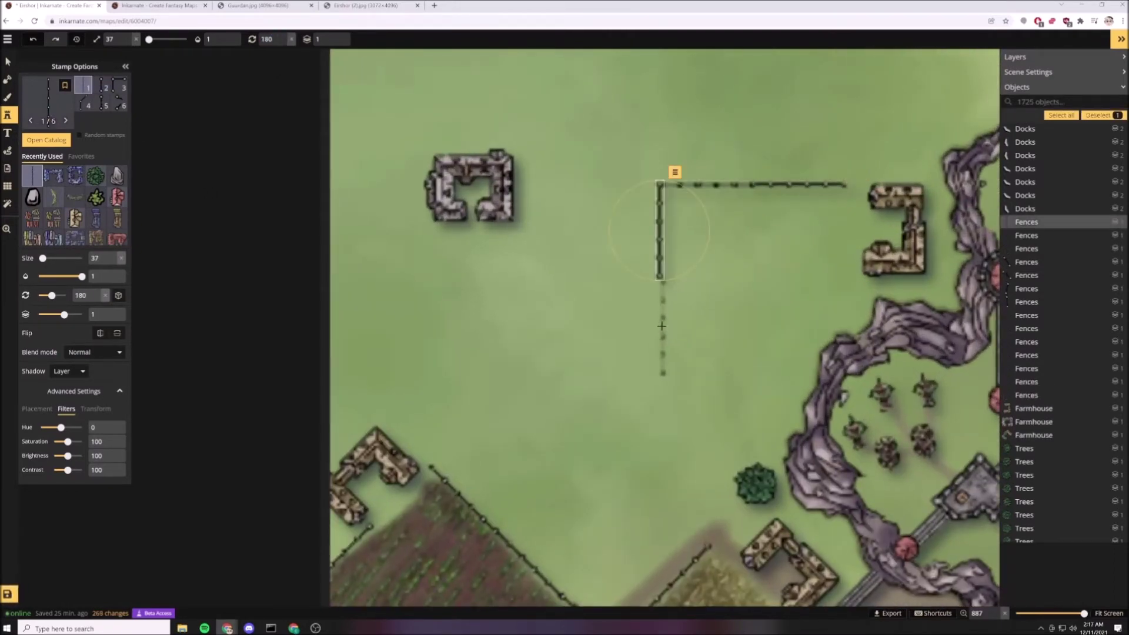
key(d)
click(707, 368)
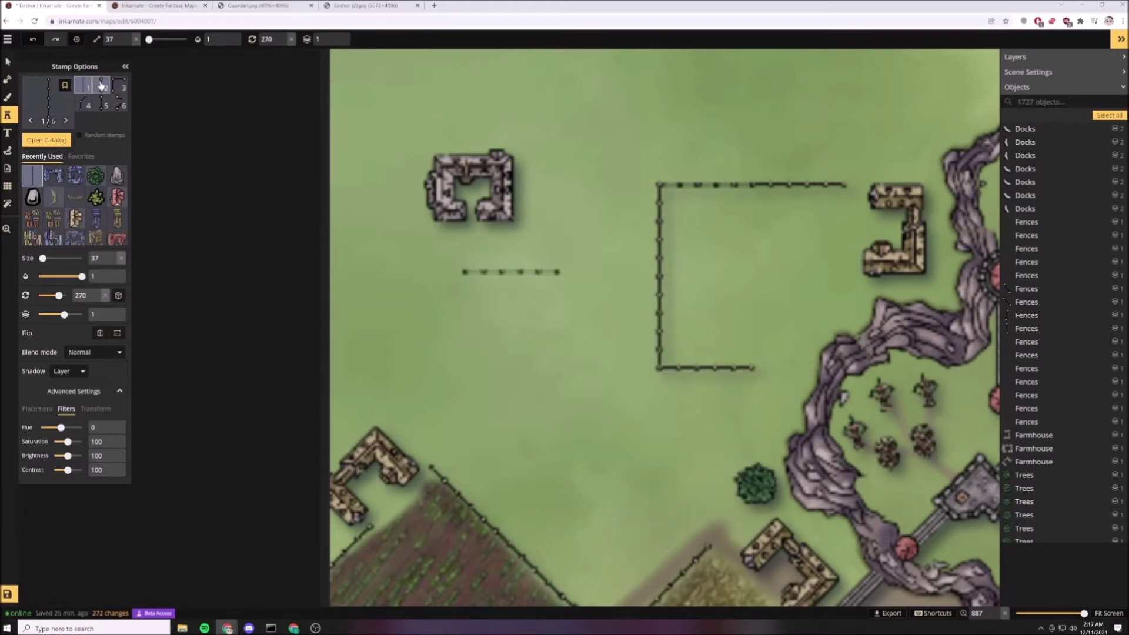
Extend the yard's southern fence to the cliff with short fence pieces and close the gap below the farmhouse.
click(101, 86)
scroll(792, 373, up, 1)
click(759, 368)
click(780, 369)
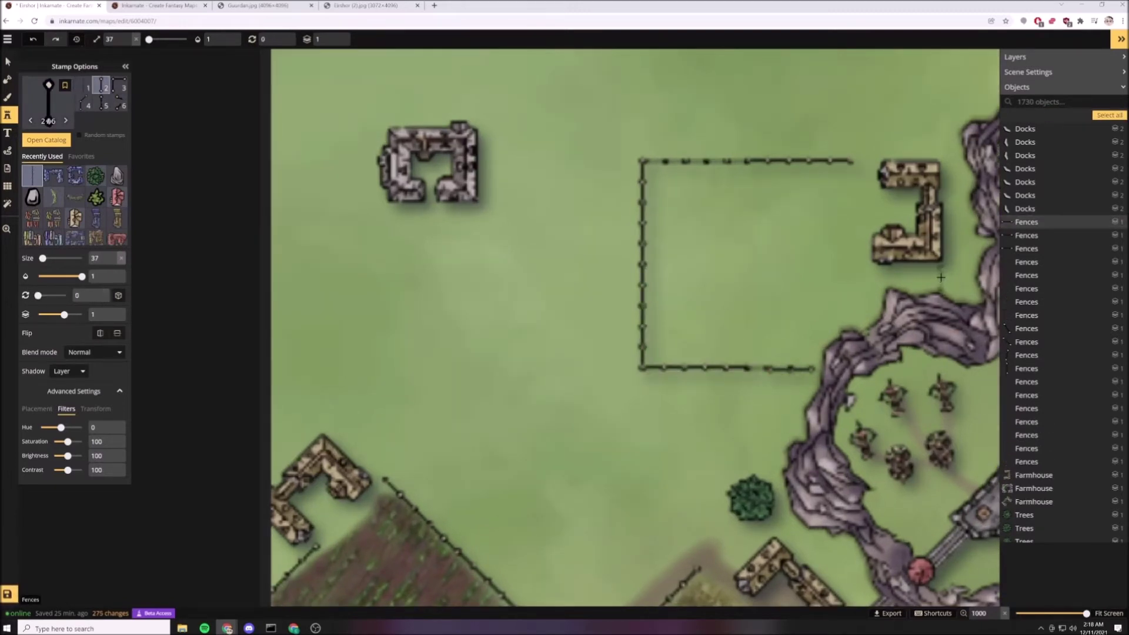
Fill the fenced yard with dirt and blend darker dirt over it at brush size 13 and opacity 0.35, undoing the full-strength dark stroke.
key(b)
mouse_move(673, 192)
mouse_down()
mouse_move(748, 200)
mouse_move(841, 270)
mouse_move(694, 335)
mouse_move(677, 274)
mouse_move(769, 295)
mouse_move(908, 272)
mouse_move(783, 193)
mouse_move(789, 286)
mouse_up()
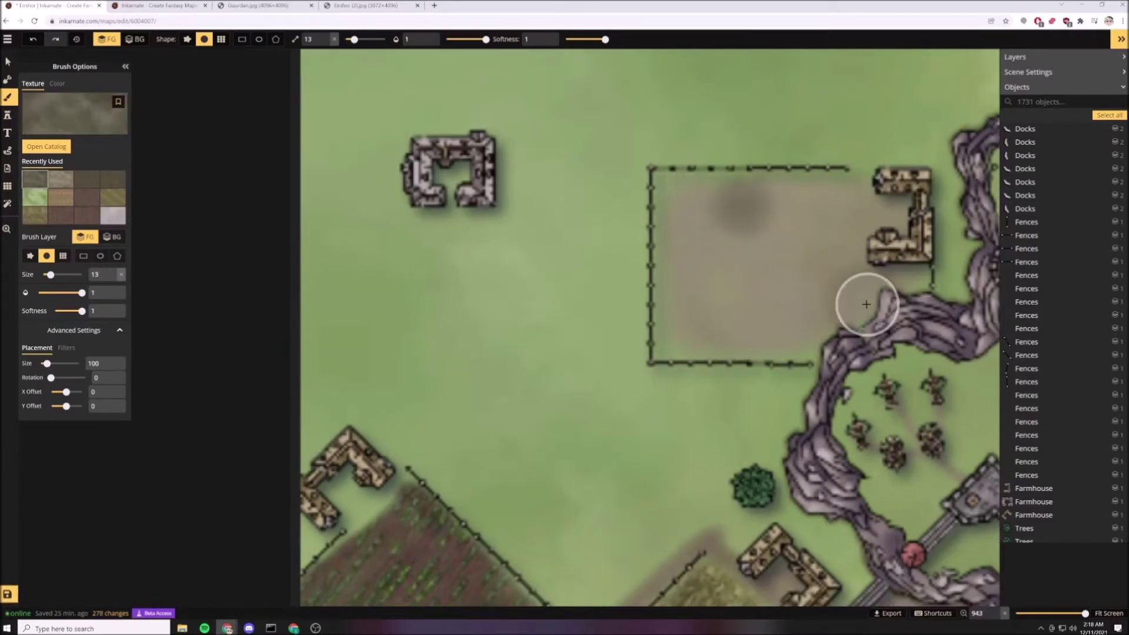
key(ctrl+z)
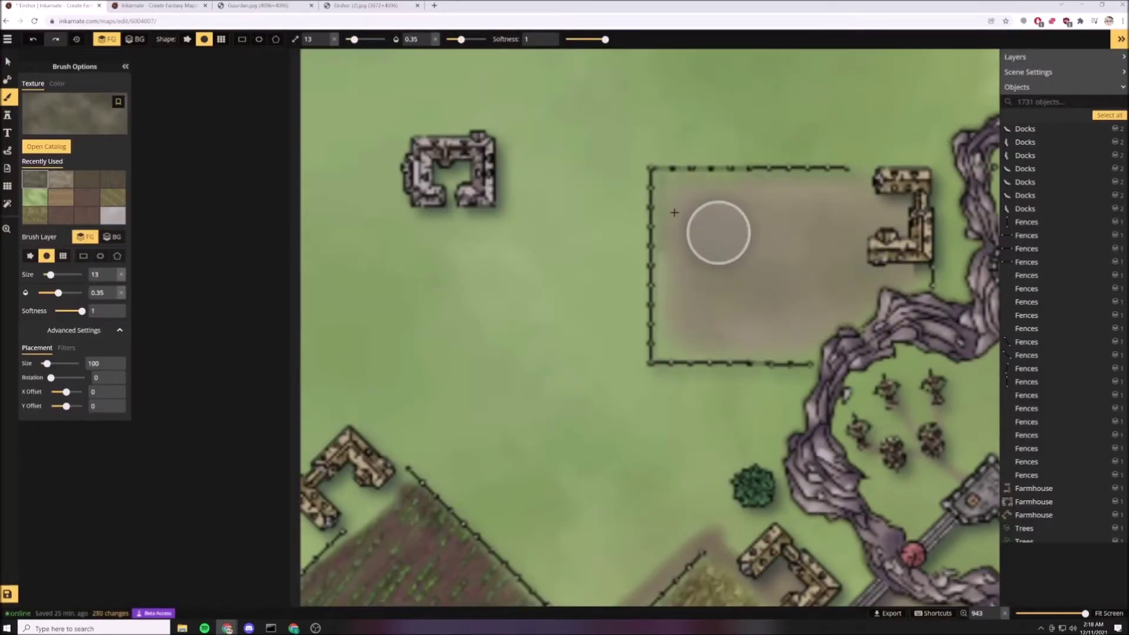
Stamp two size 37 Barns at rotation 90° in the yard's southwestern and northwestern corners.
scroll(474, 316, down, 3)
click(6, 117)
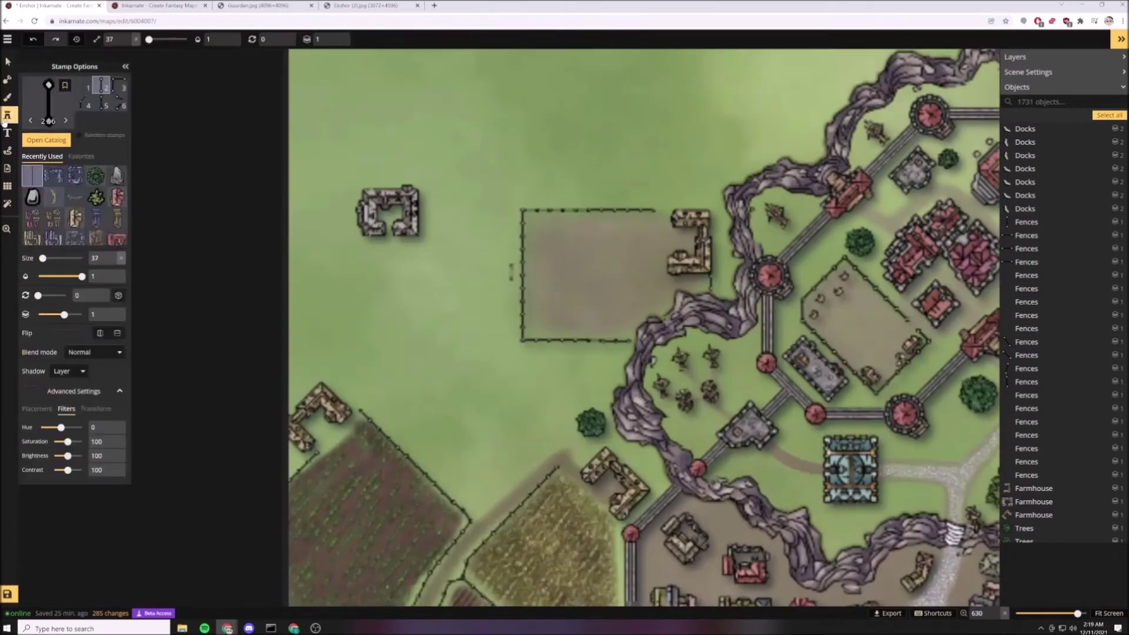
click(46, 140)
click(439, 429)
click(550, 317)
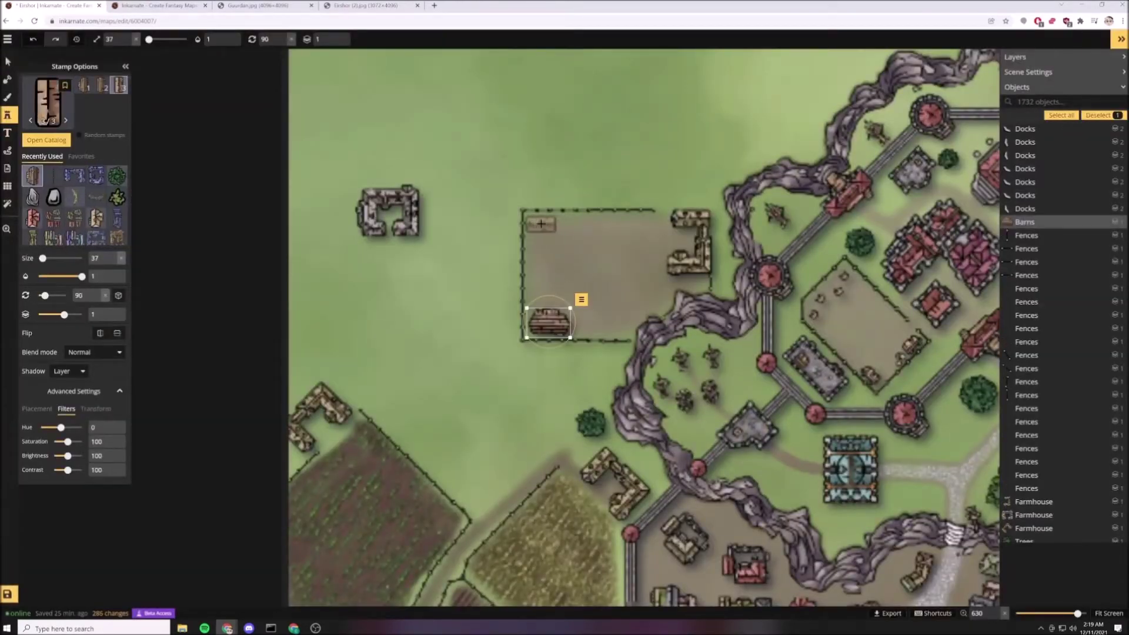
click(542, 224)
Paint dirt paths at size 6 and opacity 1 from the curved road to the grey farmhouse and around the yard's western and northern sides.
scroll(435, 287, down, 2)
key(b)
click(61, 180)
drag(354, 39, 347, 40)
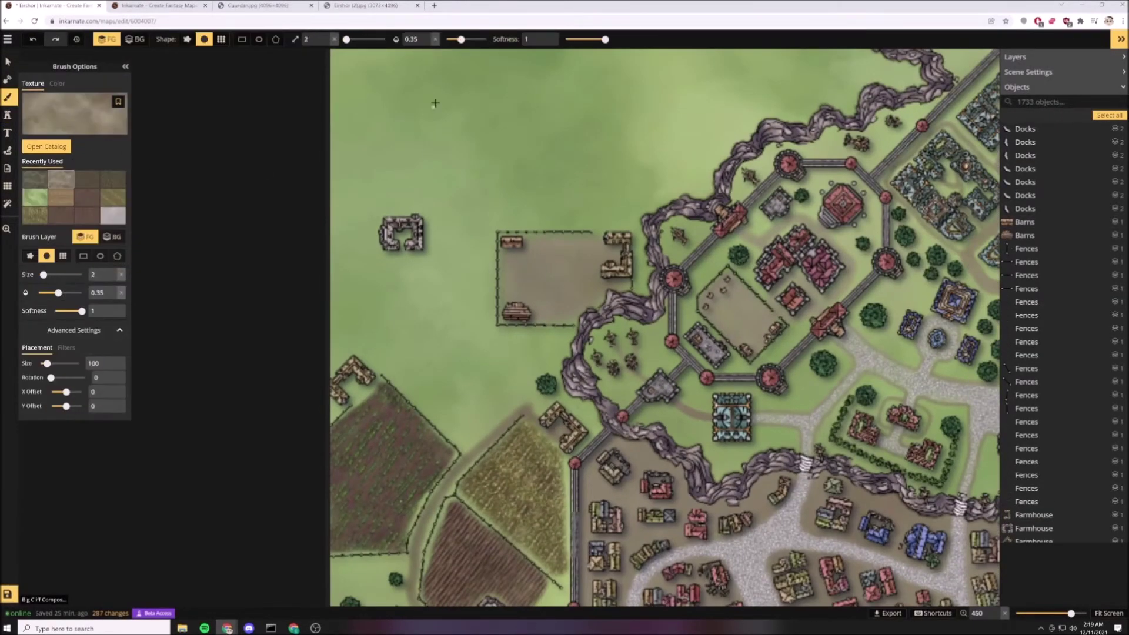
drag(461, 39, 487, 39)
scroll(475, 411, up, 3)
mouse_move(424, 427)
mouse_down()
mouse_move(362, 365)
mouse_move(281, 383)
mouse_move(355, 348)
mouse_move(354, 240)
mouse_up()
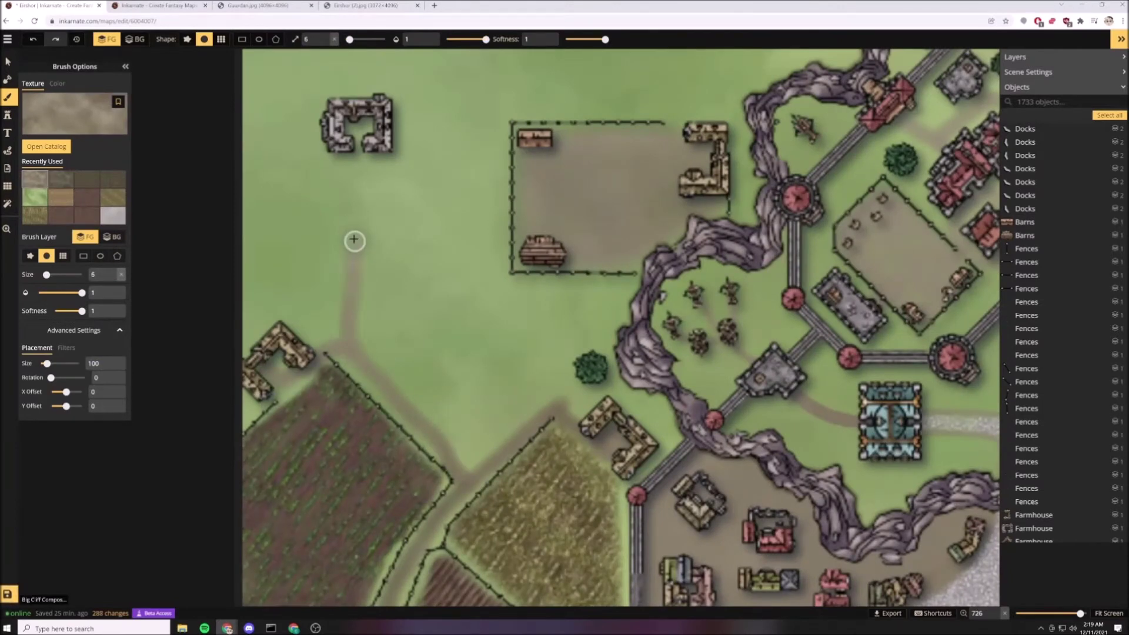
scroll(654, 335, down, 2)
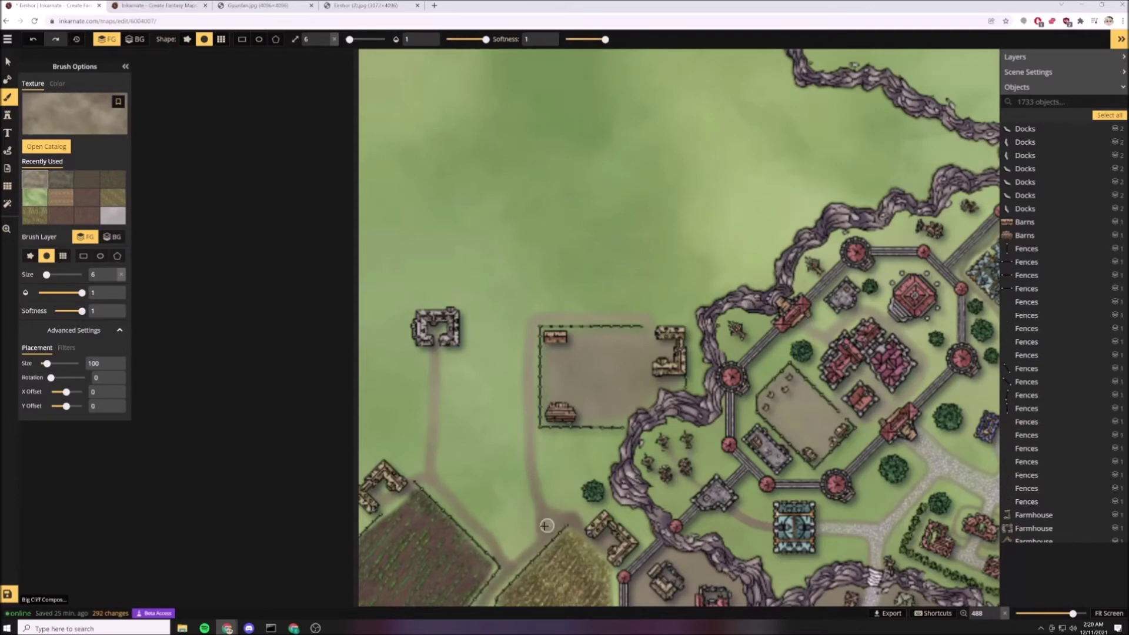
Stamp straight size 37 Fences on both sides of the grey farmhouse and start the eastern side down beside the yard path.
click(7, 115)
click(54, 175)
scroll(519, 357, up, 2)
click(519, 330)
scroll(474, 290, up, 6)
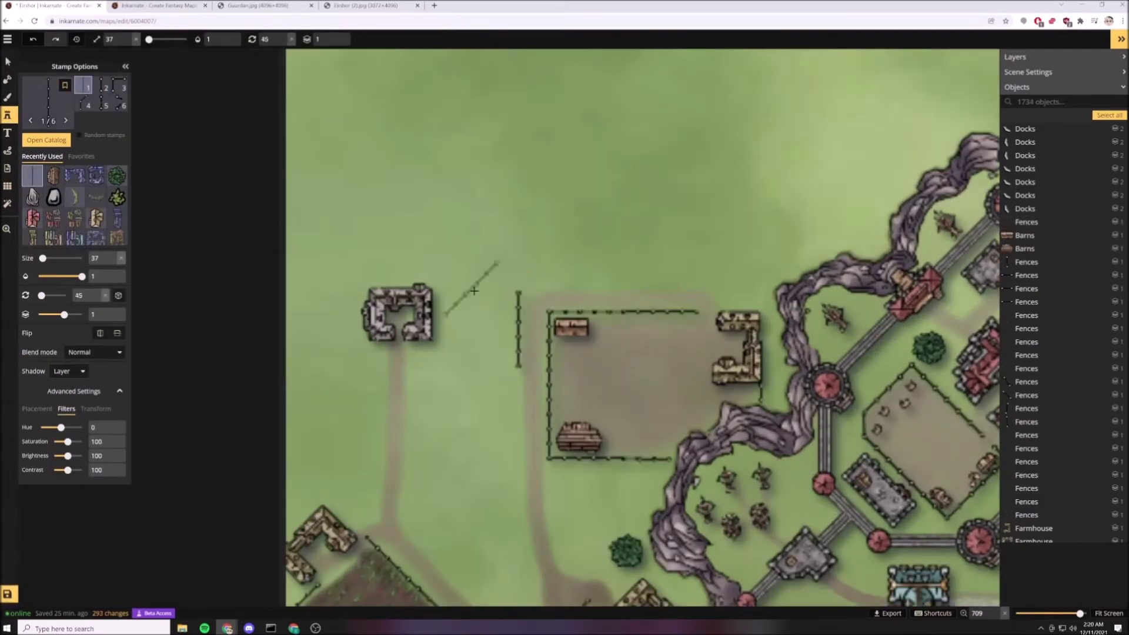
click(481, 292)
click(325, 291)
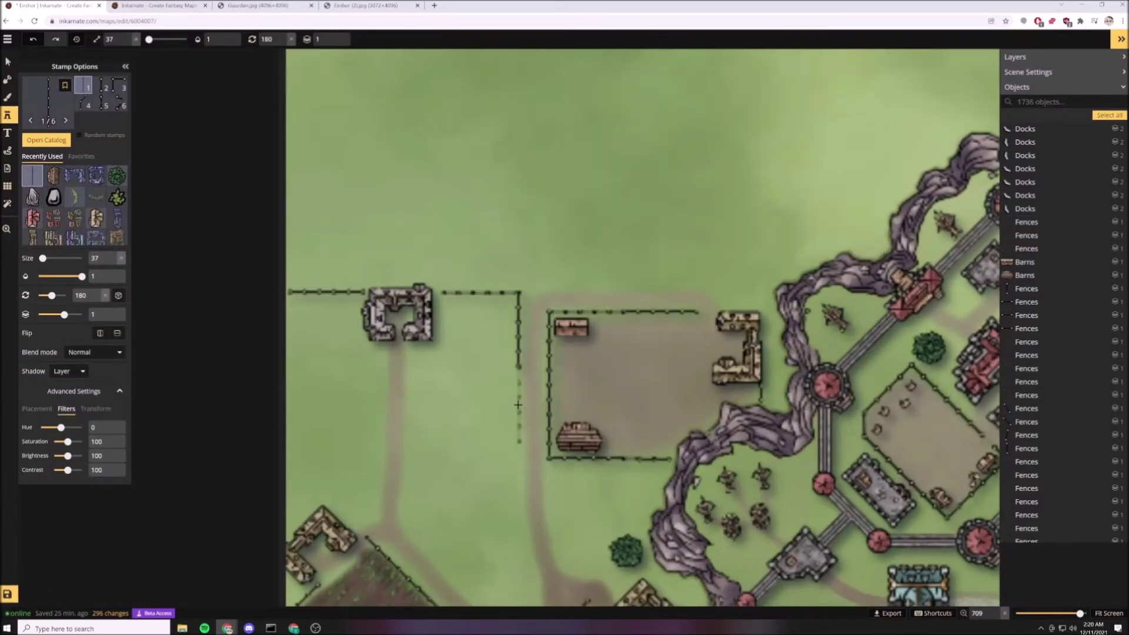
Continue the grey farmhouse plot's Fences down its eastern side and along its southern side, leaving an opening for the path.
scroll(519, 404, up, 2)
click(518, 403)
key(r)
click(468, 481)
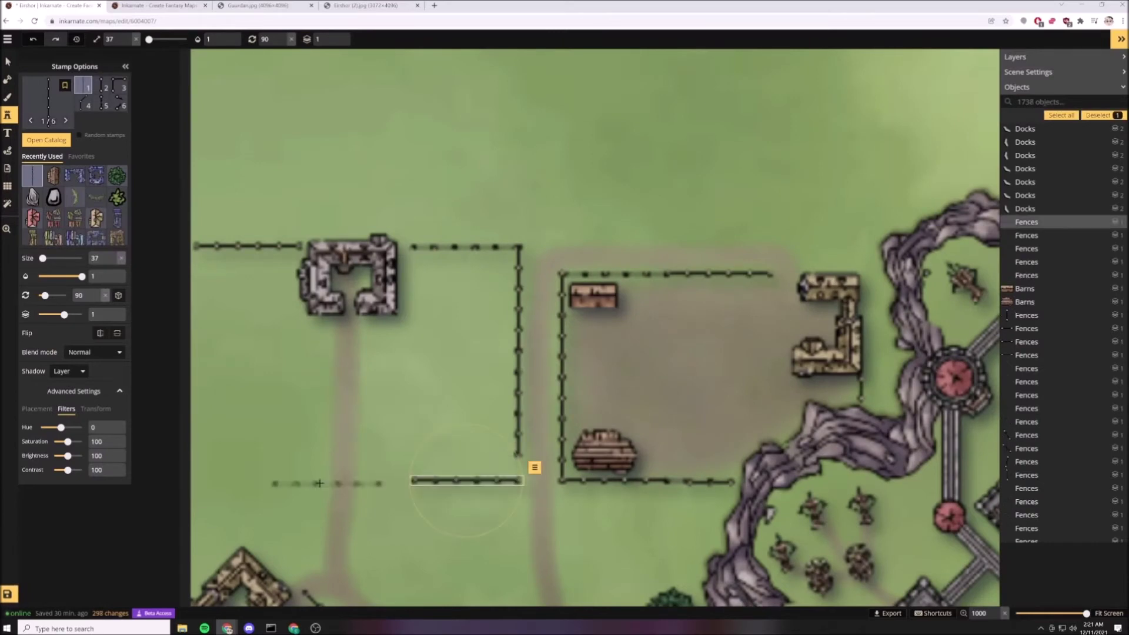
click(269, 480)
click(168, 481)
Extend the plot's southern fence toward the path opening with short fence pieces and close the gap at its southeastern corner.
click(102, 86)
click(401, 481)
click(380, 480)
click(8, 62)
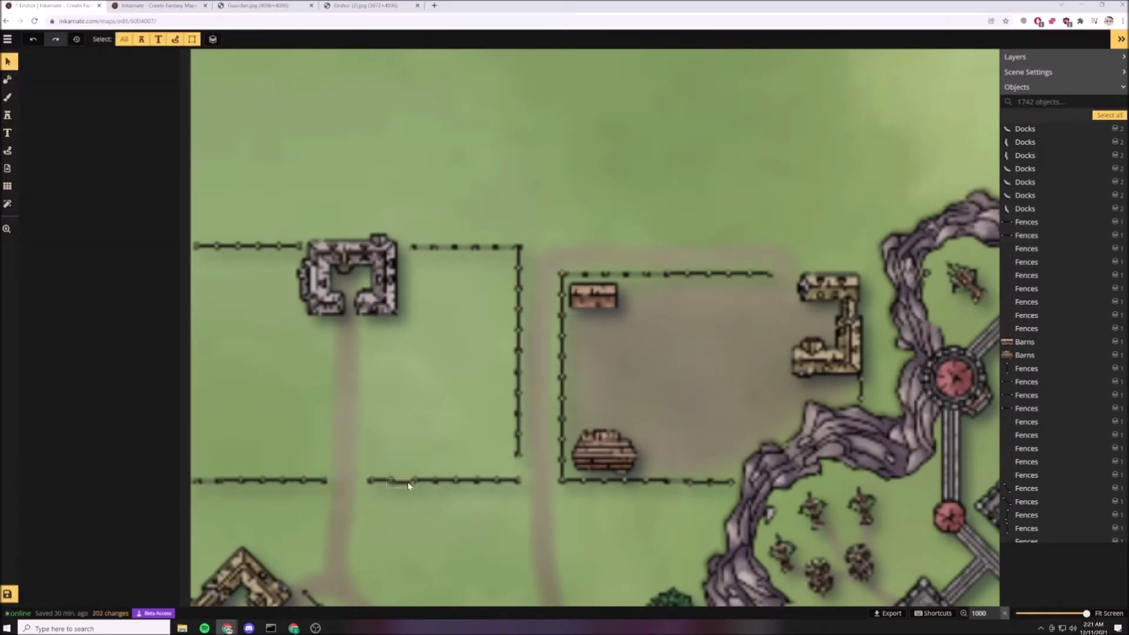
click(407, 482)
click(8, 116)
key(r)
click(518, 467)
scroll(385, 435, down, 3)
Paint a plowed field at texture size 66.35 and rotation 0° in the fenced plot east of the grey farmhouse's path.
click(8, 99)
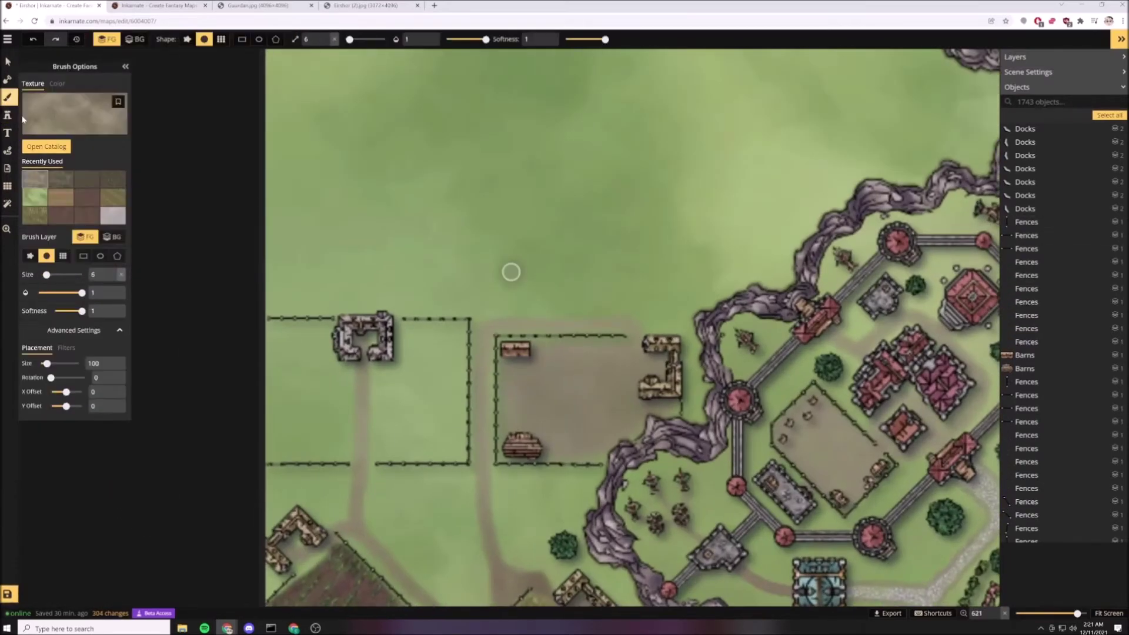
click(69, 114)
click(1122, 38)
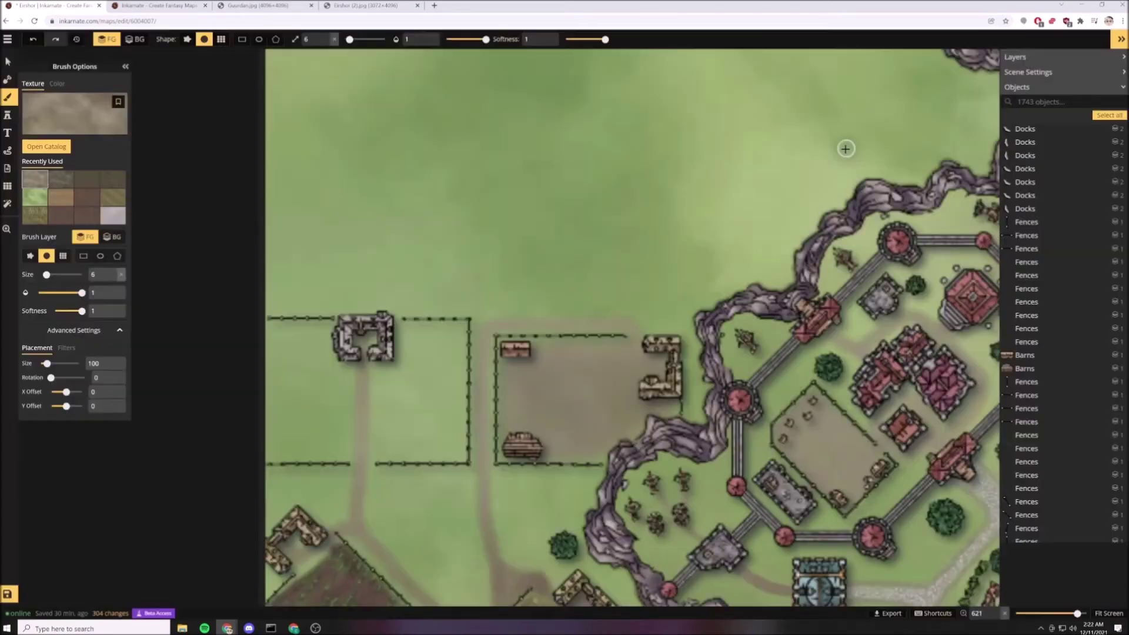
scroll(368, 118, down, 4)
scroll(408, 333, up, 4)
click(95, 197)
double_click(105, 377)
text(0)
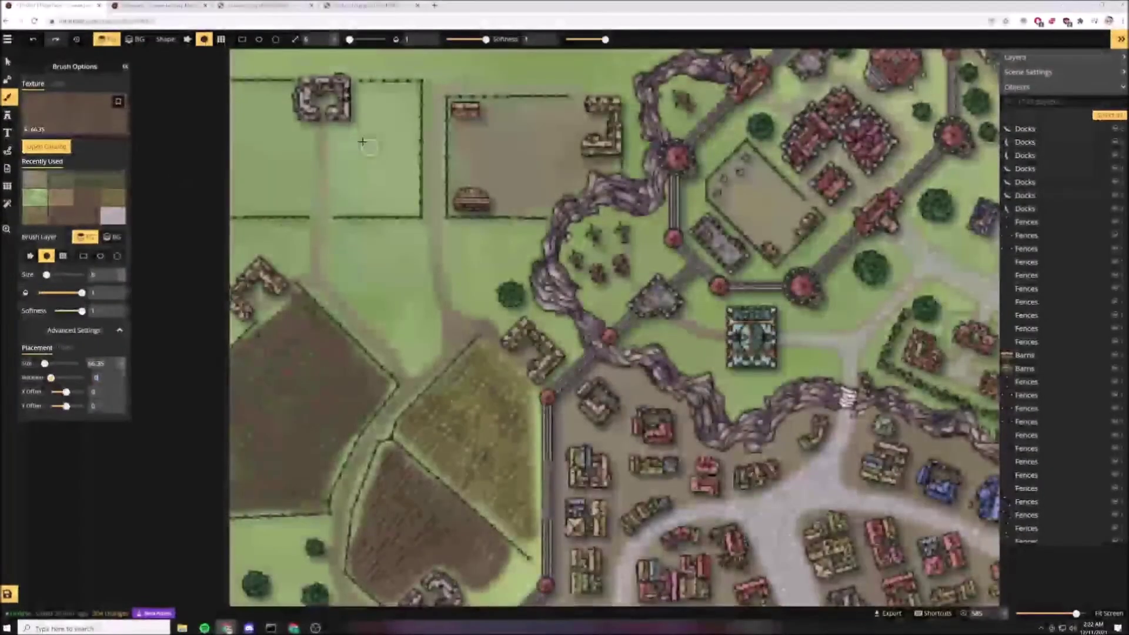
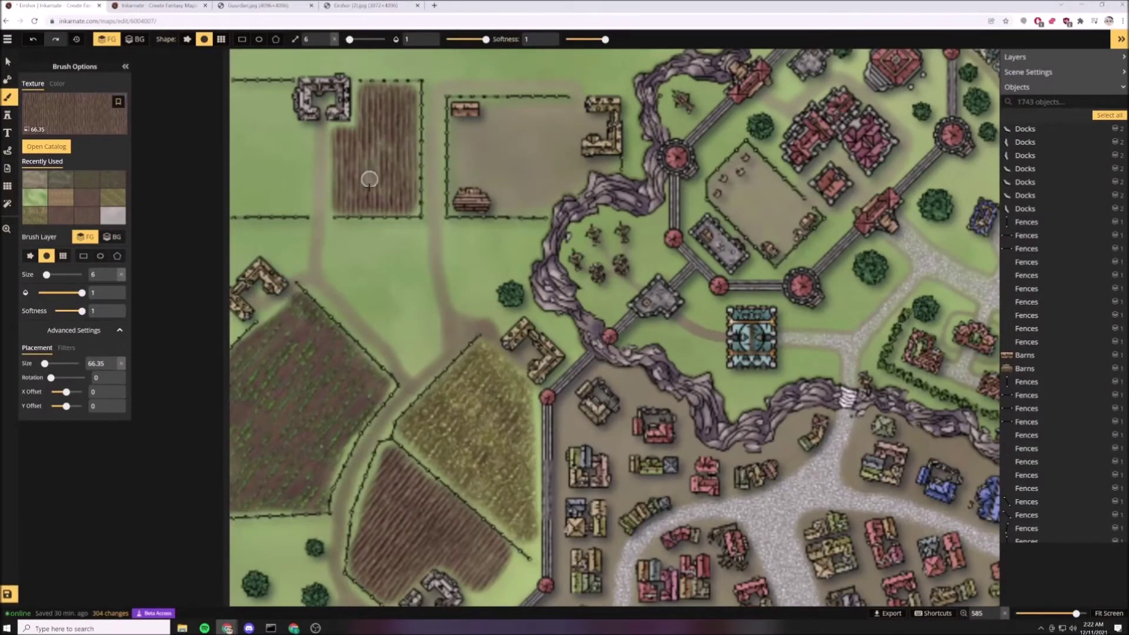
drag(369, 179, 351, 117)
Paint a yellow crop field at texture size 33 and rotation 0° in the fenced plot west of the grey farmhouse's path.
click(35, 215)
double_click(105, 378)
text(0)
drag(235, 94, 289, 94)
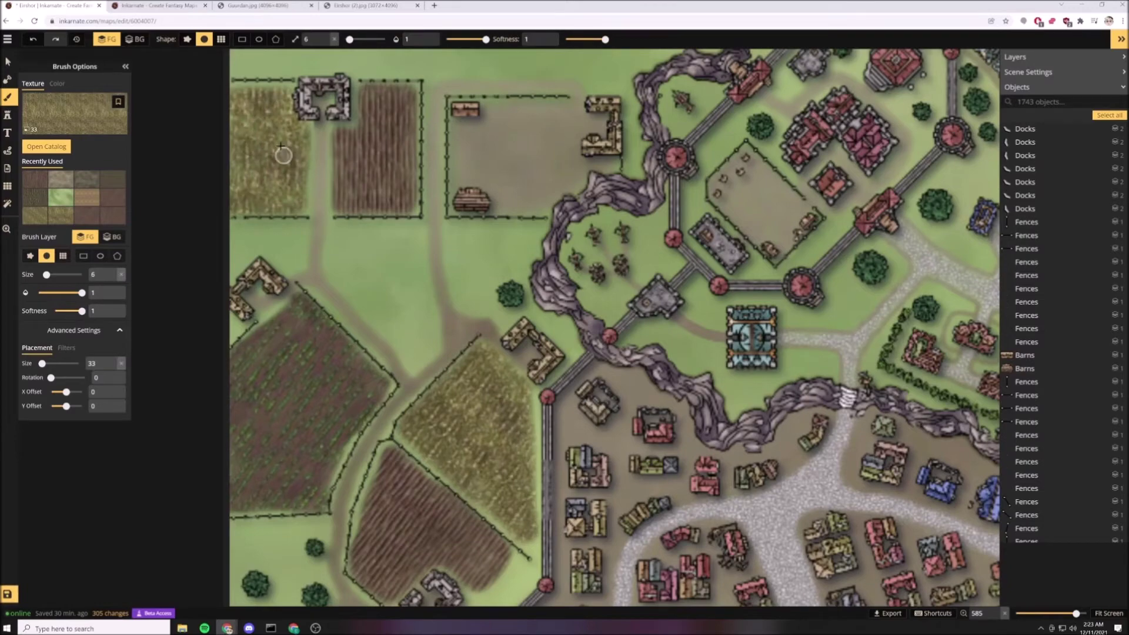
Stamp randomized size 37 Big Rocks in the notch where the northern and southern cliffs meet at the city wall.
scroll(283, 154, down, 10)
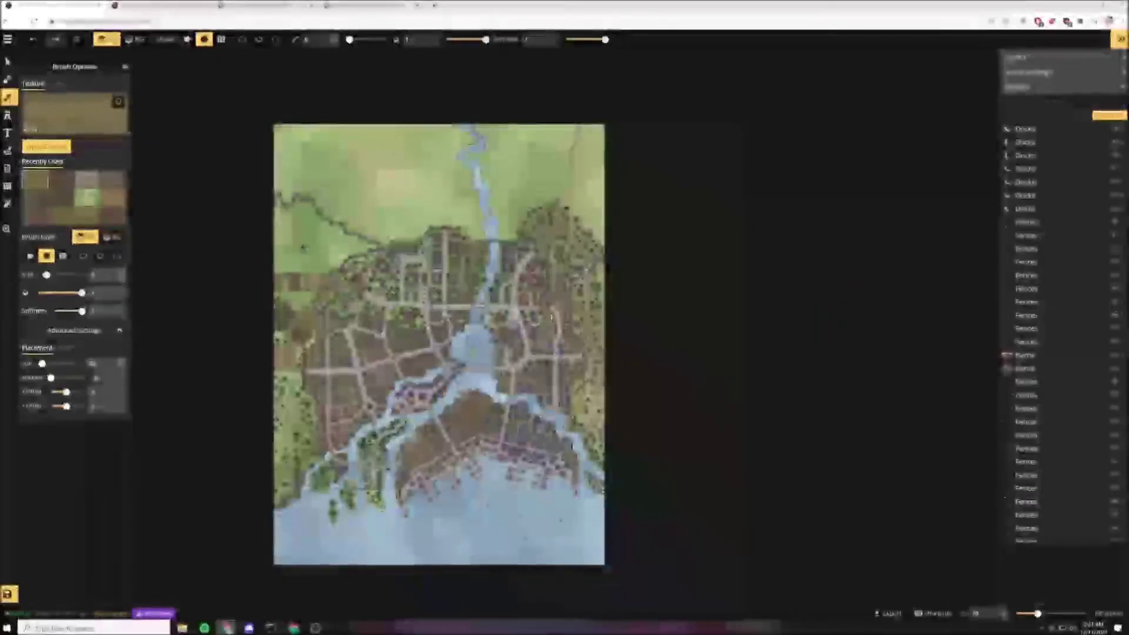
scroll(303, 248, up, 6)
click(87, 179)
scroll(298, 283, up, 2)
click(8, 115)
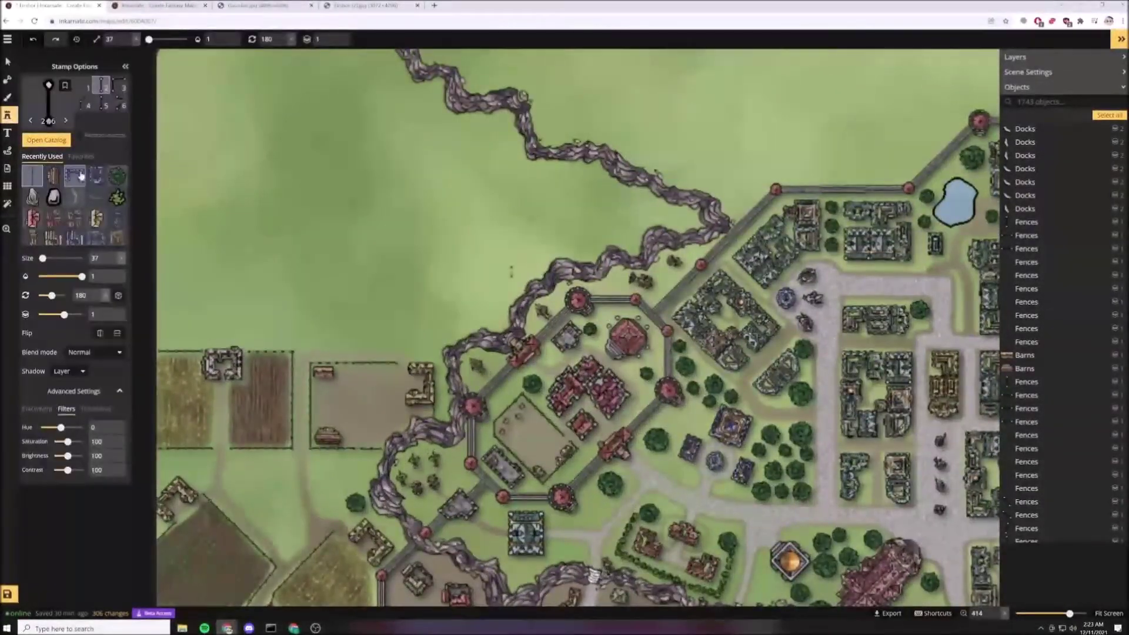
click(33, 197)
scroll(676, 213, up, 2)
click(688, 223)
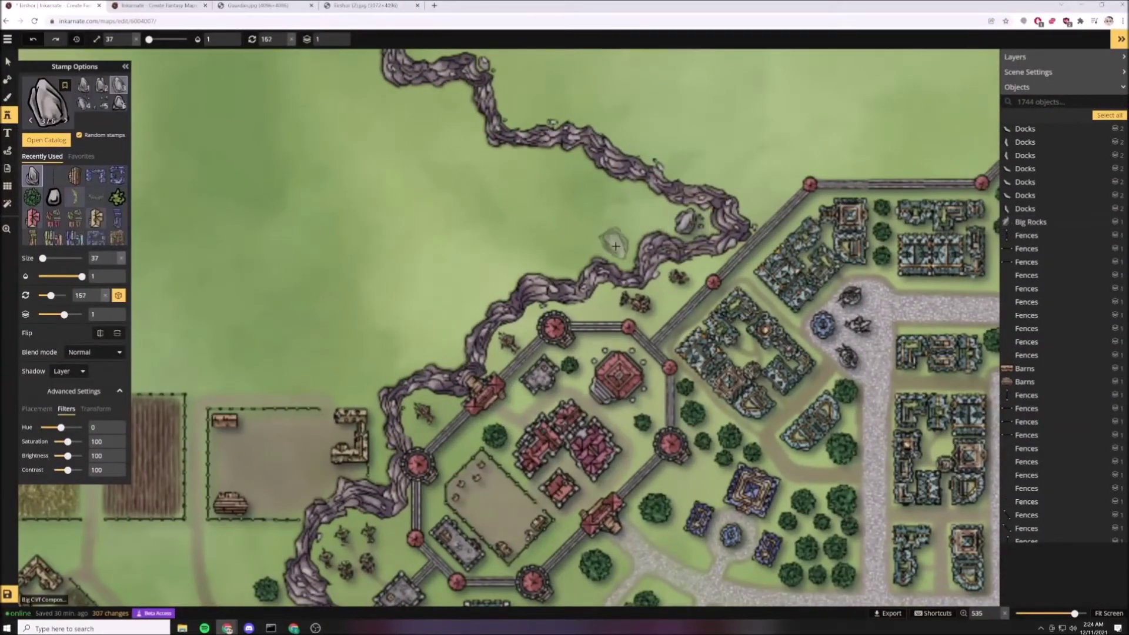
click(618, 250)
click(563, 264)
click(629, 193)
click(655, 220)
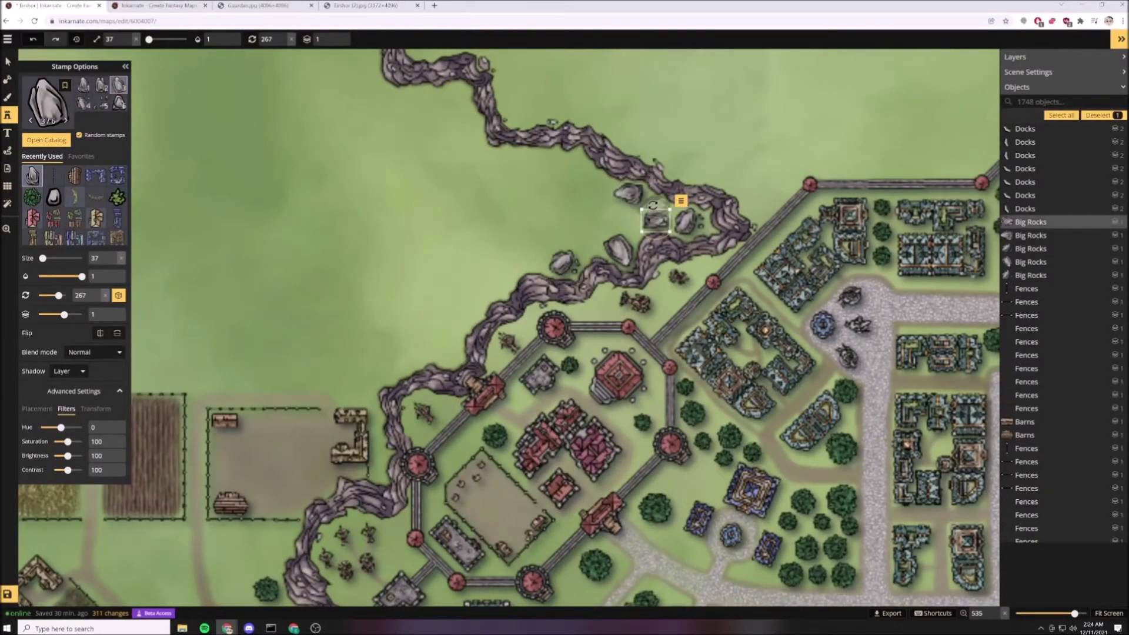
Add Big Rocks farther west along both cliffs and place clusters of broken rocks between them.
click(570, 171)
click(500, 159)
click(499, 281)
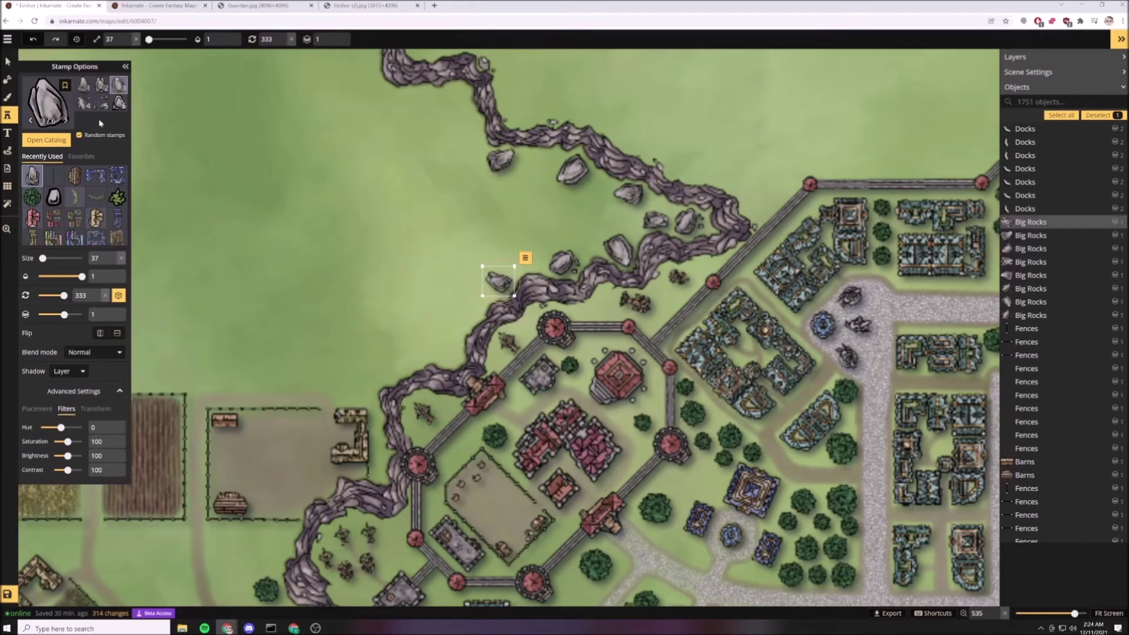
click(605, 218)
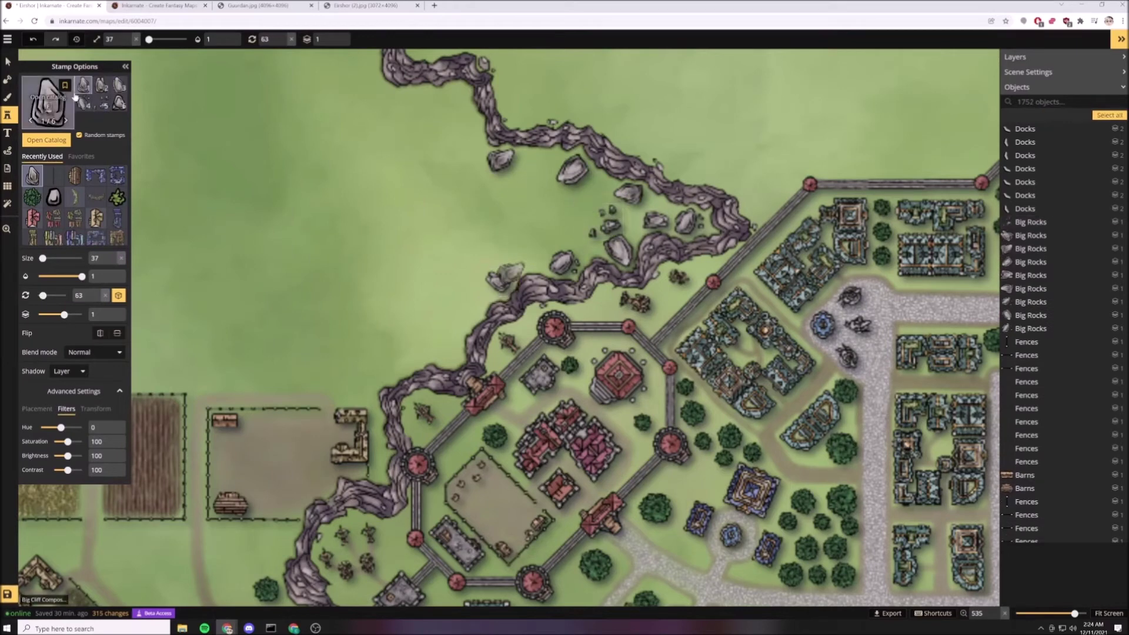
click(535, 166)
Scatter randomized size 37 Small Rocks among the Big Rocks in the eastern part of the cliff notch.
click(54, 197)
scroll(586, 191, up, 4)
click(648, 238)
click(643, 223)
click(679, 202)
click(710, 219)
click(699, 213)
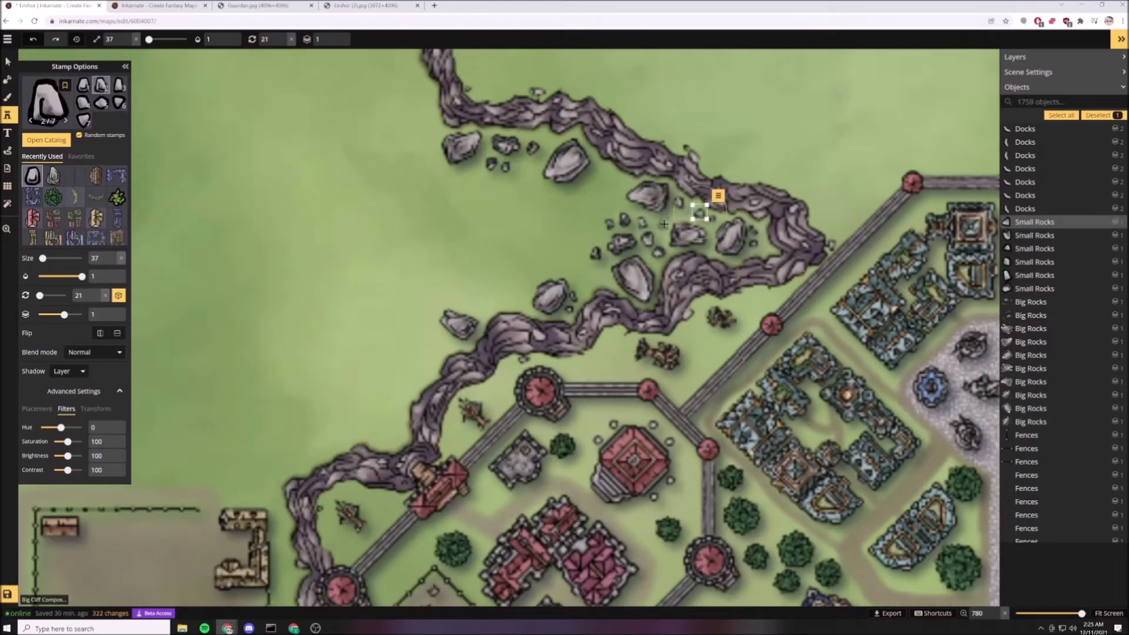
click(668, 222)
click(708, 247)
click(683, 214)
Scatter Small Rocks around the Big Rocks below the northern cliff.
click(520, 163)
click(547, 139)
click(528, 172)
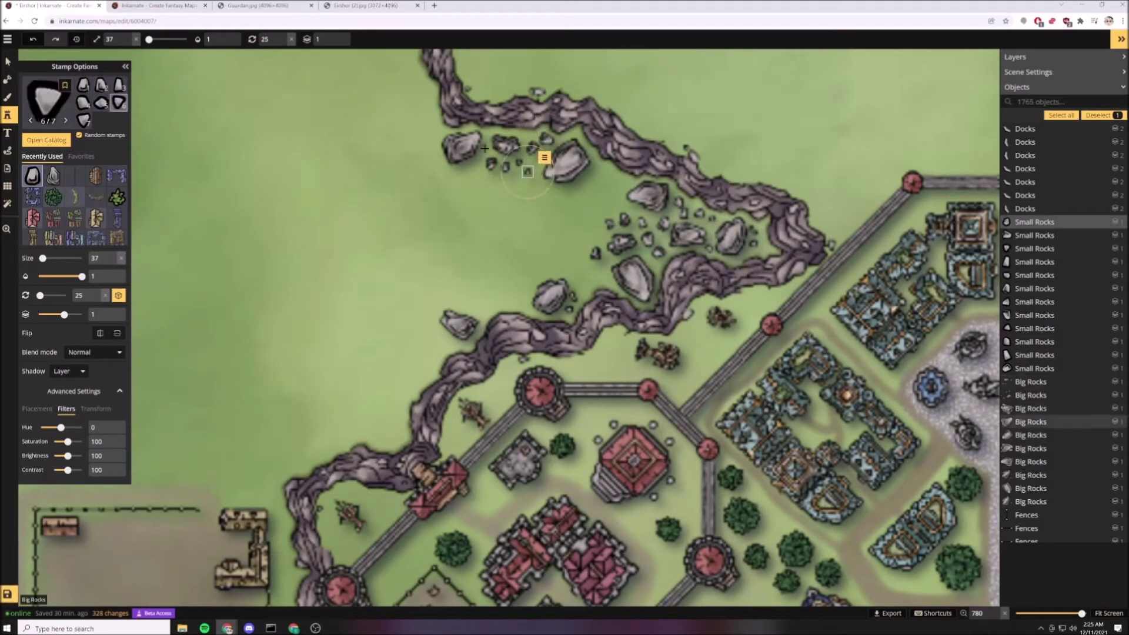
click(477, 167)
click(536, 163)
click(568, 150)
Fill the gap between the northern cliff's rocks and the notch's rock group with Small Rocks.
click(568, 198)
click(584, 210)
click(598, 178)
click(618, 186)
click(604, 195)
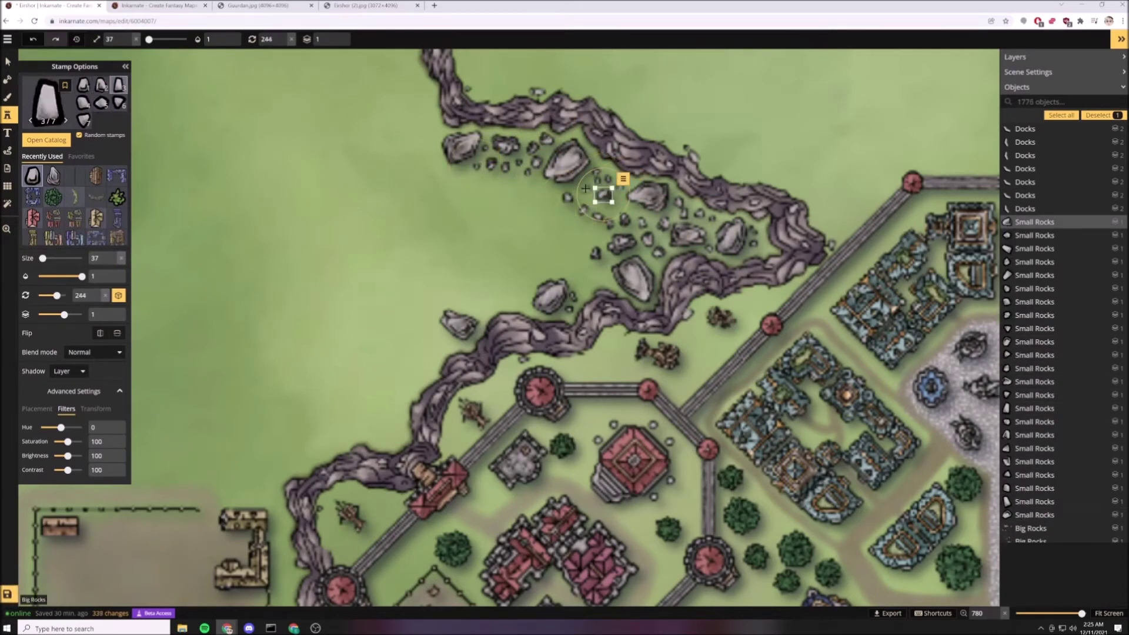
click(586, 188)
Scatter Small Rocks around the Big Rocks along the southern cliff.
click(585, 286)
click(606, 280)
click(584, 268)
click(527, 291)
click(519, 270)
click(442, 345)
click(431, 301)
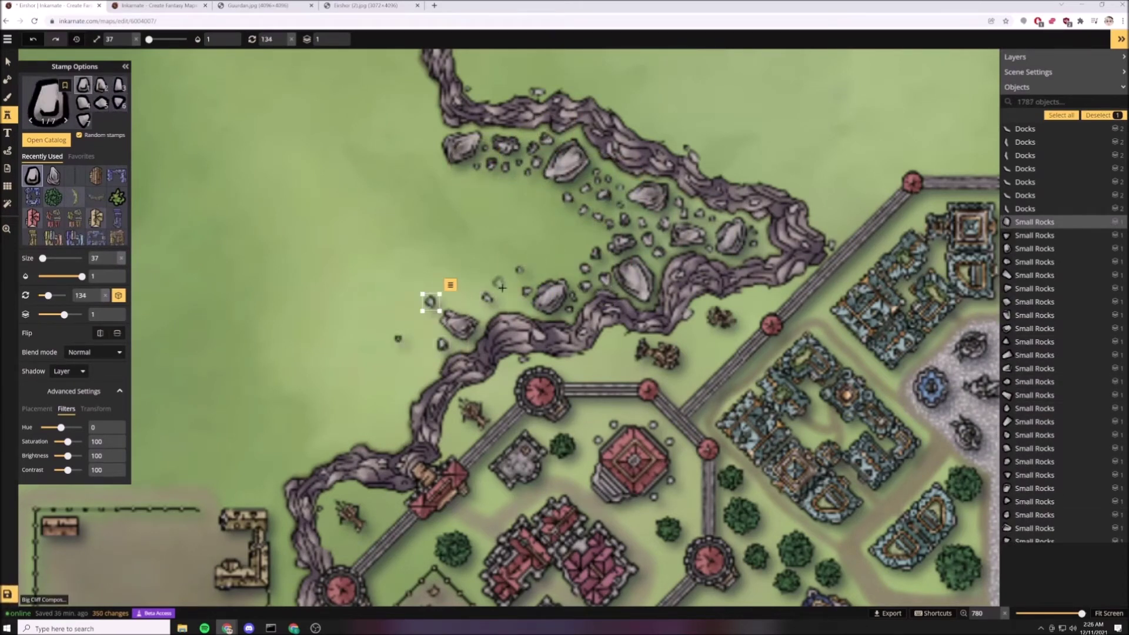
click(500, 301)
Place Small Rocks at the western end of the northern rock group and stamp two Big Rocks in the open middle between the cliffs.
click(431, 131)
click(408, 150)
click(376, 167)
click(53, 176)
click(485, 227)
click(555, 236)
Paint light grey stone ground at brush size 12 beneath the rocks between the cliffs, softening its edges at opacity 0.47.
scroll(702, 269, down, 5)
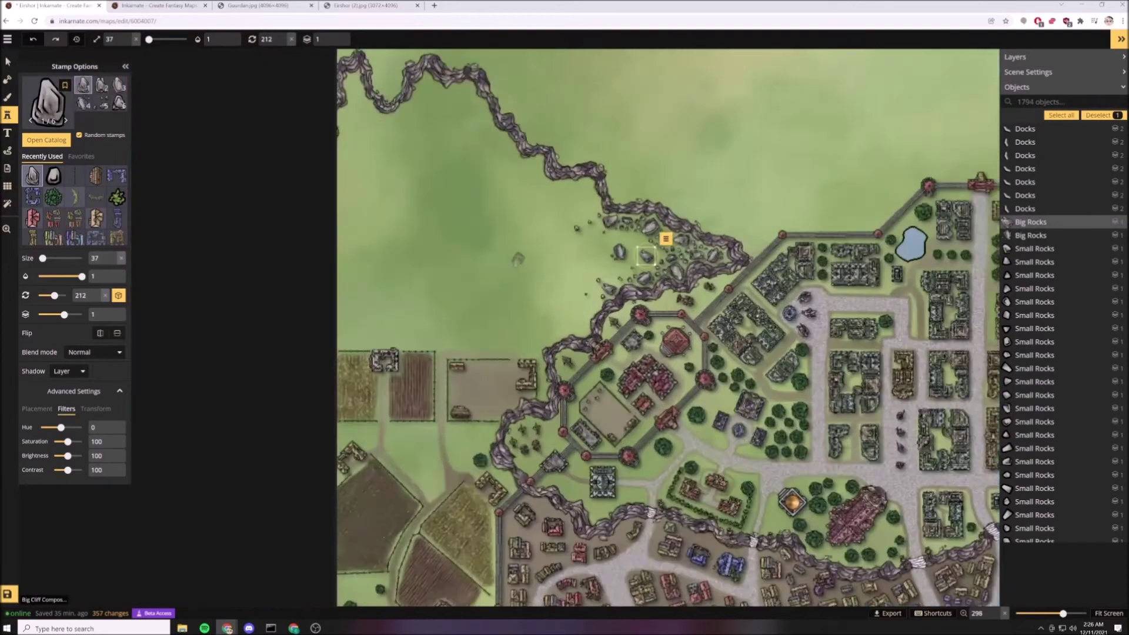
scroll(518, 258, up, 1)
click(7, 97)
click(81, 111)
click(529, 247)
scroll(641, 250, up, 3)
mouse_move(618, 204)
mouse_down()
mouse_move(759, 238)
mouse_move(615, 315)
mouse_up()
drag(486, 39, 466, 40)
mouse_move(591, 197)
mouse_down()
mouse_move(676, 253)
mouse_move(577, 321)
mouse_up()
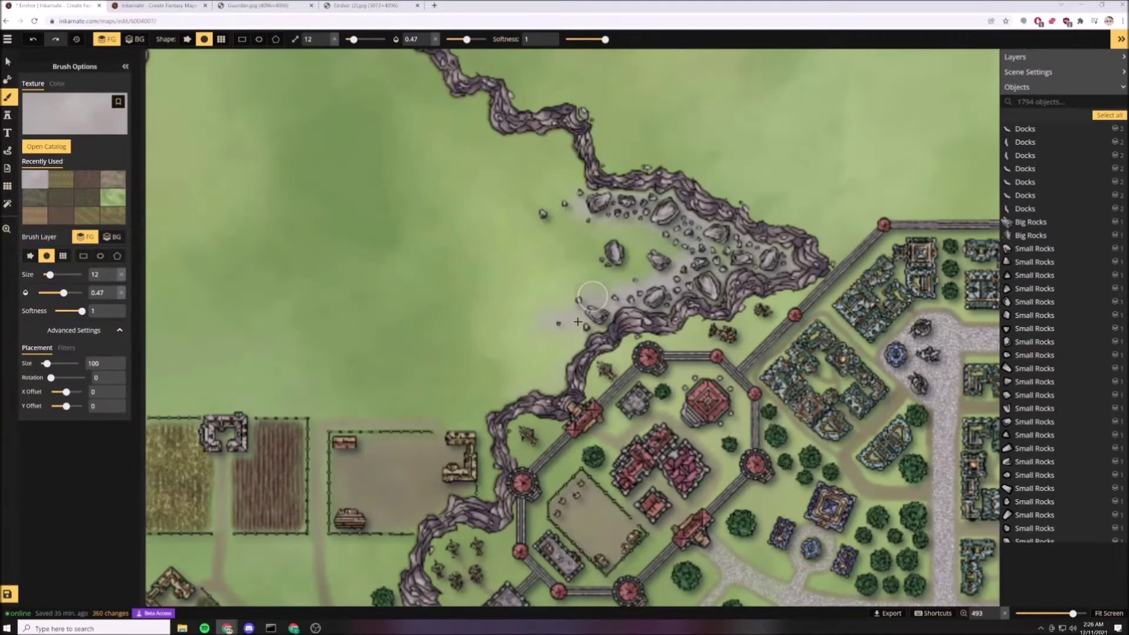
drag(745, 225, 618, 209)
Blend the dark dirt texture at size 12 and opacity 0.3 over the grey rocky ground between the cliffs.
click(35, 198)
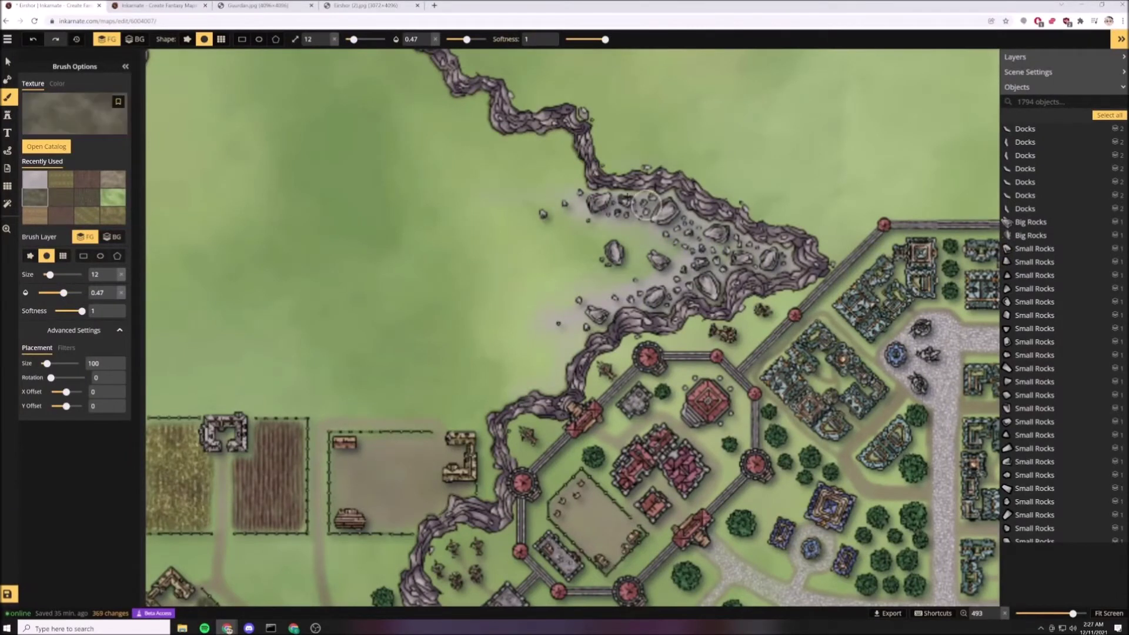
double_click(426, 44)
drag(771, 244, 769, 247)
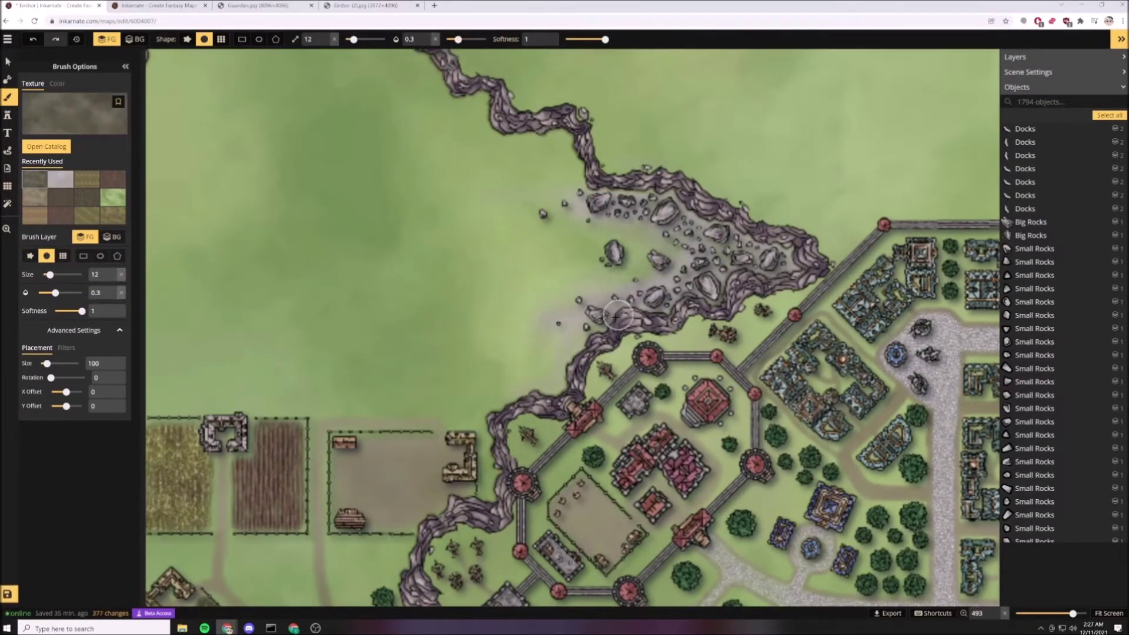
scroll(623, 306, down, 5)
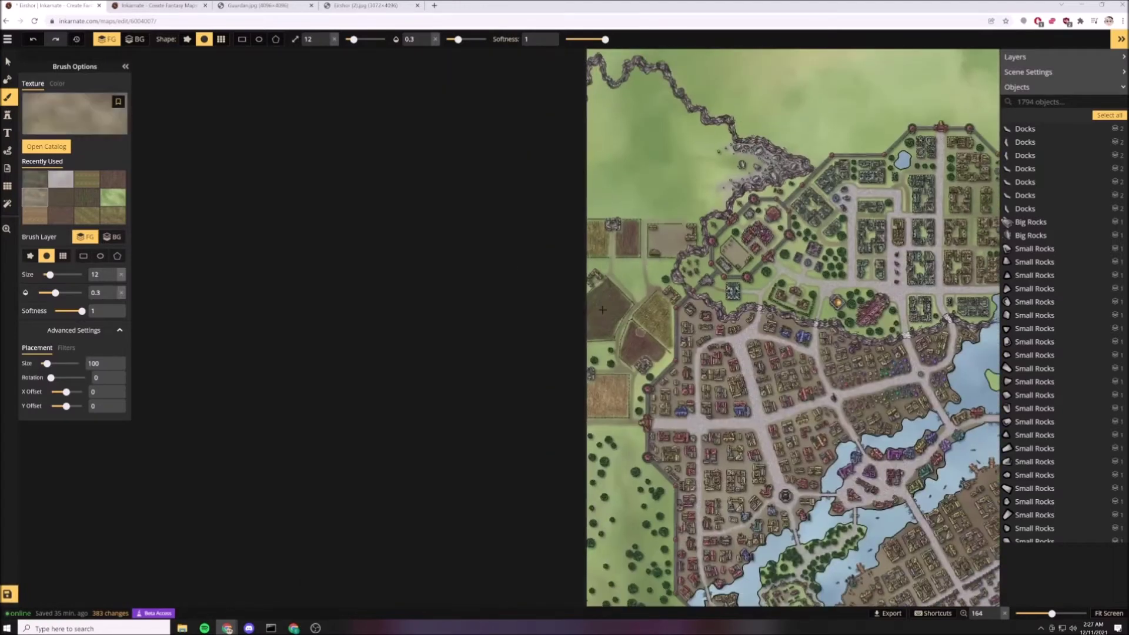
Blend the brown dirt texture at size 32 and opacity 0.3 over the ground along the western cliffs.
drag(654, 374, 654, 393)
drag(691, 266, 618, 389)
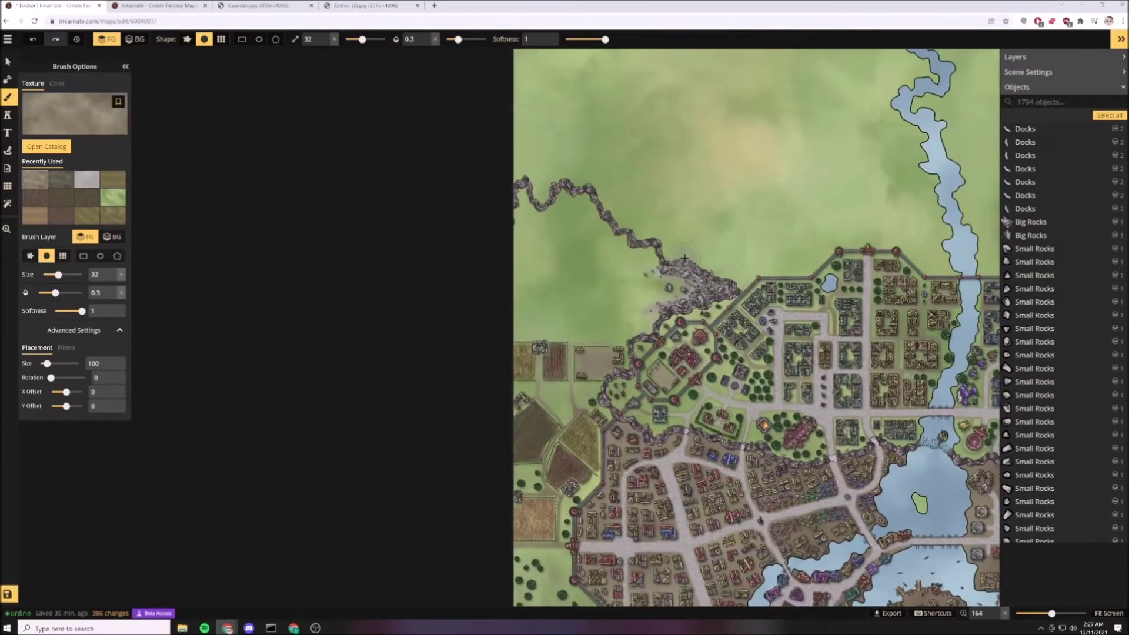
Stamp a Mason building at size 37 on the grass just west of the rocky area between the cliffs.
key(s)
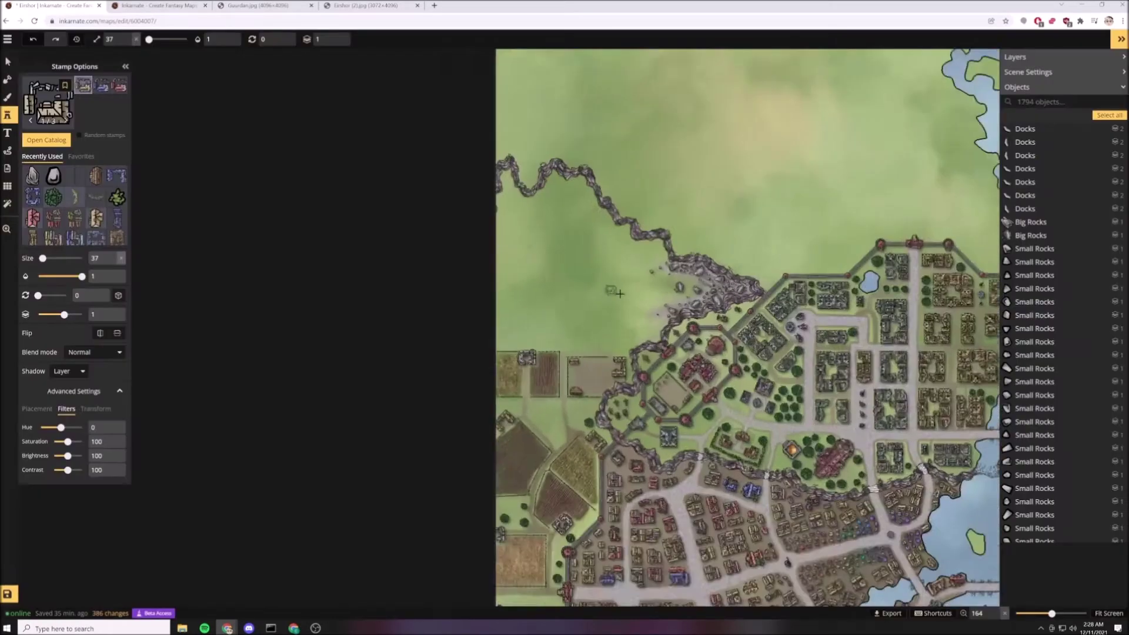
scroll(632, 308, up, 5)
scroll(646, 306, up, 5)
click(646, 300)
Close off the western side of the rocky area with Fences running from the Mason building to the northern and southern cliffs.
click(96, 176)
scroll(680, 361, up, 2)
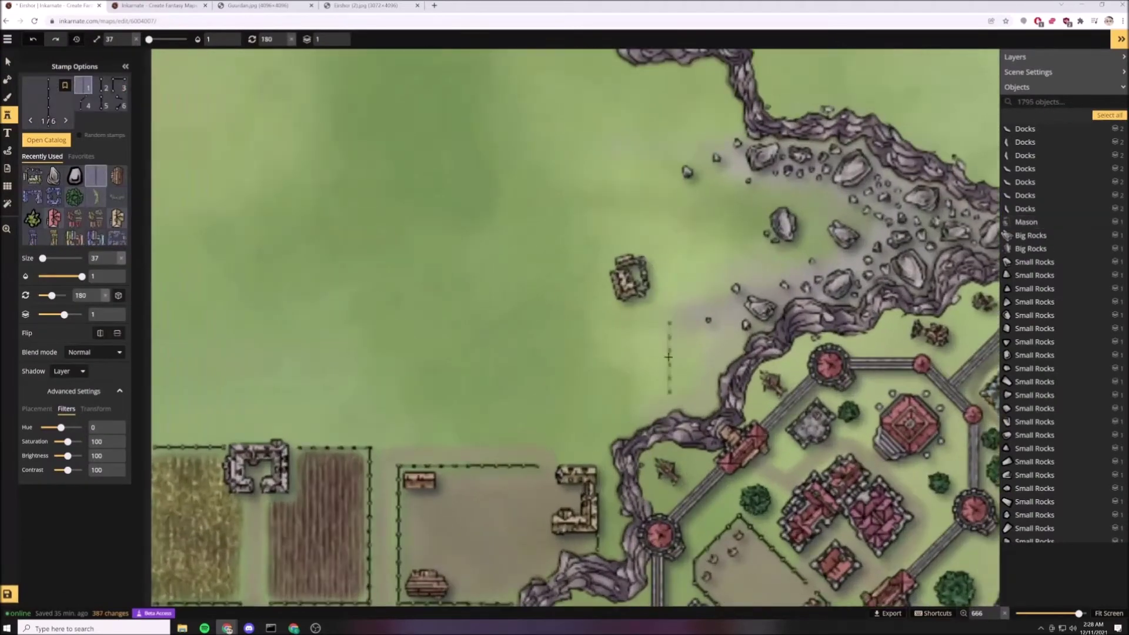
scroll(665, 347, down, 1)
click(653, 328)
scroll(674, 391, down, 1)
click(676, 386)
scroll(640, 214, up, 2)
click(640, 221)
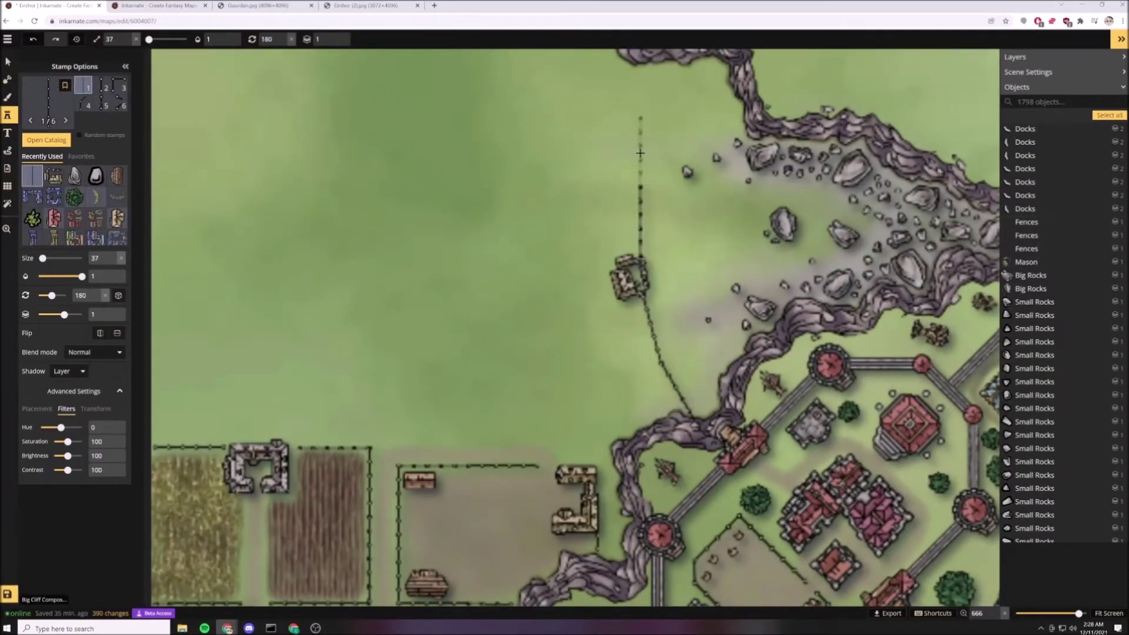
click(641, 151)
click(657, 87)
scroll(699, 263, down, 2)
Paint light grey stone ground at size 32 and opacity 0.3 across the fenced rocky area.
key(b)
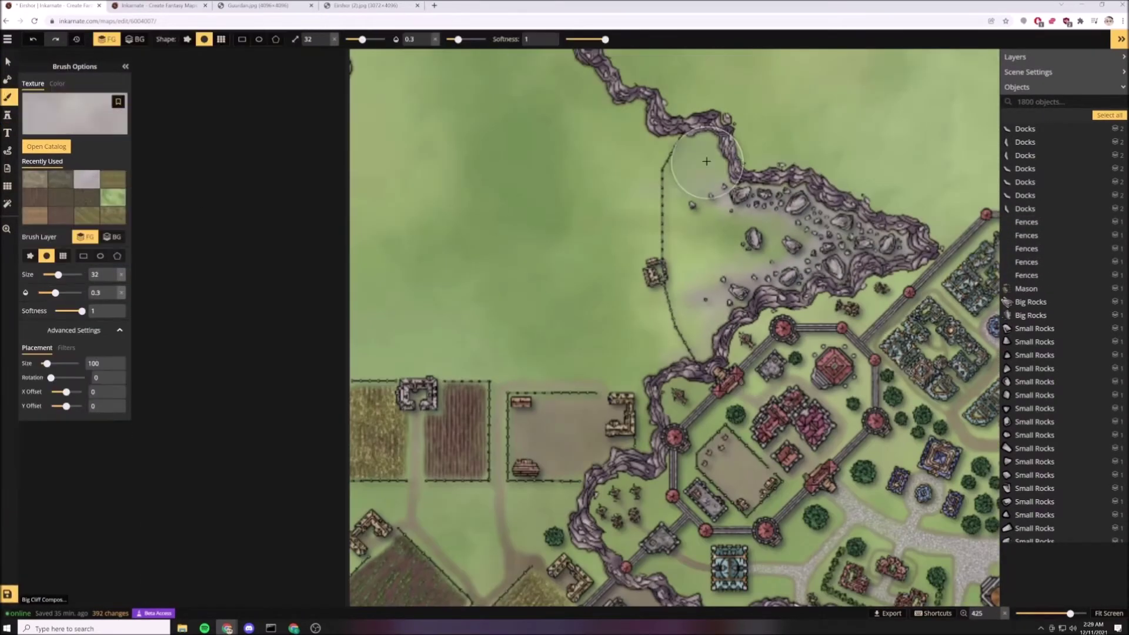
mouse_move(708, 164)
mouse_down()
mouse_move(701, 308)
mouse_move(774, 249)
mouse_move(694, 215)
mouse_move(810, 249)
mouse_up()
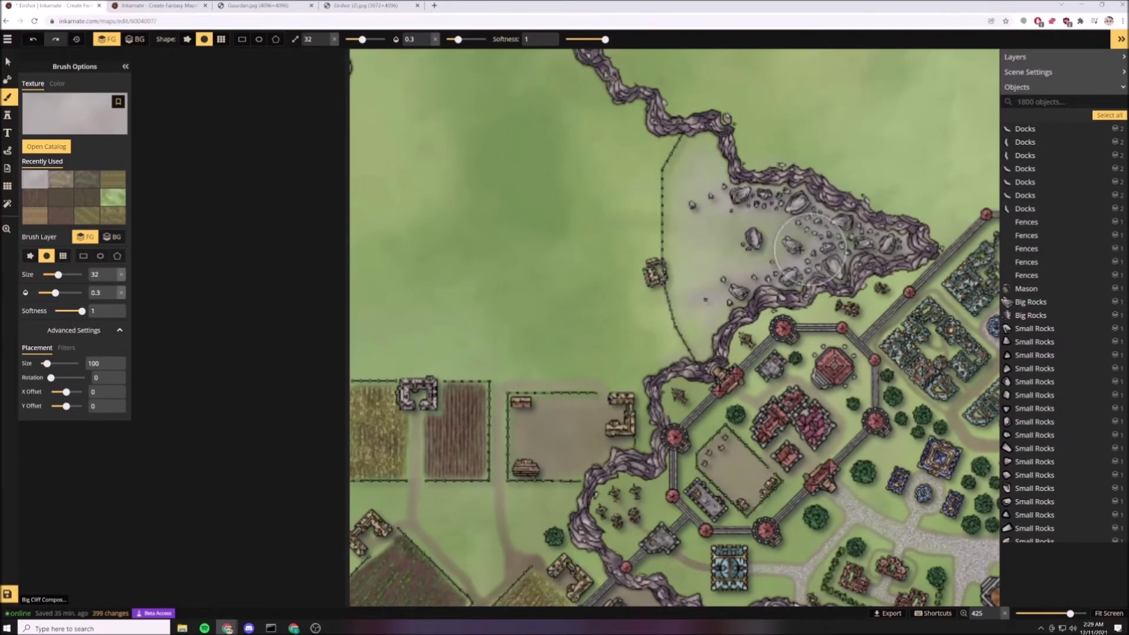
Blend the dark dirt texture at size 16 and opacity 0.3 into the grey ground inside the fence.
click(87, 179)
scroll(655, 270, down, 3)
drag(655, 270, 680, 279)
scroll(472, 181, down, 3)
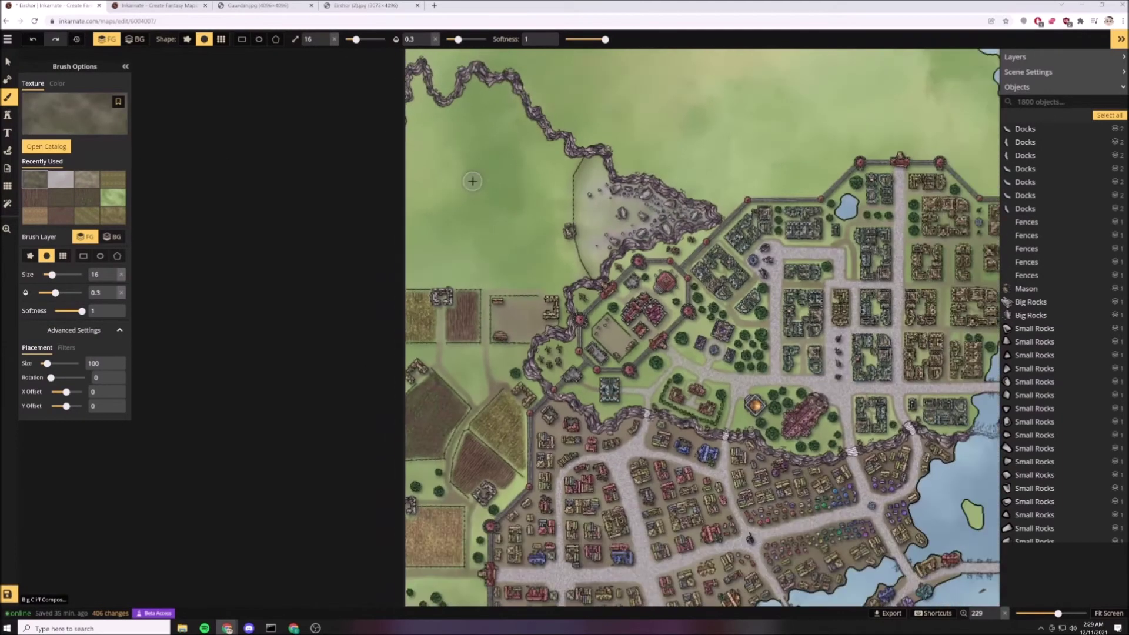
scroll(473, 181, down, 3)
scroll(478, 176, up, 5)
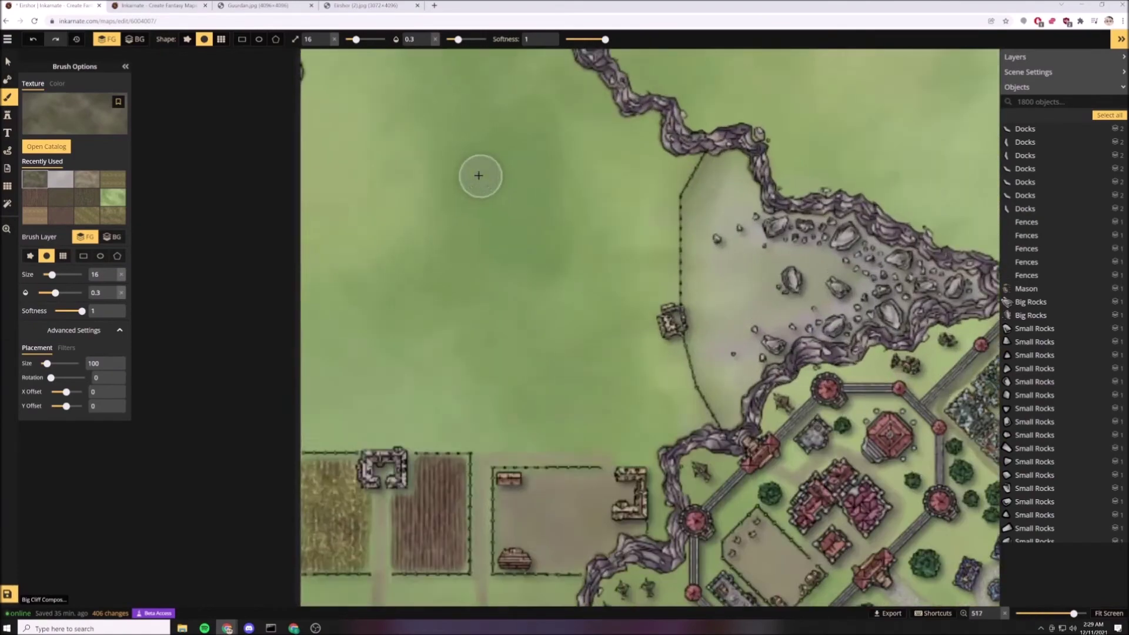
Reposition the southernmost fence section below the Mason building so it runs horizontally into the cliff.
key(s)
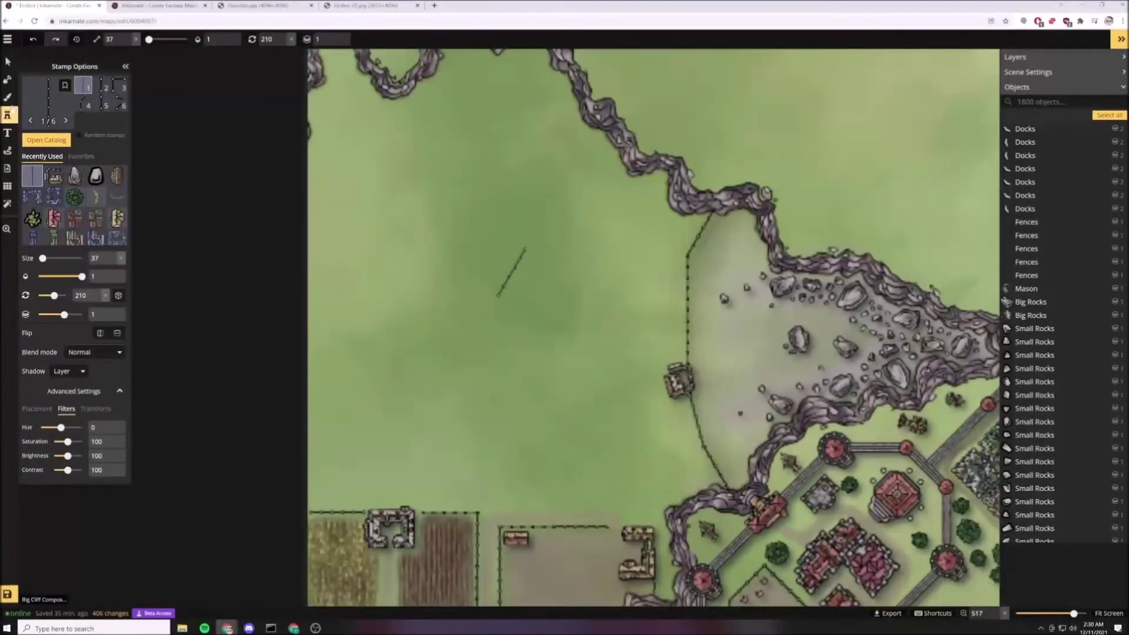
click(7, 62)
scroll(711, 406, up, 3)
drag(709, 412, 501, 307)
click(488, 353)
drag(488, 353, 506, 303)
drag(551, 318, 509, 323)
click(255, 330)
Stamp two Farmhouses at size 38, one rotated 180 north of the crop fields and one rotated 60 beside the northern cliff.
scroll(255, 330, down, 5)
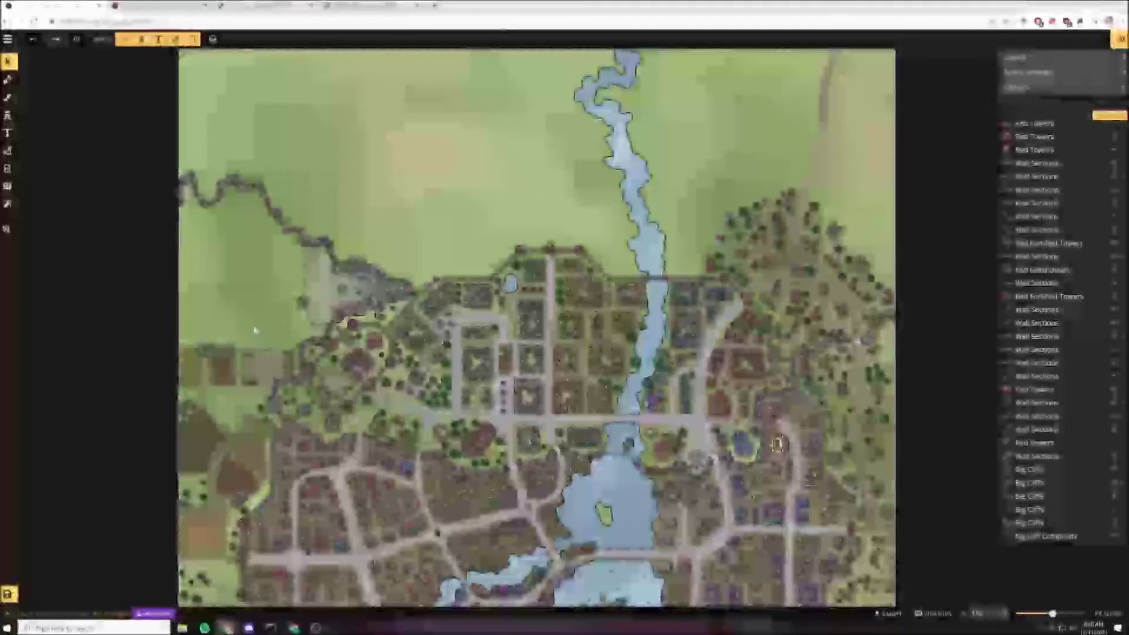
scroll(254, 330, up, 3)
click(8, 115)
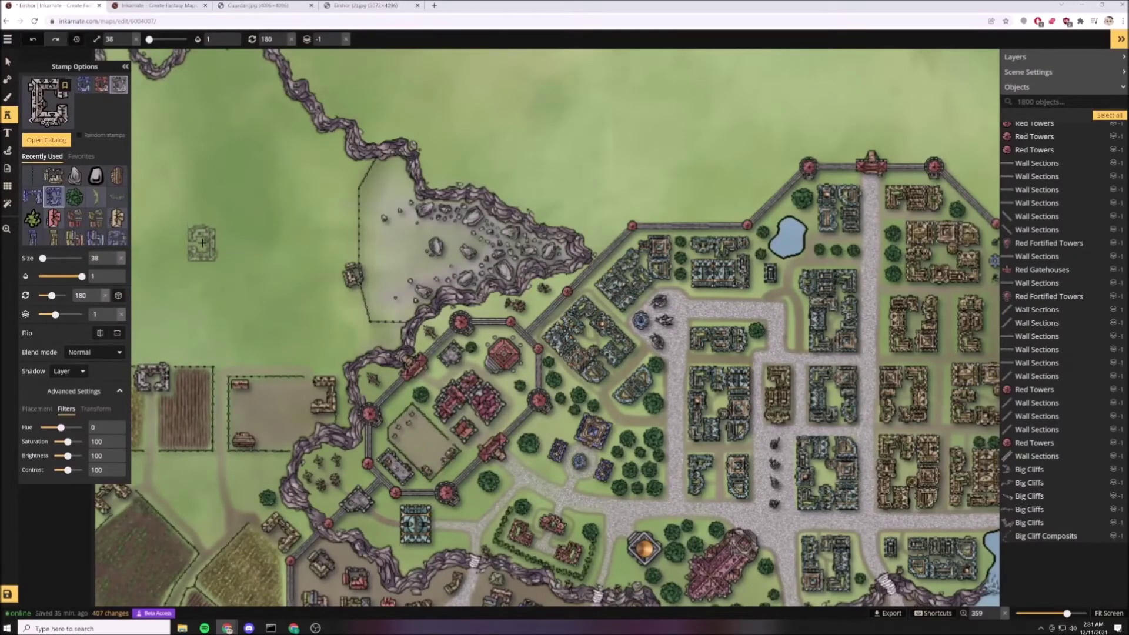
click(201, 240)
click(54, 197)
scroll(241, 136, down, 3)
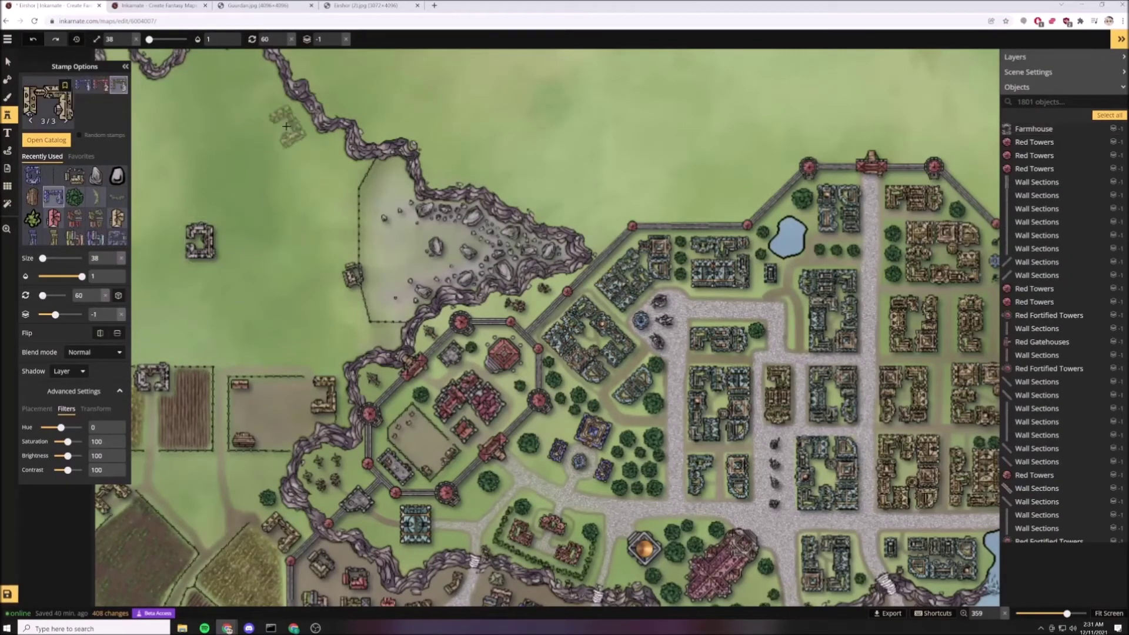
click(287, 124)
Extend a vertical line of Fences north from the existing crop fields toward the grey farmhouse.
click(74, 176)
scroll(209, 279, up, 4)
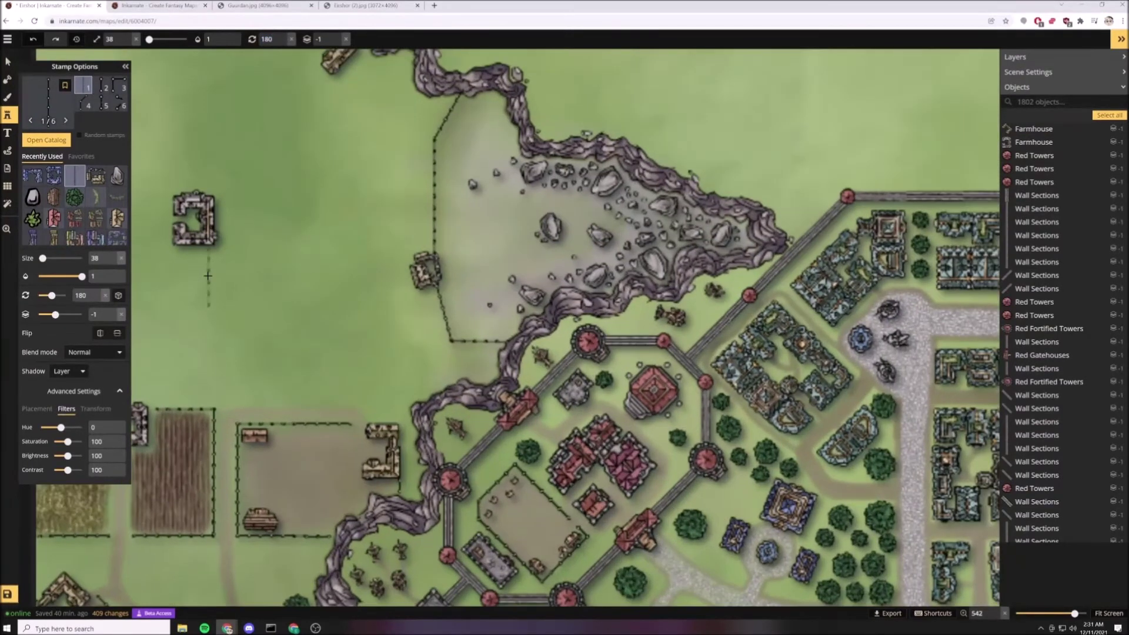
click(215, 379)
scroll(210, 311, up, 4)
click(215, 326)
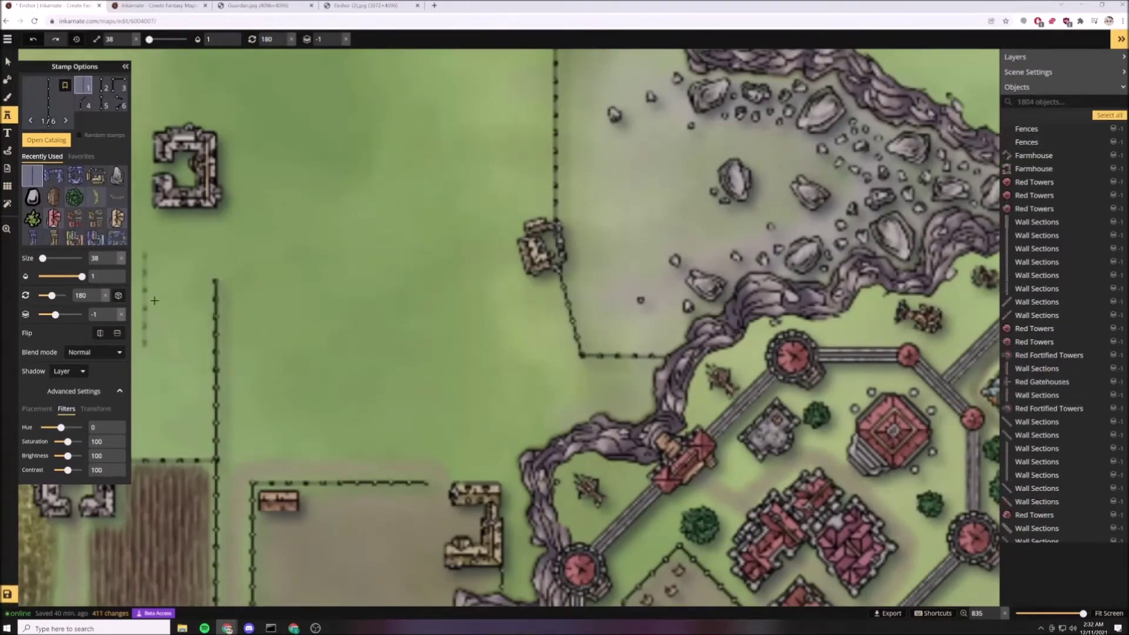
Run Fences at rotation 270 from the grey farmhouse to the western map edge and add short vertical pieces below the farmhouse.
drag(147, 299, 420, 340)
scroll(358, 229, down, 3)
click(377, 175)
click(287, 175)
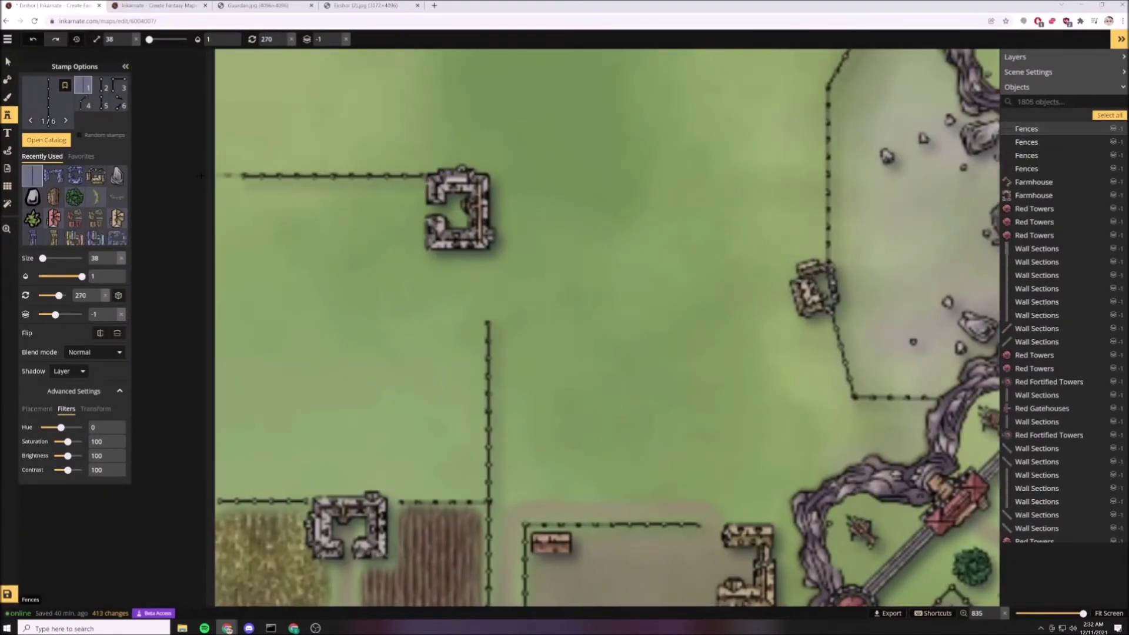
click(199, 175)
click(484, 262)
click(485, 279)
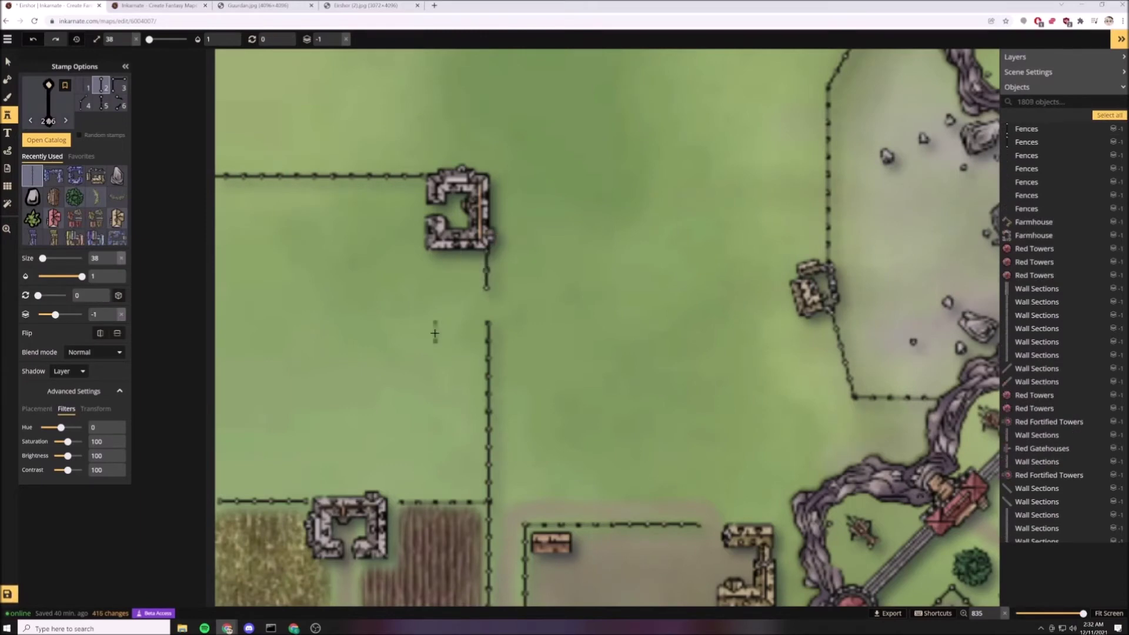
Paint dirt paths at size 6 and opacity 1 linking both new farmhouses and the Mason building to the existing farm path.
scroll(302, 280, down, 3)
key(b)
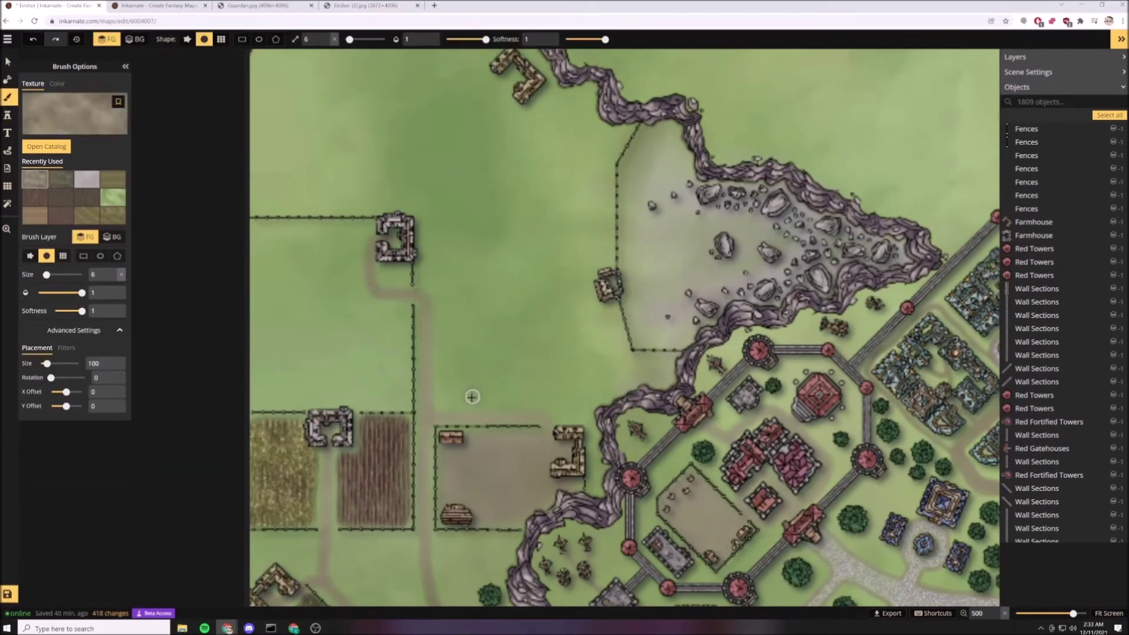
drag(511, 399, 527, 524)
scroll(441, 419, up, 1)
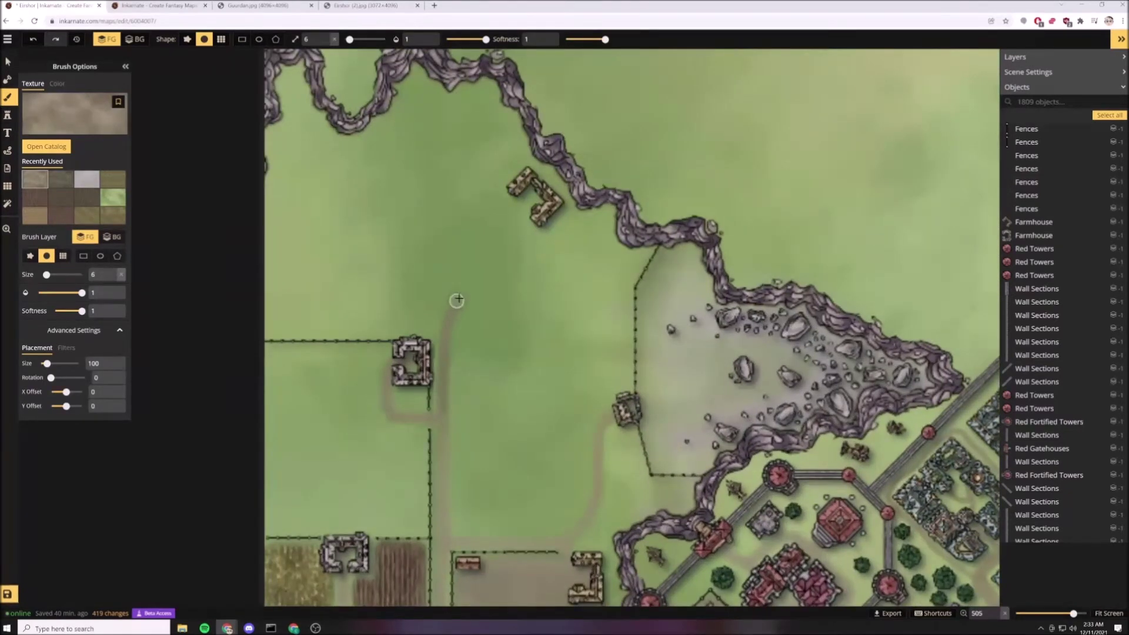
Place long and short Fences at rotation 45 from the northern farmhouse southwest to the dirt path.
key(s)
scroll(520, 309, up, 4)
key(1)
scroll(542, 219, up, 3)
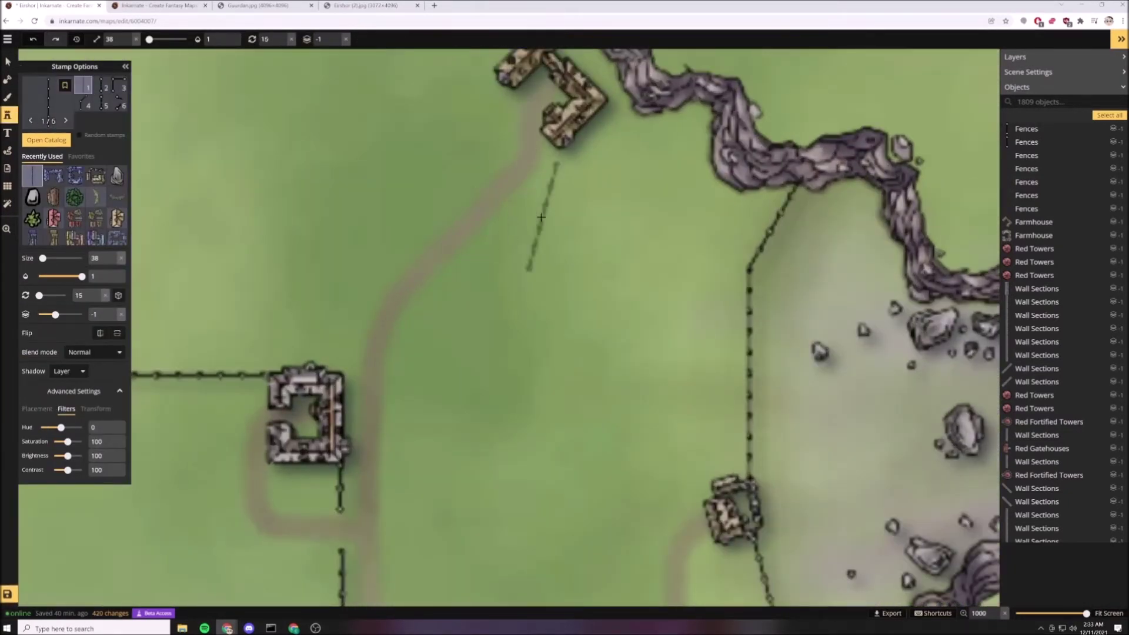
click(519, 189)
key(2)
click(473, 232)
click(513, 274)
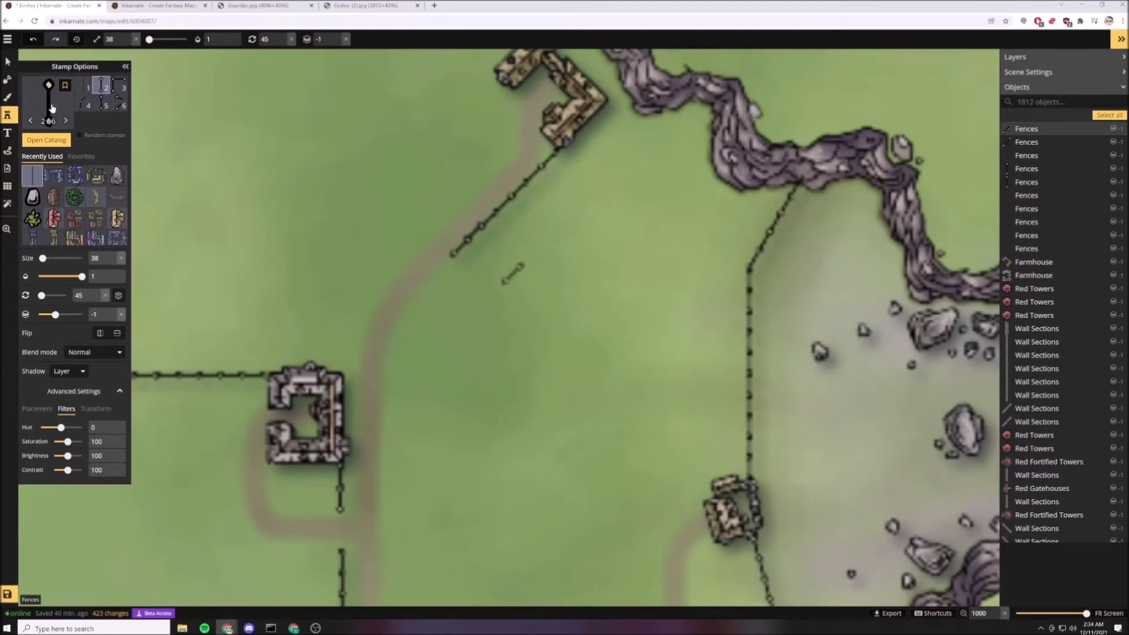
Complete the diamond-shaped enclosure northwest of the northern farmhouse with Fences, using rotations 315 and 225 for its western sides.
click(396, 198)
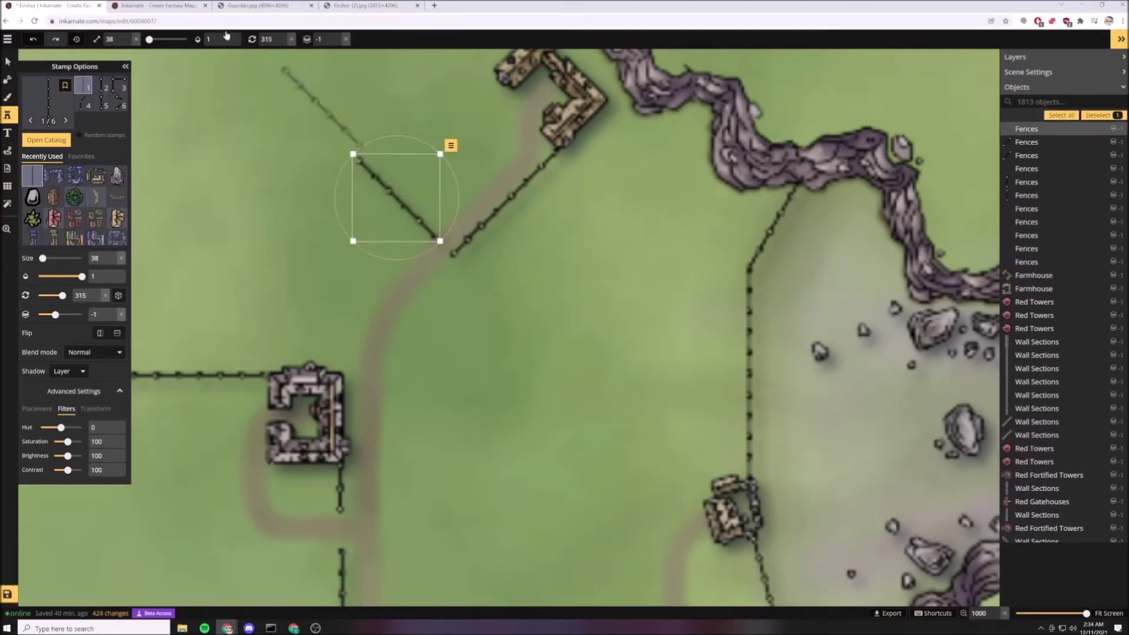
drag(320, 121, 386, 343)
click(386, 343)
scroll(385, 267, down, 6)
click(386, 268)
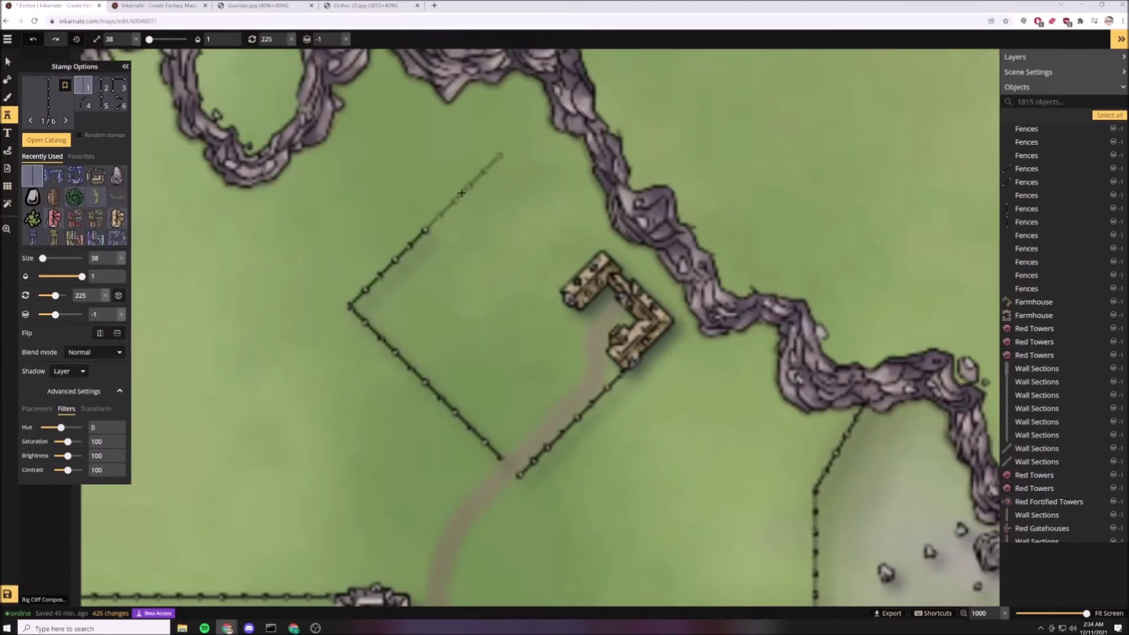
click(461, 192)
scroll(537, 193, up, 6)
click(537, 193)
key(2)
click(582, 237)
Fill the diamond-shaped enclosure with the dark crop soil texture, using placement size 33 and rotation 37.
key(b)
scroll(510, 270, down, 3)
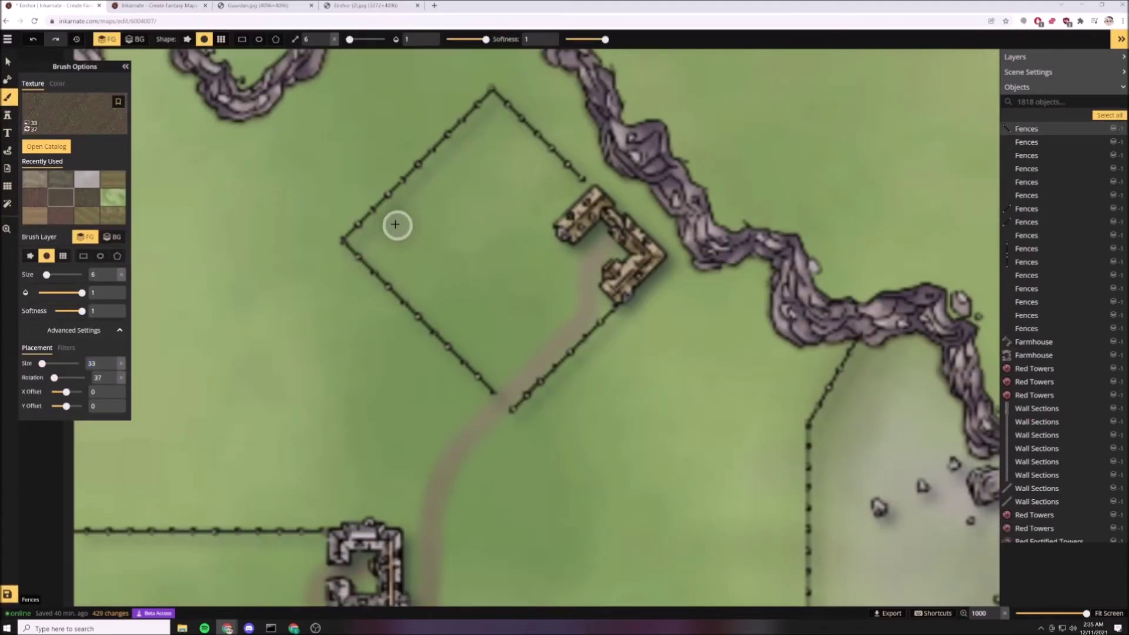
mouse_move(422, 191)
mouse_down()
mouse_move(558, 180)
mouse_move(515, 335)
mouse_move(396, 269)
mouse_move(374, 242)
mouse_up()
scroll(386, 243, up, 5)
mouse_move(400, 238)
mouse_down()
mouse_move(479, 183)
mouse_move(498, 152)
mouse_move(445, 294)
mouse_move(491, 323)
mouse_move(500, 213)
mouse_move(434, 216)
mouse_up()
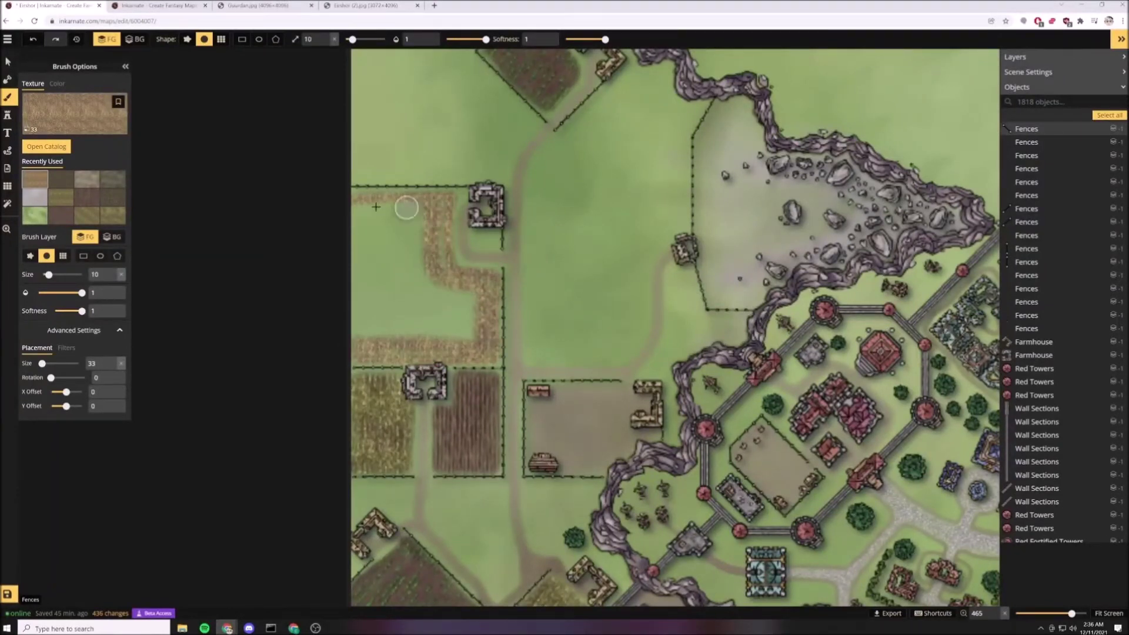
Fill the fenced field beside the grey farmhouse with the golden wheat texture at brush size 10 and placement size 33.
drag(483, 350, 466, 307)
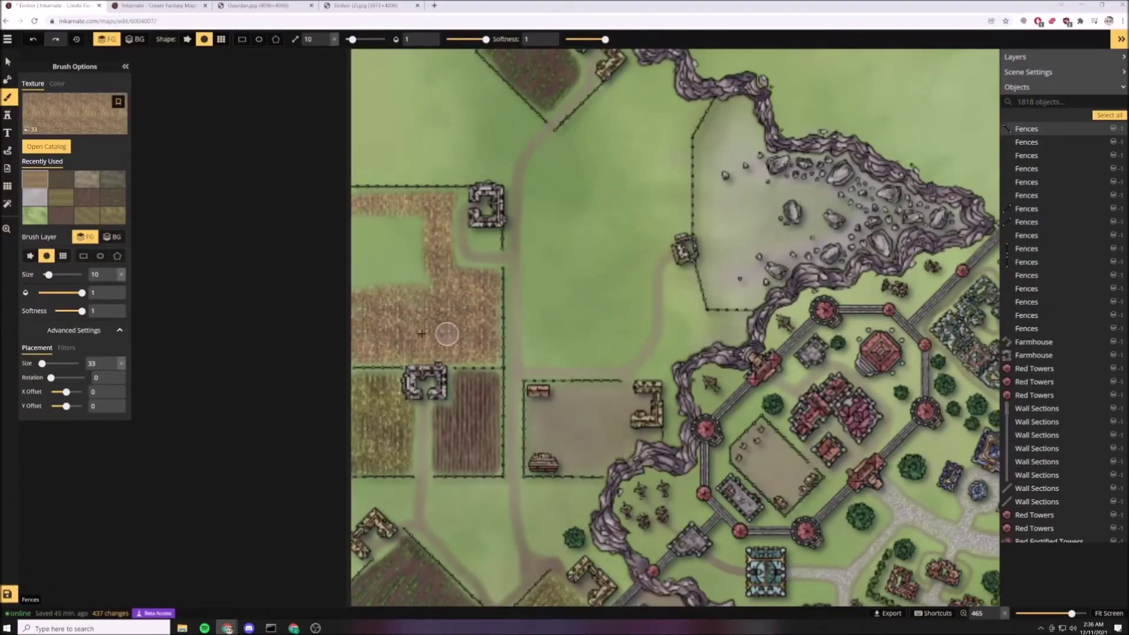
drag(354, 268, 383, 265)
Scatter random Trees at size 38 above the walled yard, beside the Mason building and near the northern farm.
scroll(377, 299, down, 6)
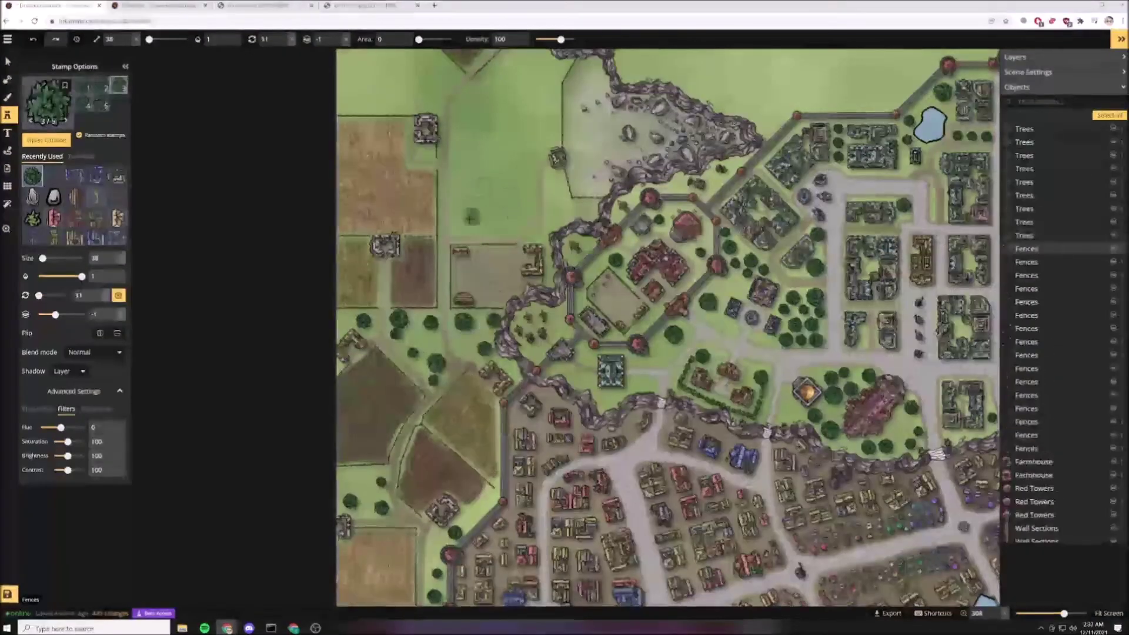
click(462, 219)
click(480, 219)
click(465, 207)
click(559, 218)
click(555, 187)
click(554, 70)
click(535, 69)
click(513, 82)
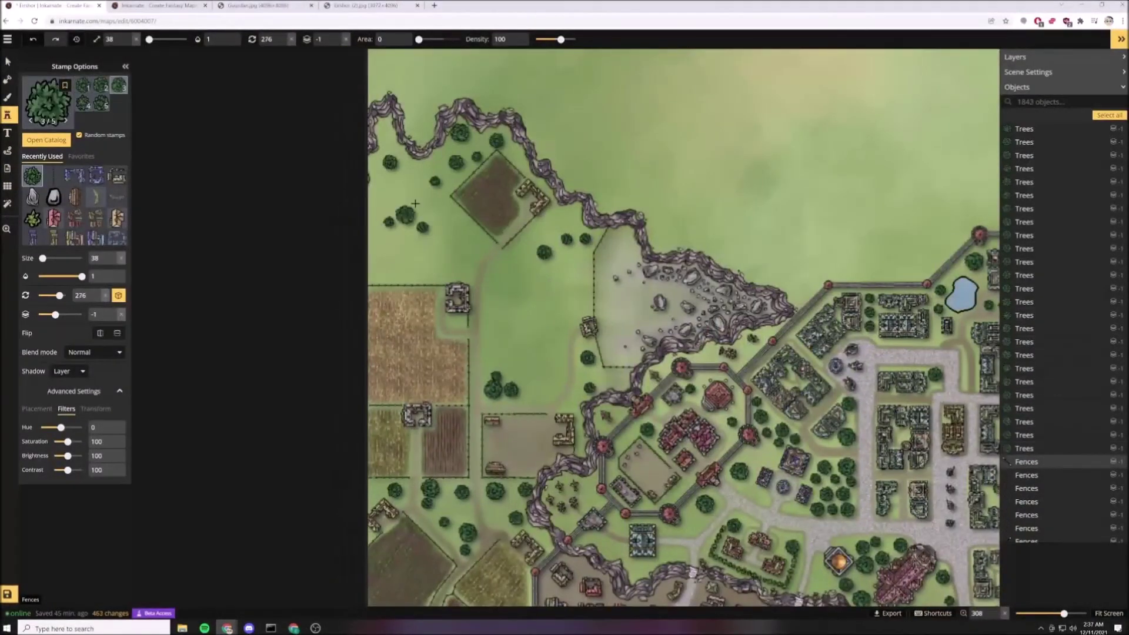
Scatter Trees north of the wheat field, along the western map edge and beside the farm path.
click(420, 263)
click(460, 266)
click(389, 269)
click(373, 258)
click(370, 200)
click(387, 130)
click(499, 276)
click(498, 346)
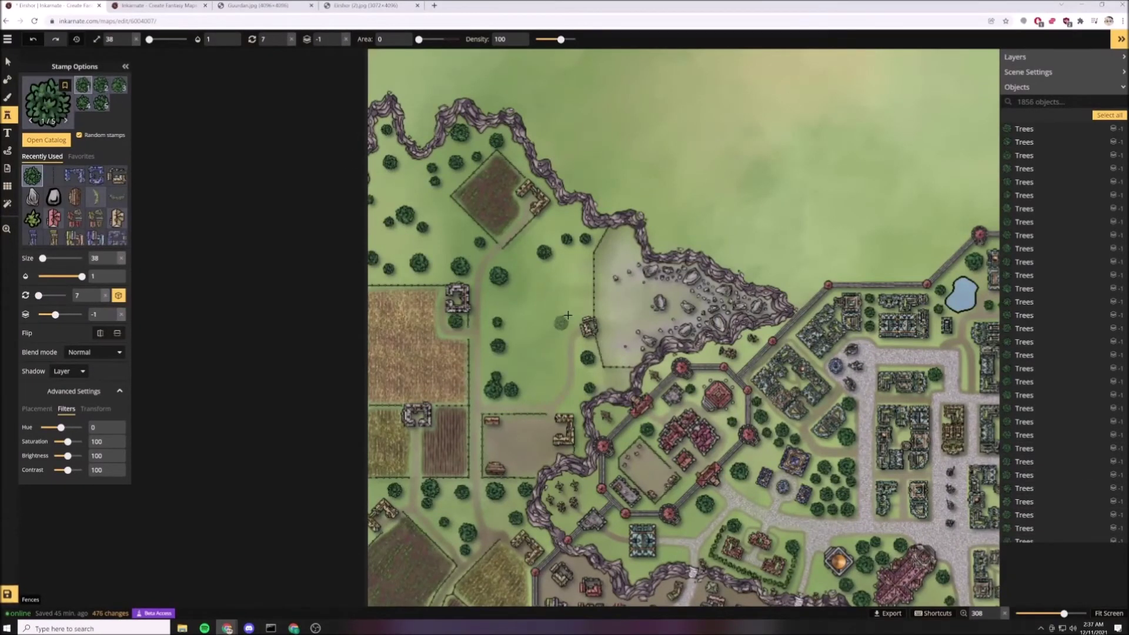
Add Trees along the outside of the rocky area's western fence, north of the Mason building.
click(583, 307)
click(581, 284)
click(581, 268)
click(564, 219)
Blend the brown dirt texture at size 42 and opacity 0.3 over the grass around the western farms and paths.
scroll(574, 235, down, 10)
click(7, 98)
scroll(589, 216, up, 2)
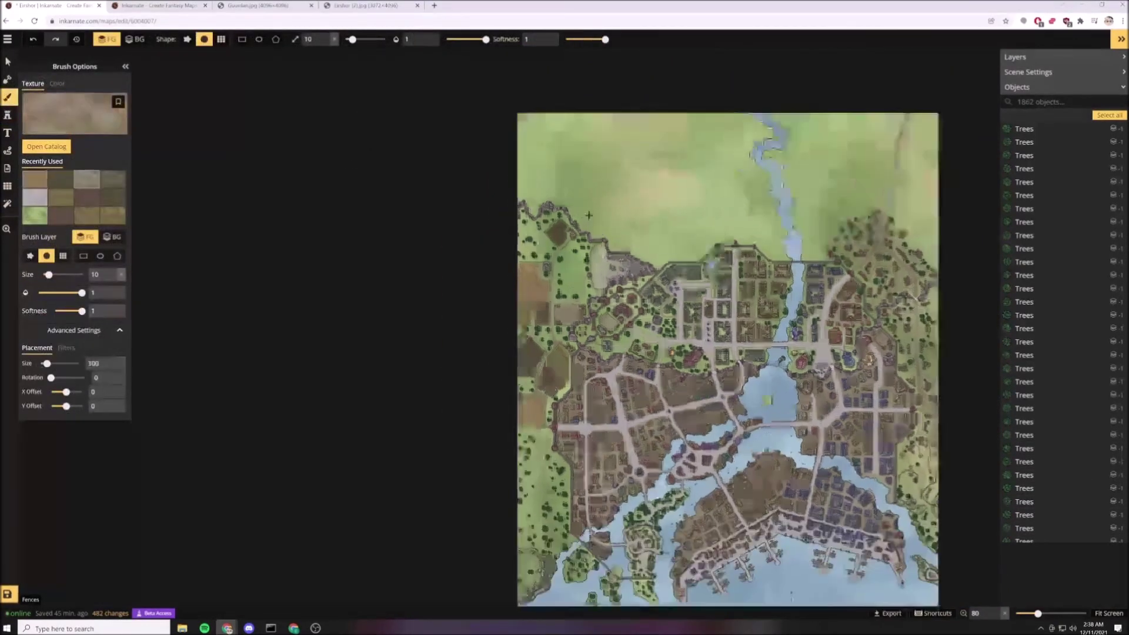
scroll(589, 215, up, 7)
drag(480, 244, 470, 268)
drag(584, 268, 562, 383)
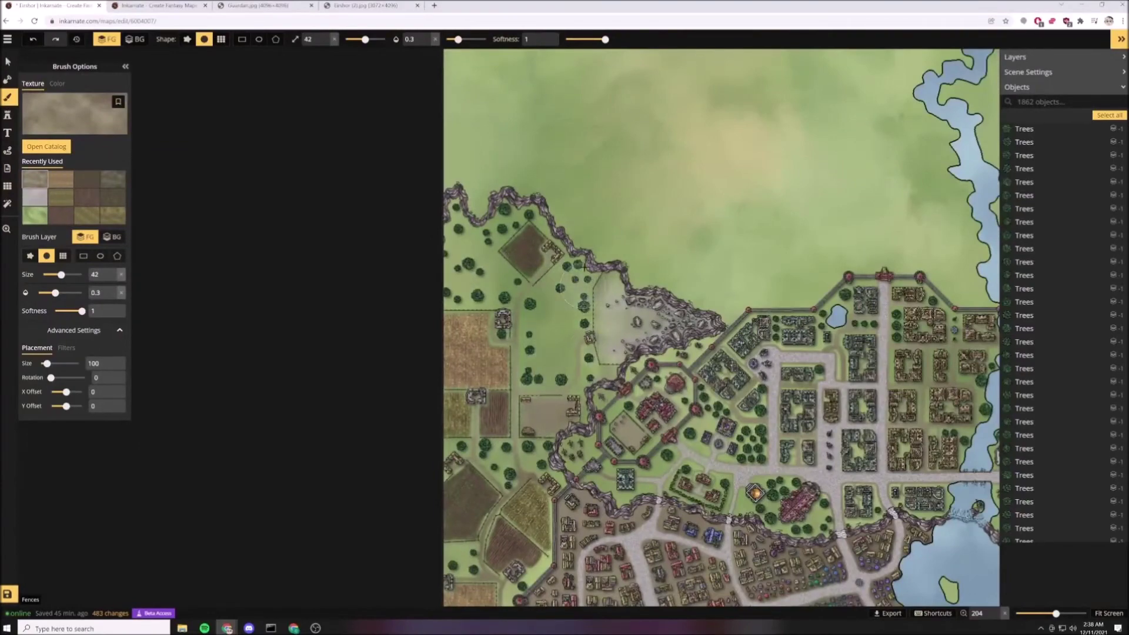
drag(587, 289, 588, 345)
drag(478, 397, 472, 471)
drag(527, 572, 507, 414)
drag(437, 584, 444, 424)
drag(427, 375, 382, 396)
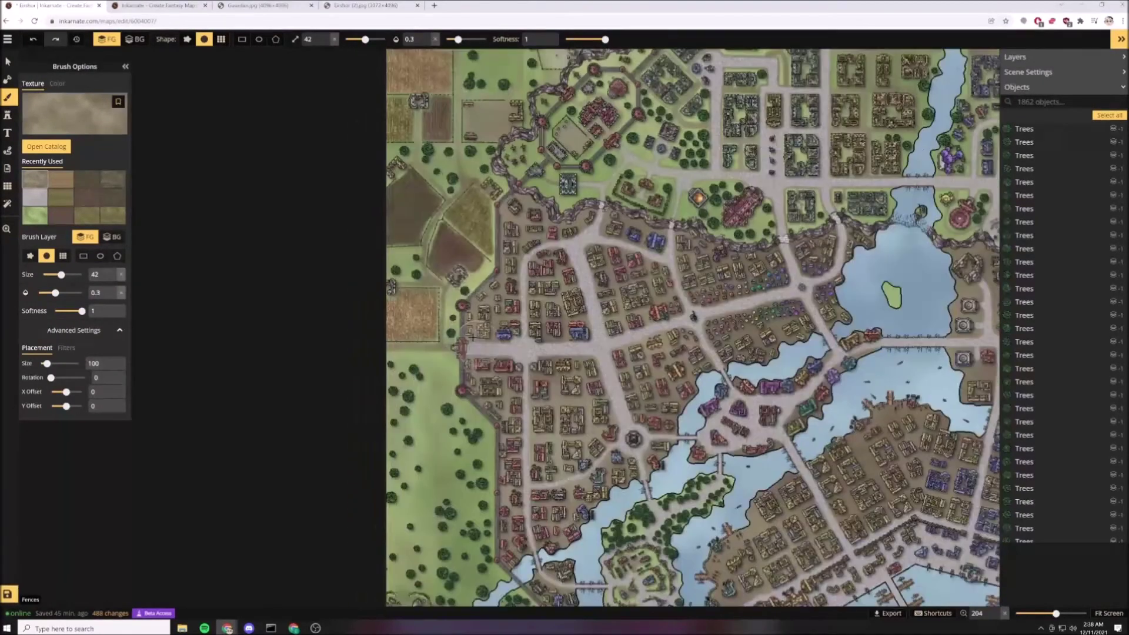
Blend light grey stone and dark dirt textures at size 35 and opacity 0.3 over the grass around the northern farms.
drag(486, 149, 441, 438)
click(112, 179)
click(34, 197)
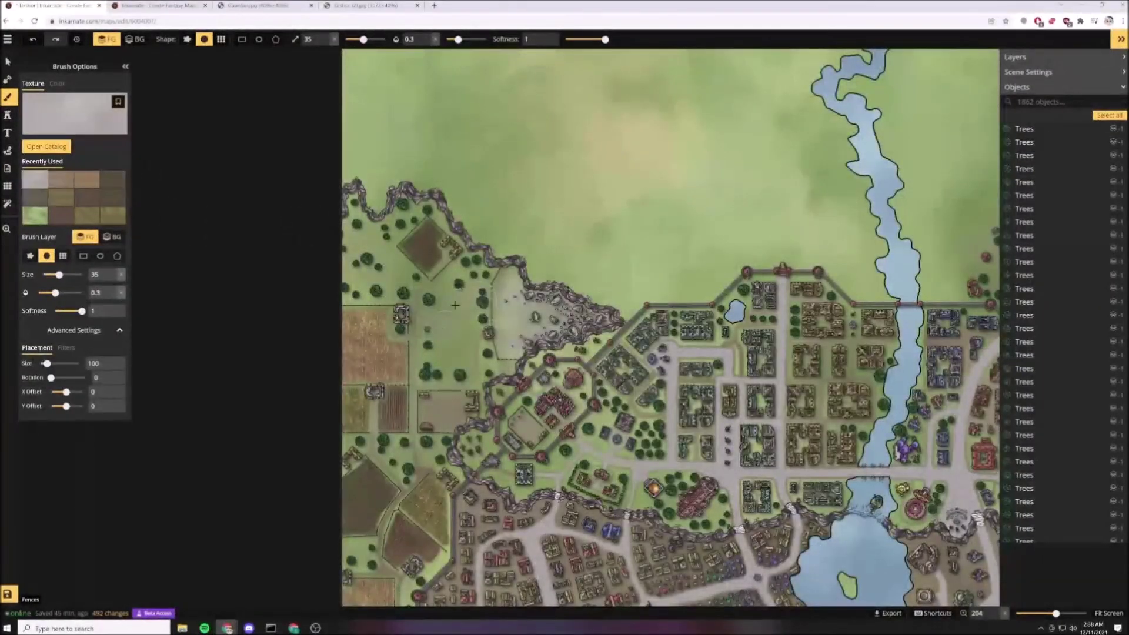
click(115, 176)
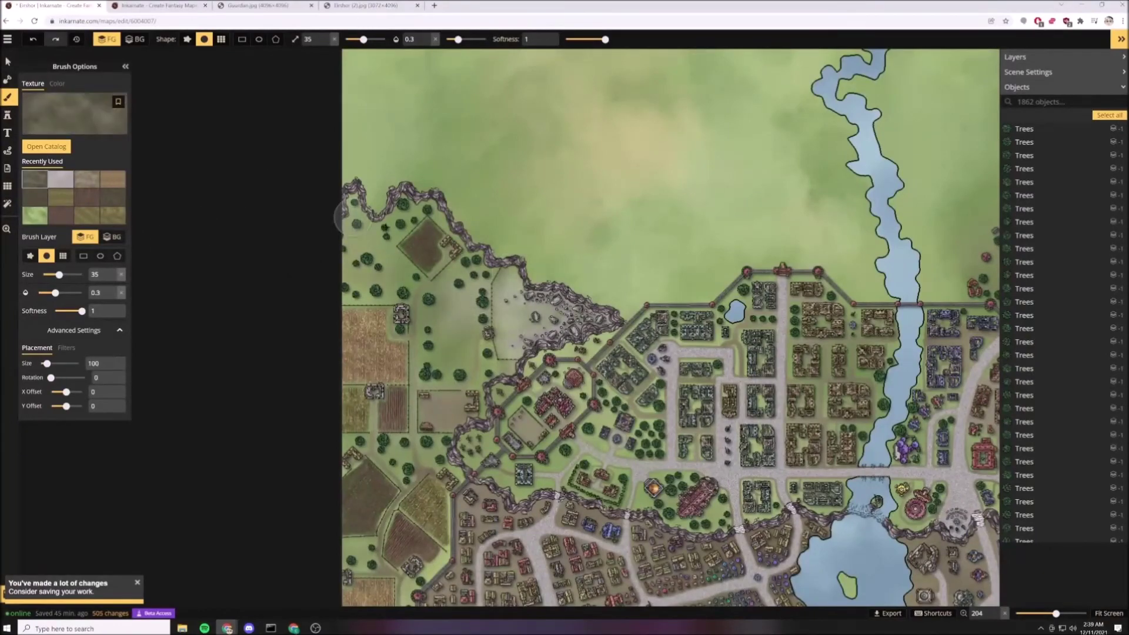
Place a Horror Frame Box stamp at size 97 on the sea in the map's southwest corner.
scroll(394, 151, down, 3)
scroll(365, 362, down, 5)
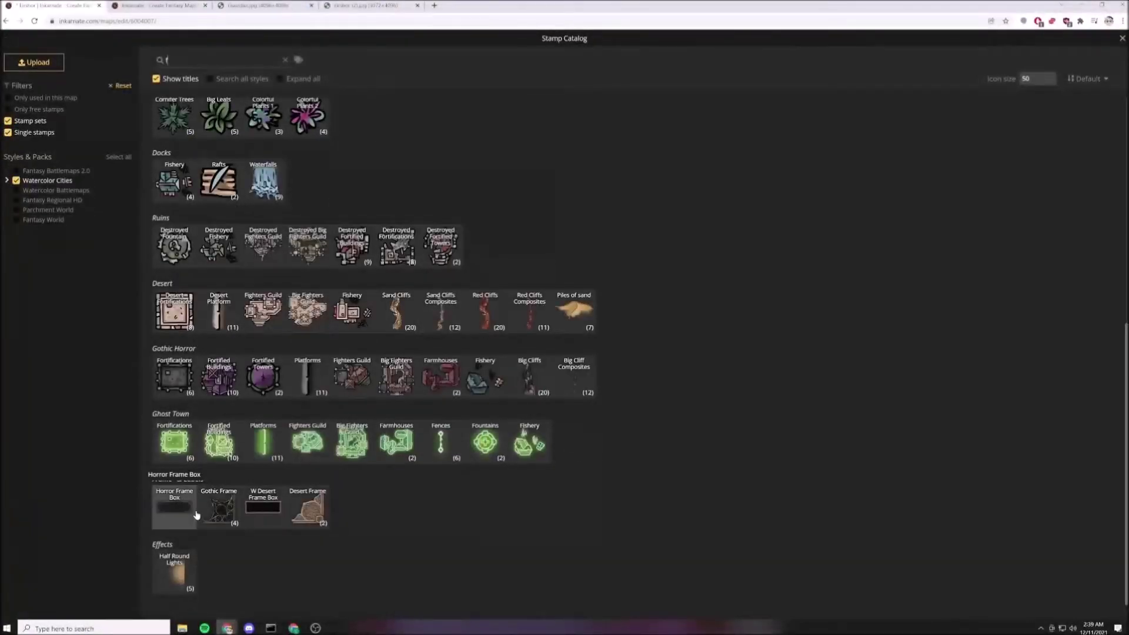
click(197, 515)
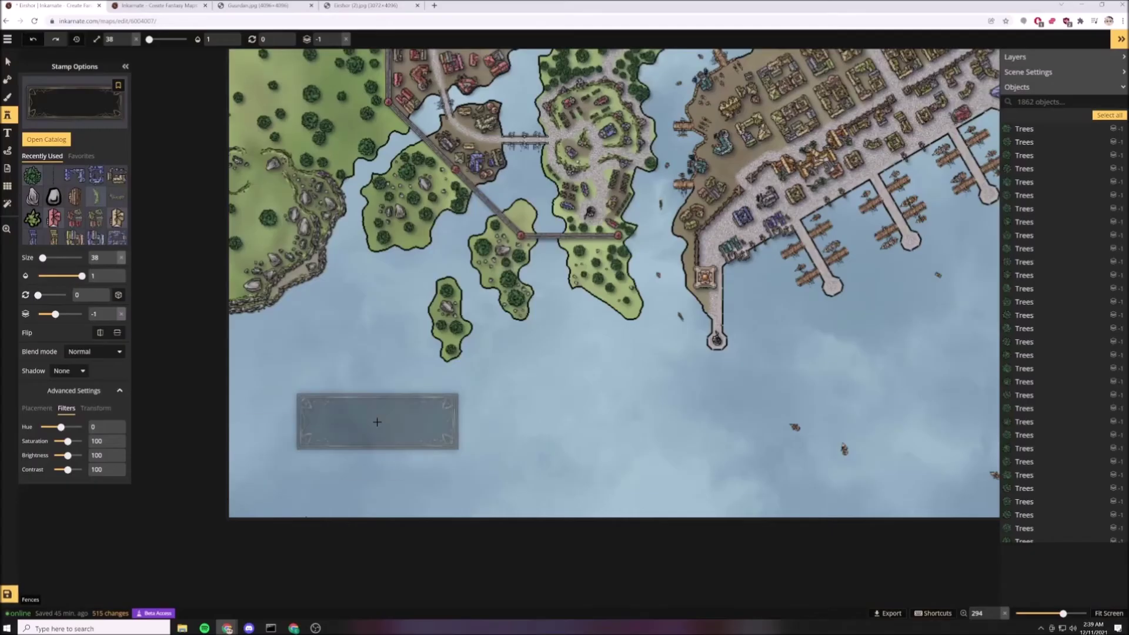
scroll(382, 425, down, 5)
scroll(407, 423, up, 1)
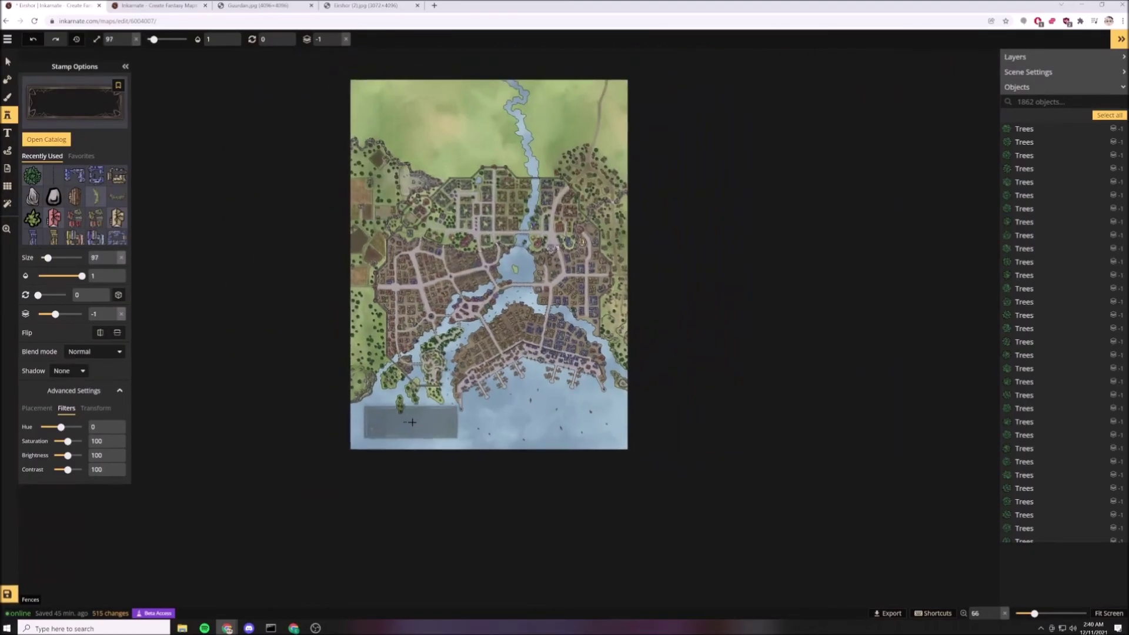
click(406, 426)
Reset the title frame's hue to 0 and delete the tree overlapping its upper edge.
scroll(405, 426, up, 5)
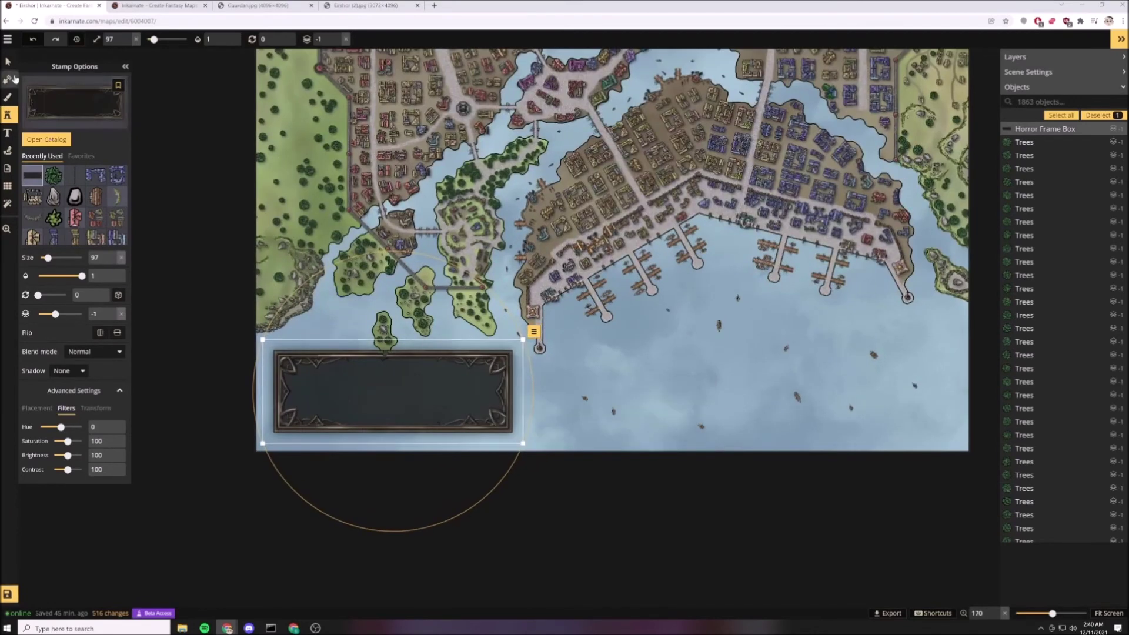
drag(52, 431, 61, 429)
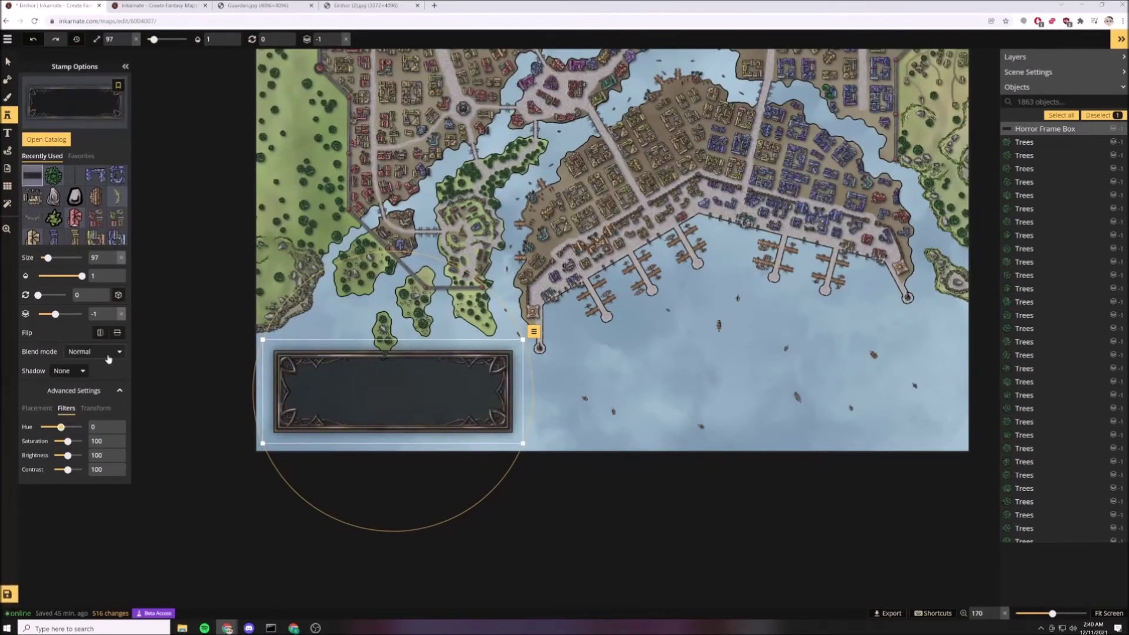
click(8, 62)
click(387, 354)
key(Delete)
scroll(401, 394, up, 4)
click(232, 294)
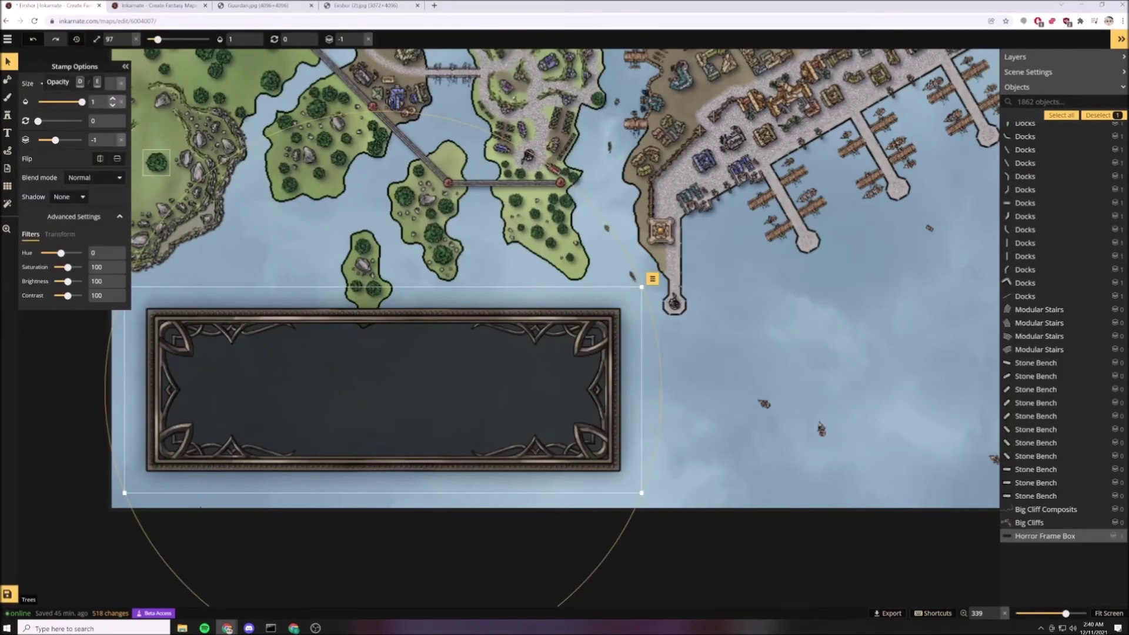
Add the text "Eirshor" in the middle of the title frame.
click(7, 80)
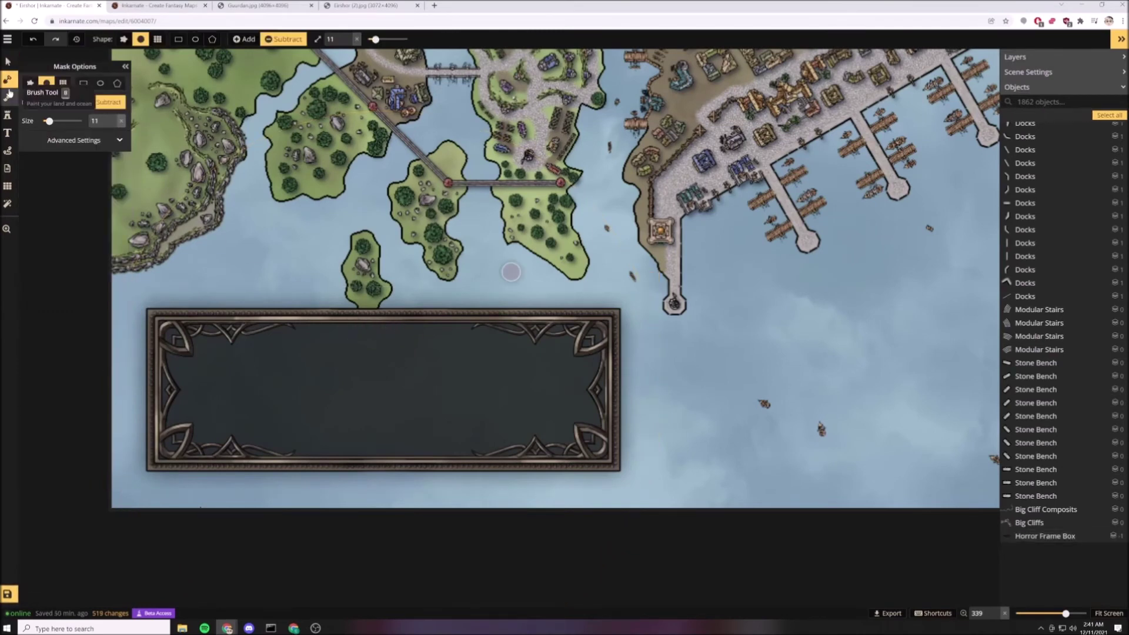
scroll(374, 292, down, 9)
scroll(366, 315, up, 9)
key(t)
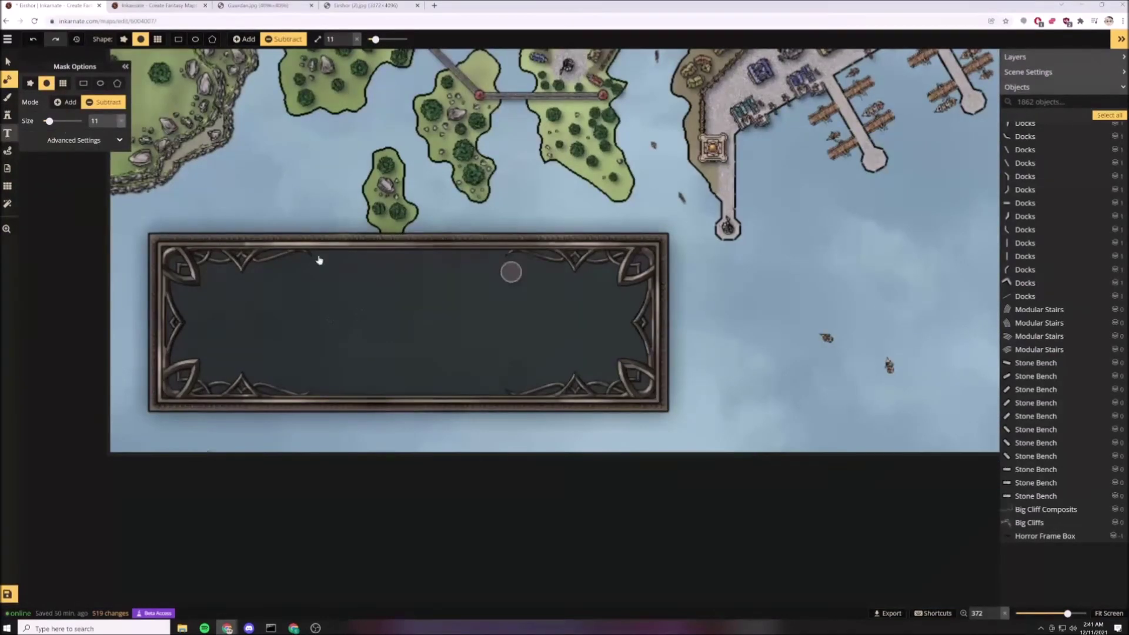
click(407, 316)
text(Eirshor)
Try Amarante and a range of other fonts on the Eirshor title text.
click(74, 119)
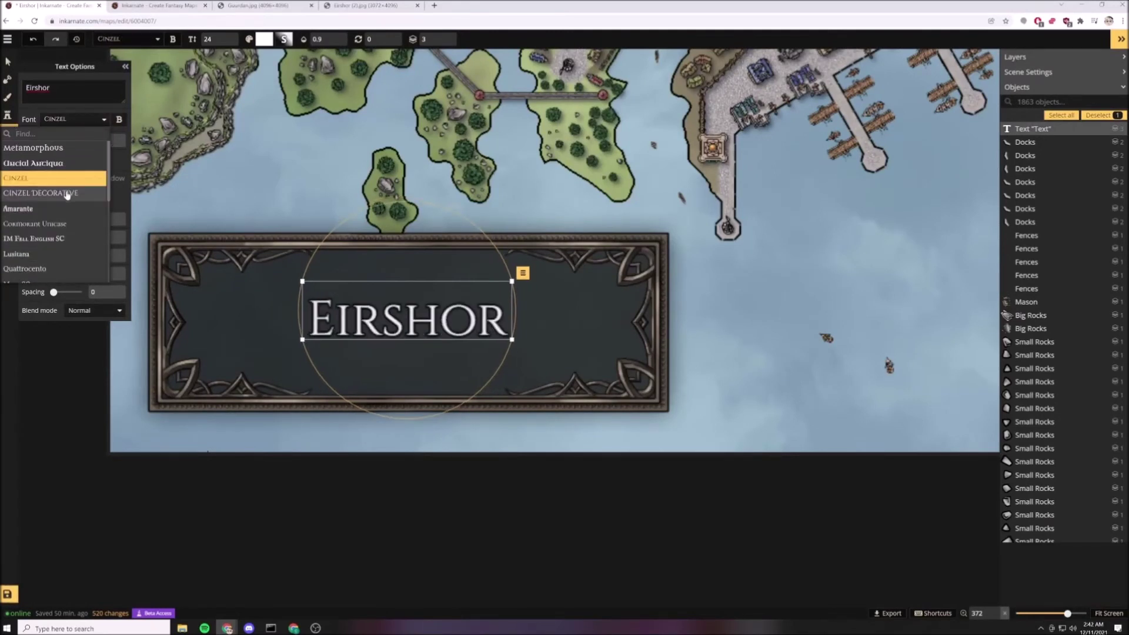
click(49, 204)
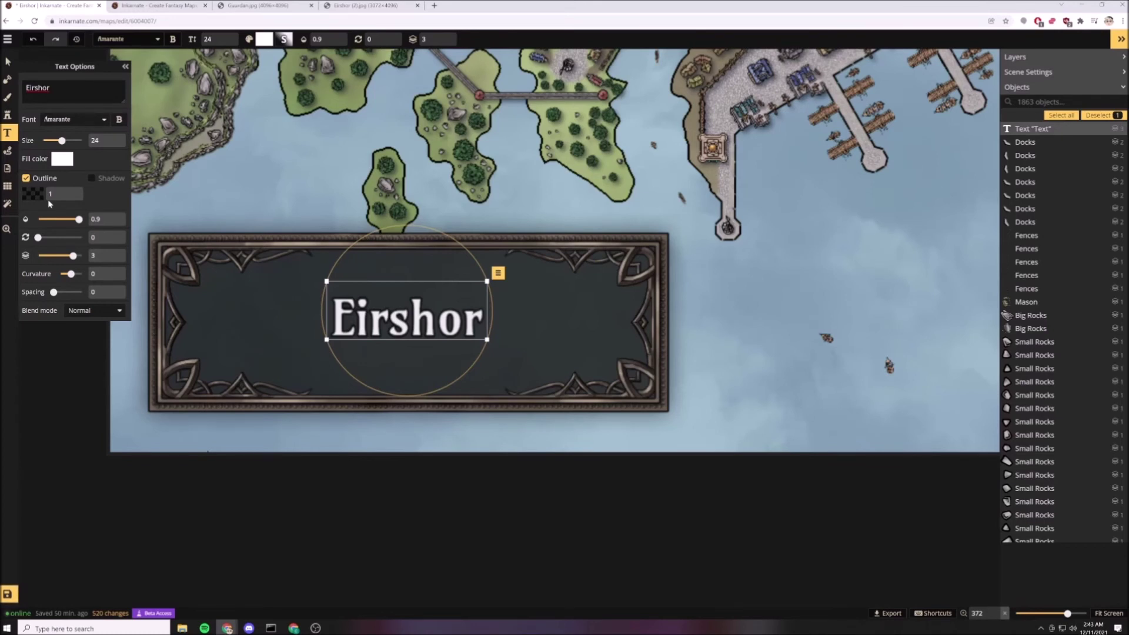
click(75, 119)
click(43, 225)
click(42, 255)
click(41, 270)
scroll(42, 268, down, 2)
click(46, 212)
click(48, 239)
click(49, 270)
scroll(50, 264, down, 2)
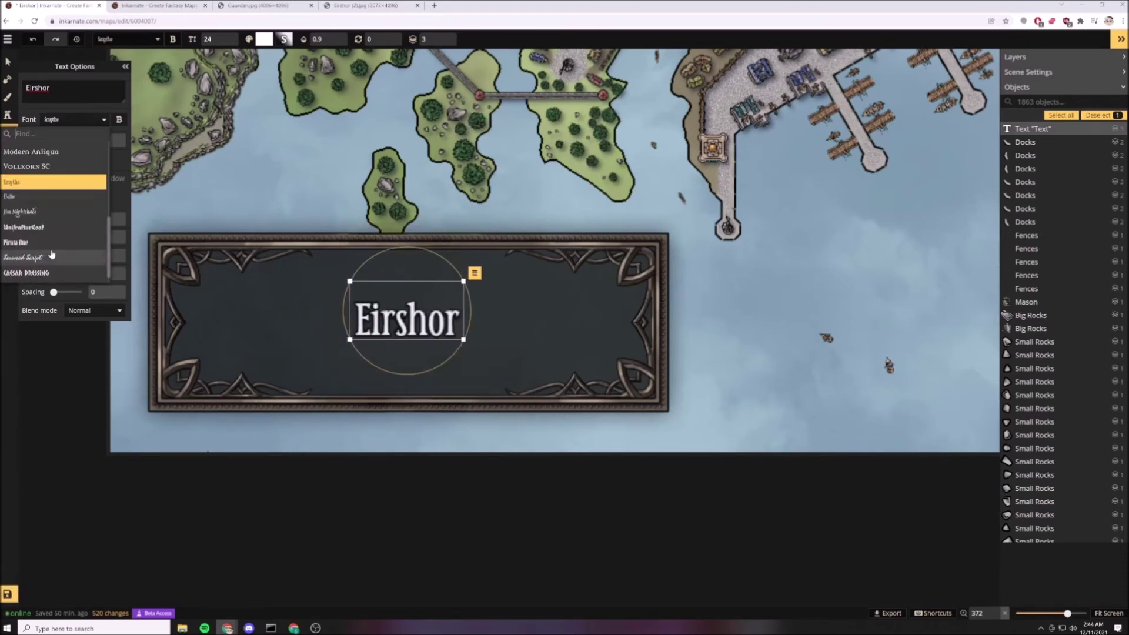
Apply the Metamorphous font to the title and retype it in capitals as EIRSHOR.
click(58, 264)
click(62, 273)
scroll(63, 247, up, 5)
click(65, 161)
click(70, 151)
key(Down)
key(Down)
key(Down)
key(Down)
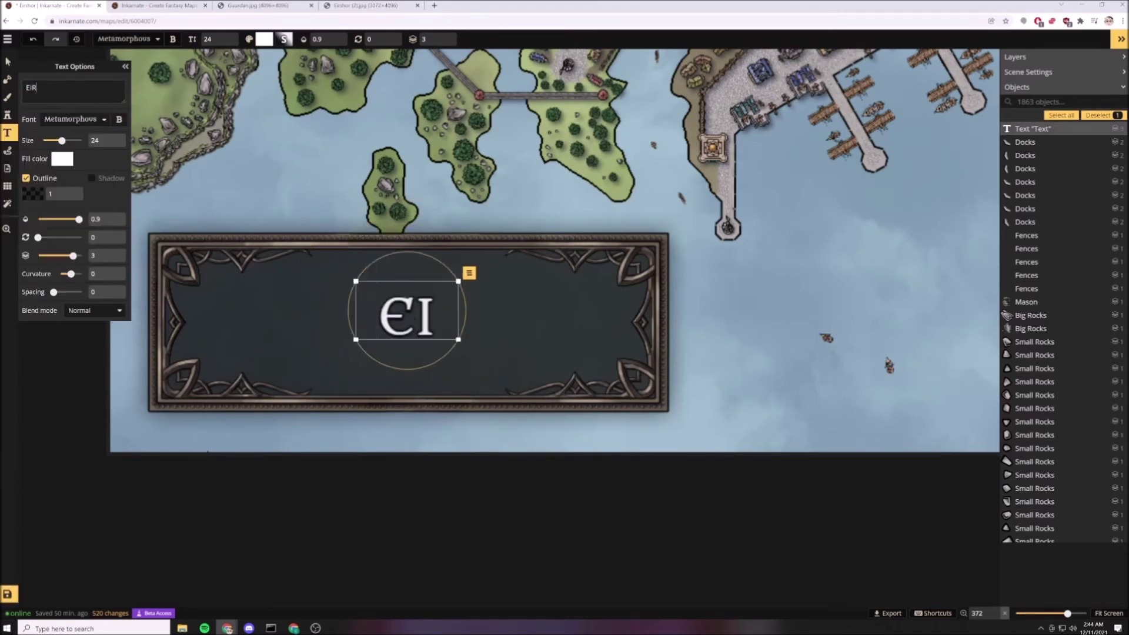
Set the EIRSHOR title to the Uncial Antiqua font at size 38 and centre it in the frame.
click(64, 195)
click(67, 213)
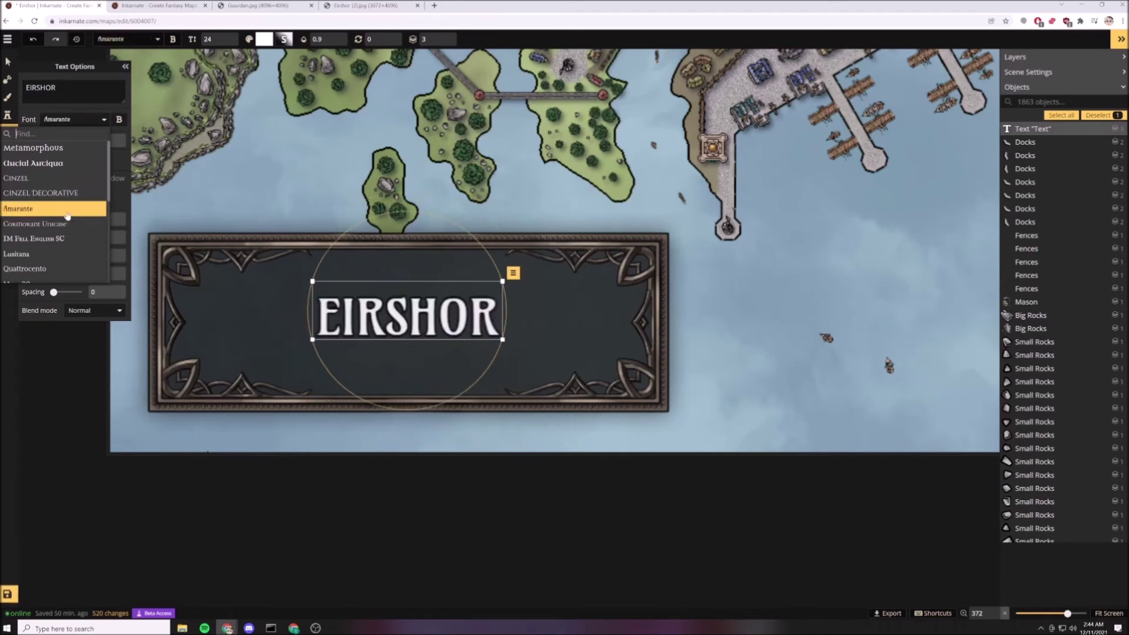
click(69, 240)
click(68, 268)
scroll(69, 256, down, 3)
click(73, 194)
scroll(72, 188, up, 3)
click(71, 166)
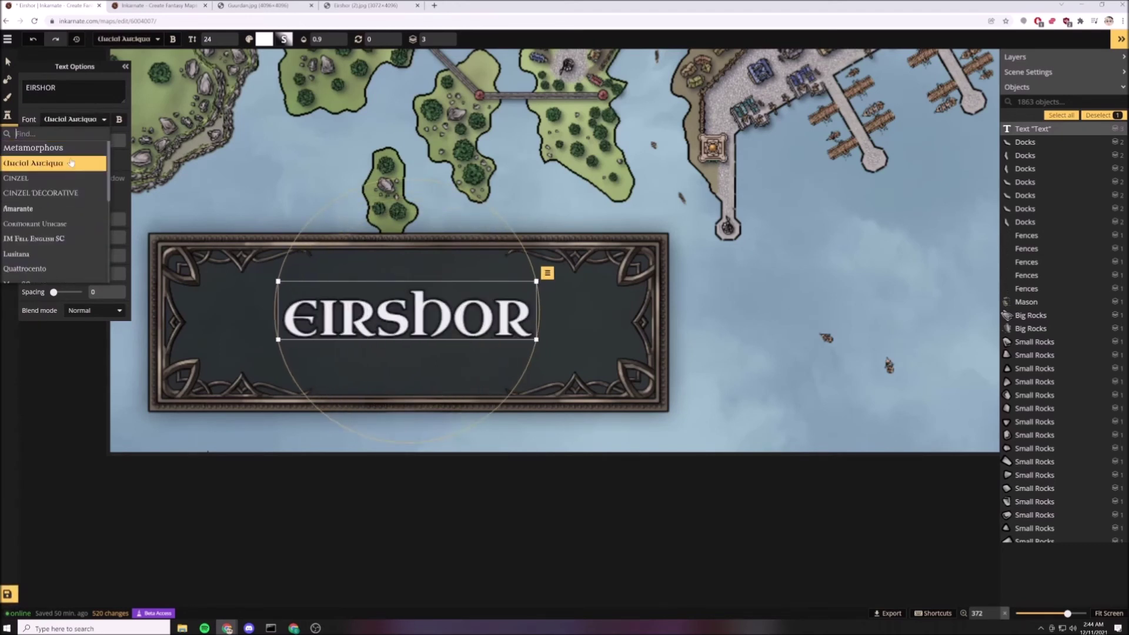
click(74, 120)
drag(58, 140, 67, 141)
drag(419, 315, 416, 336)
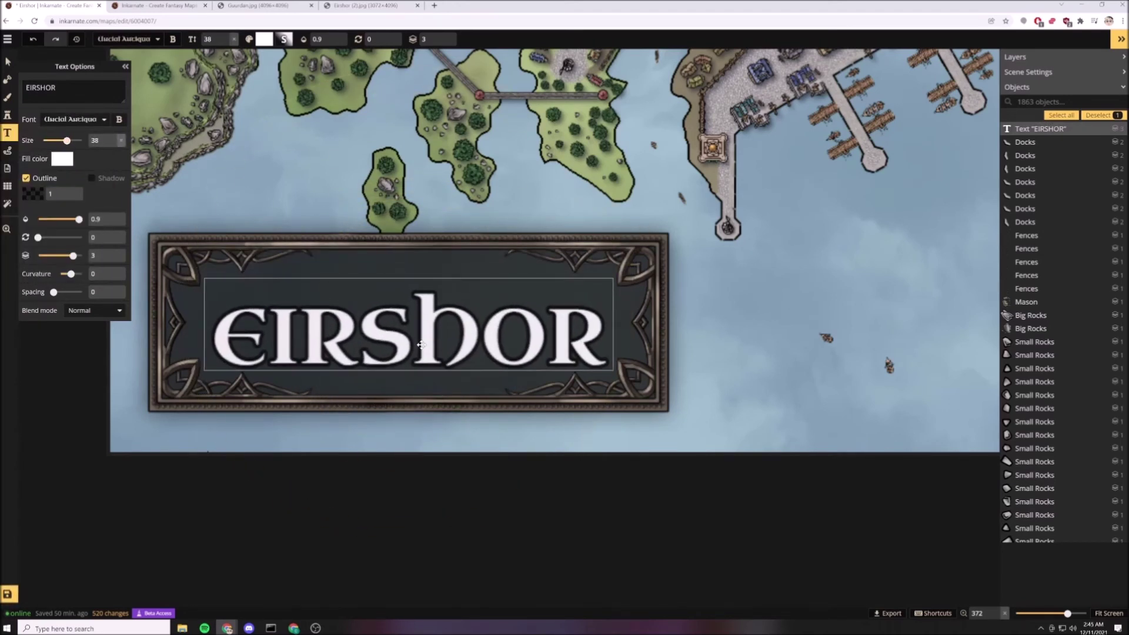
Add the text "The Free City" at size 10 above the EIRSHOR title inside the frame.
click(412, 253)
click(412, 253)
text(The Free City)
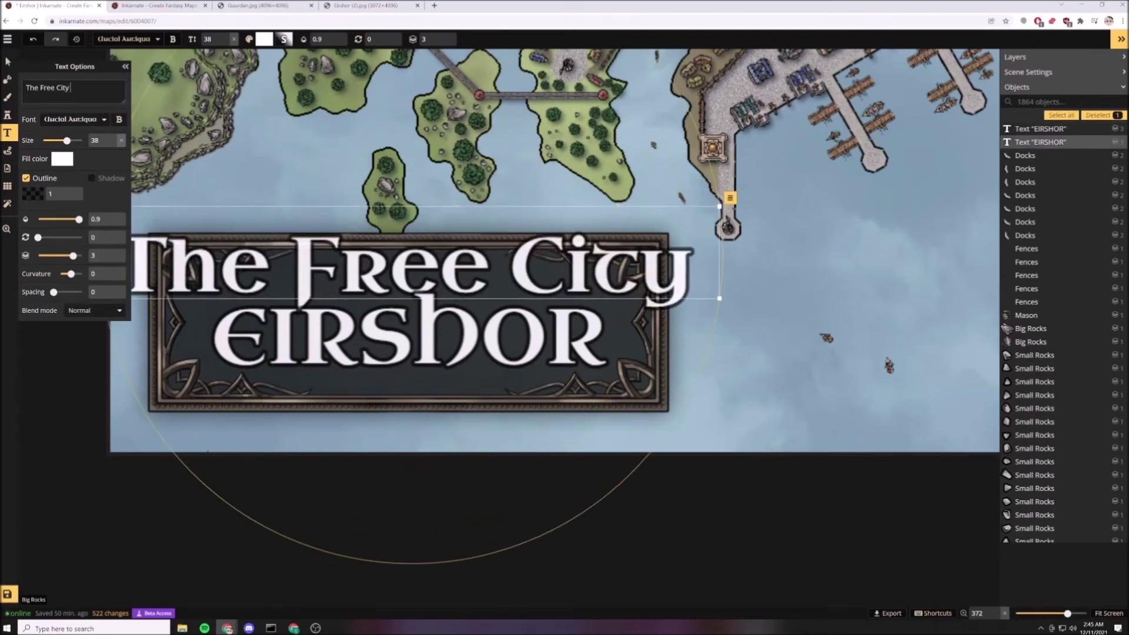
key(BackSpace)
click(121, 141)
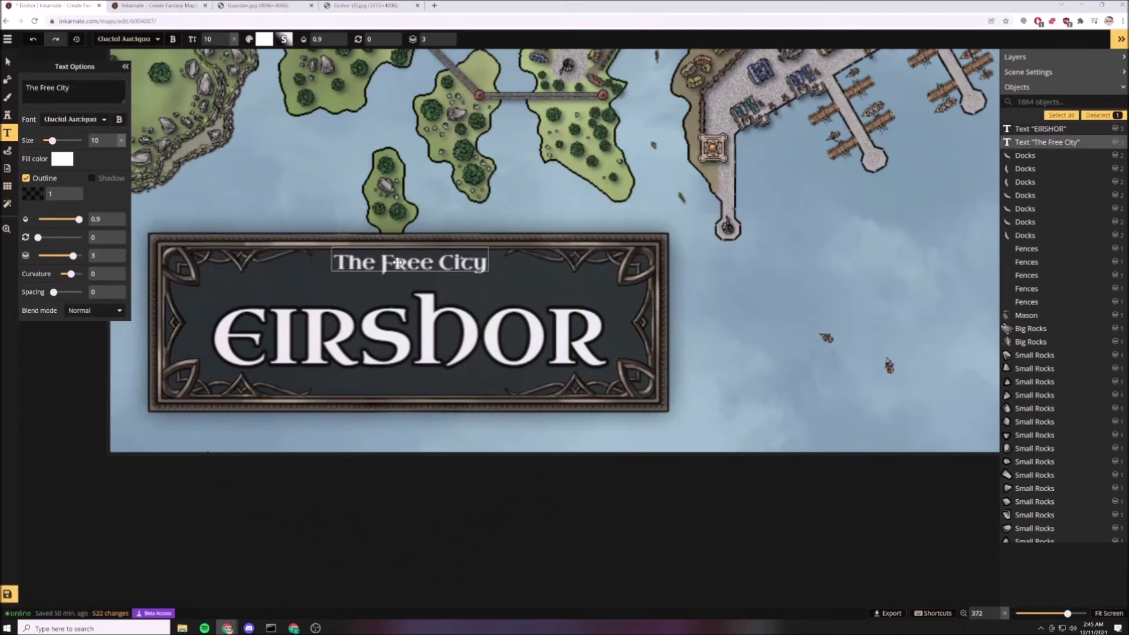
Add the text "Of" at size 6, centred between "The Free City" and EIRSHOR.
click(512, 266)
text(Of)
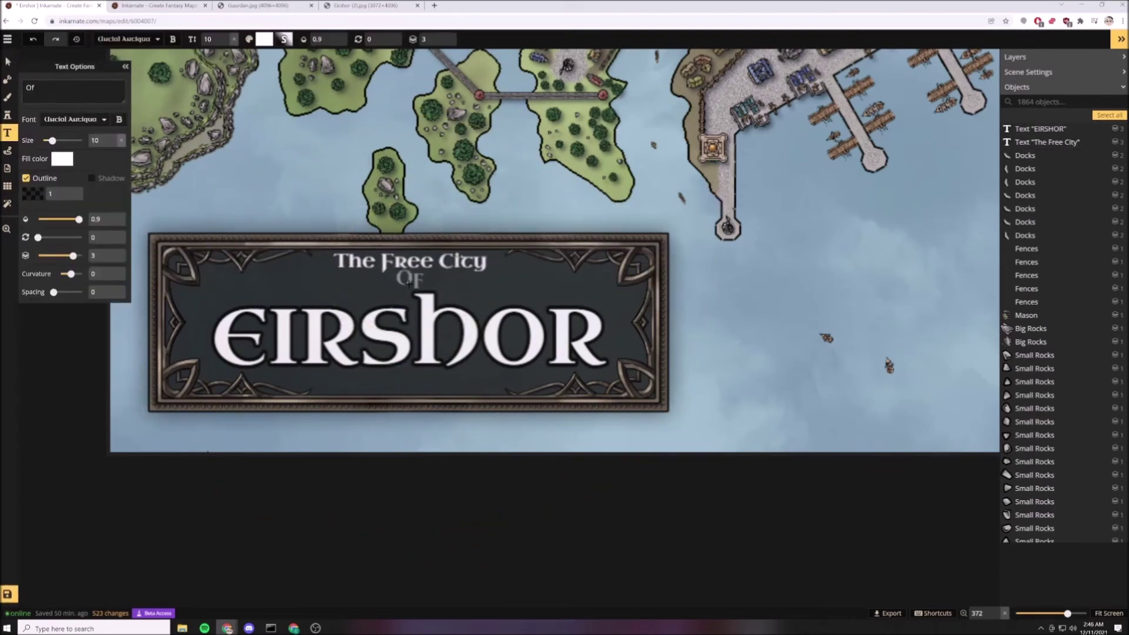
click(409, 283)
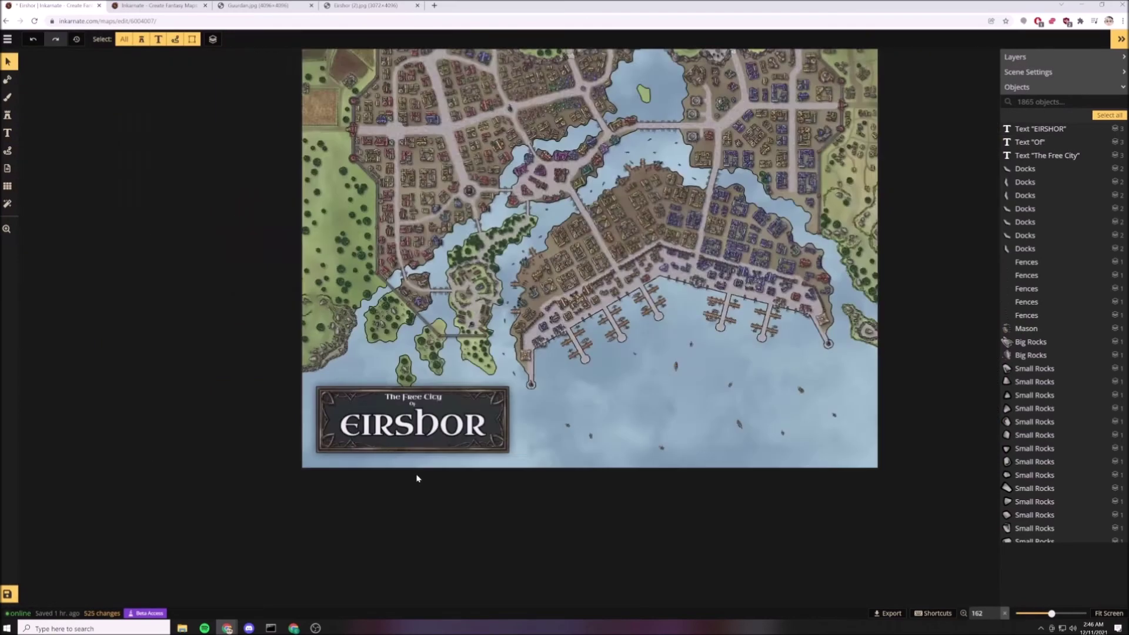
Choose a plain green grass texture for the brush and shift its hue to -84 for a red tone.
scroll(506, 276, up, 5)
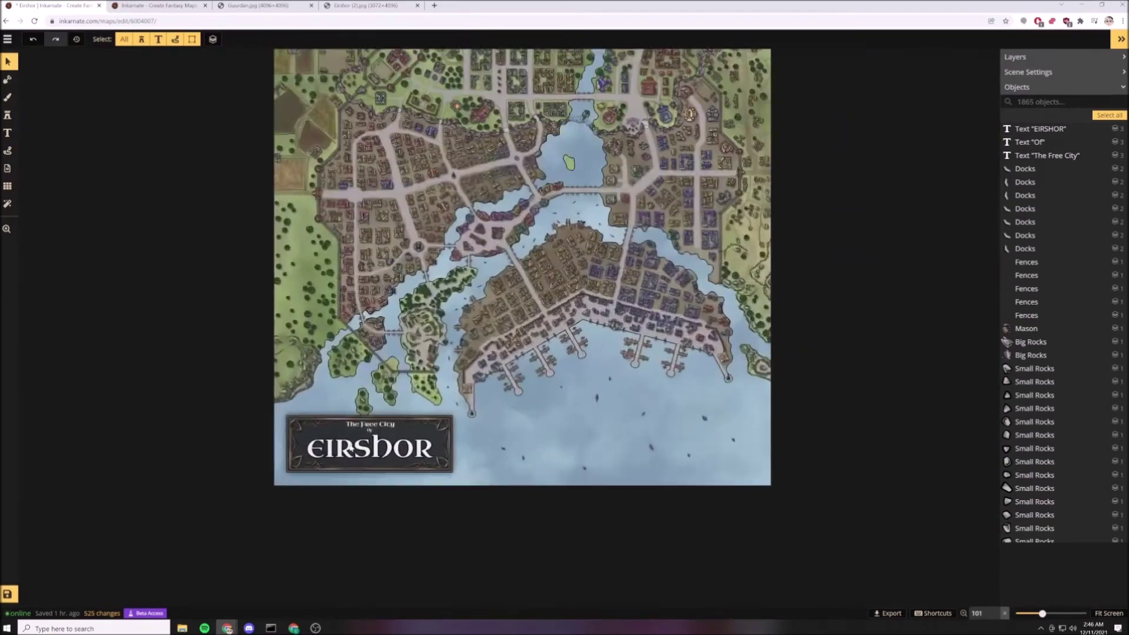
click(39, 108)
scroll(475, 323, down, 6)
scroll(475, 323, up, 6)
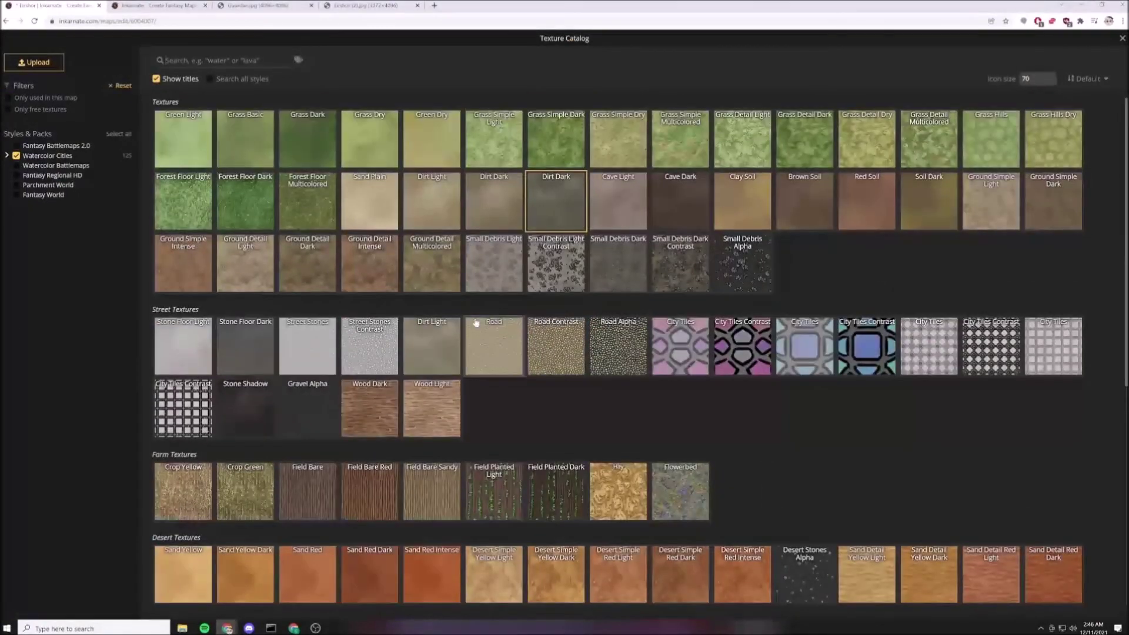
scroll(476, 323, down, 1)
click(244, 153)
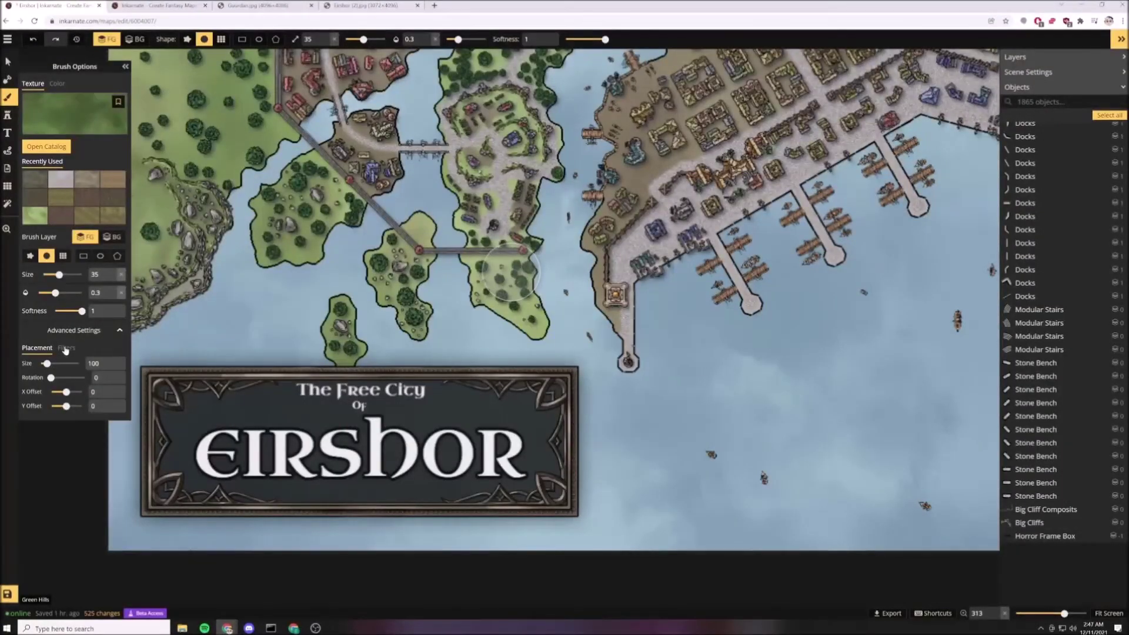
click(66, 348)
drag(55, 364, 51, 364)
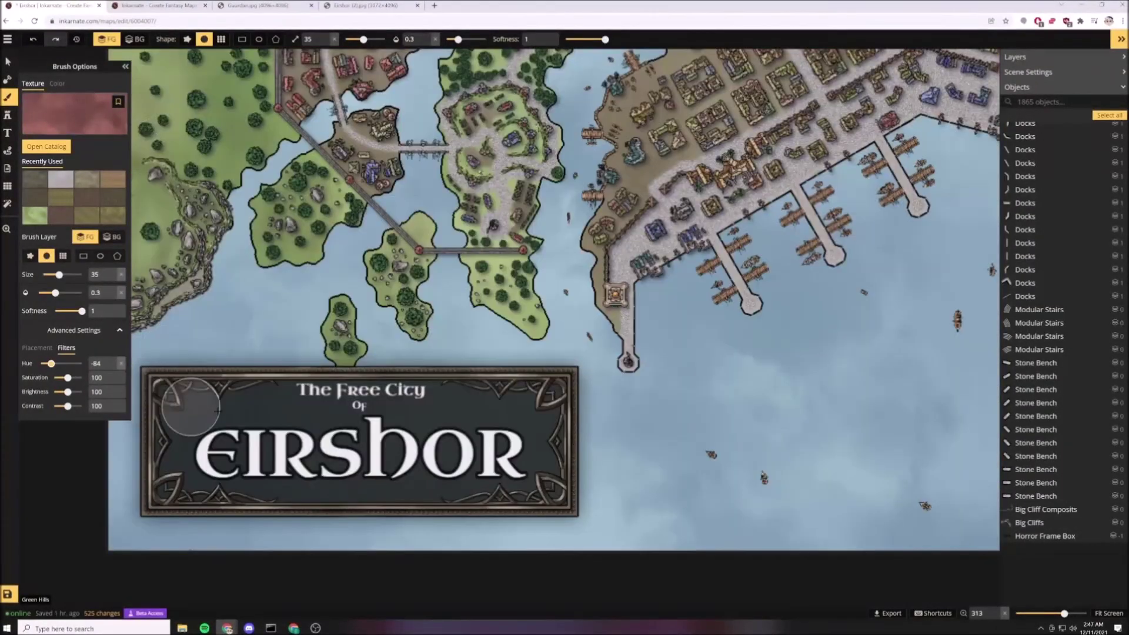
Paint the red texture on the background layer behind the title frame at size 19, opacity 1 and softness 0.
click(112, 237)
mouse_move(364, 40)
mouse_down()
mouse_move(605, 40)
mouse_move(358, 39)
mouse_up()
drag(458, 39, 487, 39)
drag(605, 40, 566, 40)
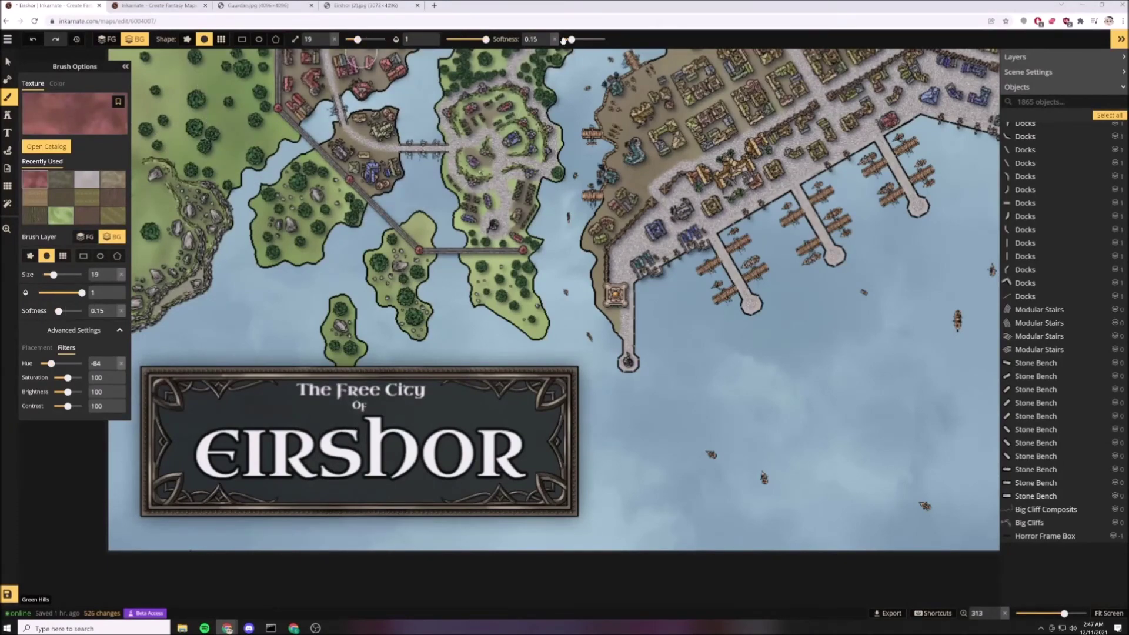
mouse_move(178, 389)
mouse_down()
mouse_move(553, 418)
mouse_move(193, 415)
mouse_up()
mouse_move(160, 481)
mouse_down()
mouse_move(495, 496)
mouse_move(329, 434)
mouse_move(530, 470)
mouse_move(259, 464)
mouse_up()
scroll(333, 433, down, 1)
scroll(333, 432, down, 3)
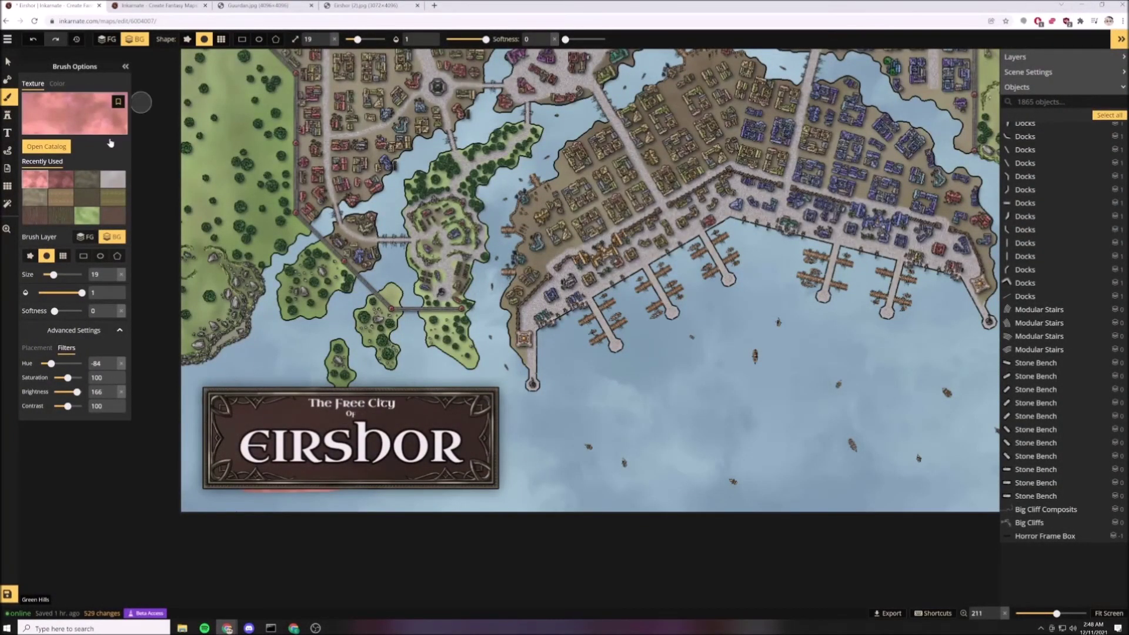
Paint a blue water texture over the red spill along the lower edge of the title frame.
click(51, 146)
scroll(322, 261, down, 5)
click(323, 261)
drag(262, 493, 338, 494)
Try repainting the background behind the title frame with the red texture at brightness 200.
click(61, 179)
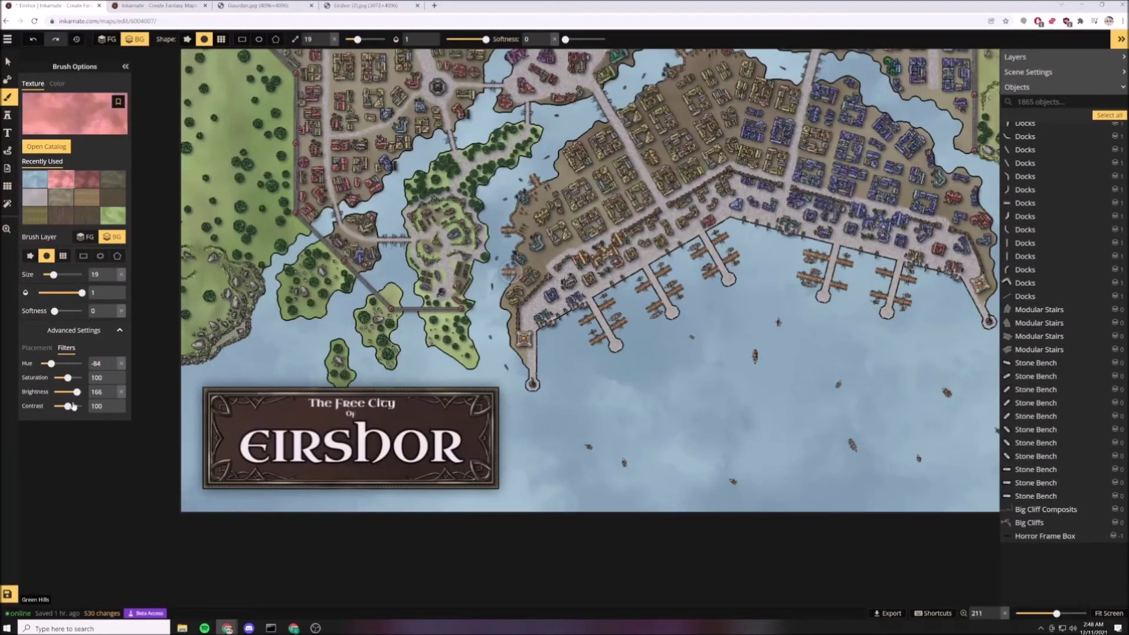
drag(77, 393, 97, 394)
click(287, 417)
key(ctrl+z)
key(ctrl+z)
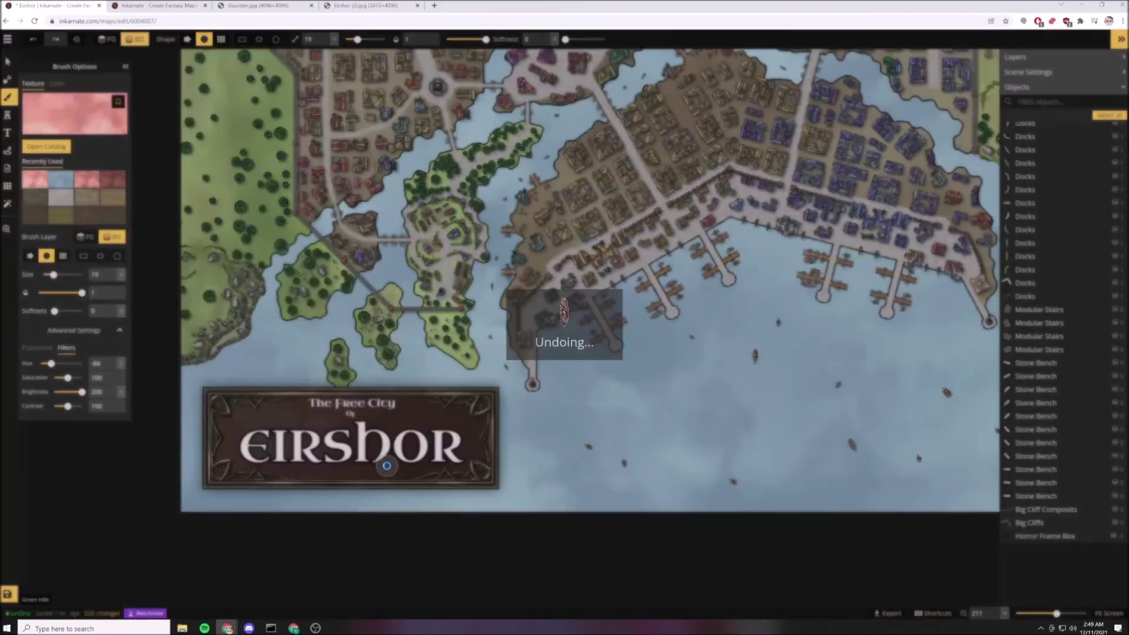
Turn off the outline on the "The Free City" and "Of" texts.
key(v)
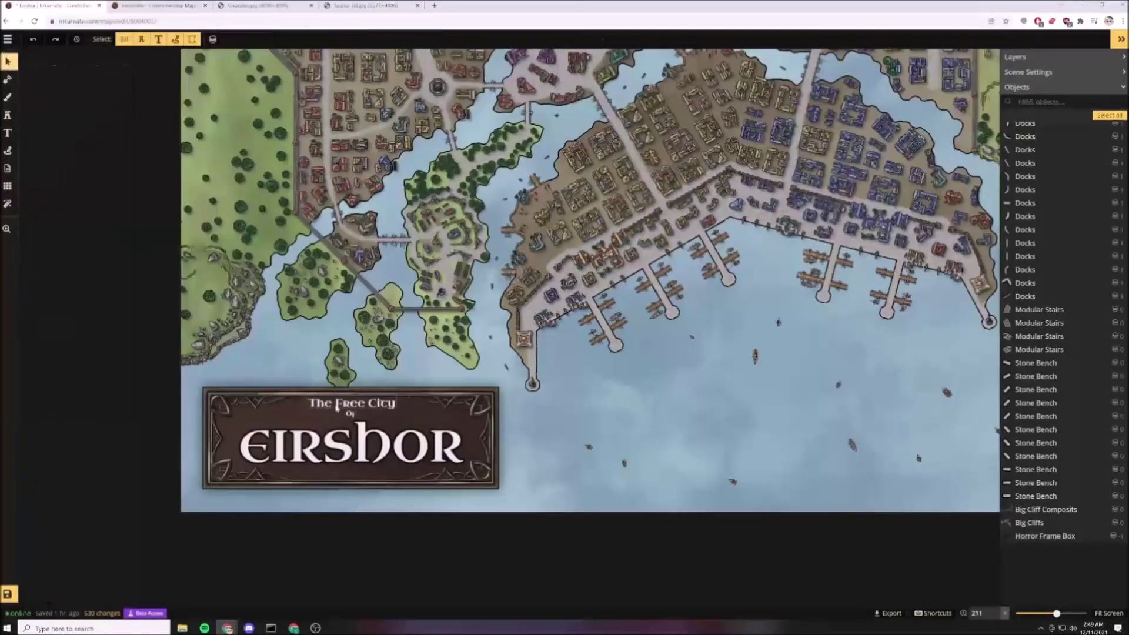
click(336, 404)
click(28, 181)
click(124, 448)
click(351, 414)
click(27, 179)
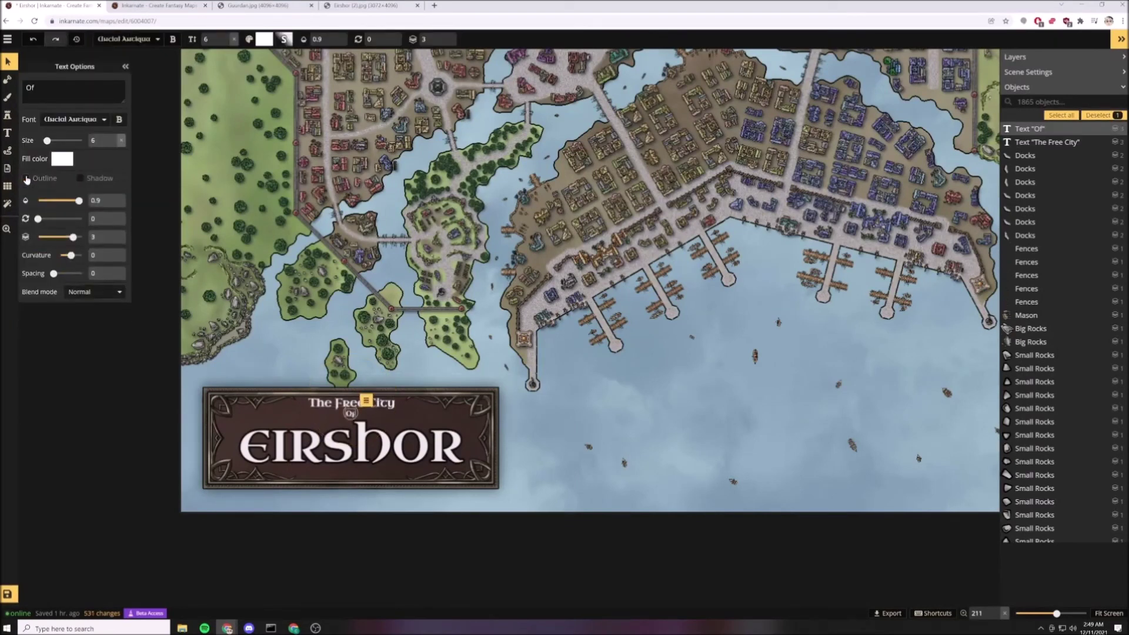
click(124, 448)
Set the fill colour of the "The Free City" text to light grey.
click(352, 404)
click(62, 160)
click(82, 109)
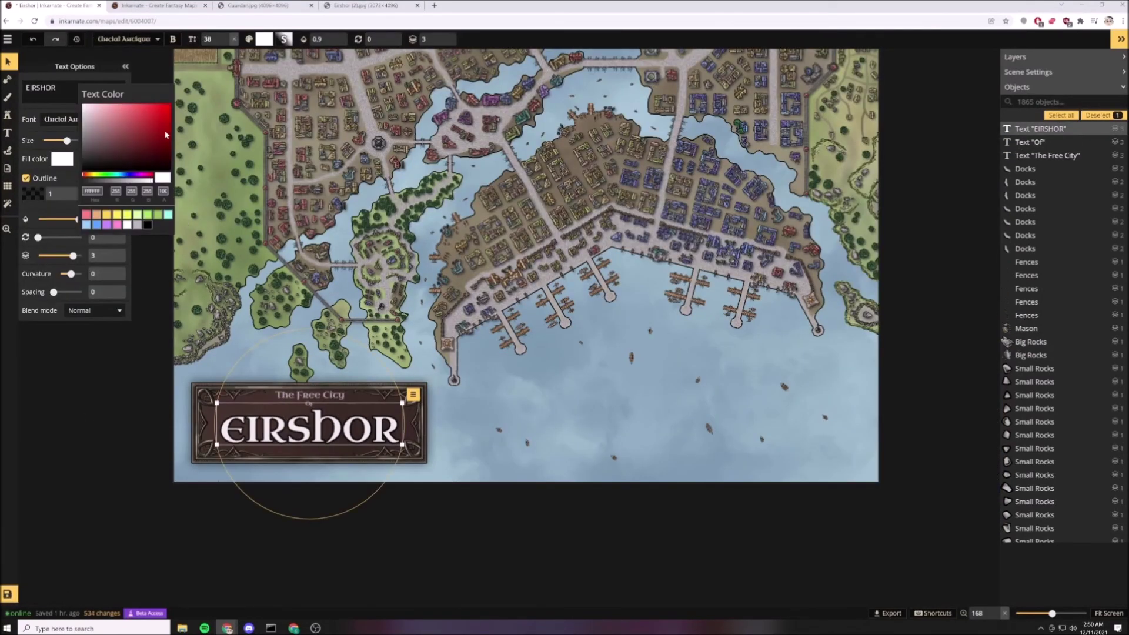
Set the EIRSHOR title's fill and outline colours to dark red.
click(167, 143)
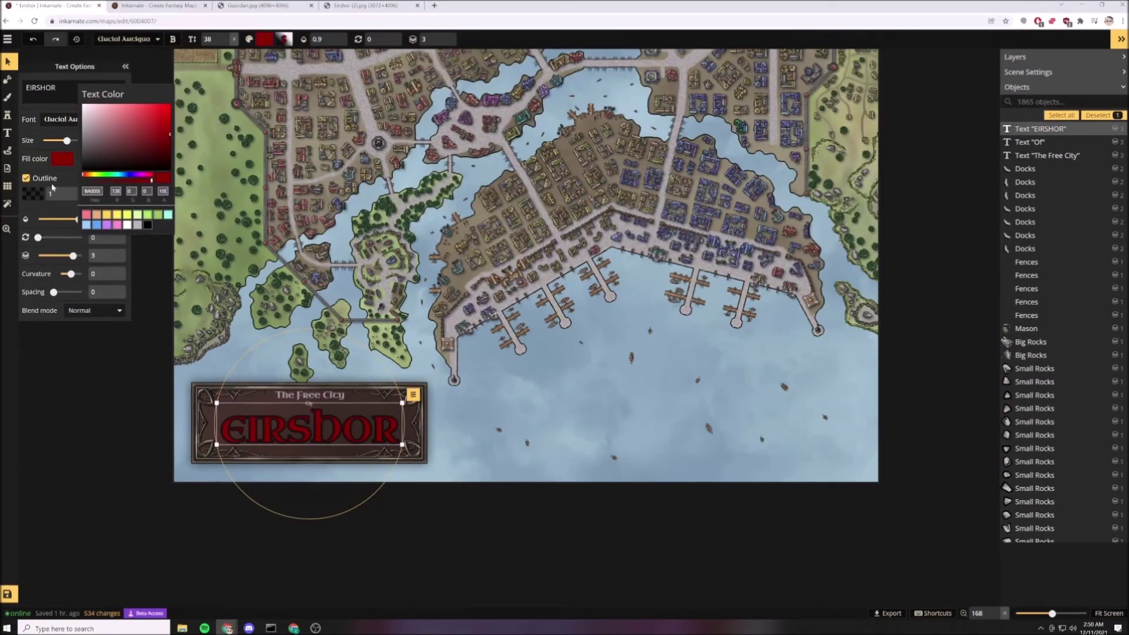
click(38, 193)
click(122, 409)
click(122, 410)
scroll(123, 409, down, 5)
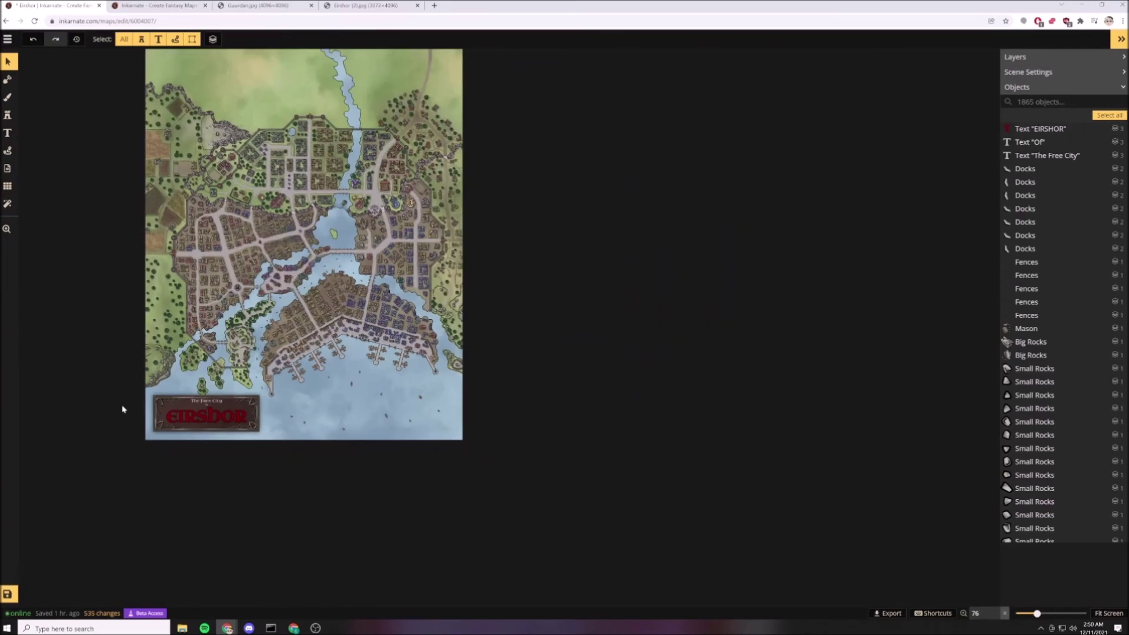
Lower the Horror Frame Box's saturation to 53 and raise its contrast.
scroll(122, 409, up, 5)
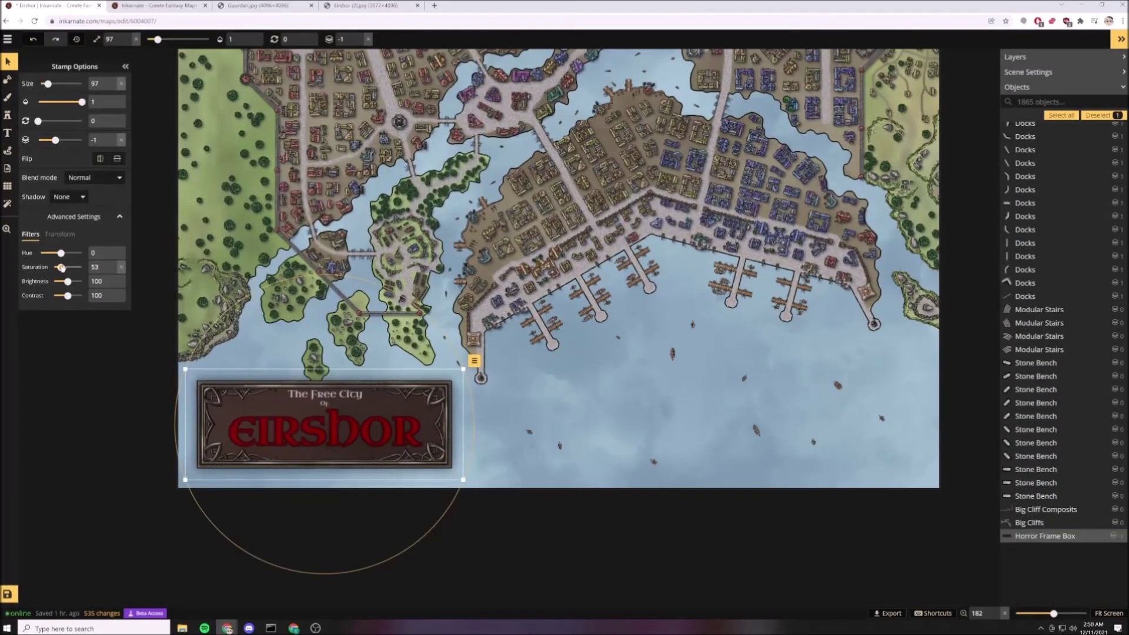
drag(67, 295, 80, 301)
Open the EIRSHOR title's fill colour for editing.
click(270, 430)
click(60, 161)
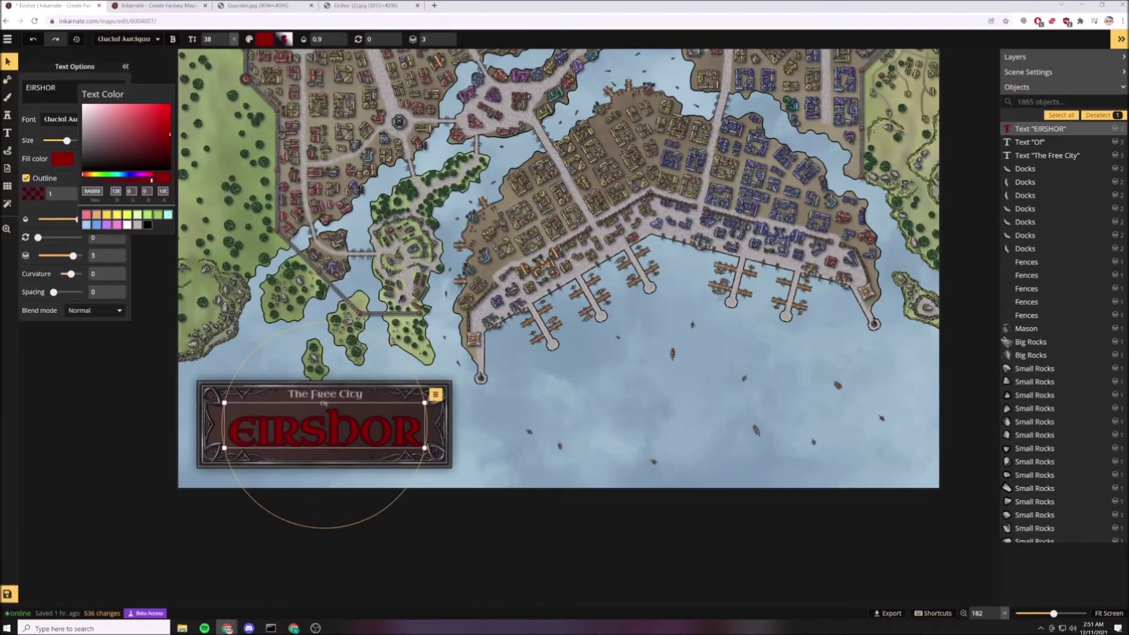
click(110, 351)
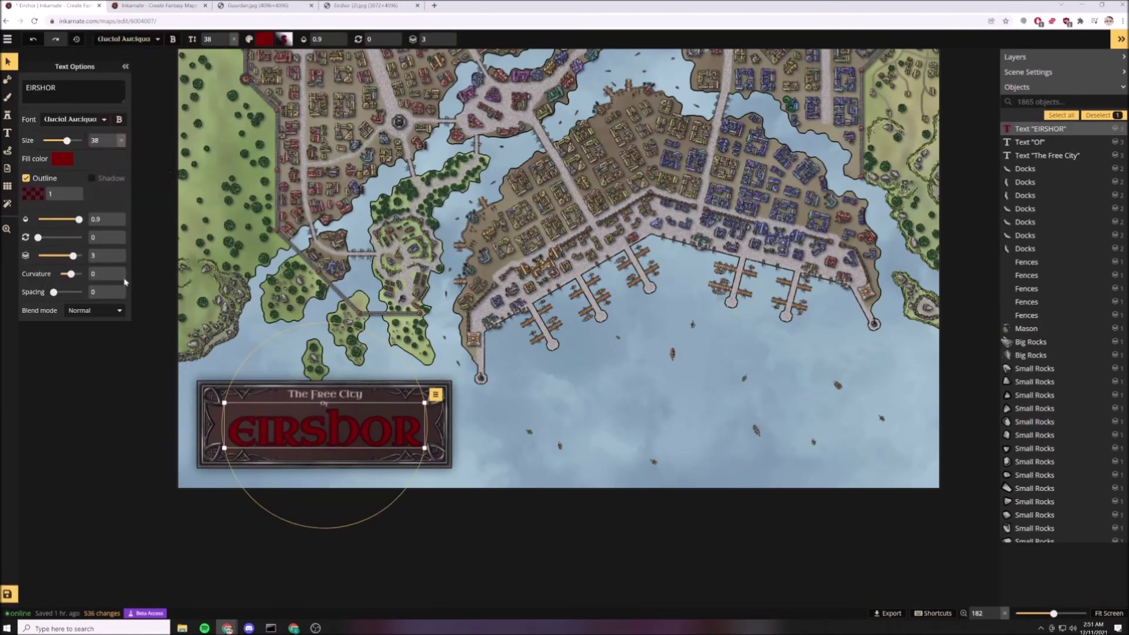
Adjust the outline colour of the EIRSHOR title.
click(33, 193)
scroll(132, 471, down, 5)
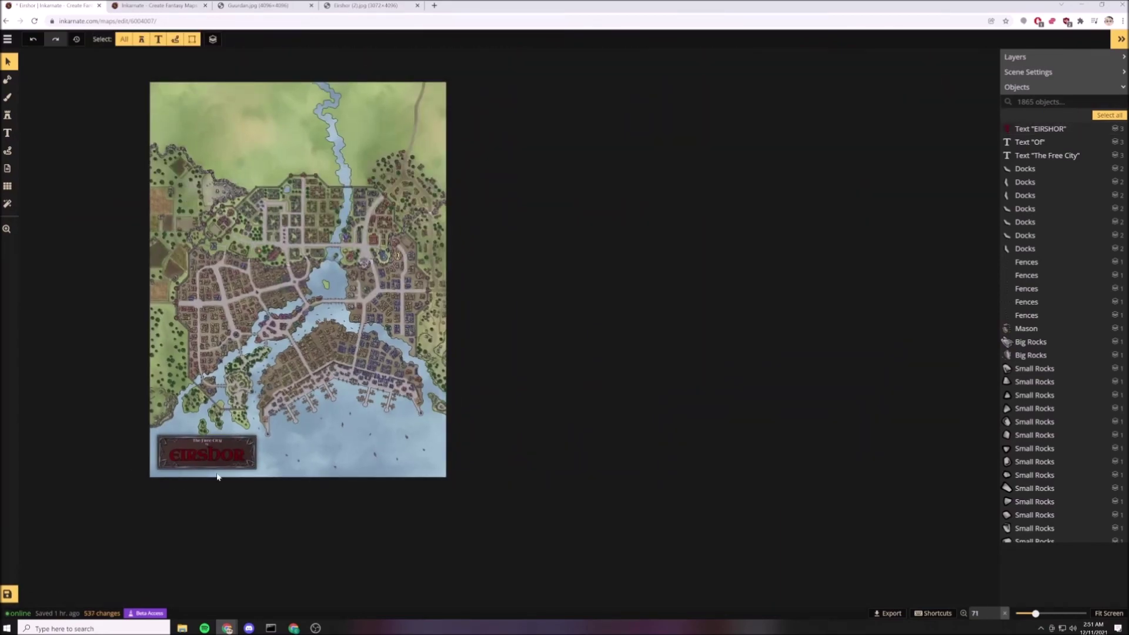
Raise the brightness of the Horror Frame Box behind the title to 200.
scroll(207, 458, up, 5)
click(297, 436)
drag(67, 282, 85, 284)
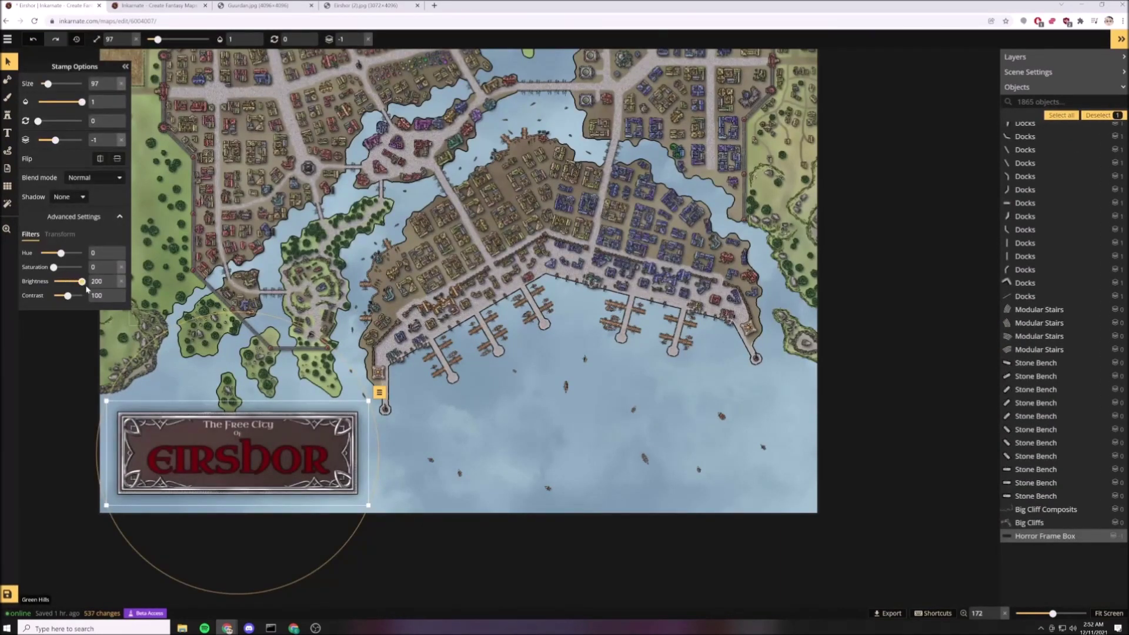
click(32, 392)
scroll(31, 392, down, 5)
scroll(64, 413, up, 6)
Set the fill colour of the "The Free City" and "Of" texts in the title frame to white.
click(201, 410)
click(239, 362)
click(62, 159)
click(82, 89)
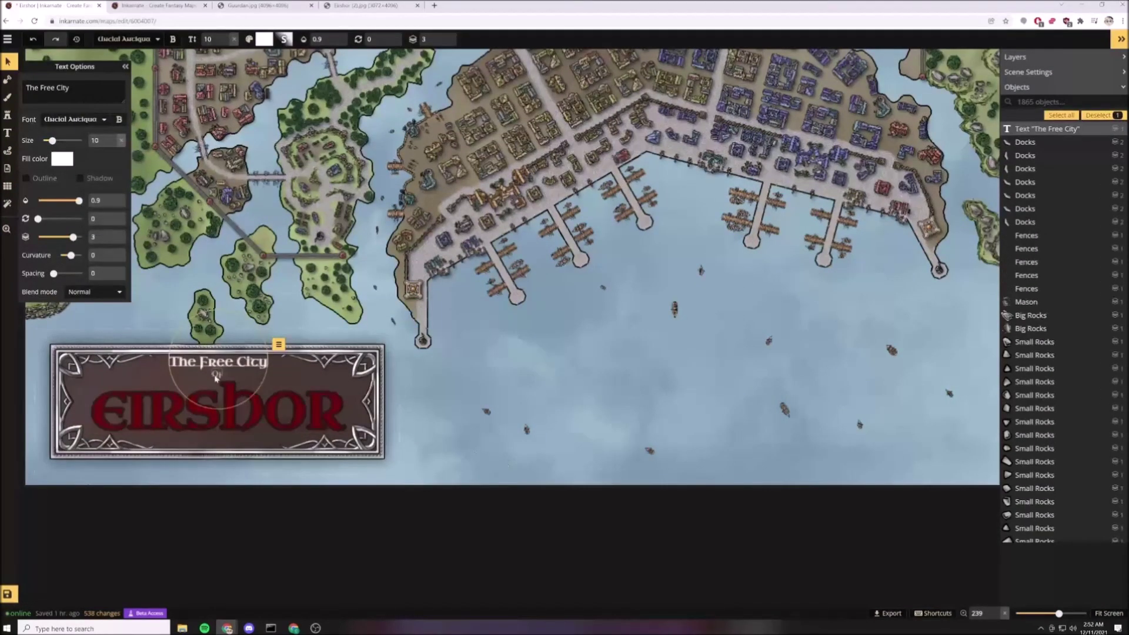
click(217, 375)
click(62, 159)
click(82, 88)
click(555, 436)
Change the EIRSHOR title's fill colour to a brighter, saturated red.
scroll(555, 435, down, 5)
click(379, 410)
click(63, 163)
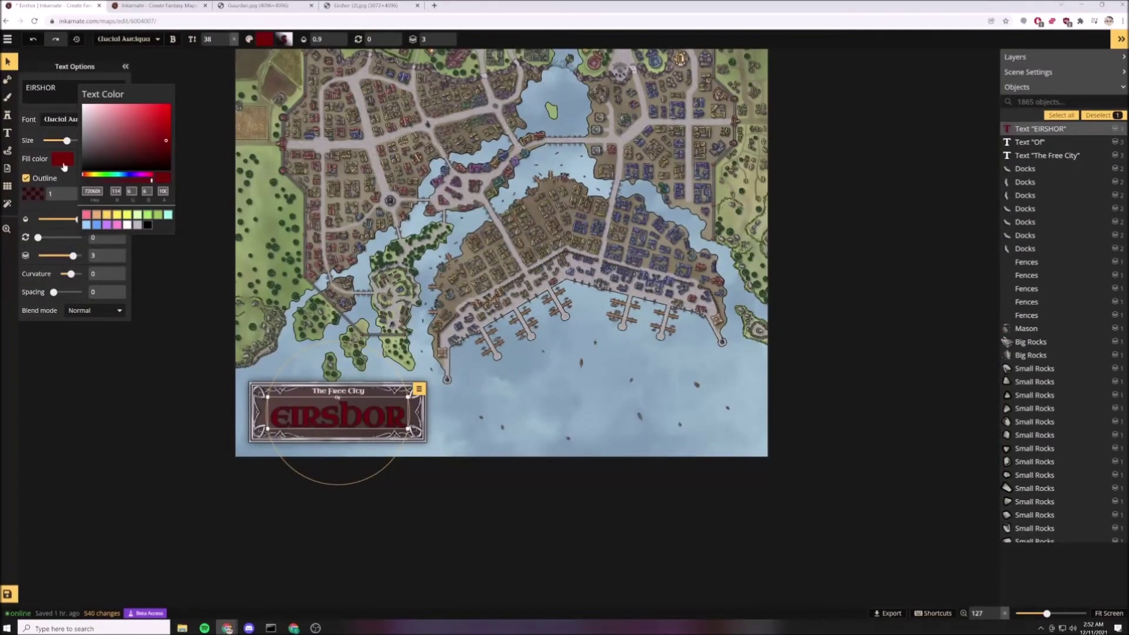
click(126, 130)
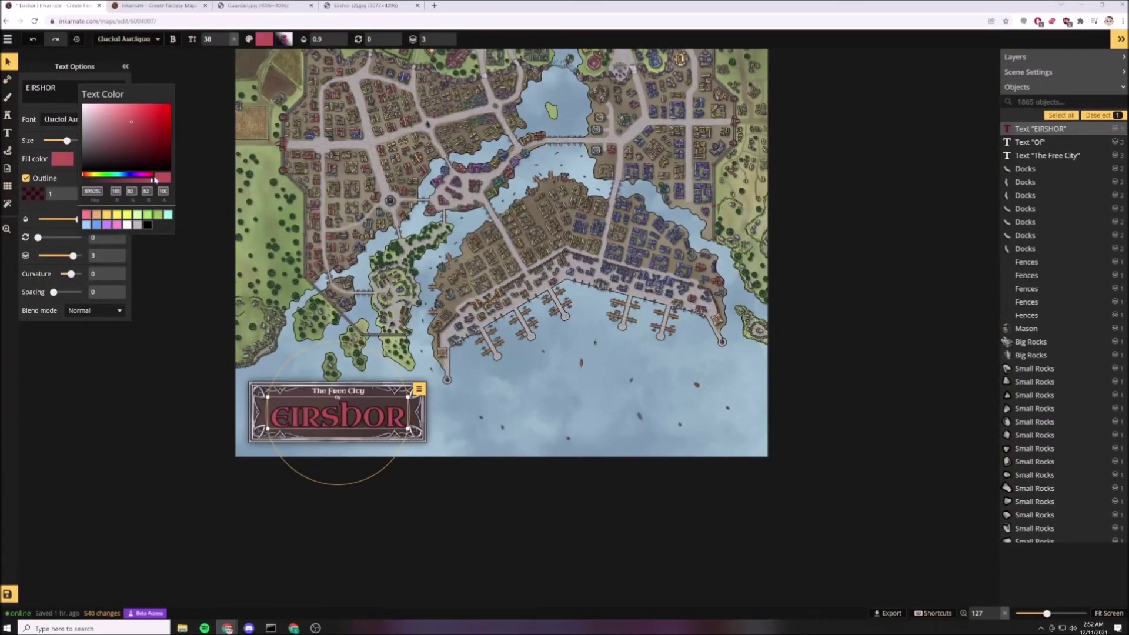
drag(145, 125, 168, 125)
click(159, 386)
Review the whole city map and save it.
scroll(159, 386, down, 6)
scroll(294, 323, up, 1)
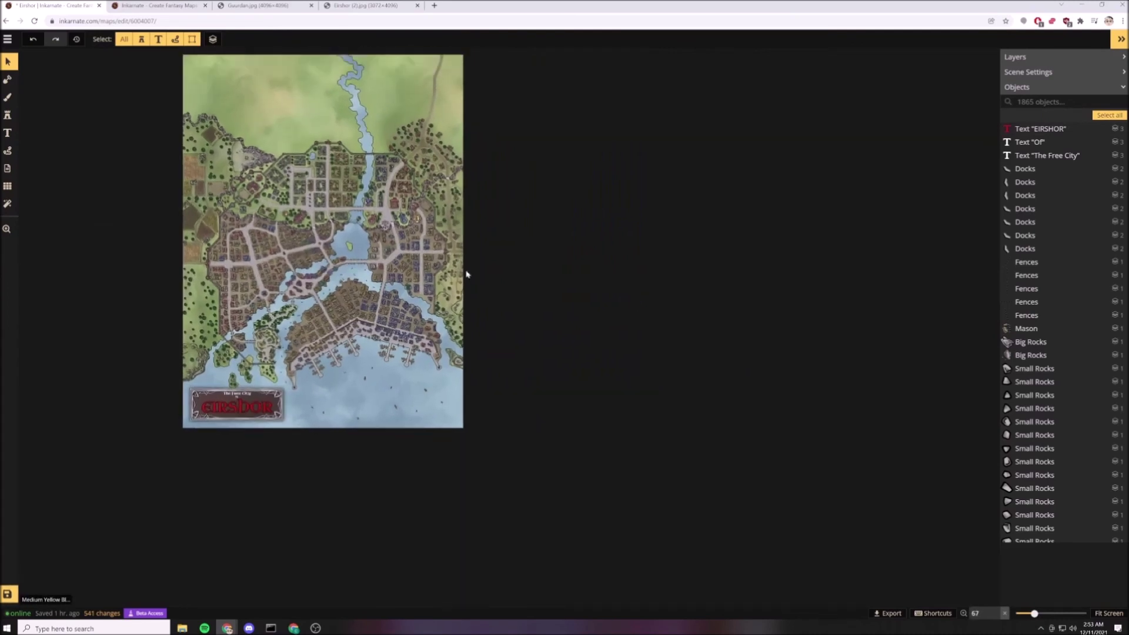
drag(467, 274, 491, 346)
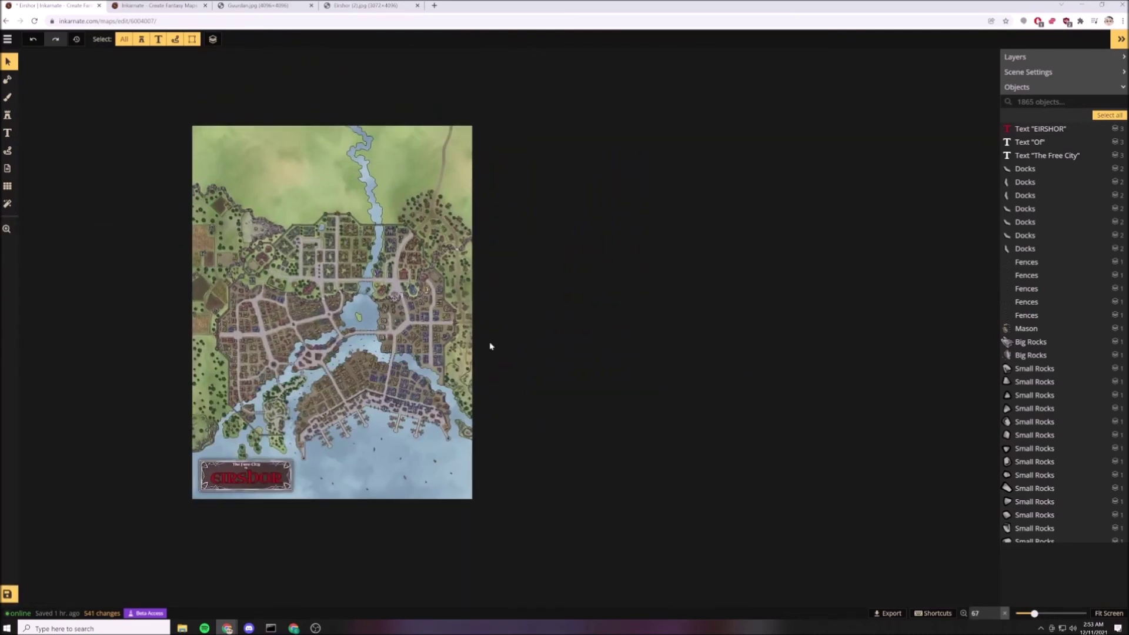
key(ctrl+s)
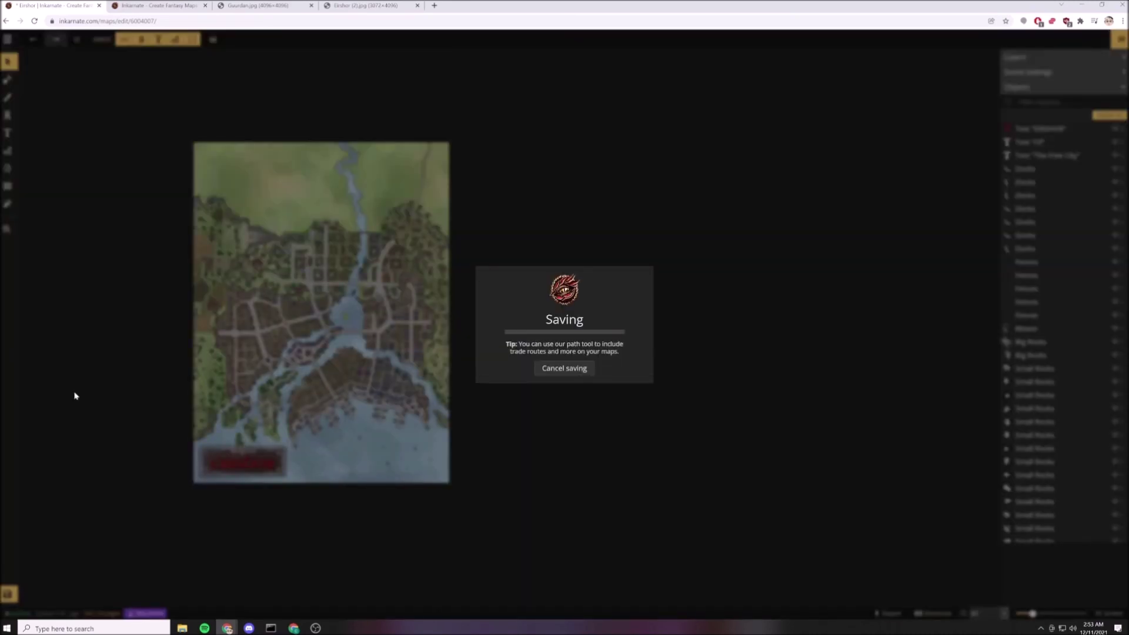